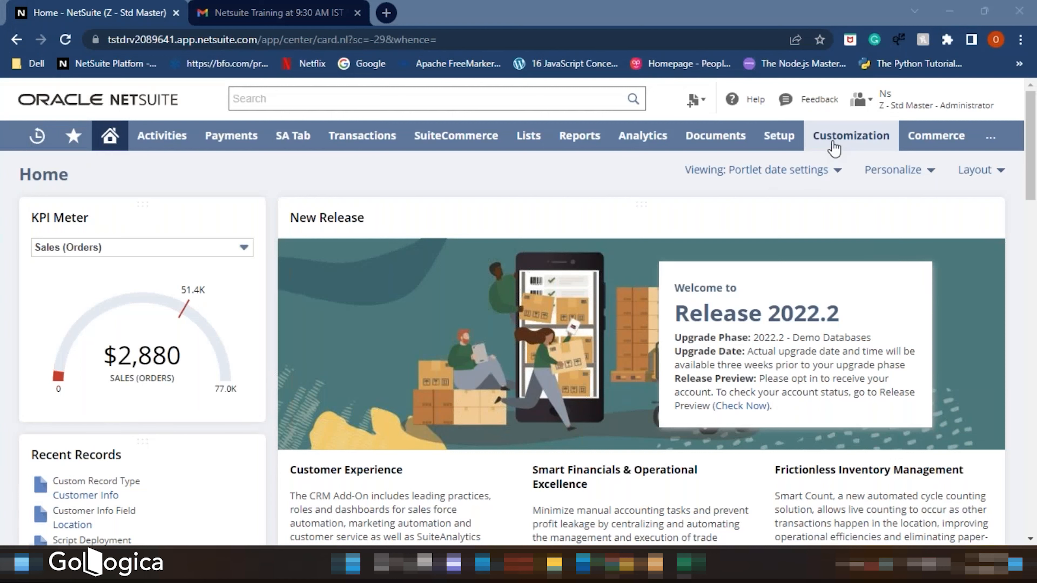
# - Open the Chart of Accounts from the accounting setup in a new browser tab and switch to it
pyautogui.moveTo(826, 199)
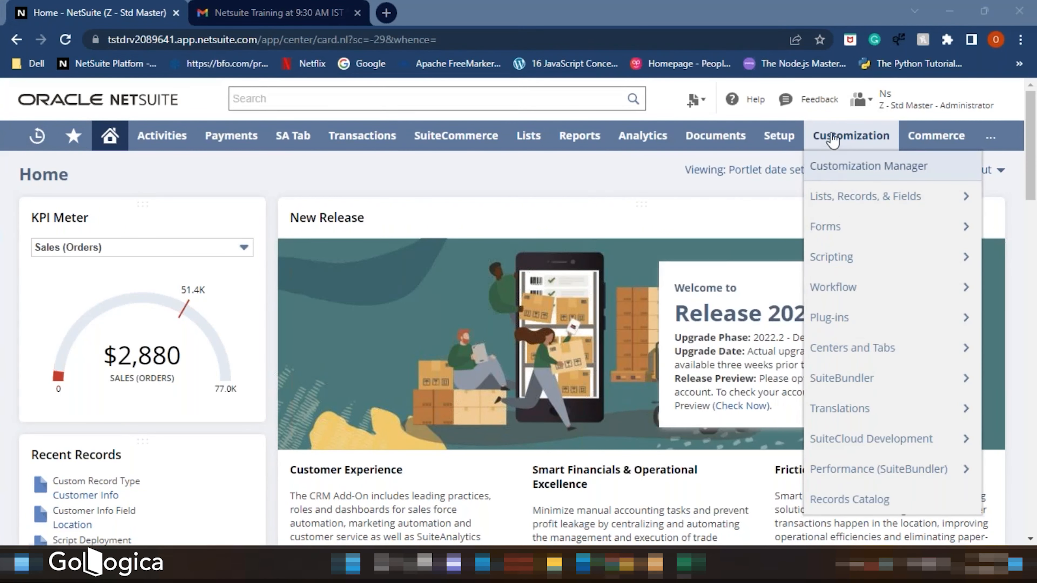
pyautogui.moveTo(784, 134)
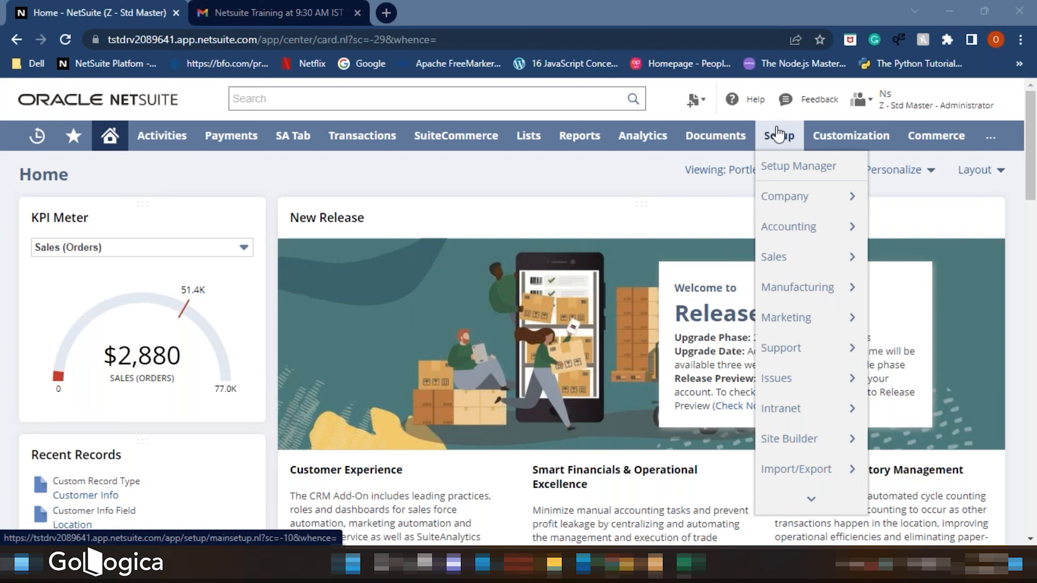
pyautogui.moveTo(782, 233)
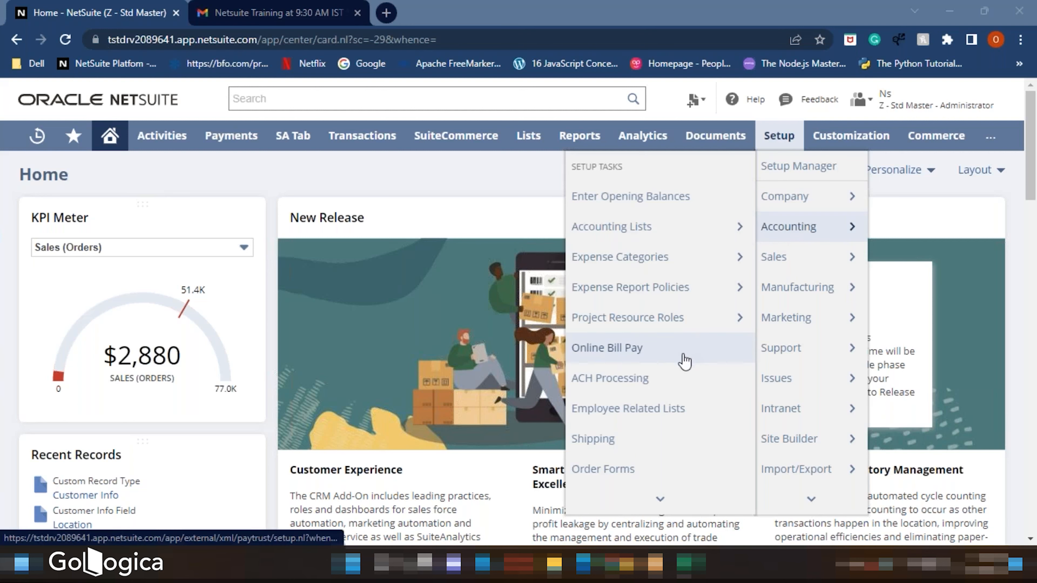
pyautogui.scroll(-1, 684, 362)
pyautogui.scroll(-4, 685, 367)
pyautogui.moveTo(627, 380)
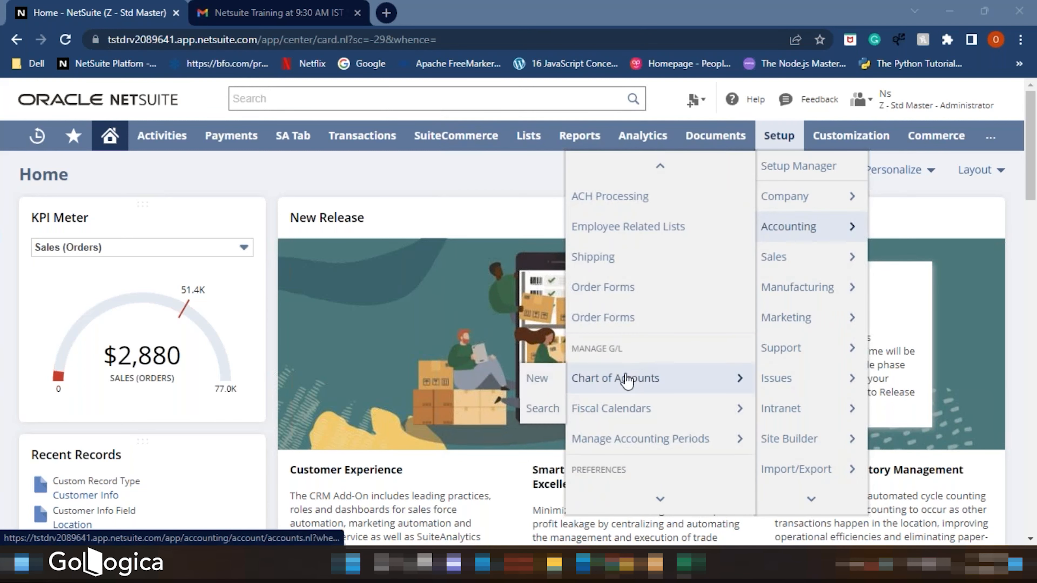
pyautogui.rightClick(627, 380)
pyautogui.click(669, 390)
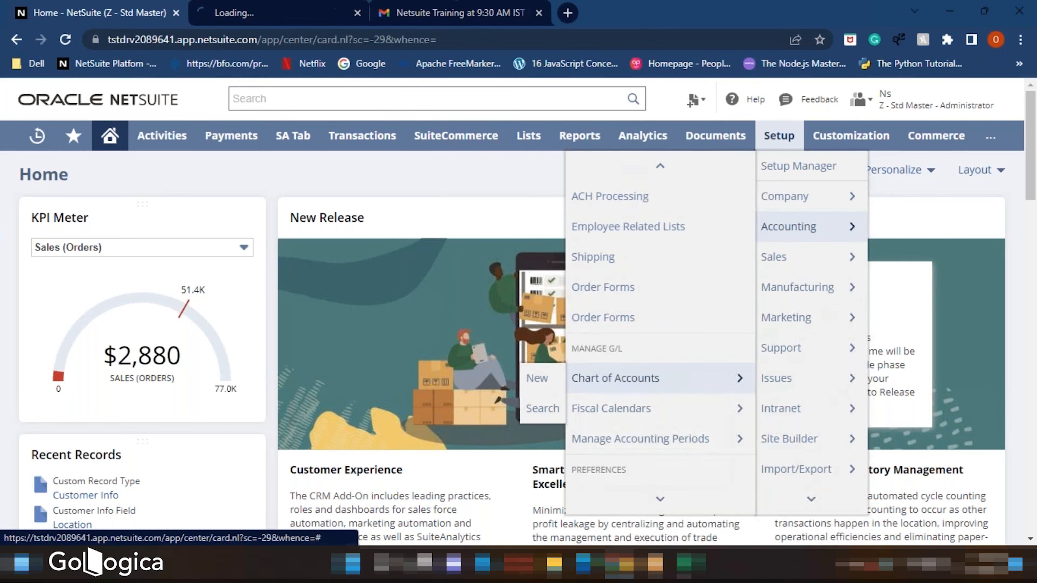
pyautogui.click(290, 11)
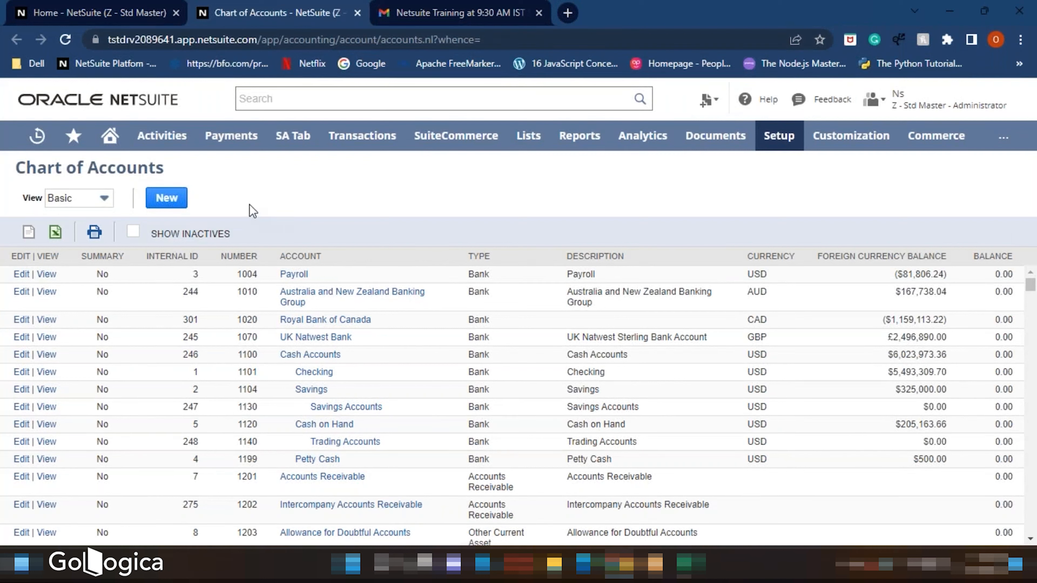
# - Start a new account, entering its account number and the name Bank Account
pyautogui.click(171, 200)
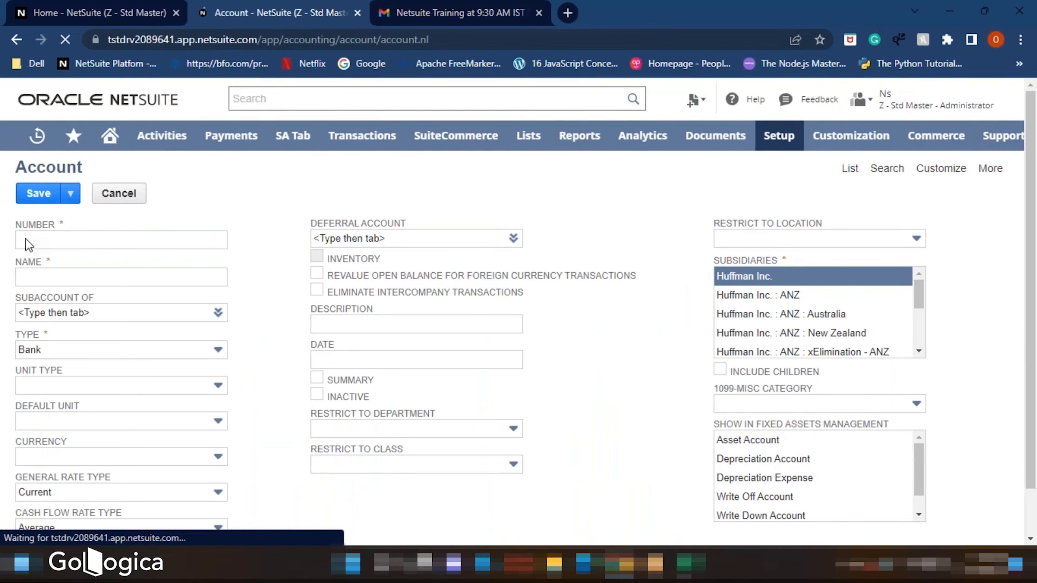
pyautogui.write('987654')
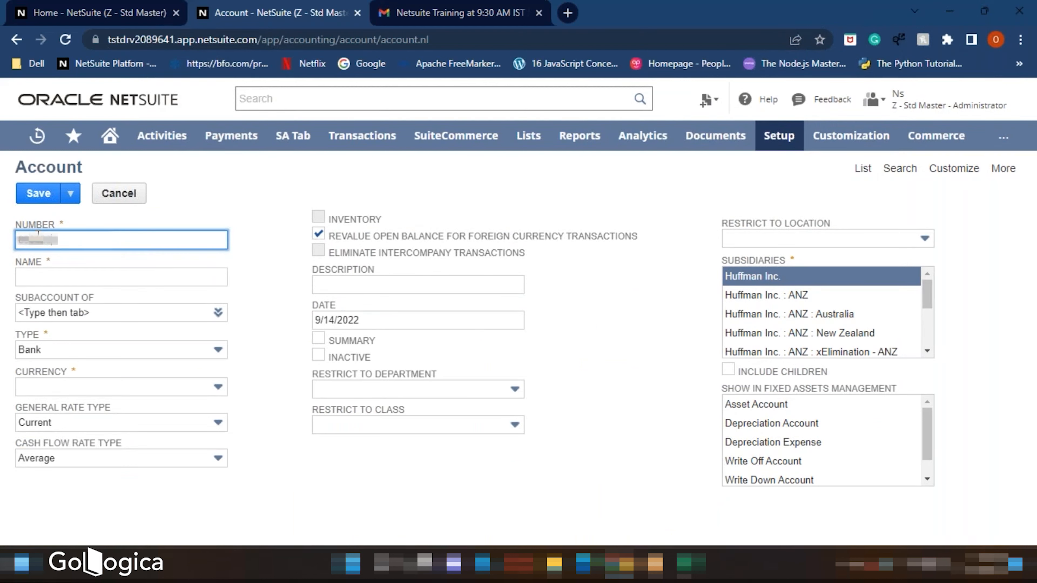
pyautogui.click(155, 276)
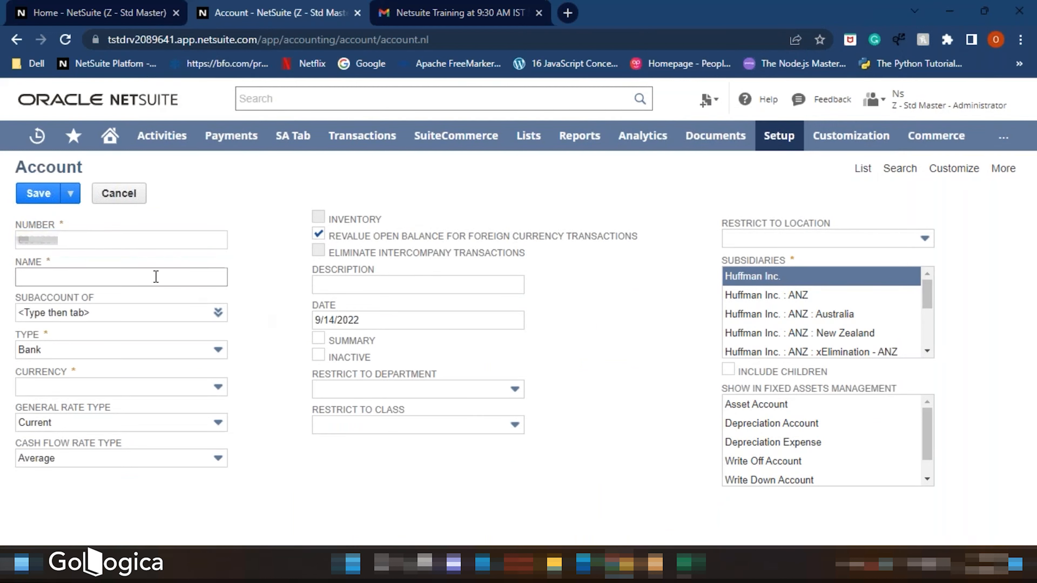
pyautogui.click(116, 276)
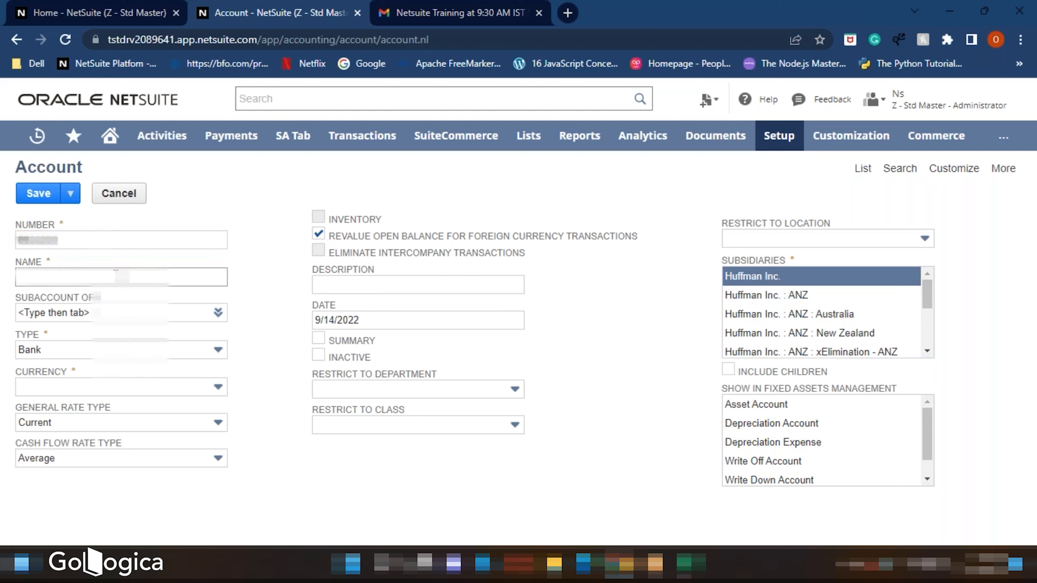
pyautogui.write('Bank')
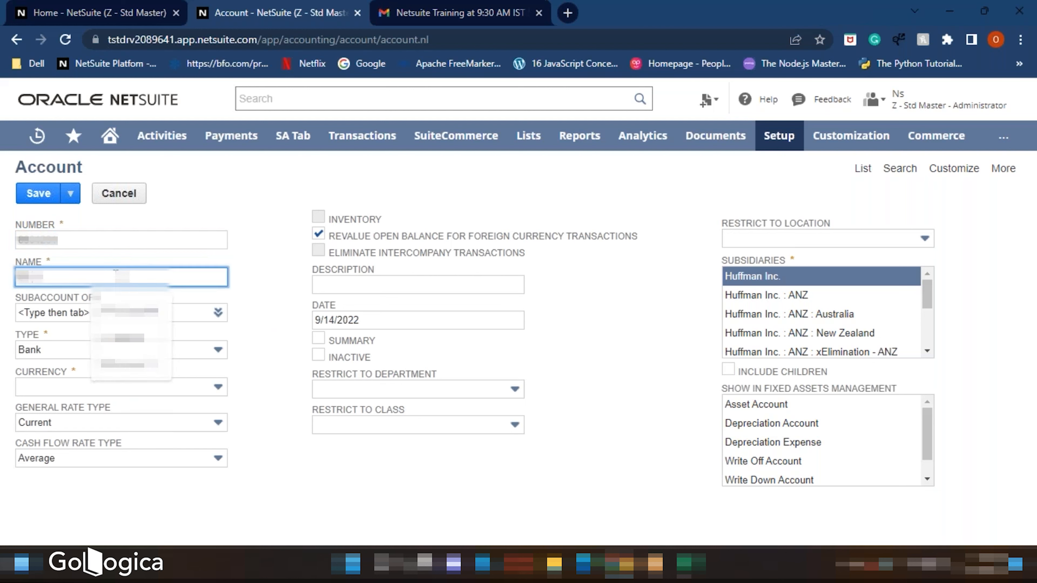
pyautogui.write(' Acco')
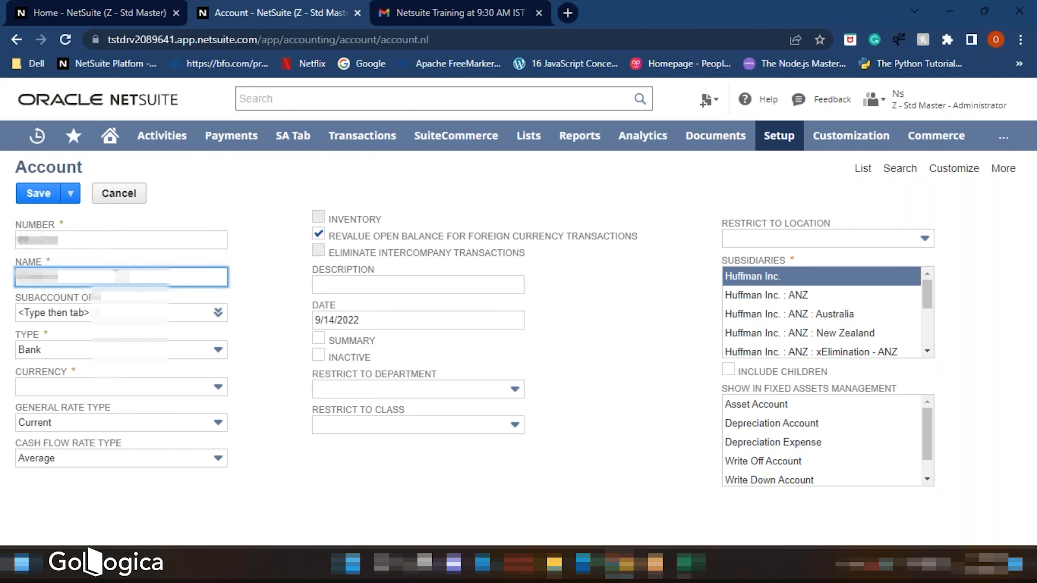
pyautogui.write('unt')
pyautogui.click(261, 358)
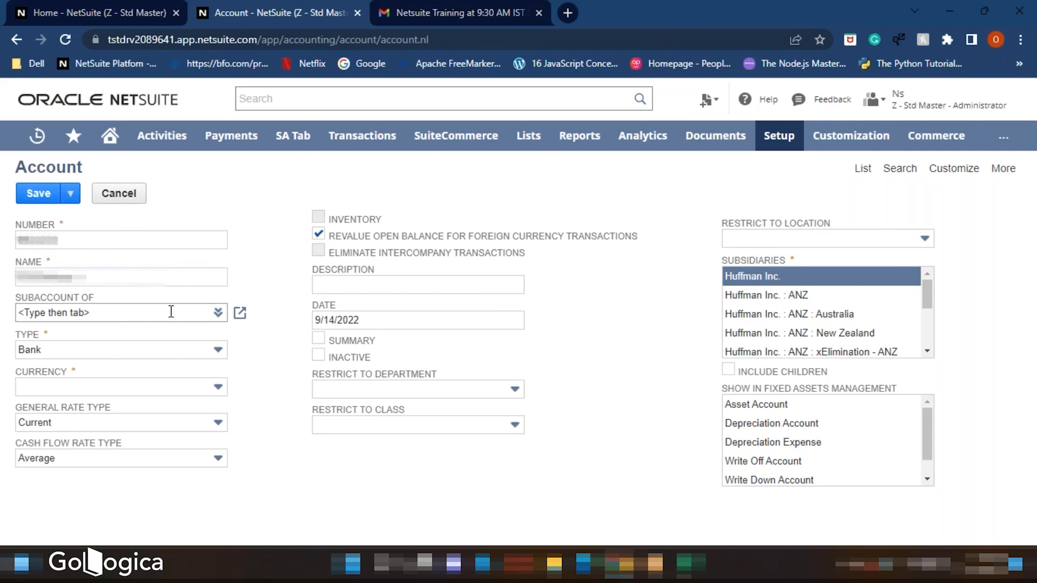
# - Set the account type to Accounts Receivable and check the General Rate Type choices
pyautogui.click(205, 350)
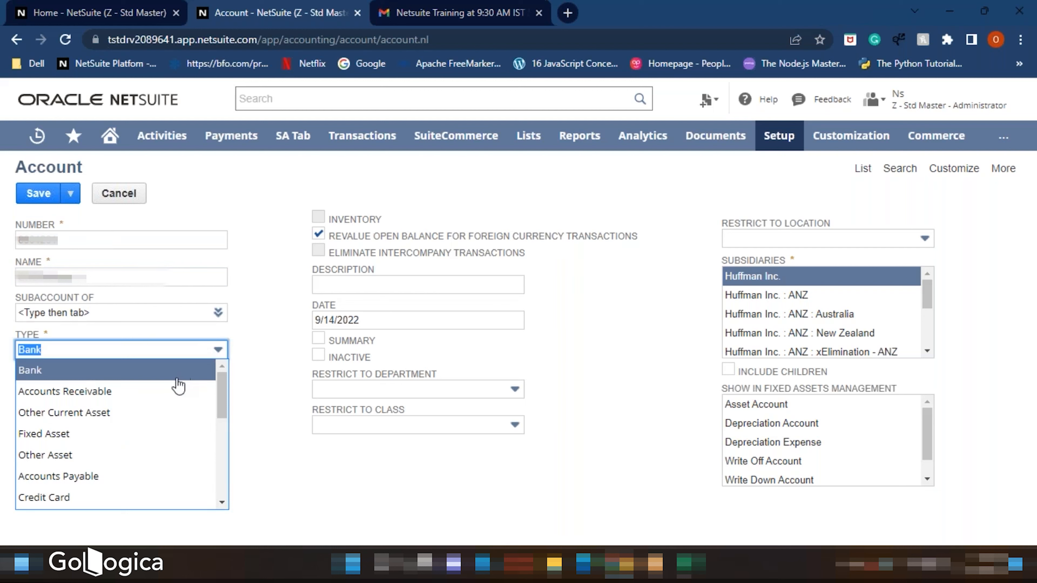
pyautogui.click(171, 391)
pyautogui.click(254, 428)
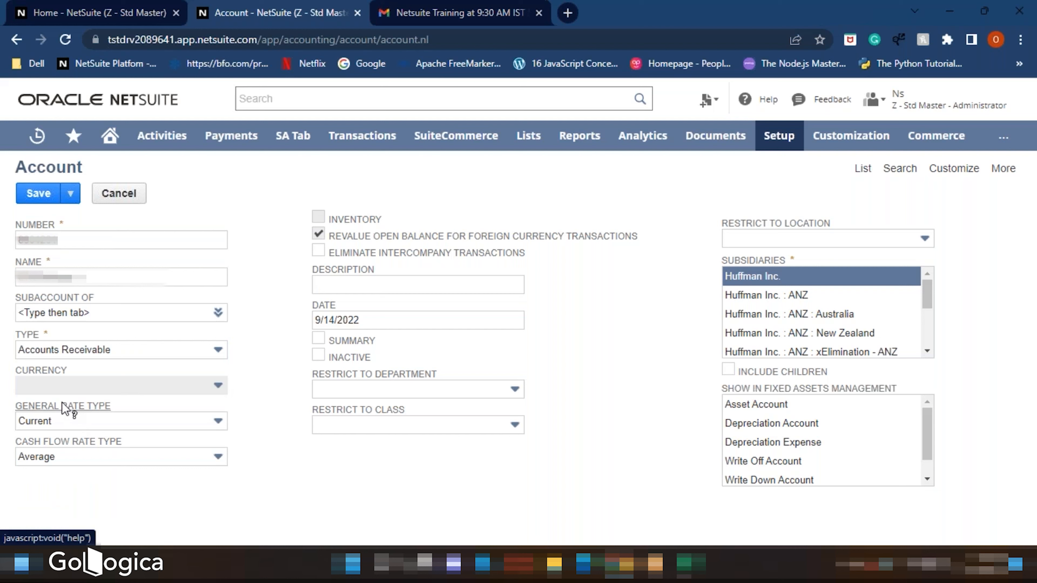
pyautogui.click(65, 422)
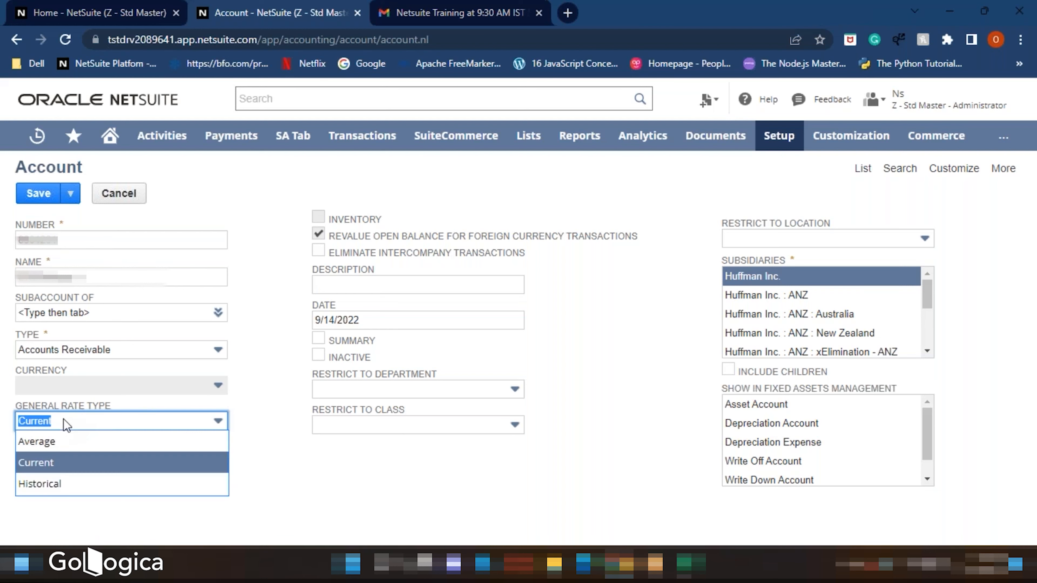
pyautogui.click(255, 468)
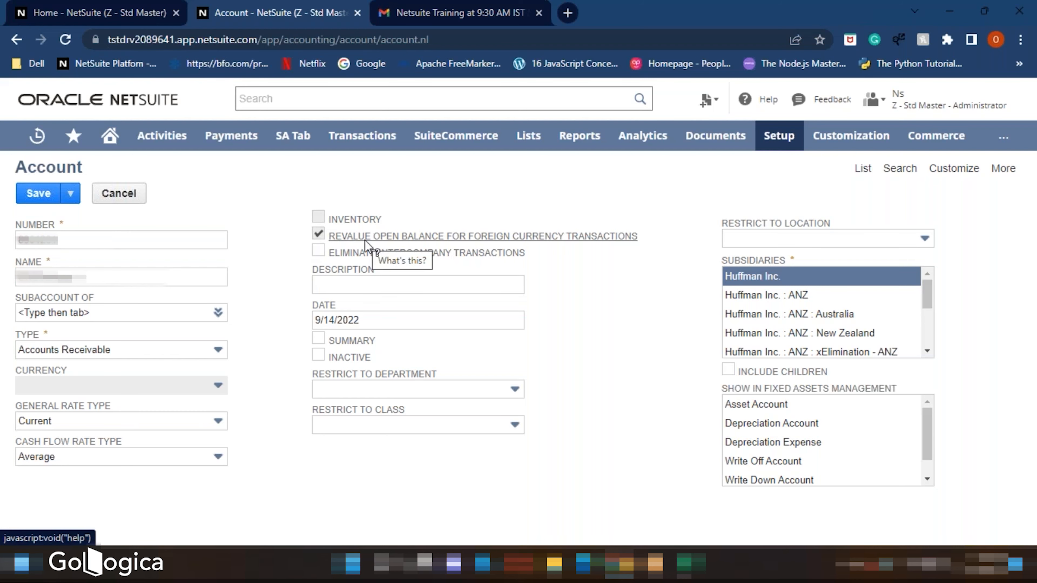
# - Open the field help for the Inventory checkbox and close it
pyautogui.click(361, 221)
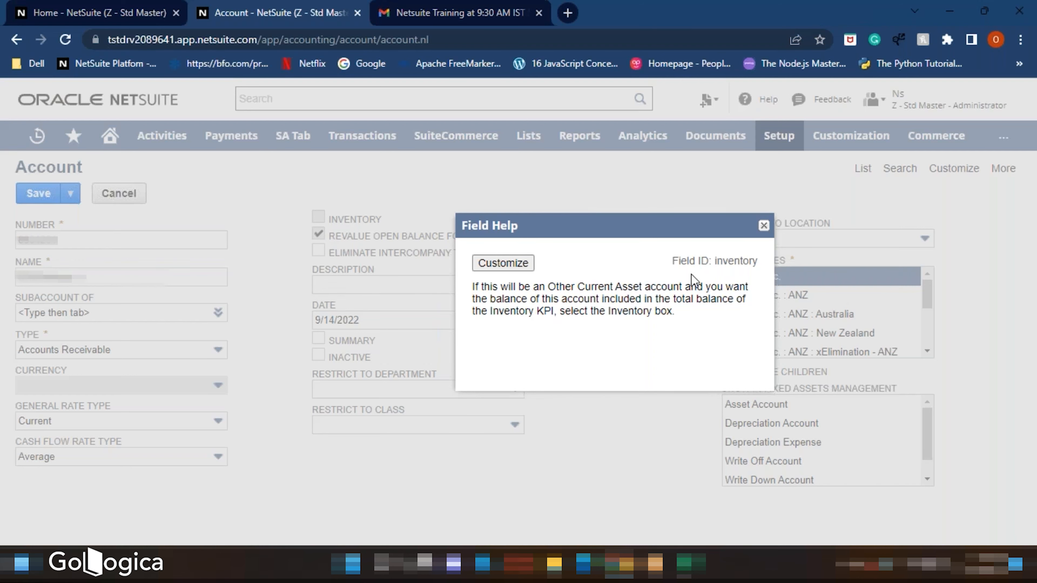
pyautogui.click(764, 225)
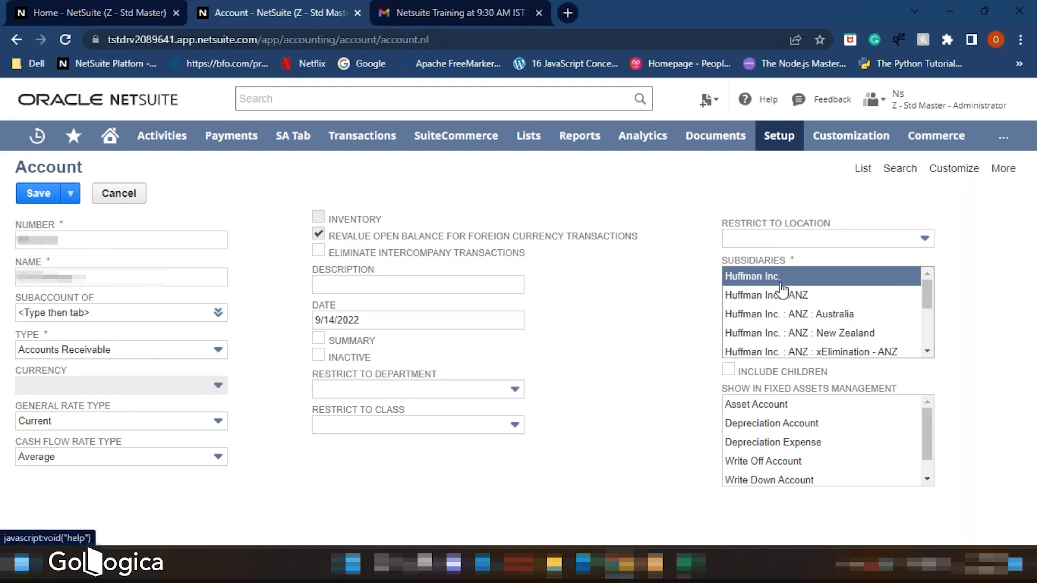
# - Save the new account after looking over the subsidiaries and location restriction fields
pyautogui.scroll(-2, 762, 327)
pyautogui.scroll(-1, 763, 330)
pyautogui.scroll(3, 763, 330)
pyautogui.click(759, 241)
pyautogui.click(758, 241)
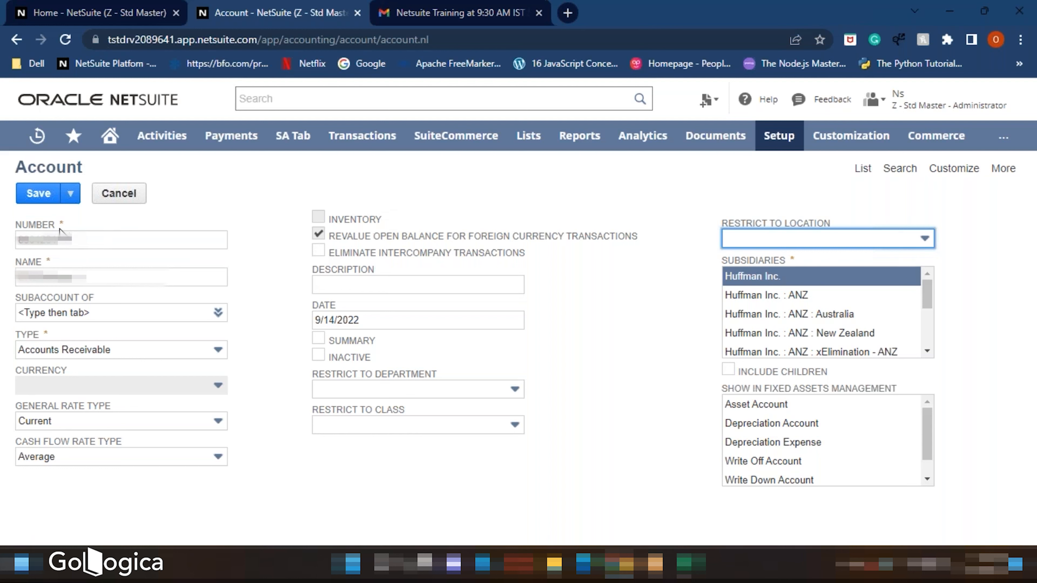
pyautogui.click(31, 196)
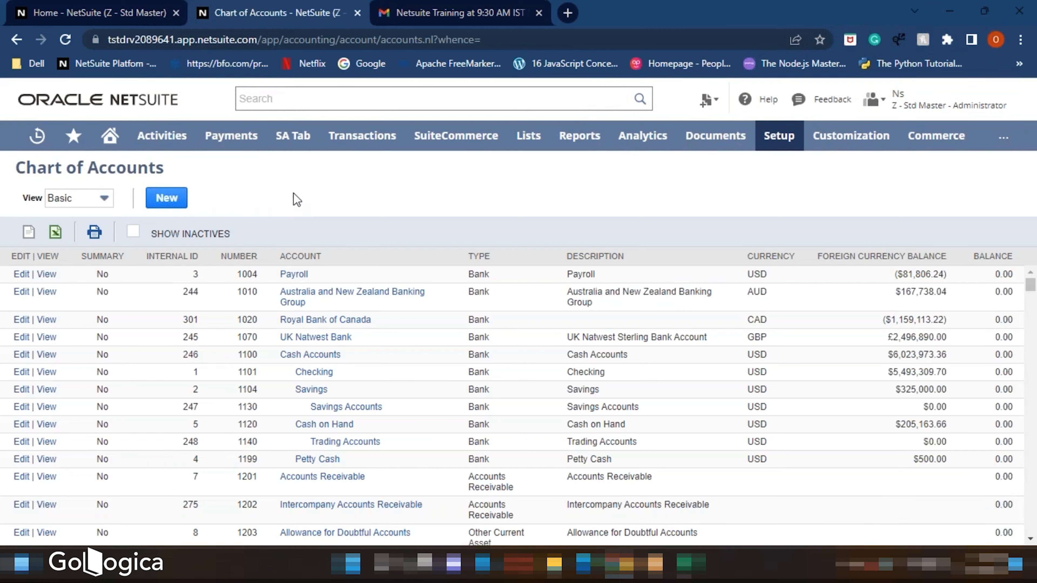
# - Open Fiscal Calendars from the accounting setup in a new browser tab and switch to it
pyautogui.moveTo(778, 140)
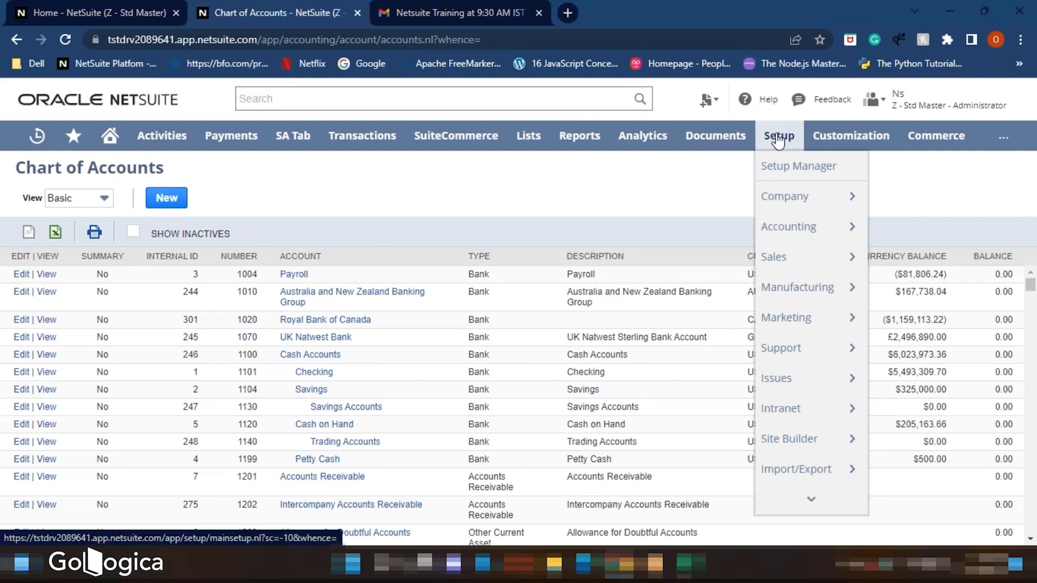
pyautogui.moveTo(788, 226)
pyautogui.moveTo(692, 238)
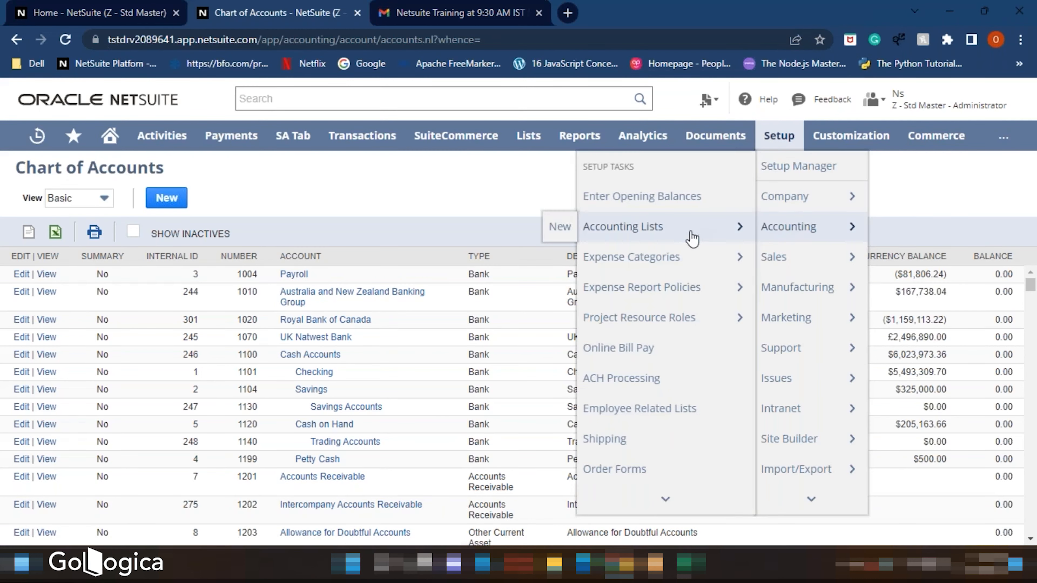
pyautogui.scroll(-5, 655, 347)
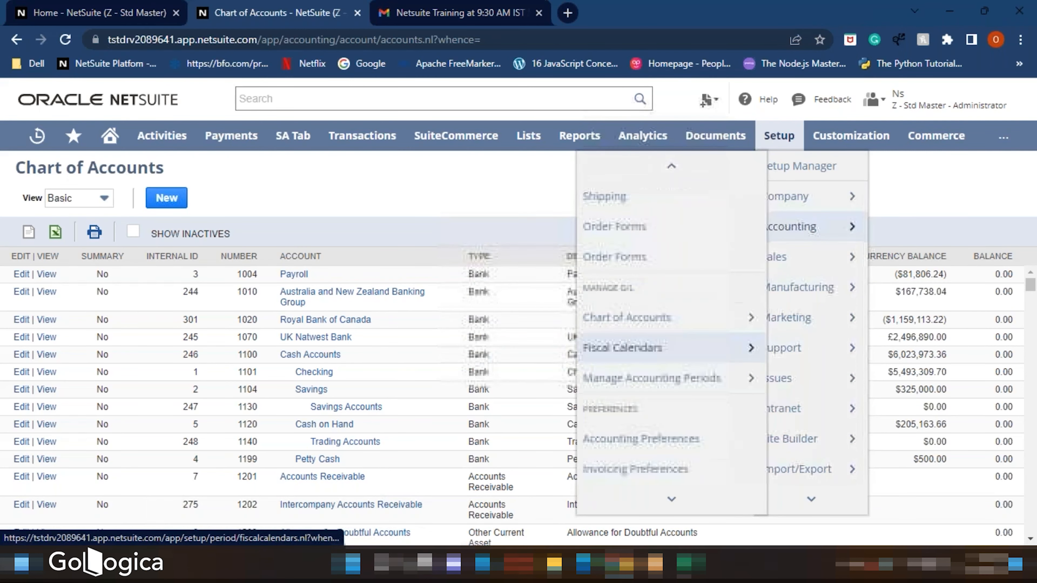
pyautogui.moveTo(629, 352)
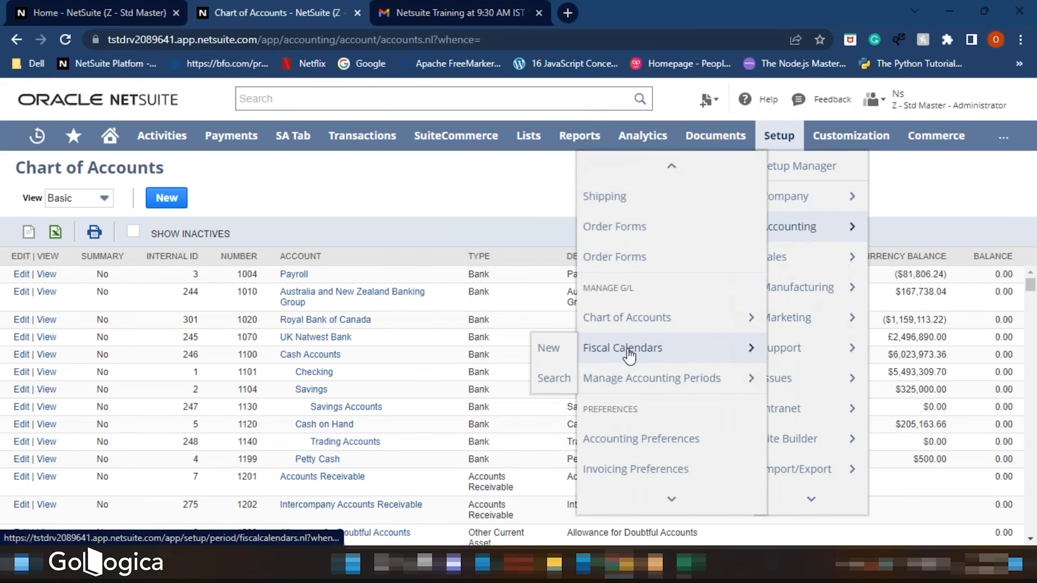
pyautogui.rightClick(588, 354)
pyautogui.click(628, 361)
pyautogui.click(463, 12)
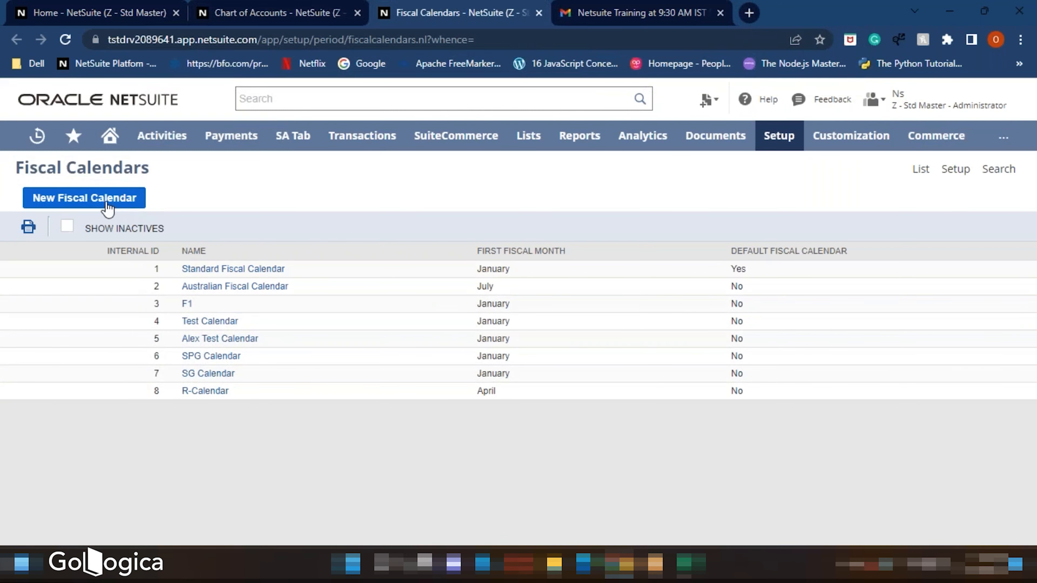
# - Create a new fiscal calendar named SND Calendar and save it
pyautogui.click(94, 200)
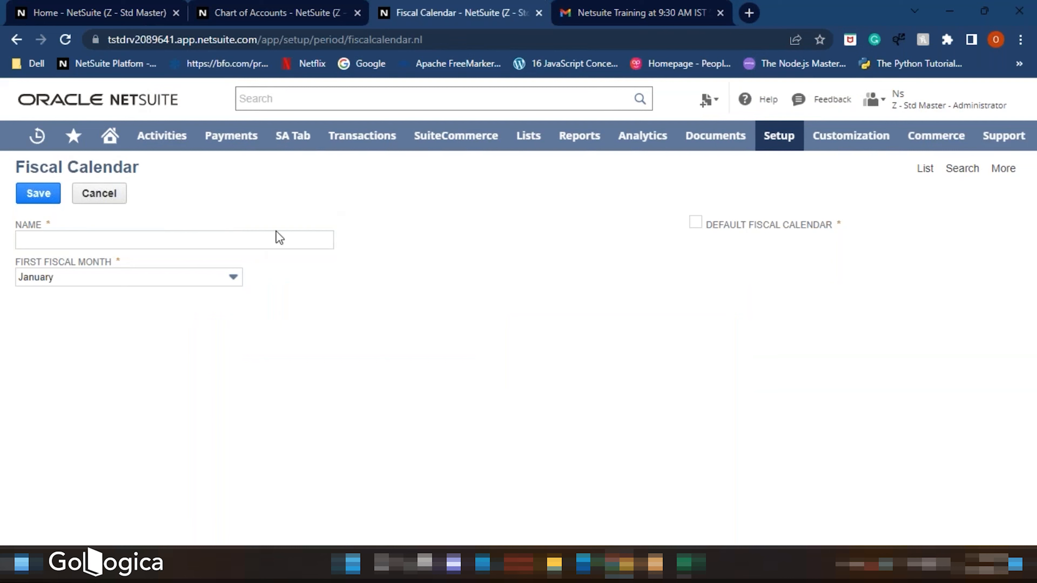
pyautogui.click(179, 242)
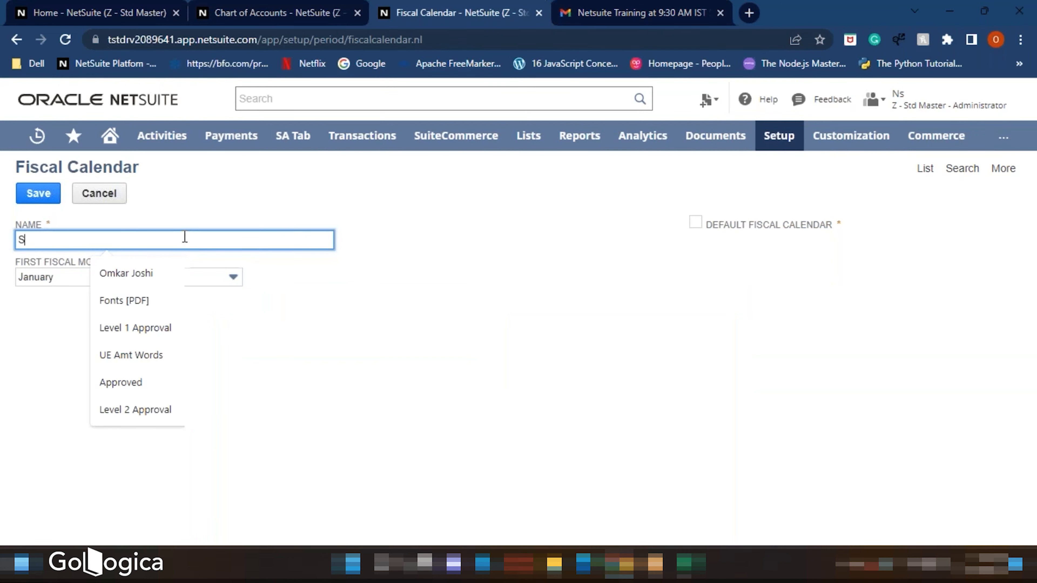
pyautogui.write('SND ')
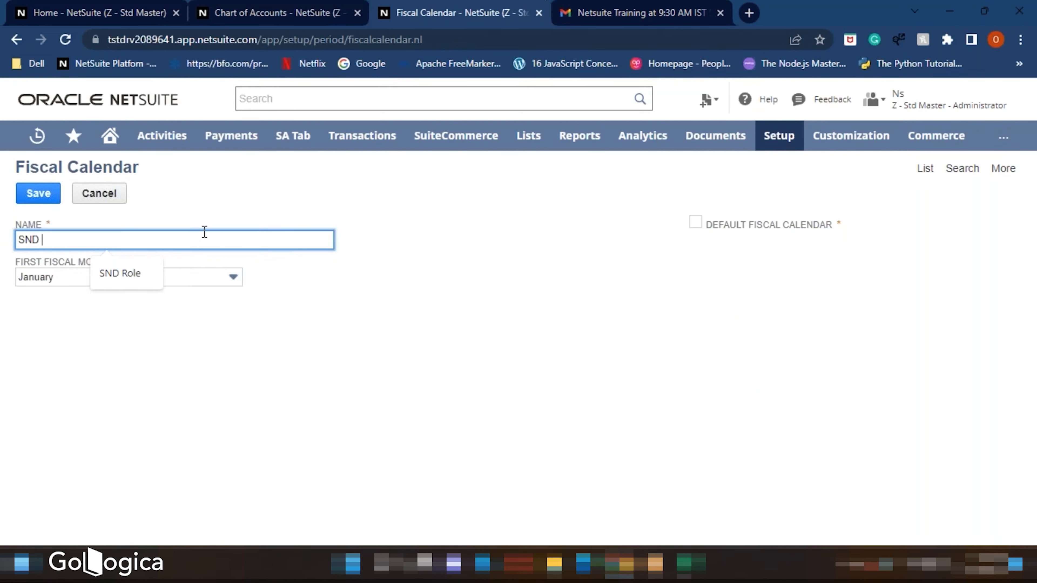
pyautogui.write('Calendar')
pyautogui.click(329, 384)
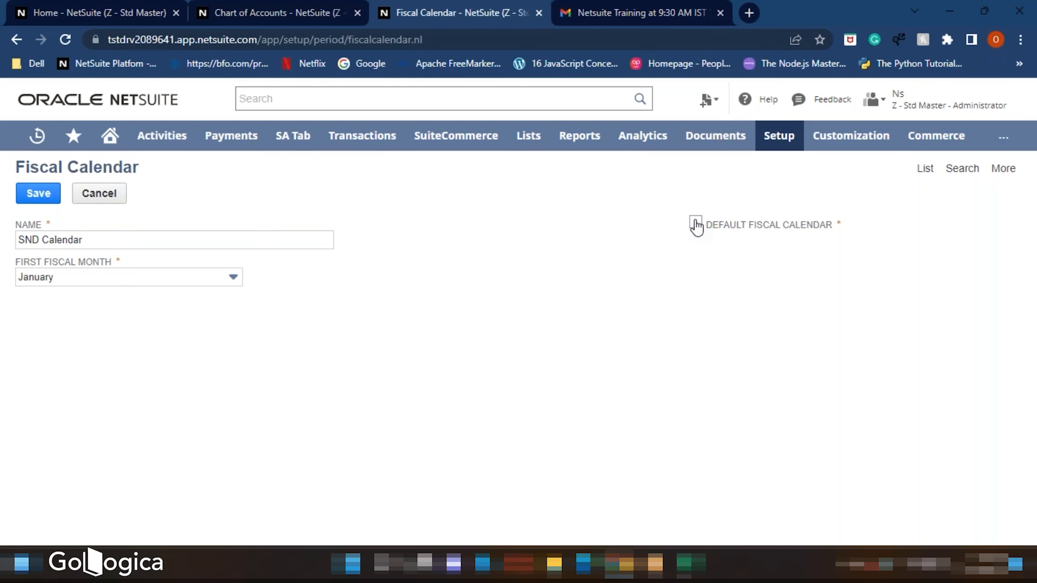
pyautogui.click(36, 193)
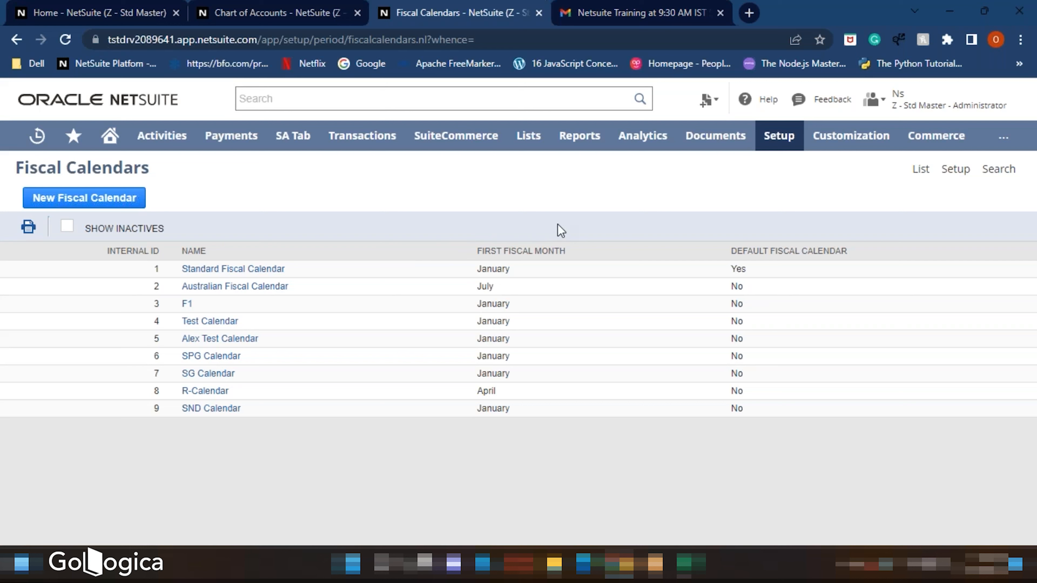
# - Open Manage Accounting Periods from the accounting setup in a new browser tab and switch to it
pyautogui.moveTo(747, 139)
pyautogui.moveTo(781, 136)
pyautogui.moveTo(800, 227)
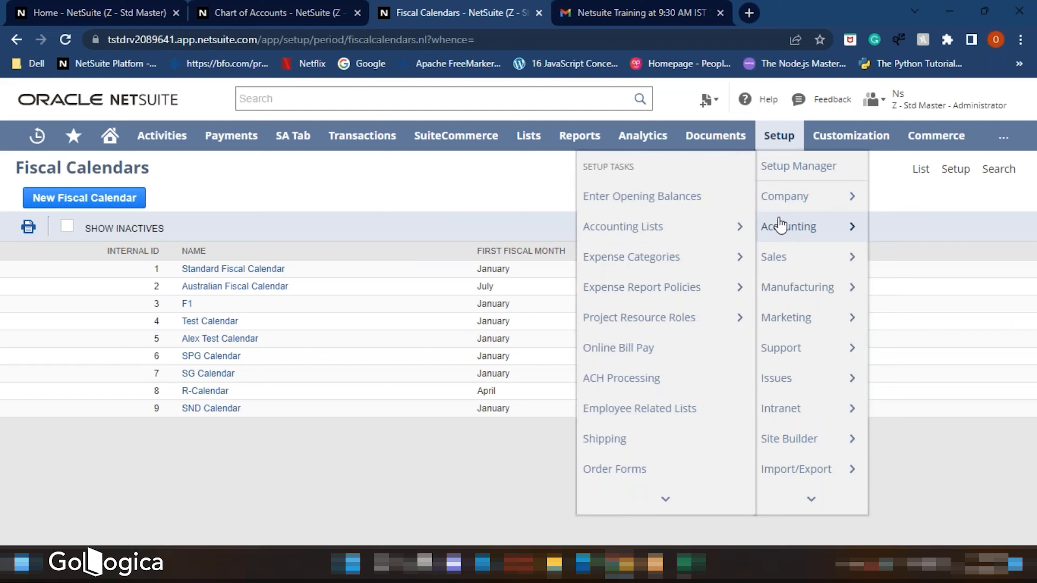
pyautogui.scroll(-5, 671, 334)
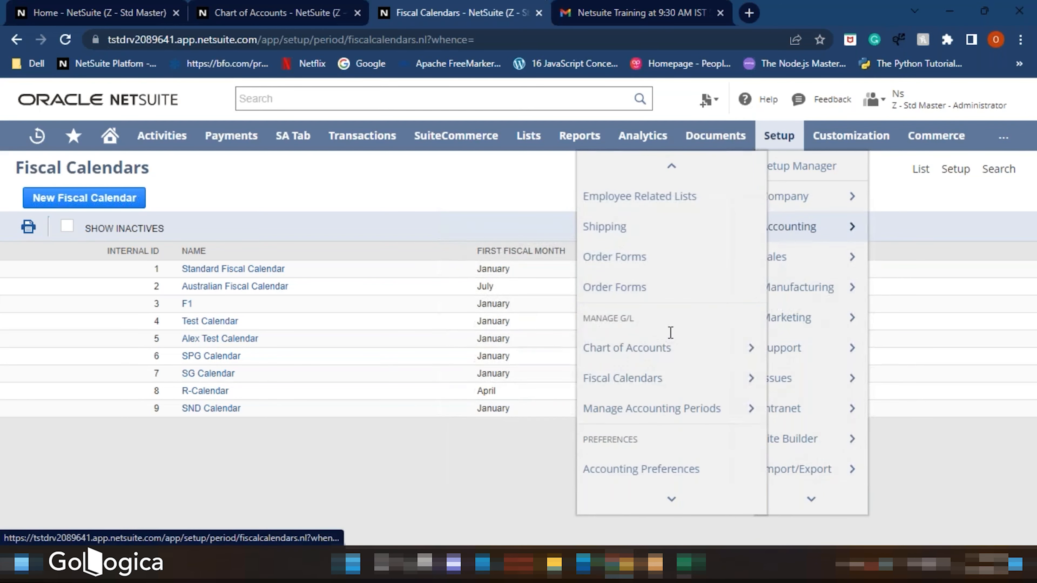
pyautogui.rightClick(620, 411)
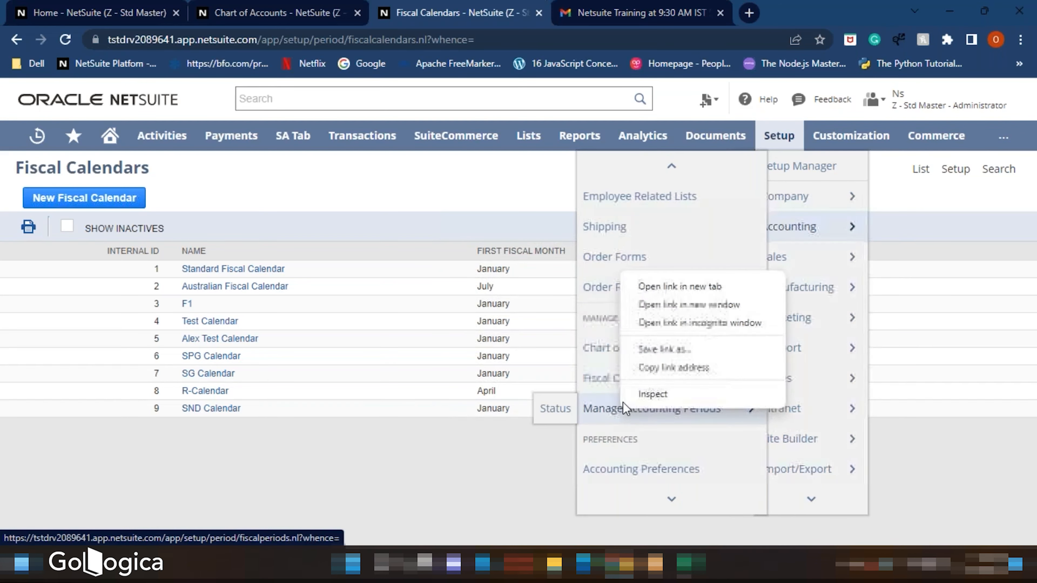
pyautogui.click(653, 285)
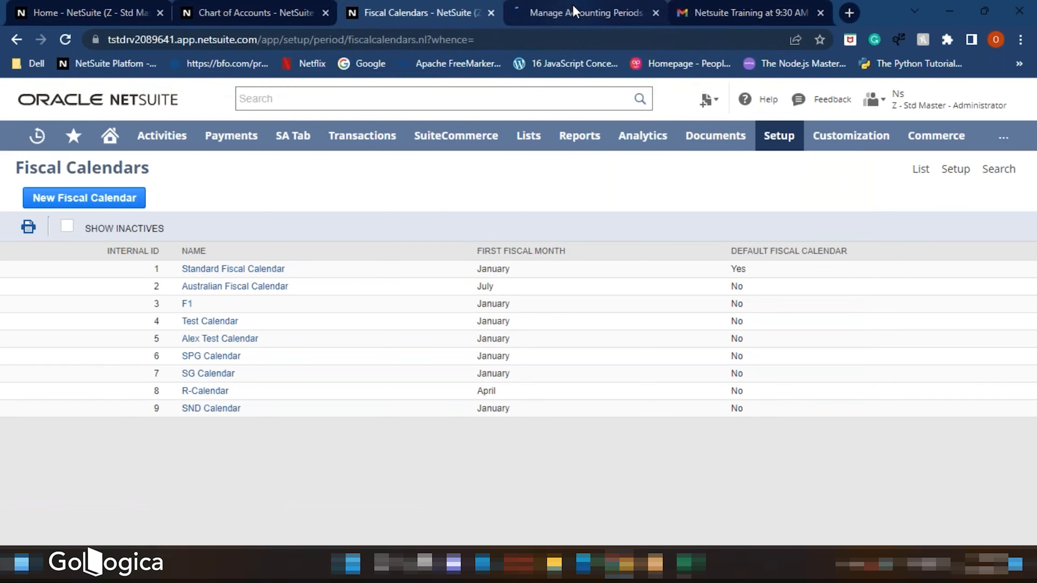
pyautogui.click(574, 14)
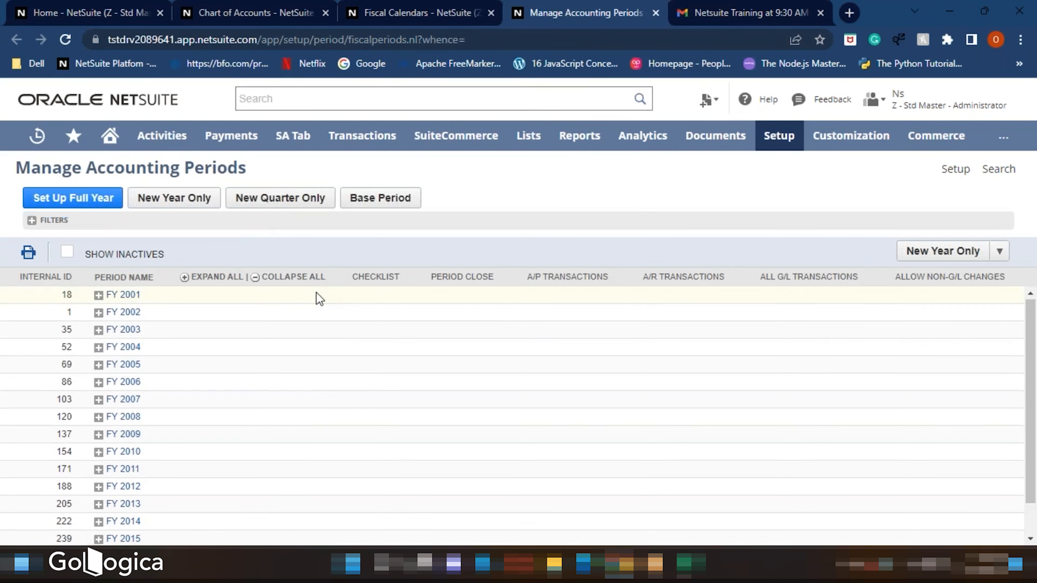
# - Expand the Unassigned group and browse the listed monthly accounting periods
pyautogui.scroll(-2, 317, 296)
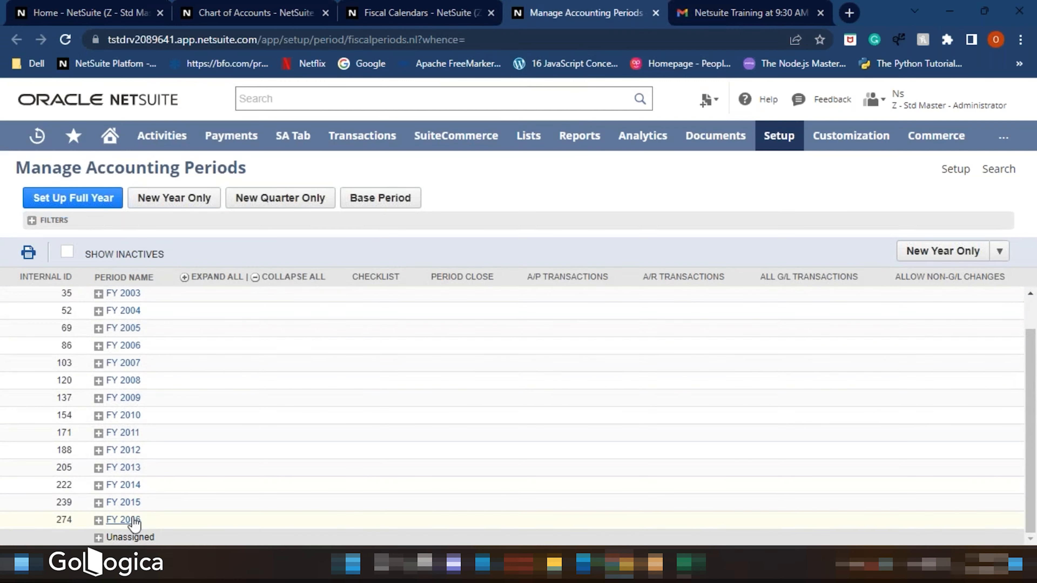
pyautogui.click(98, 538)
pyautogui.scroll(-5, 176, 484)
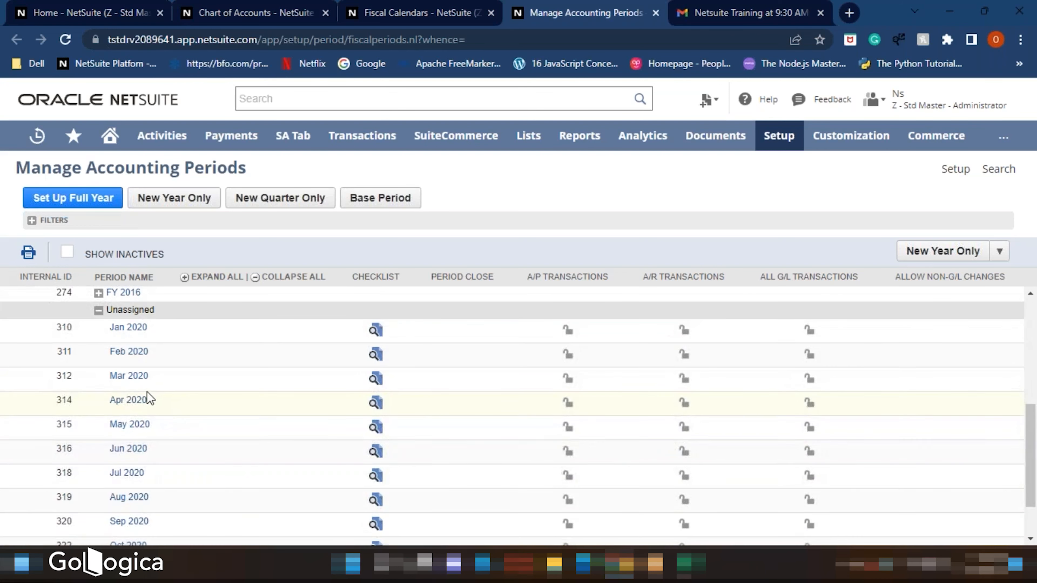
pyautogui.scroll(2, 151, 398)
pyautogui.scroll(-2, 120, 389)
pyautogui.scroll(-2, 118, 386)
pyautogui.scroll(6, 216, 371)
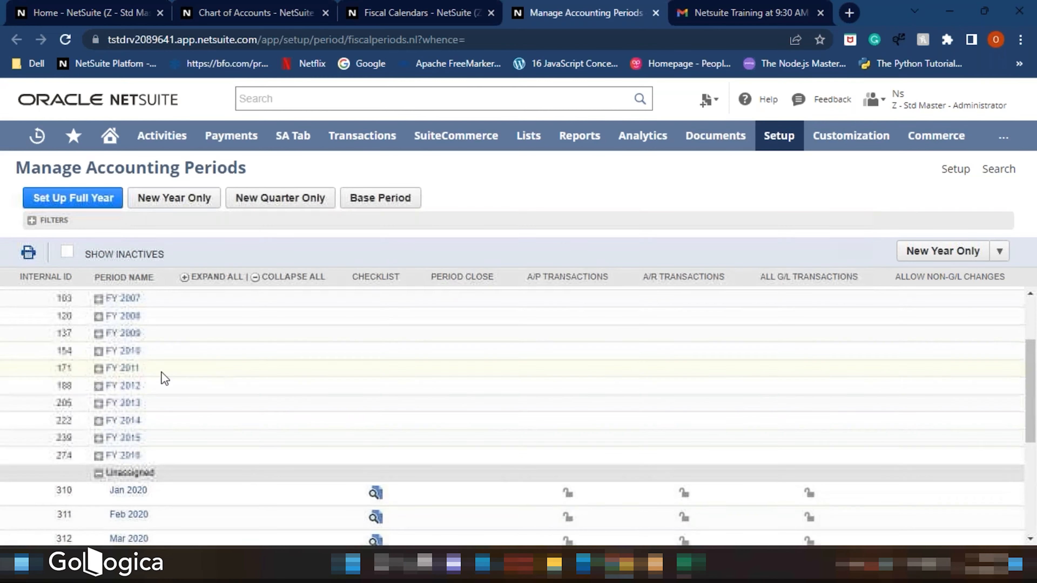
# - Start a full-year period setup for SND Calendar, trying the 4-4-5 Weeks period format before returning to Calendar Months
pyautogui.click(79, 200)
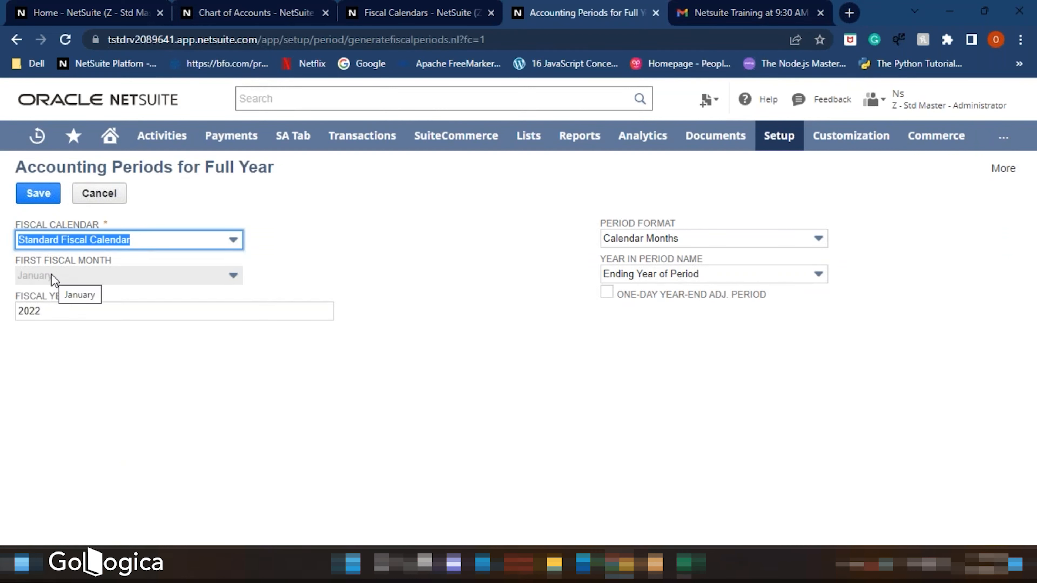
pyautogui.click(94, 239)
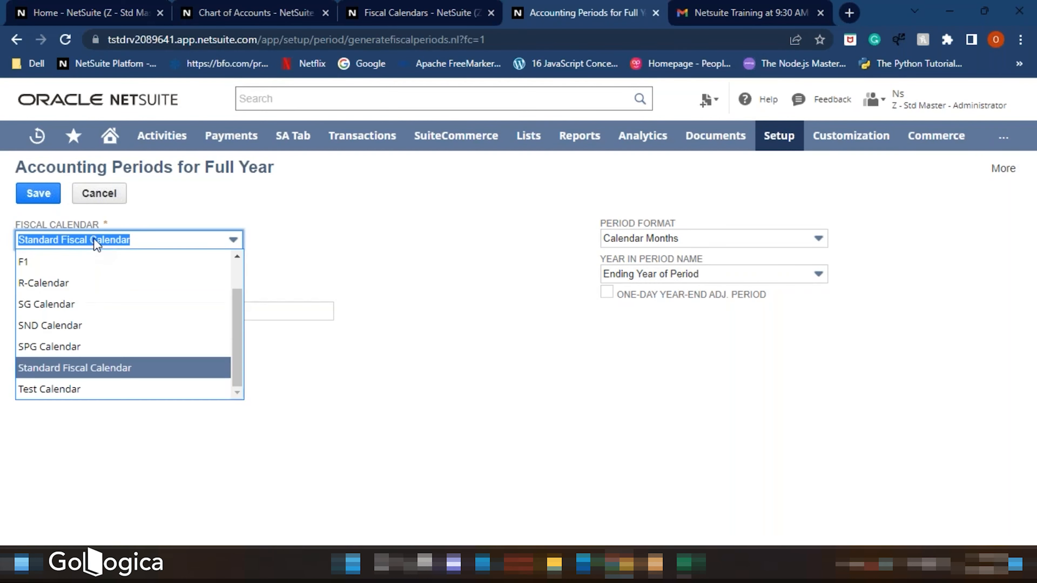
pyautogui.click(74, 325)
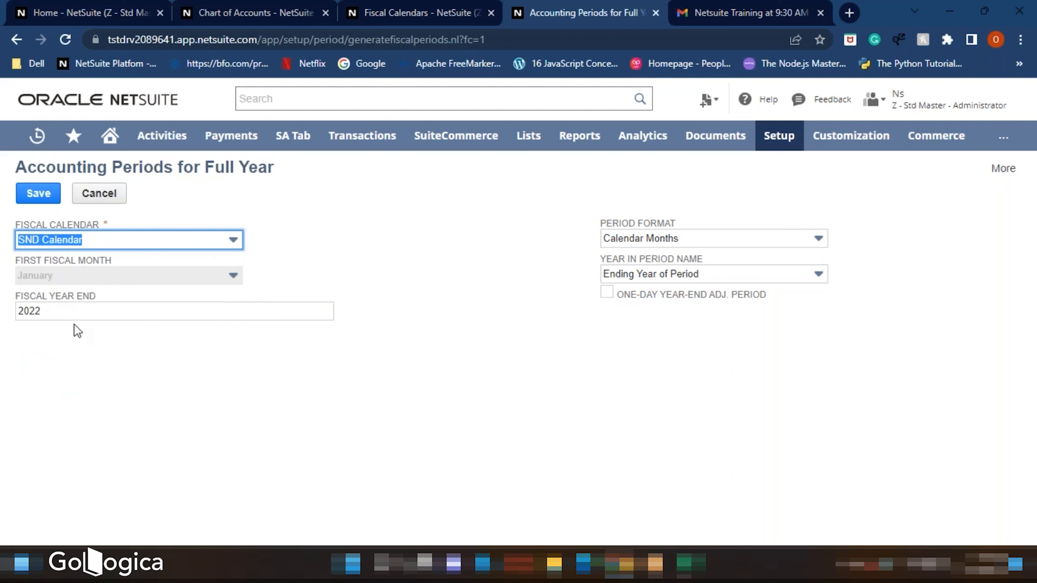
pyautogui.click(368, 265)
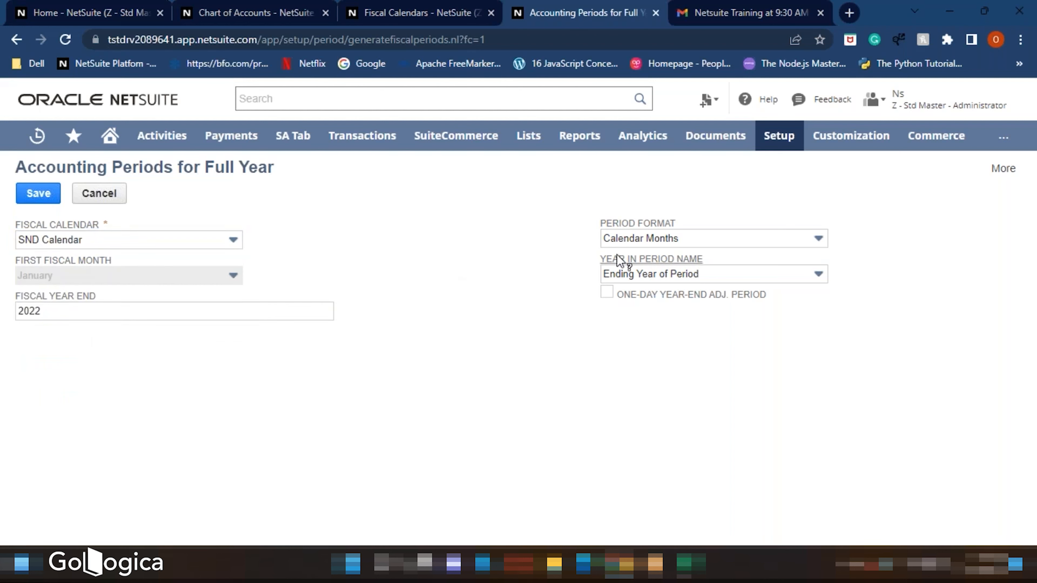
pyautogui.click(636, 242)
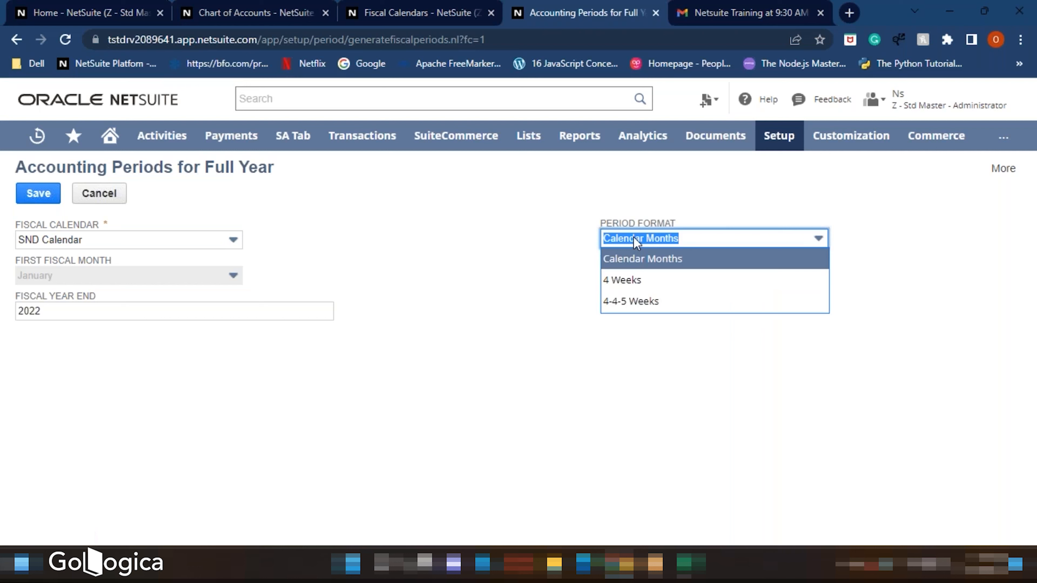
pyautogui.click(628, 305)
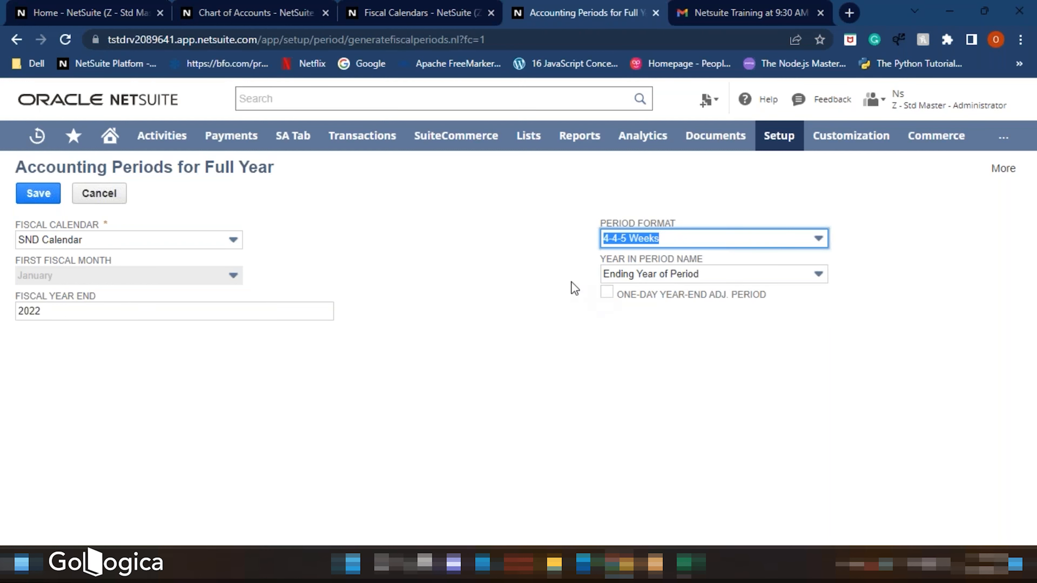
pyautogui.click(608, 238)
pyautogui.click(637, 257)
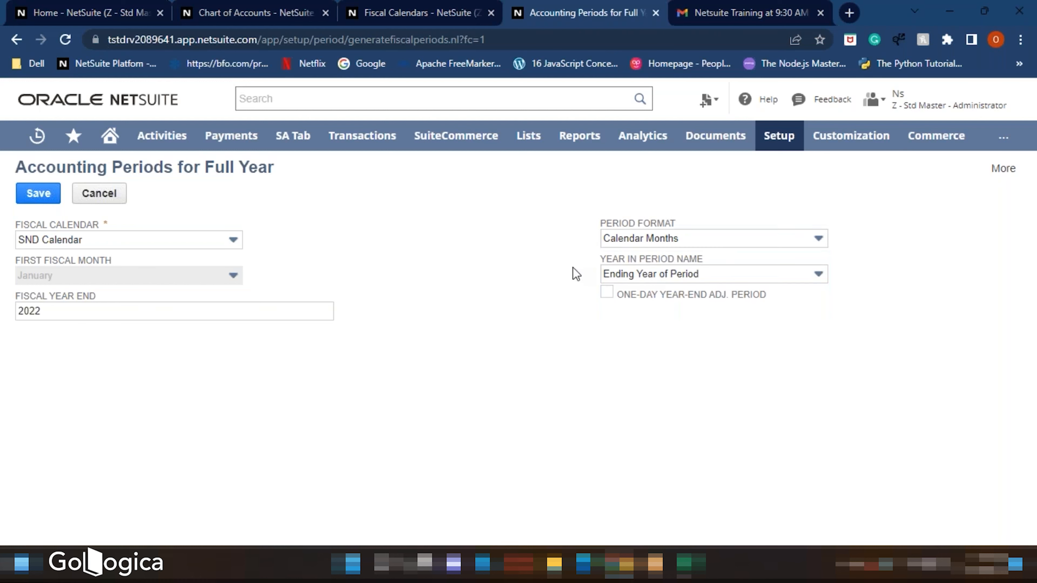
# - Open the field help for Year in Period Name, move it aside, and close it
pyautogui.click(671, 260)
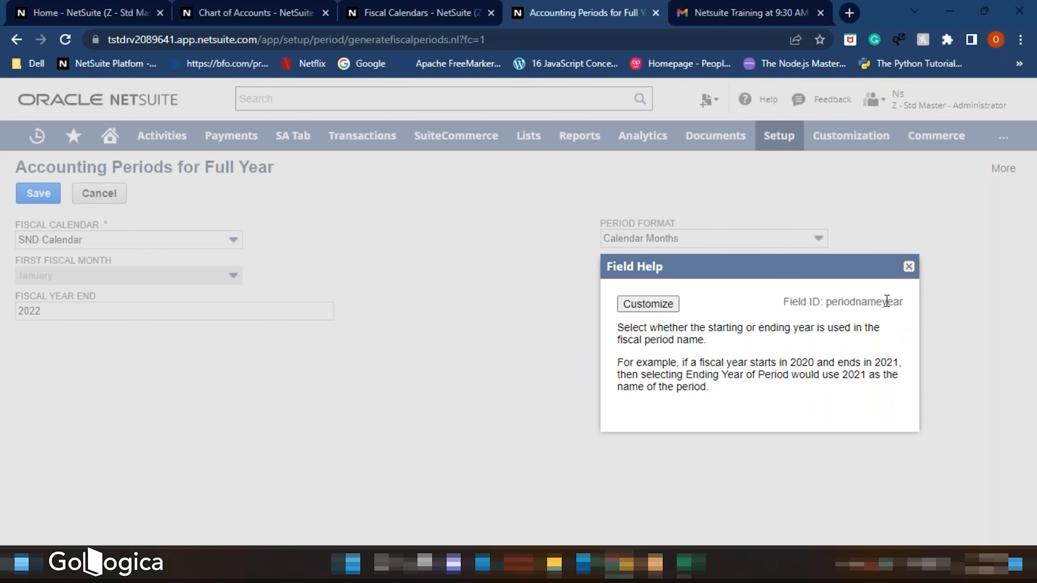
pyautogui.moveTo(867, 265); pyautogui.dragTo(505, 291)
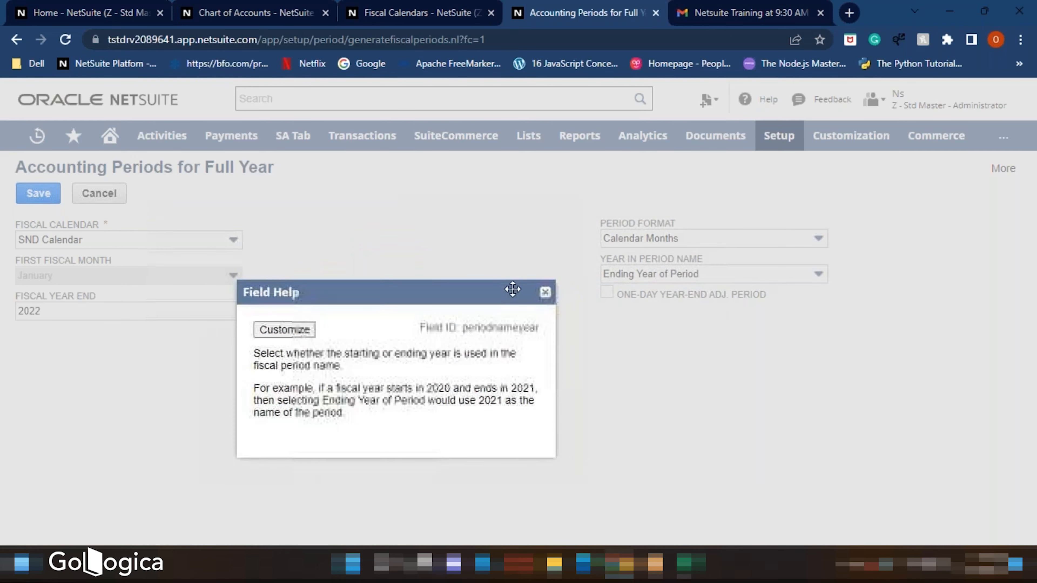
pyautogui.click(546, 292)
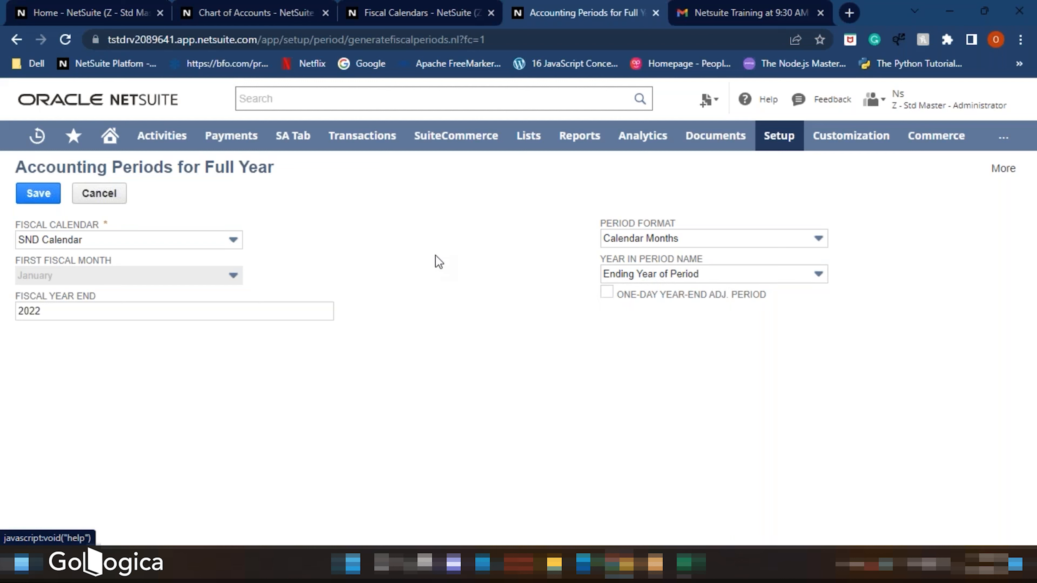
# - Review the period format options again and cancel the full-year period setup
pyautogui.click(659, 241)
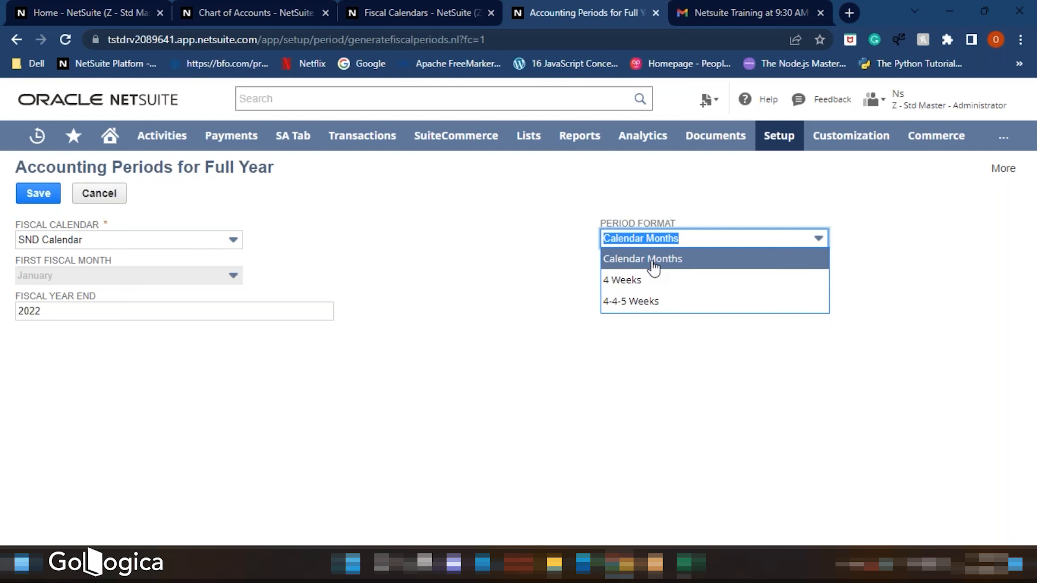
pyautogui.click(573, 248)
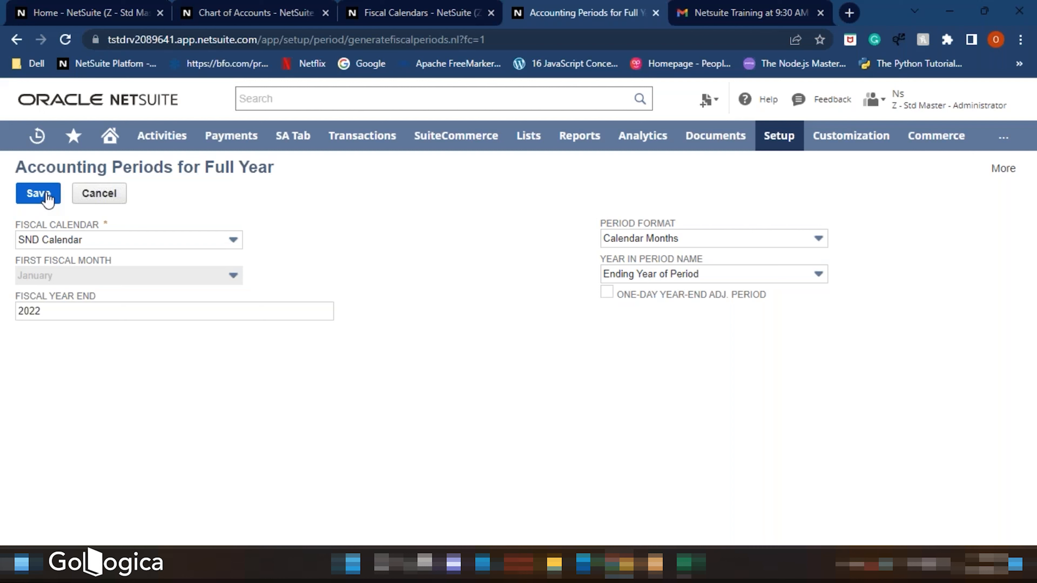
pyautogui.click(102, 195)
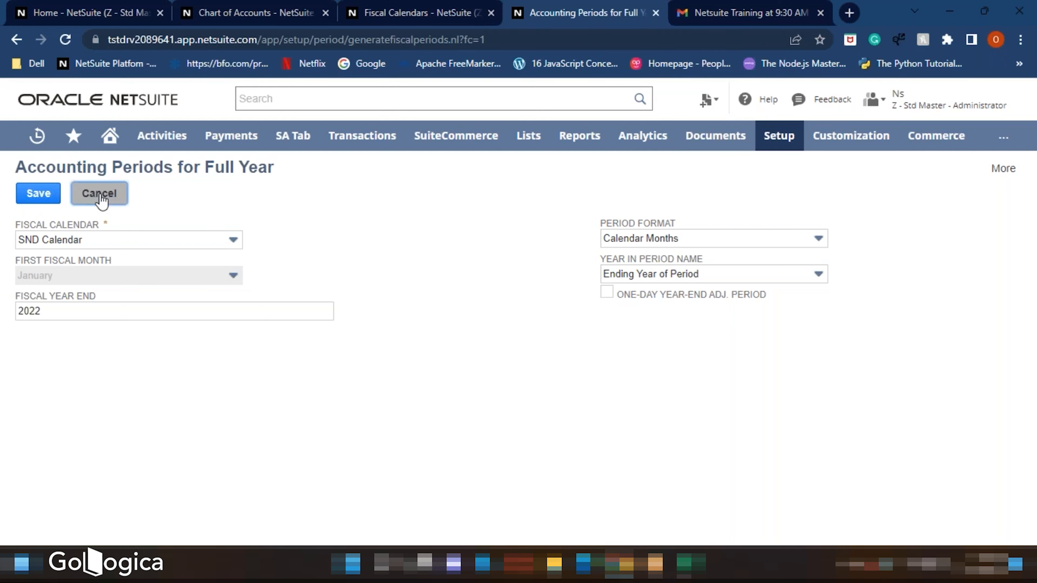
pyautogui.click(585, 123)
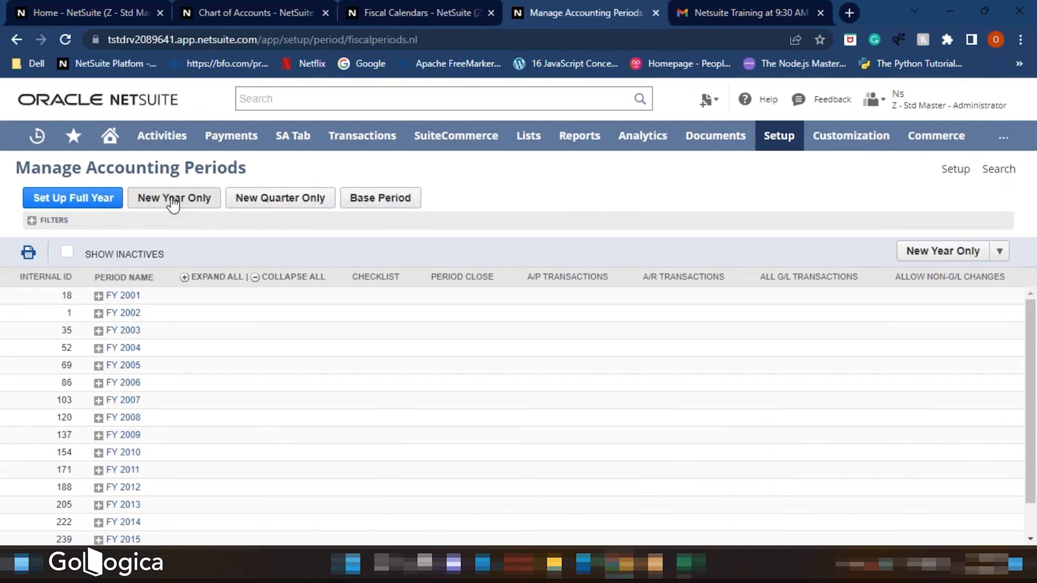
# - Open the New Quarter and Base Period forms to review their sub-period and fiscal calendar fields, cancelling each
pyautogui.click(280, 206)
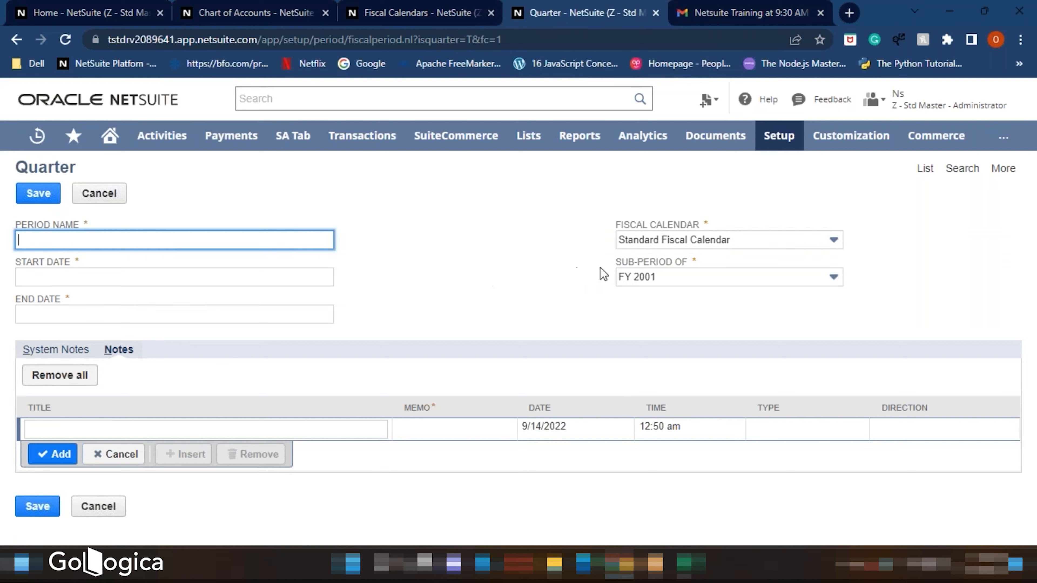
pyautogui.click(635, 282)
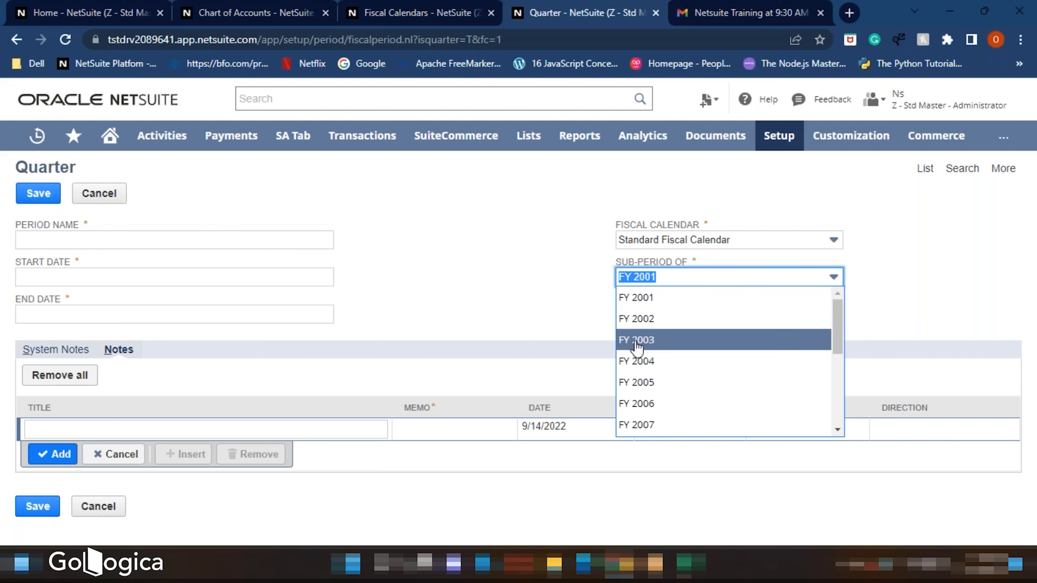
pyautogui.click(552, 304)
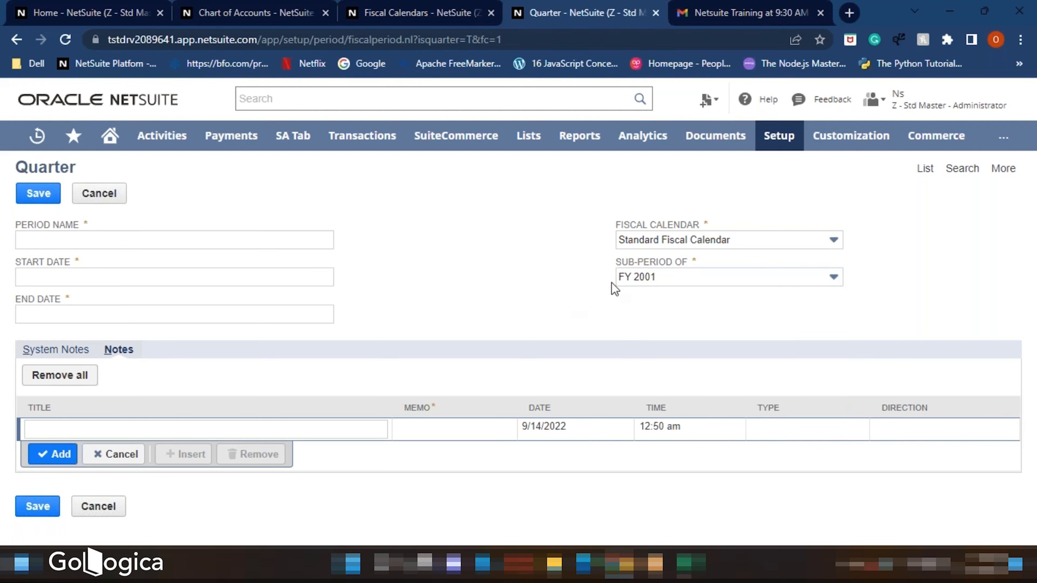
pyautogui.click(624, 245)
pyautogui.click(552, 264)
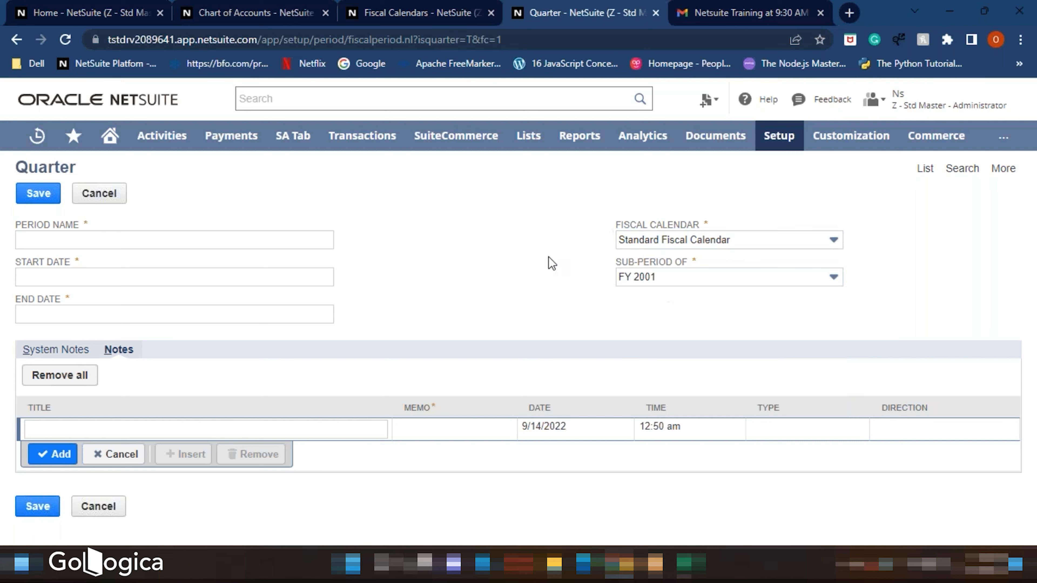
pyautogui.click(98, 198)
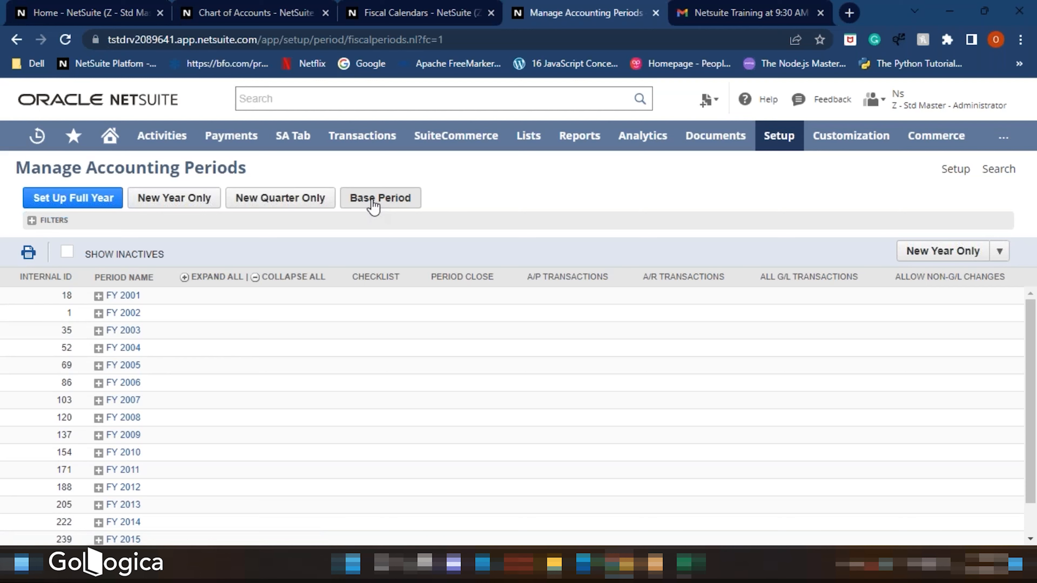
pyautogui.click(373, 201)
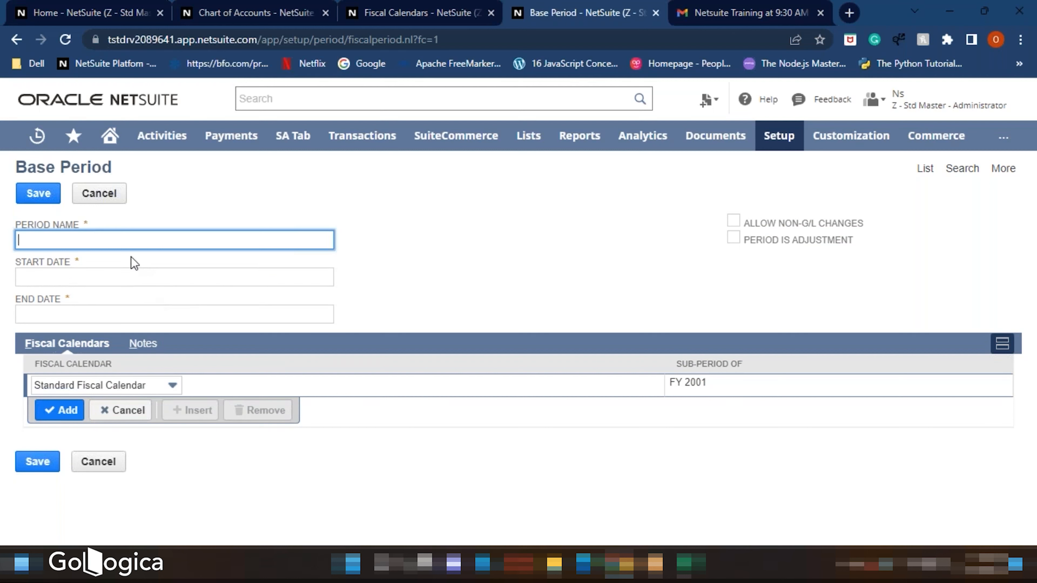
pyautogui.click(96, 196)
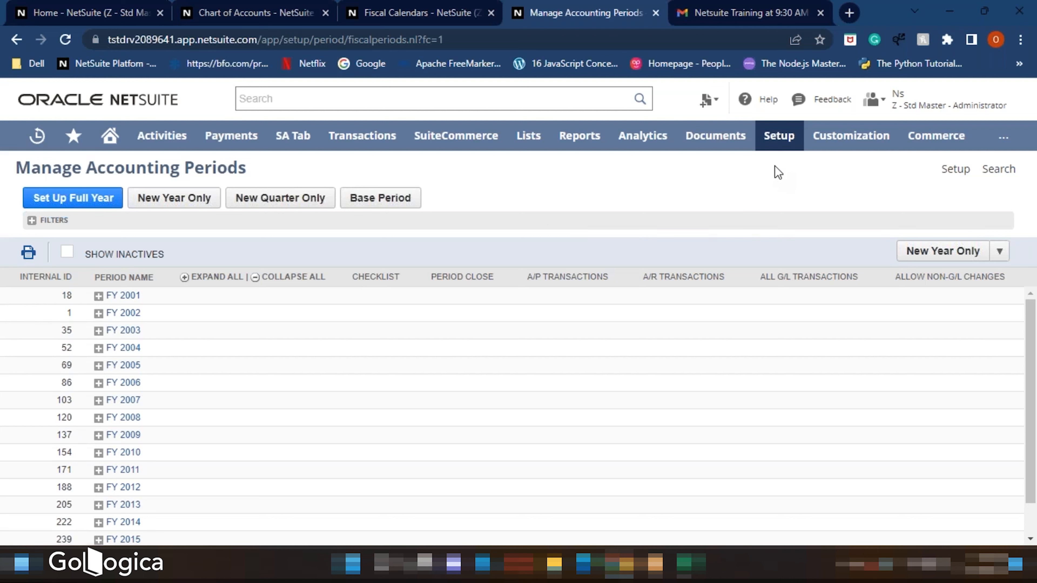
# - Open the Enter Opening Balances page in a new browser tab and switch to it
pyautogui.moveTo(778, 141)
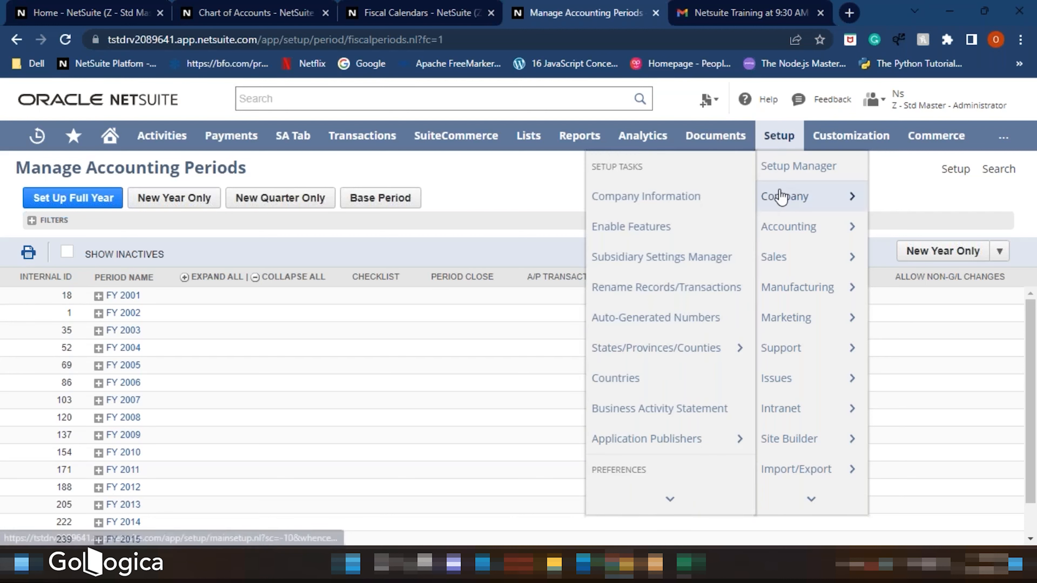
pyautogui.moveTo(781, 229)
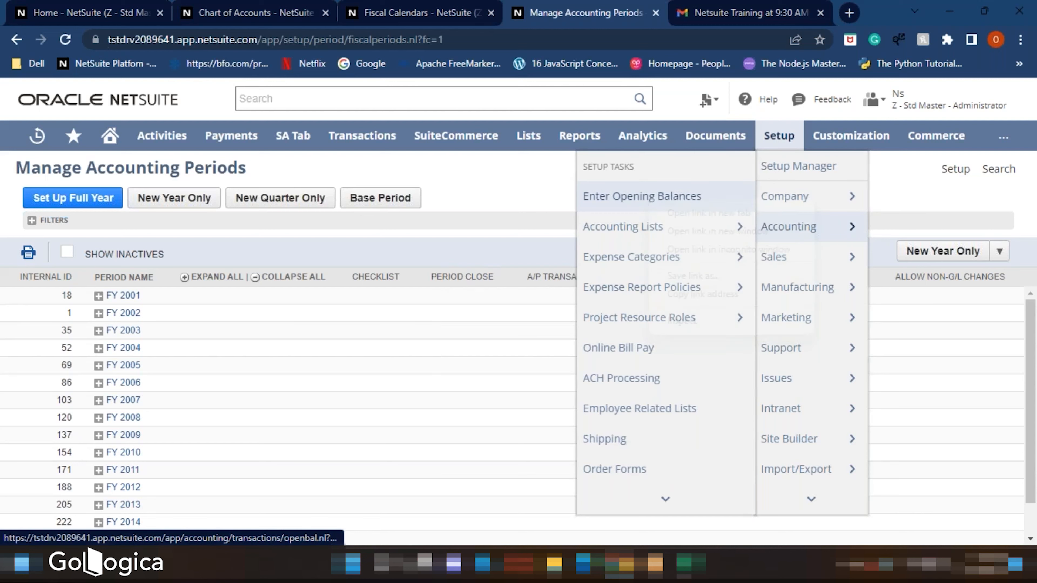
pyautogui.rightClick(651, 202)
pyautogui.click(731, 204)
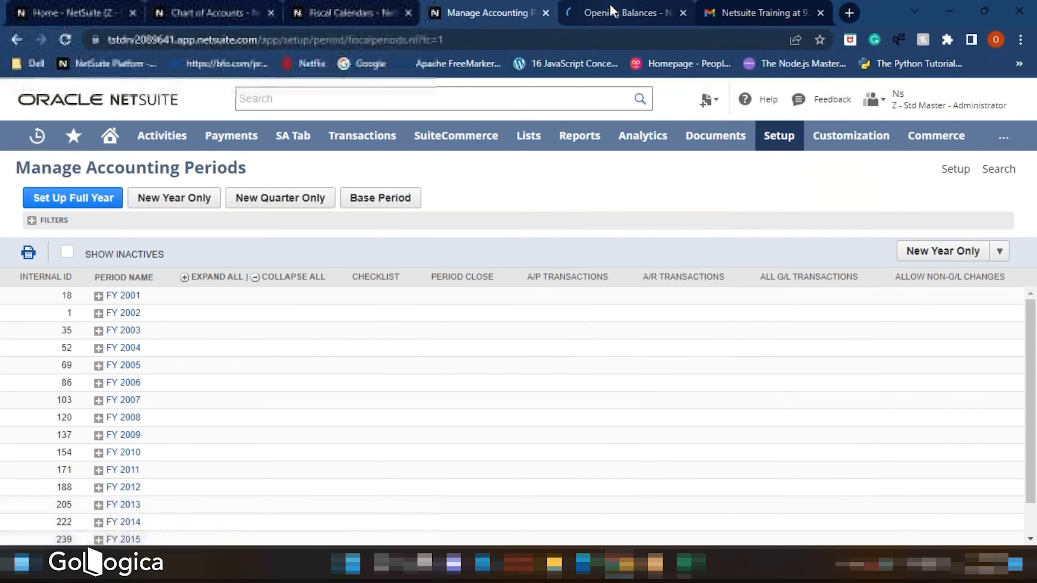
pyautogui.click(612, 11)
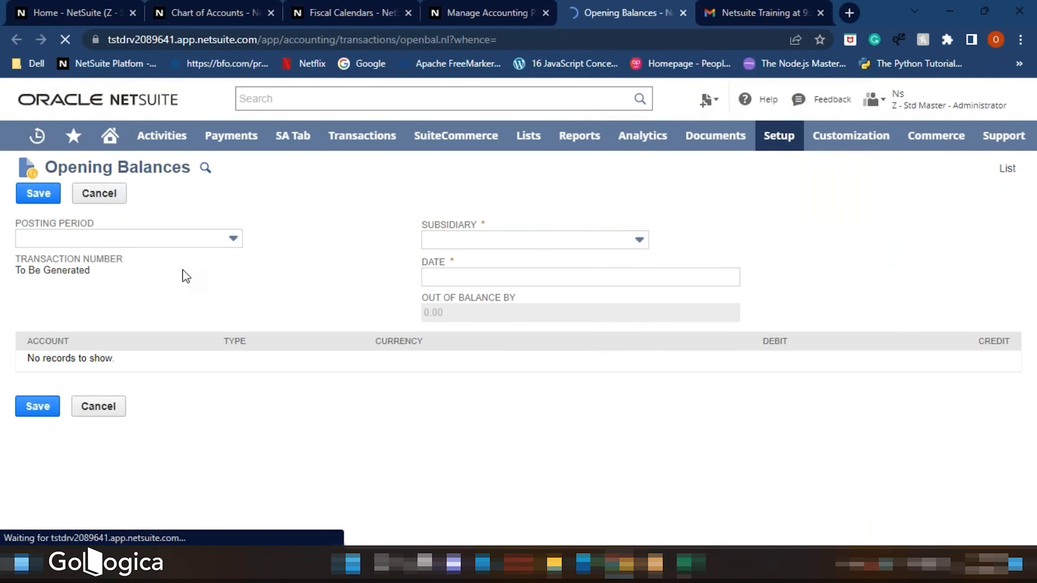
# - Set the opening balances subsidiary to Huffman Inc. and review the posting period choices
pyautogui.click(167, 237)
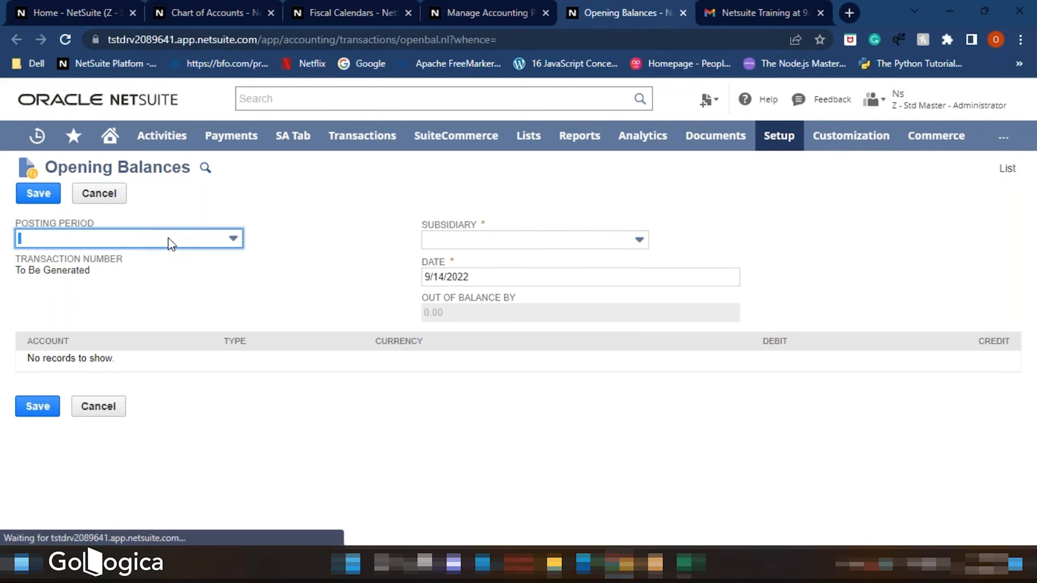
pyautogui.click(349, 282)
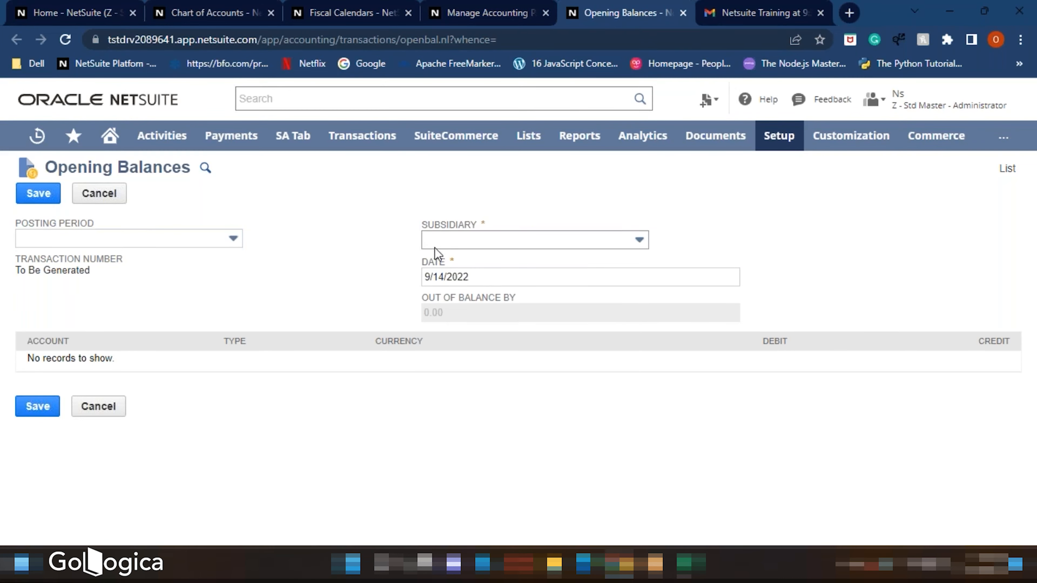
pyautogui.click(431, 245)
pyautogui.click(443, 282)
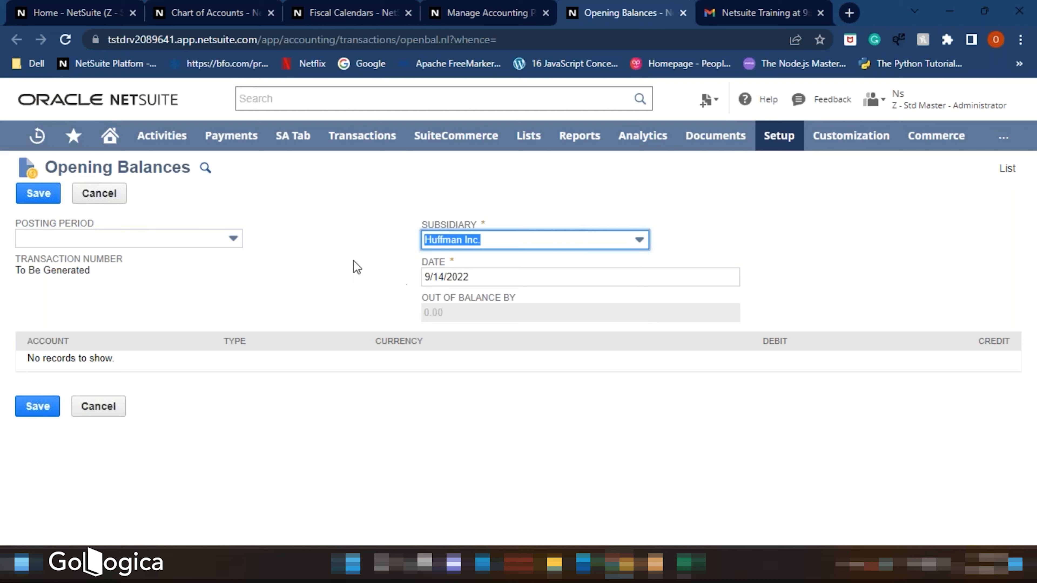
pyautogui.click(353, 264)
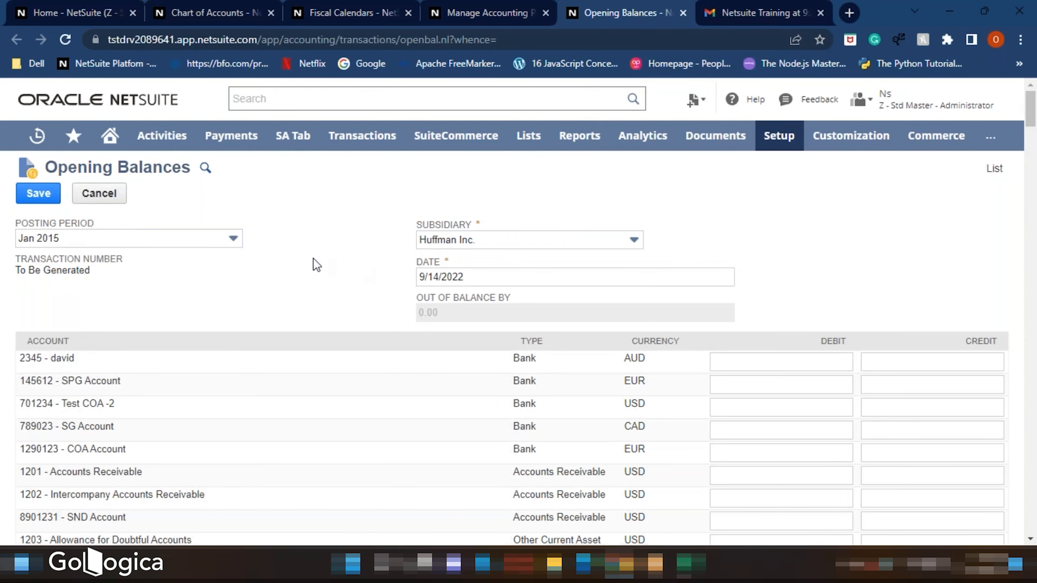
pyautogui.click(220, 241)
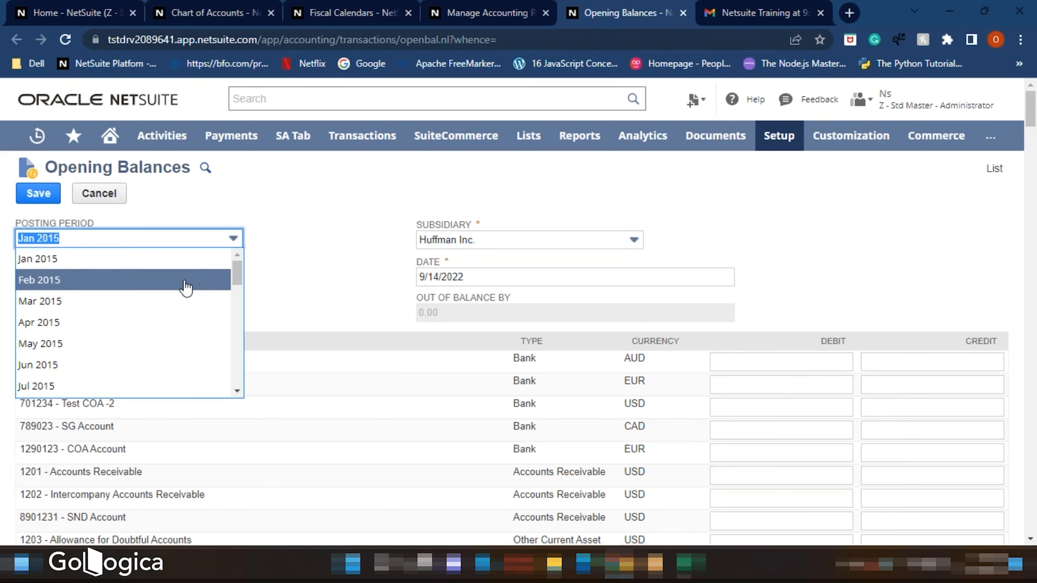
pyautogui.click(294, 272)
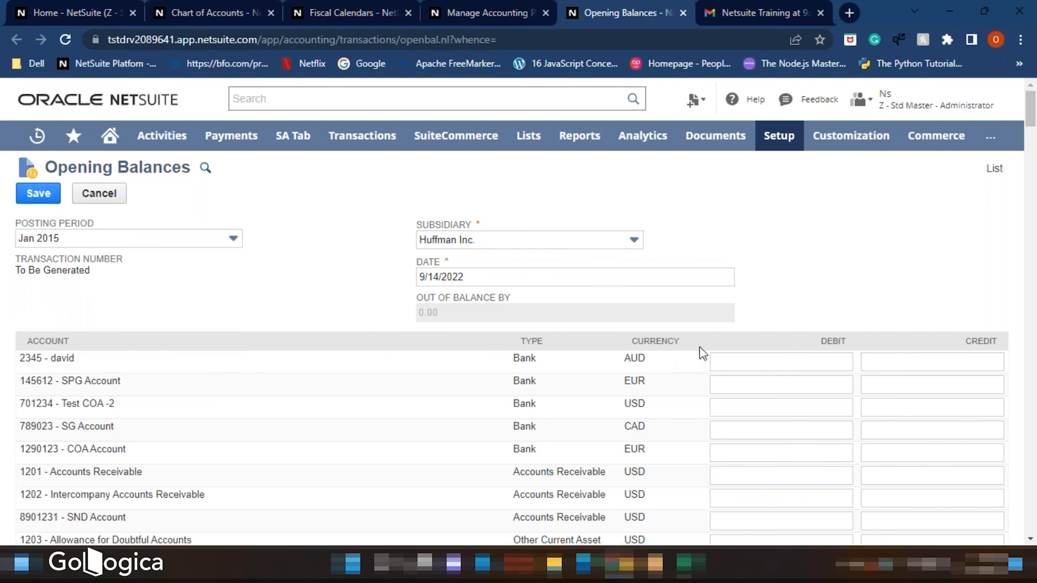
# - Scroll through the account list to review its debit and credit columns
pyautogui.scroll(-3, 822, 363)
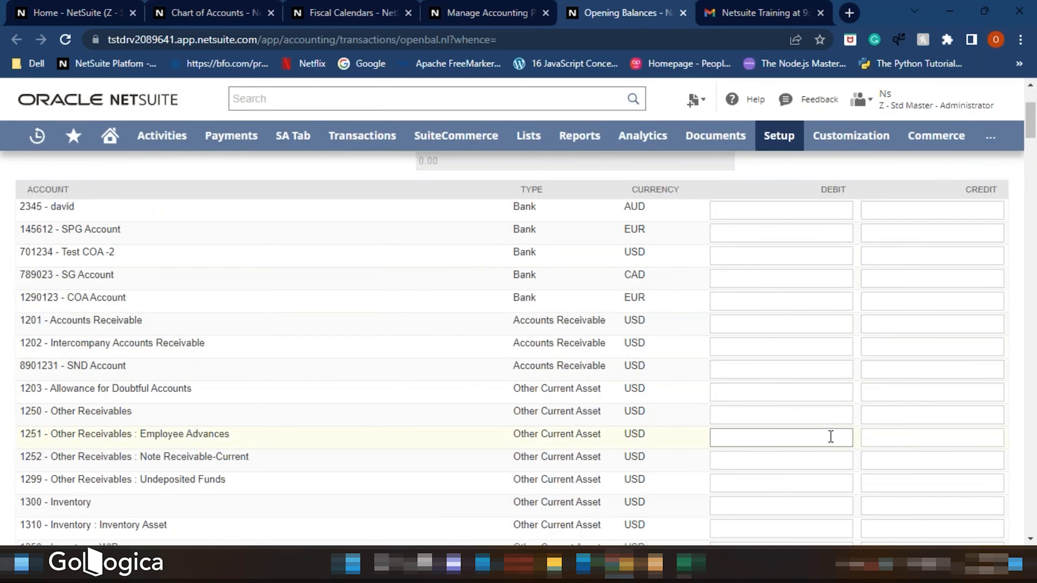
pyautogui.scroll(-2, 829, 435)
pyautogui.scroll(-8, 799, 357)
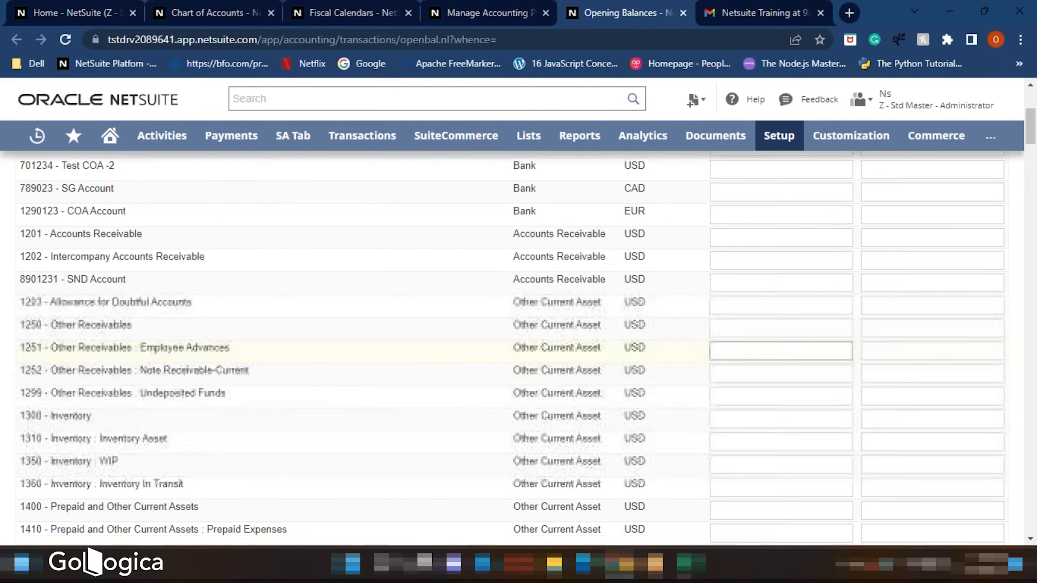
pyautogui.scroll(14, 799, 359)
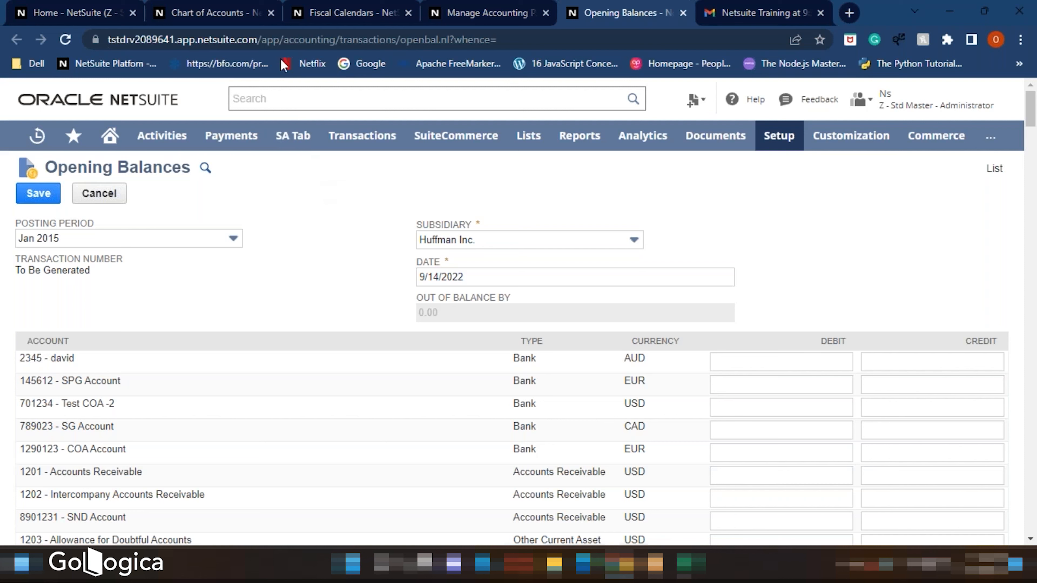
# - Close the Chart of Accounts, Fiscal Calendars, Manage Accounting Periods and Opening Balances tabs
pyautogui.click(271, 13)
pyautogui.click(271, 13)
pyautogui.click(271, 13)
pyautogui.click(271, 13)
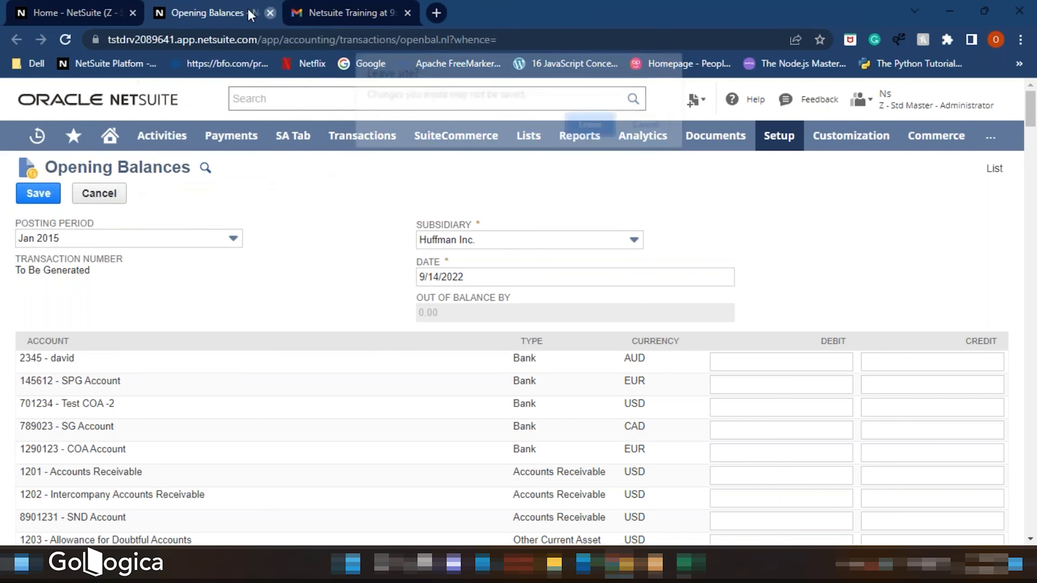
pyautogui.press('Escape')
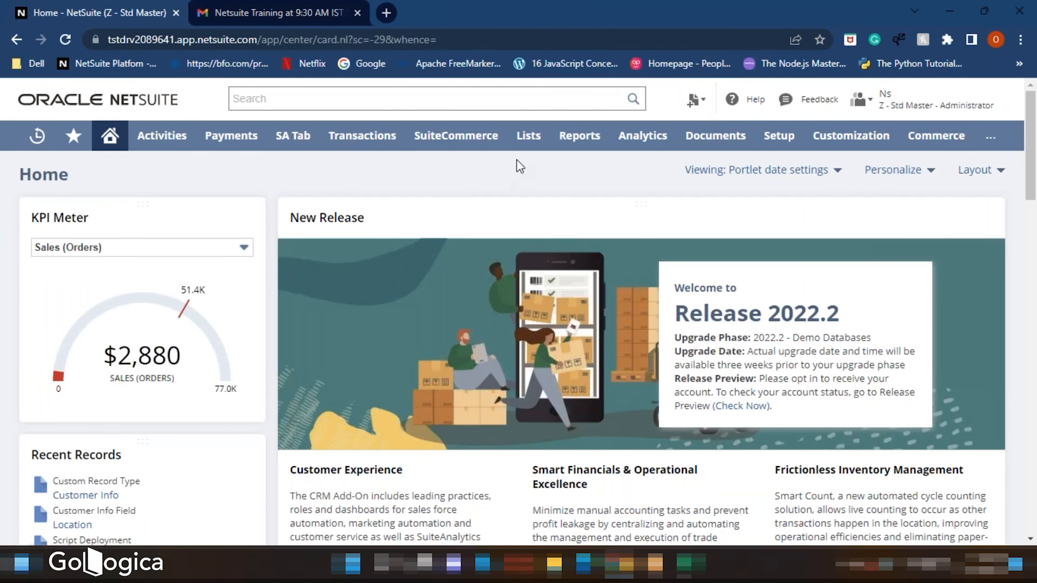
# - Open the Vendors list from Relationships in a new tab and scroll through the vendor records
pyautogui.moveTo(525, 143)
pyautogui.moveTo(547, 264)
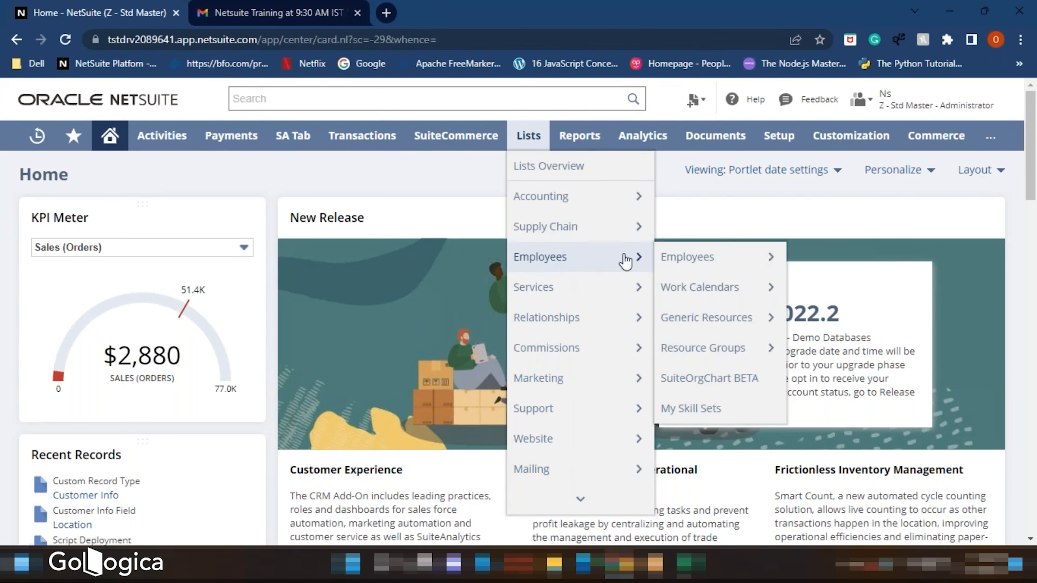
pyautogui.moveTo(686, 259)
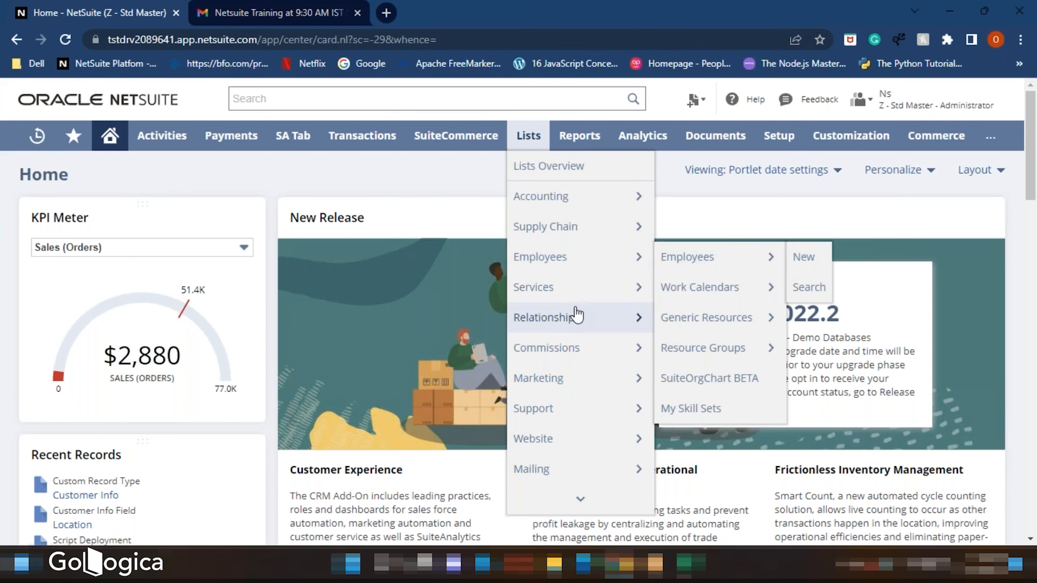
pyautogui.moveTo(575, 318)
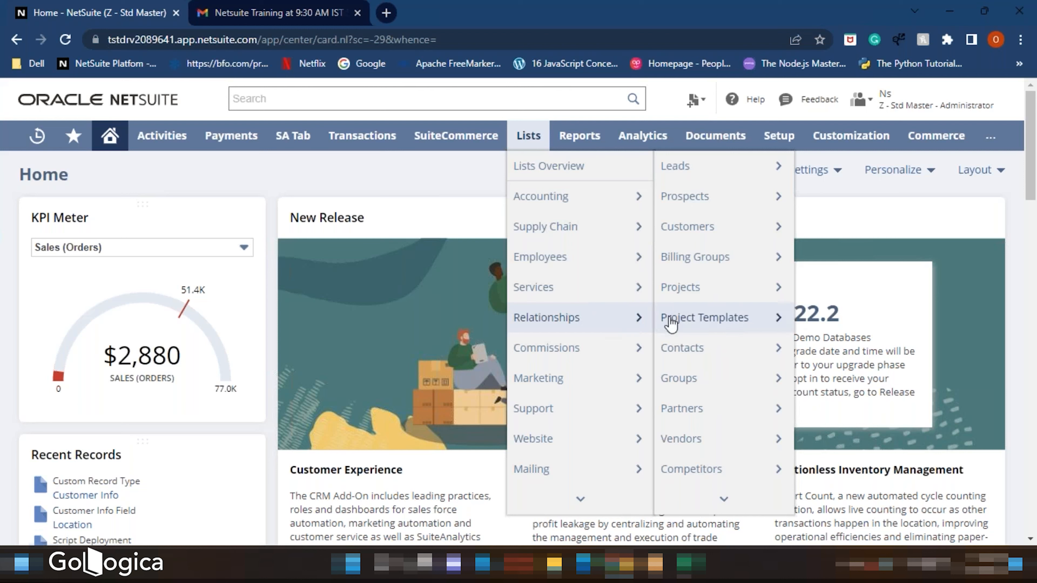
pyautogui.moveTo(684, 319)
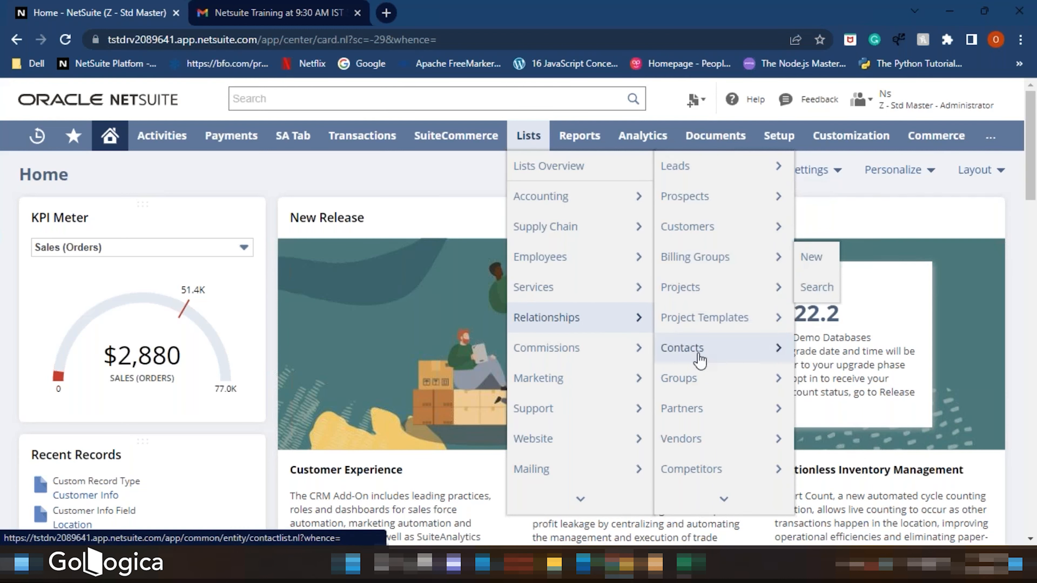
pyautogui.moveTo(702, 463)
pyautogui.moveTo(708, 436)
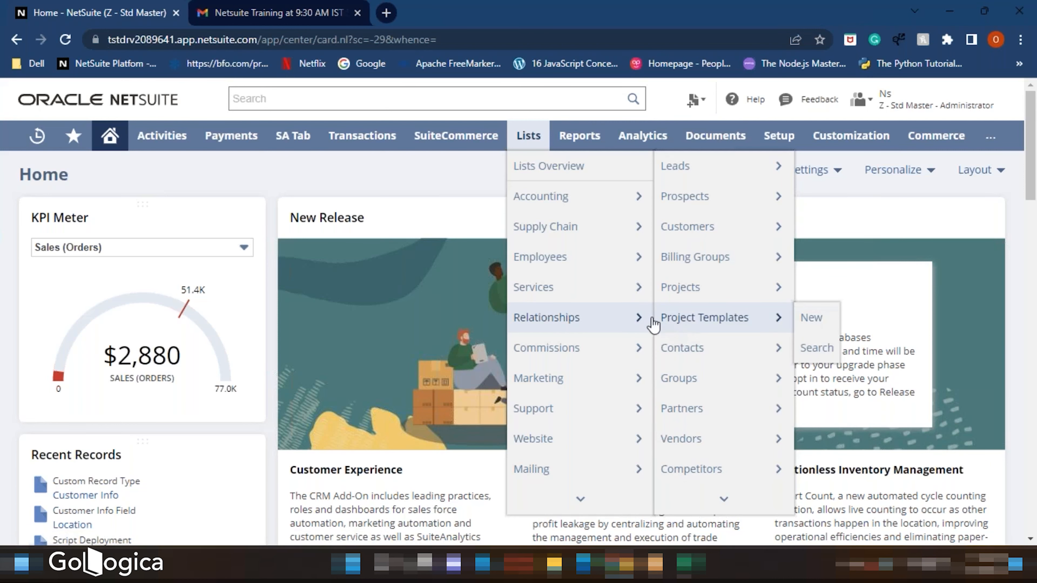
pyautogui.rightClick(678, 451)
pyautogui.click(715, 324)
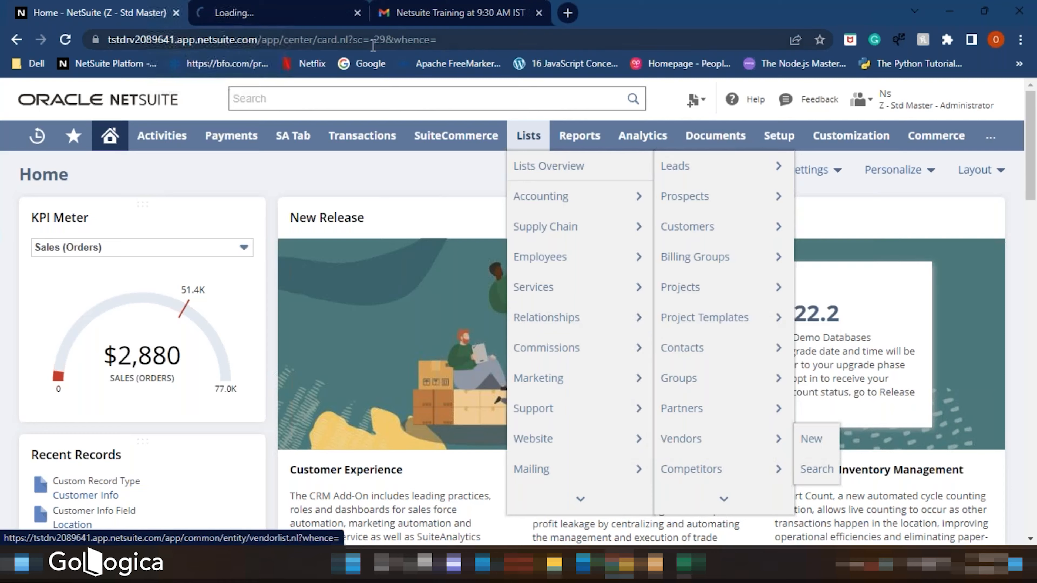
pyautogui.click(308, 12)
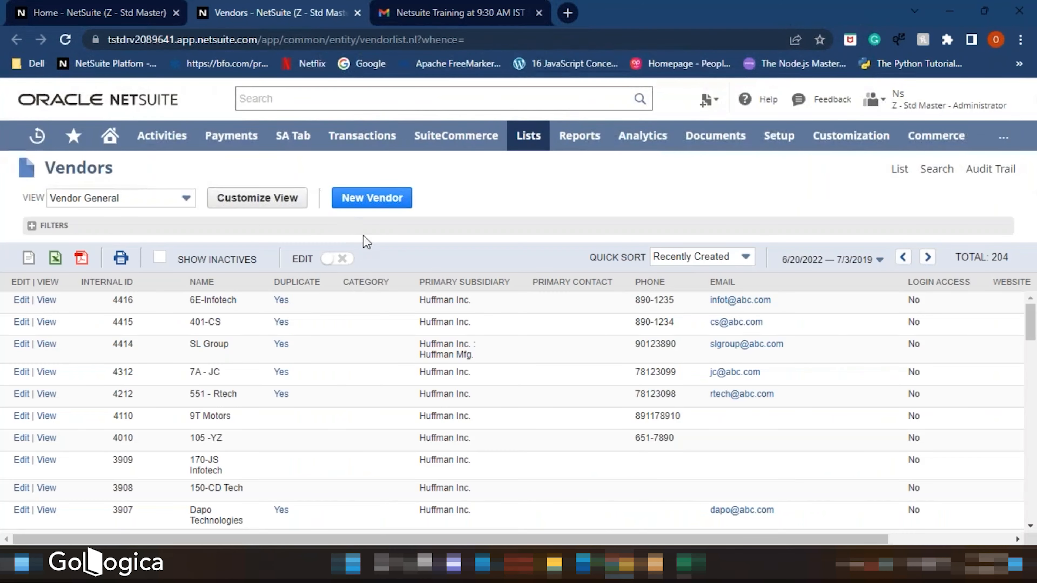
pyautogui.scroll(-5, 404, 347)
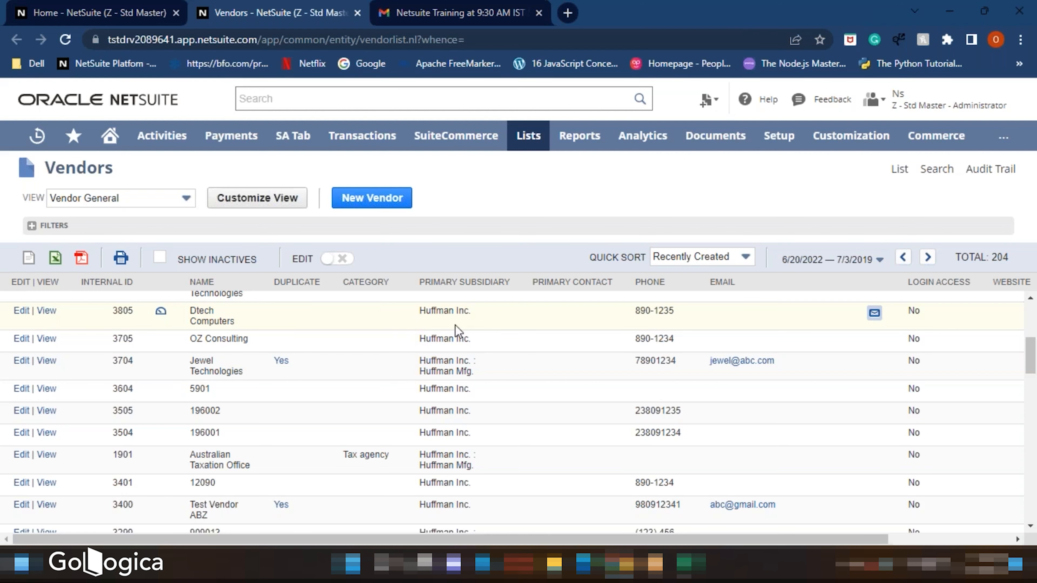
# - Switch to Excel and create a new blank workbook
pyautogui.click(690, 565)
pyautogui.hotkey('ctrl', 'n')
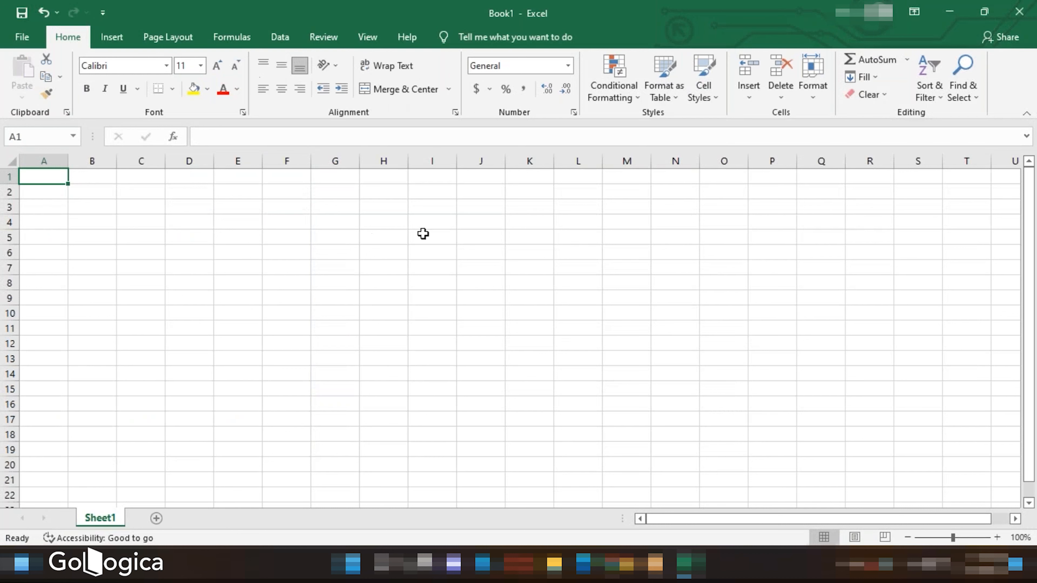
pyautogui.moveTo(690, 565)
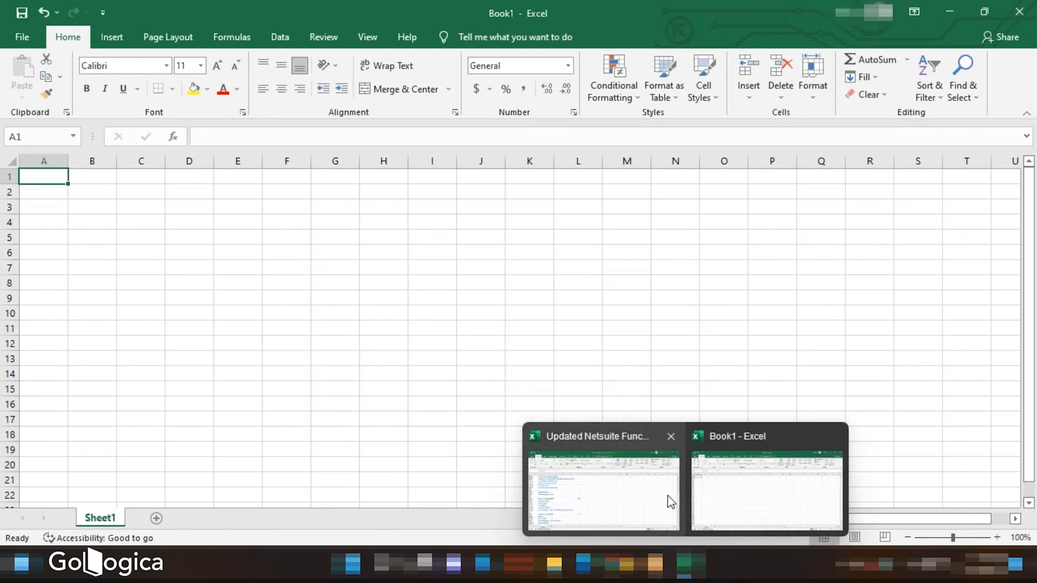
# - Close the Updated Netsuite Functional CC workbook without saving
pyautogui.moveTo(667, 436)
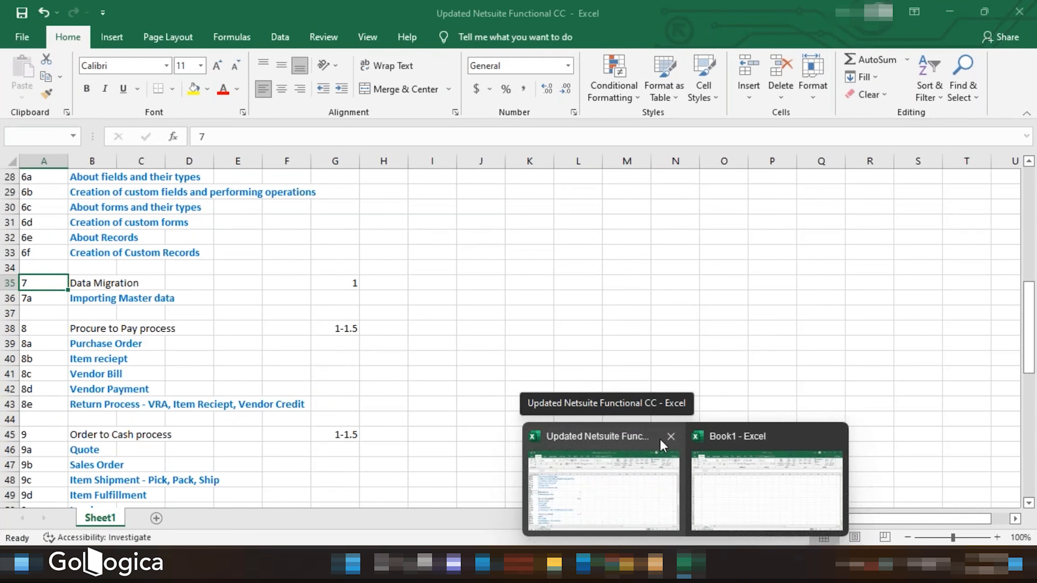
pyautogui.click(670, 436)
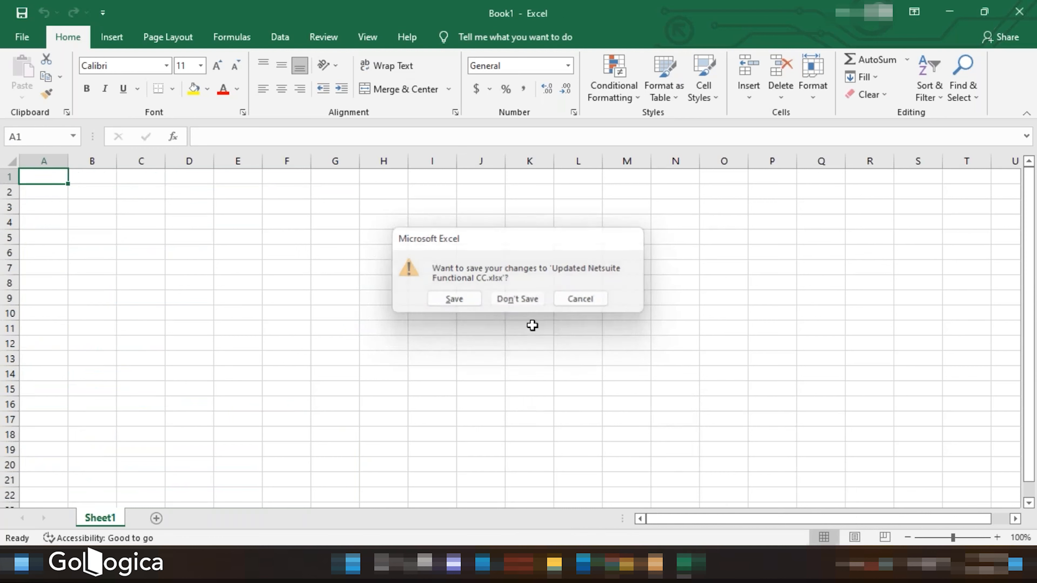
pyautogui.click(517, 299)
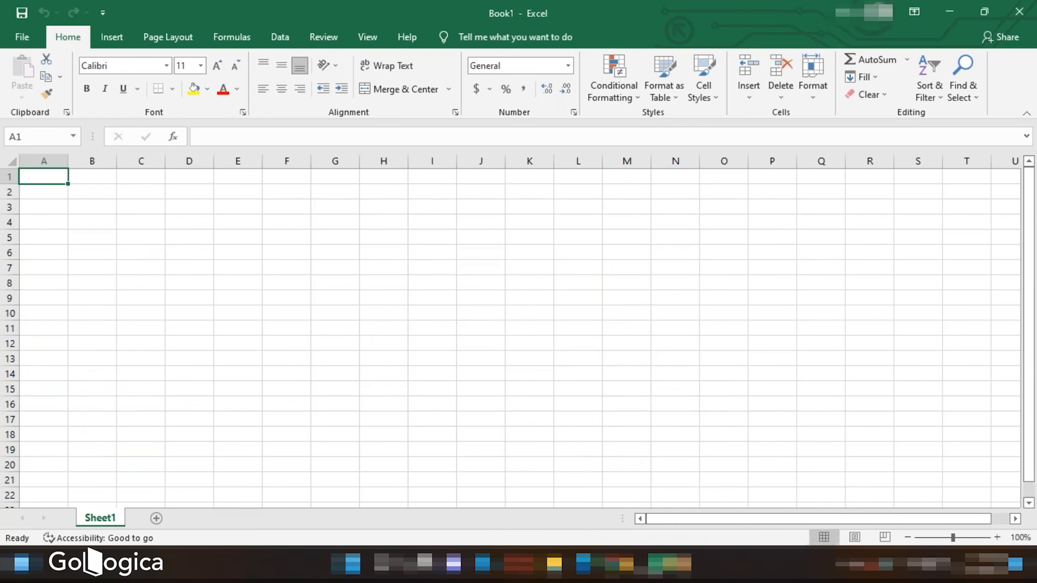
# - Return to the browser and open a new vendor form to see its fields
pyautogui.click(618, 564)
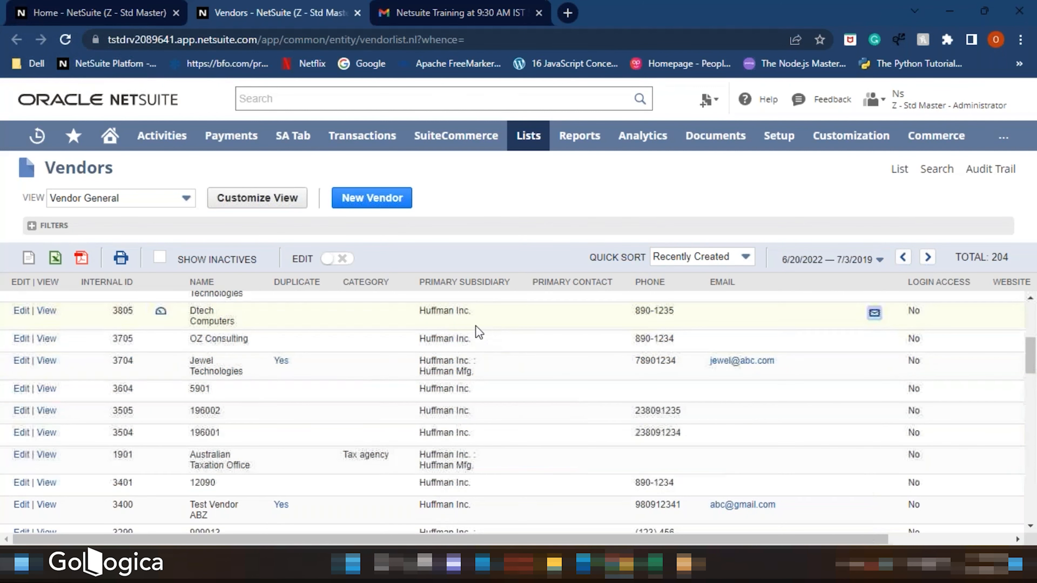
pyautogui.click(374, 201)
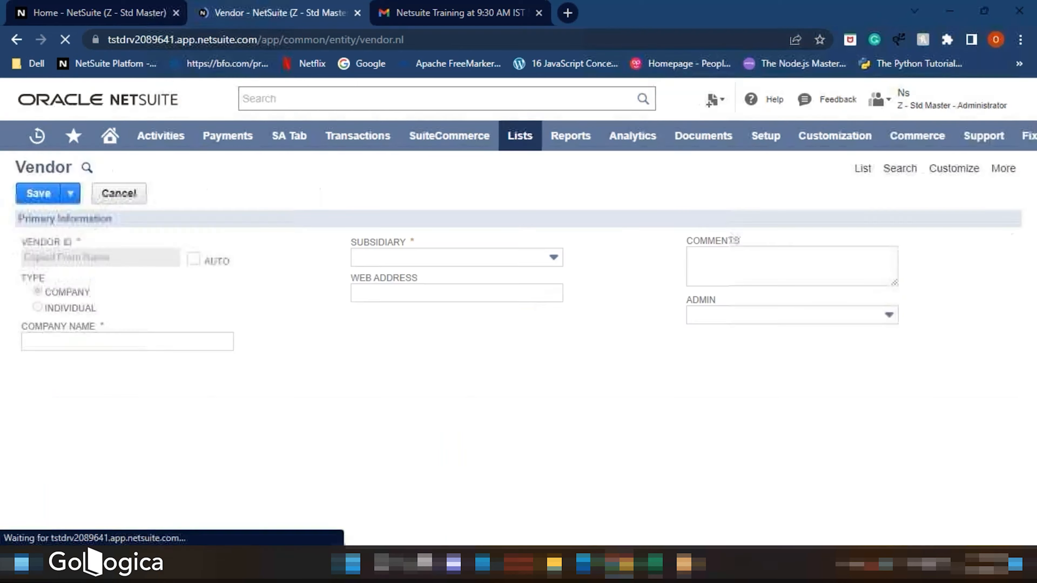
# - Enter Vendor ID as the first column header in the blank workbook
pyautogui.click(655, 564)
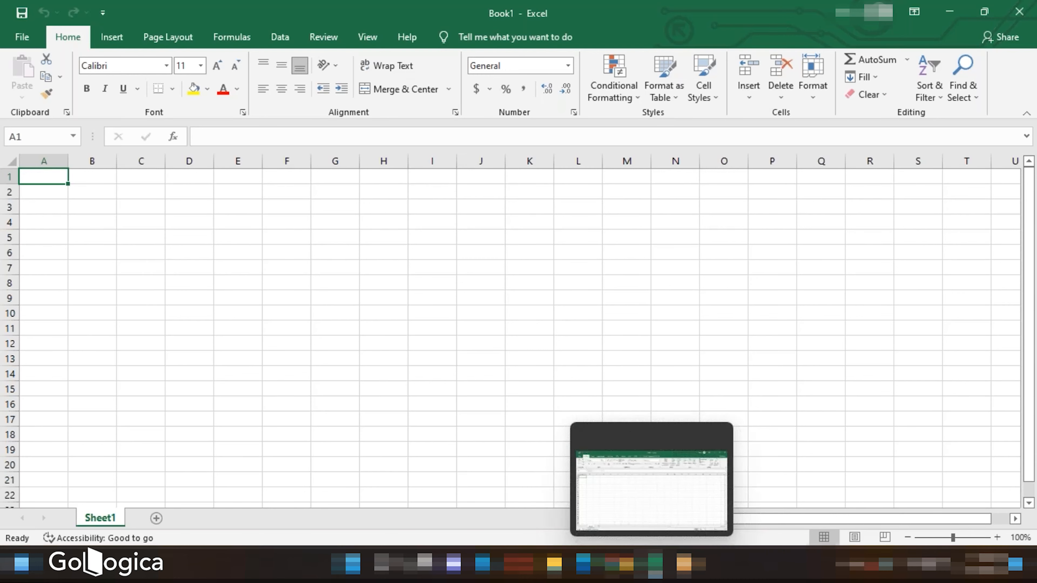
pyautogui.click(619, 564)
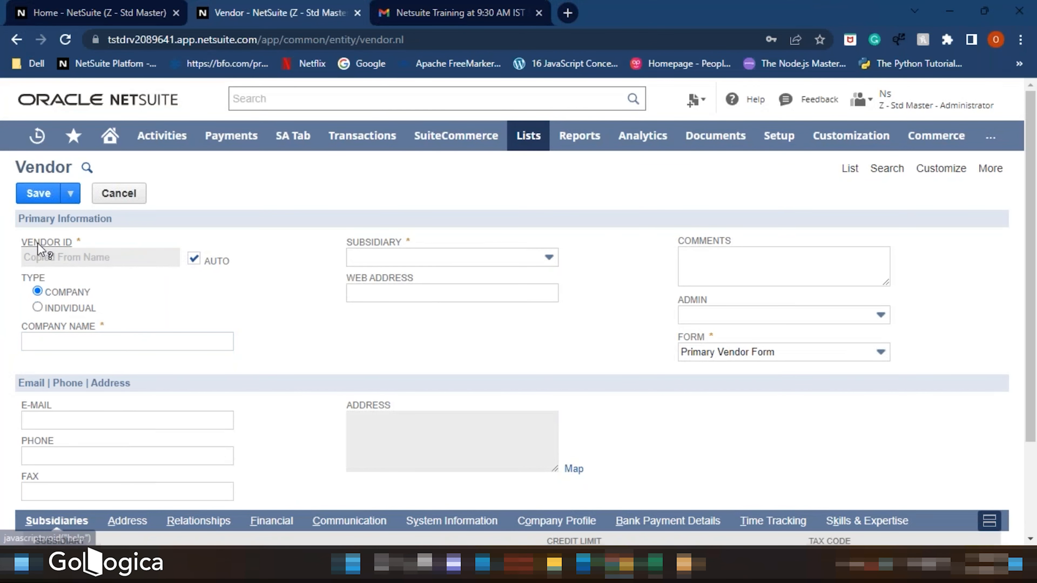
pyautogui.click(655, 564)
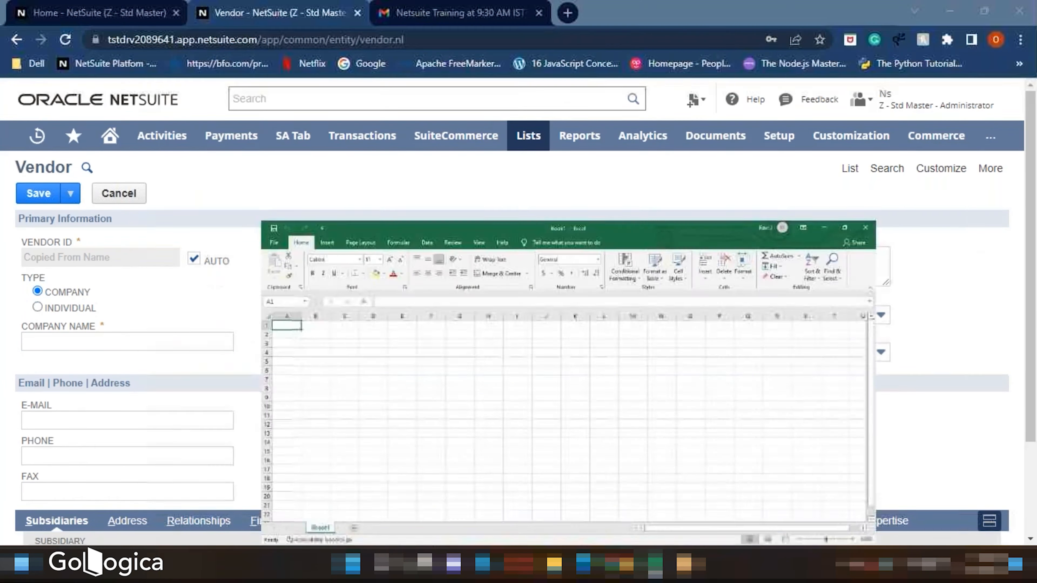
pyautogui.doubleClick(51, 178)
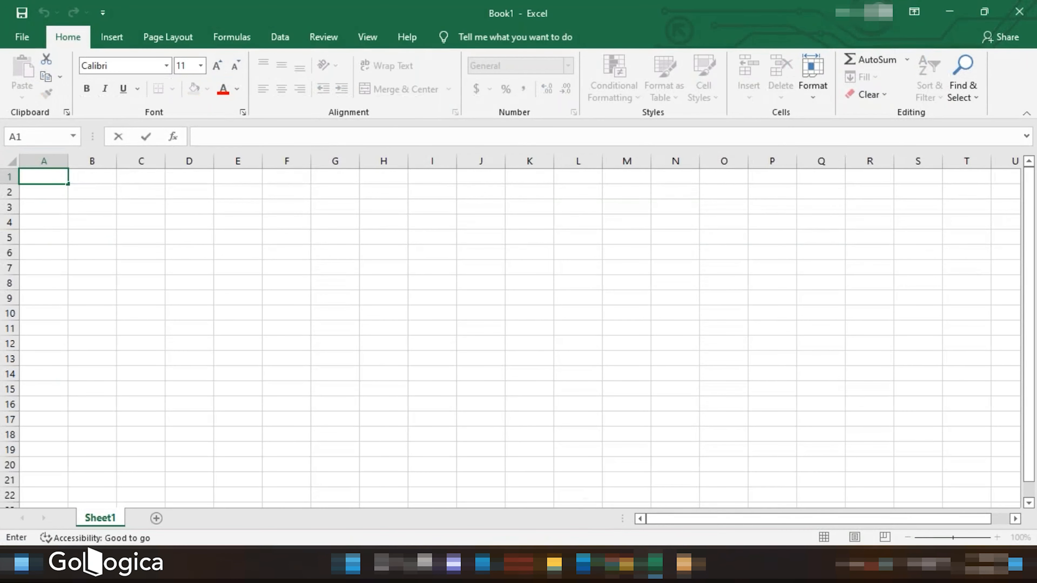
pyautogui.write('Vendor ID')
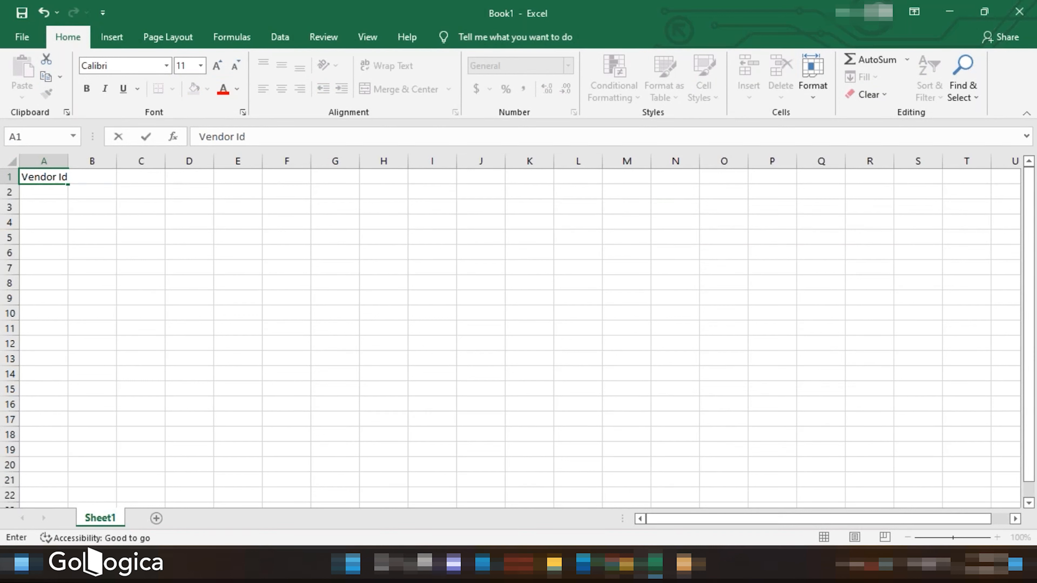
pyautogui.press('F2')
pyautogui.click(100, 203)
pyautogui.click(99, 178)
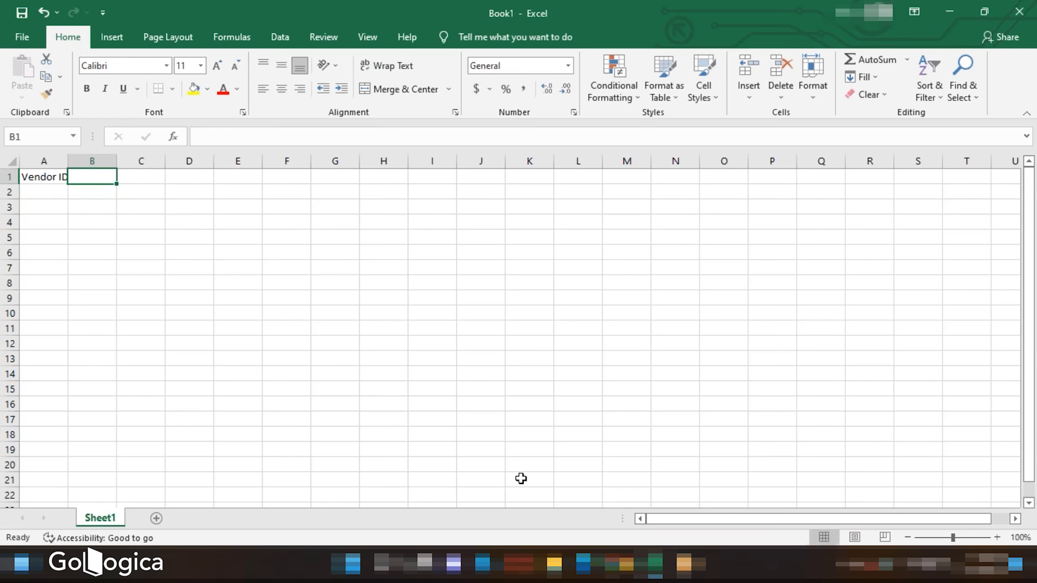
# - Check the vendor form and add Individual as the second column header
pyautogui.click(619, 566)
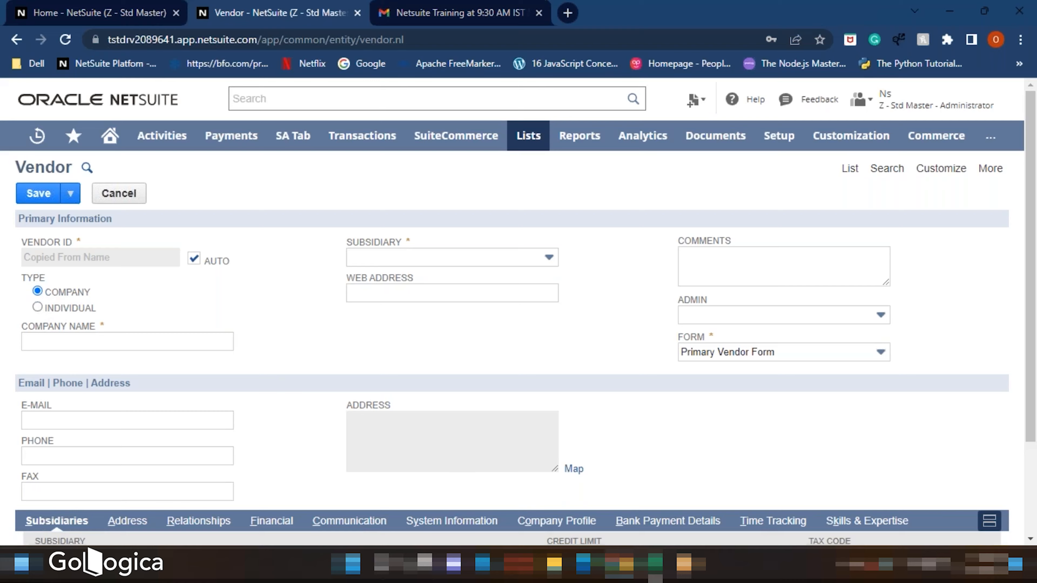
pyautogui.click(655, 566)
pyautogui.doubleClick(97, 175)
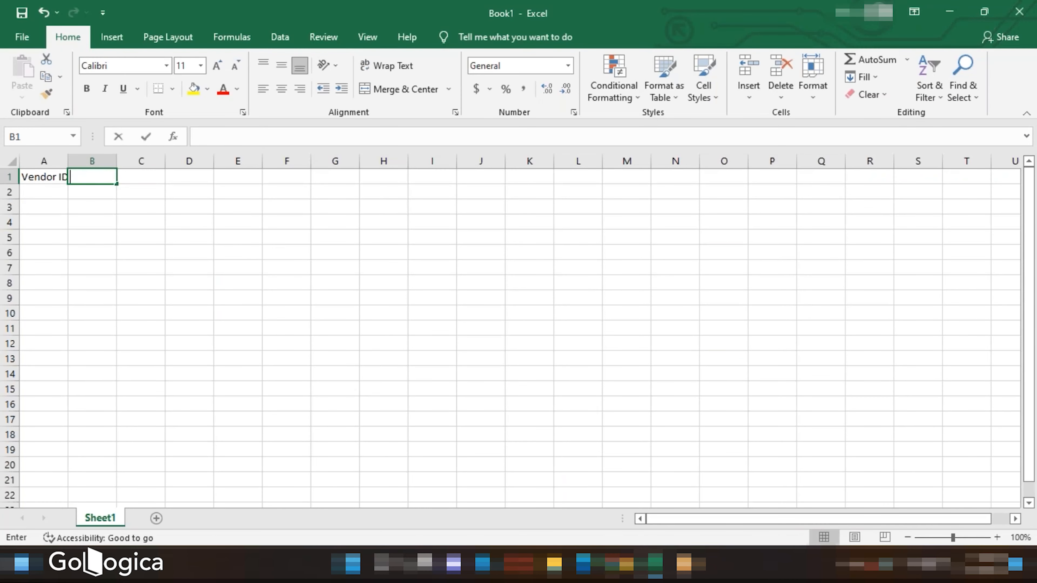
pyautogui.write('indiv')
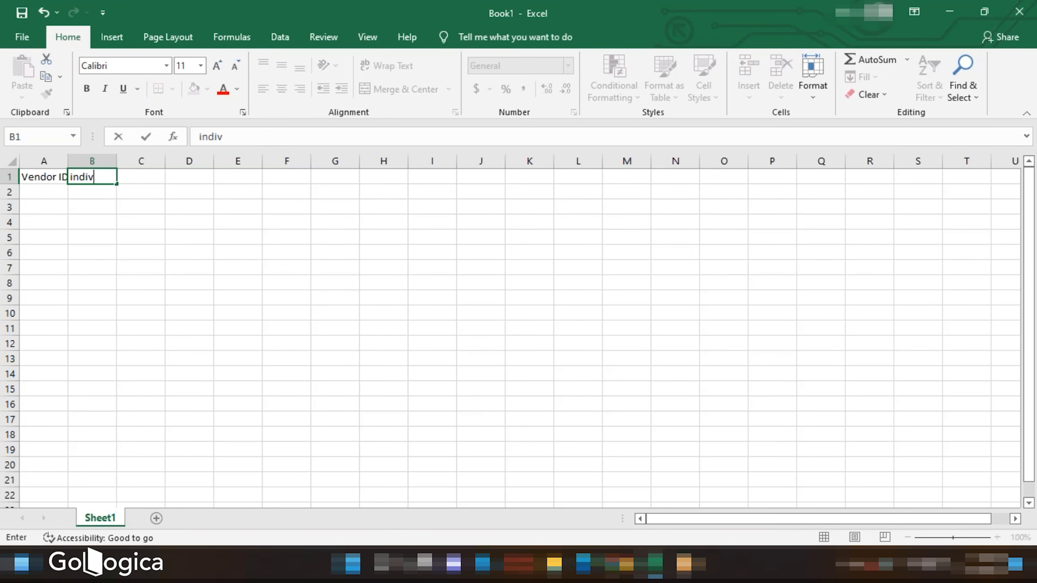
pyautogui.write('iduI')
pyautogui.click(137, 175)
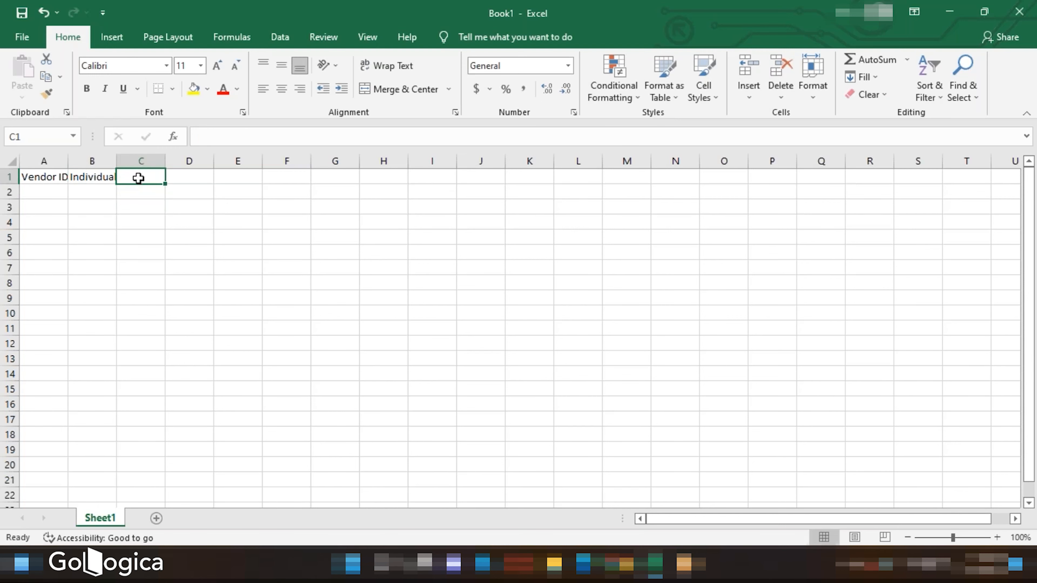
# - Compare with the vendor form and add Company Name as the third column header
pyautogui.click(620, 564)
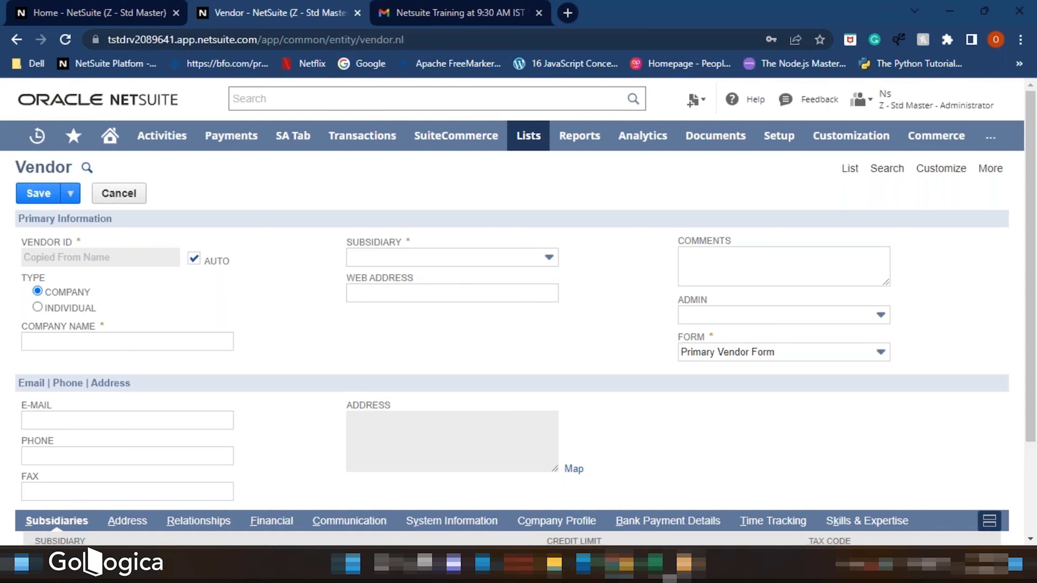
pyautogui.click(655, 565)
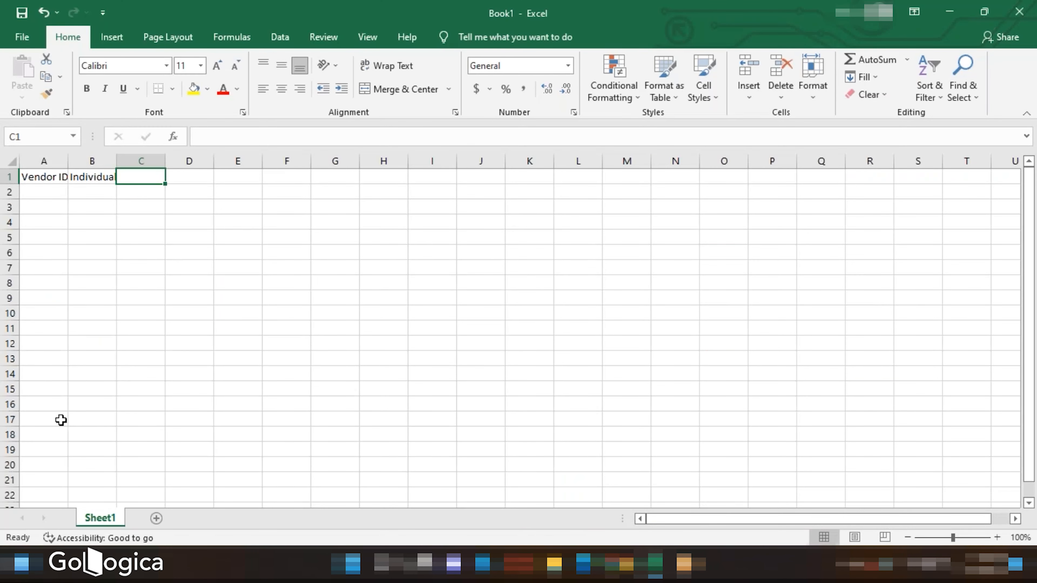
pyautogui.moveTo(655, 564)
pyautogui.click(621, 563)
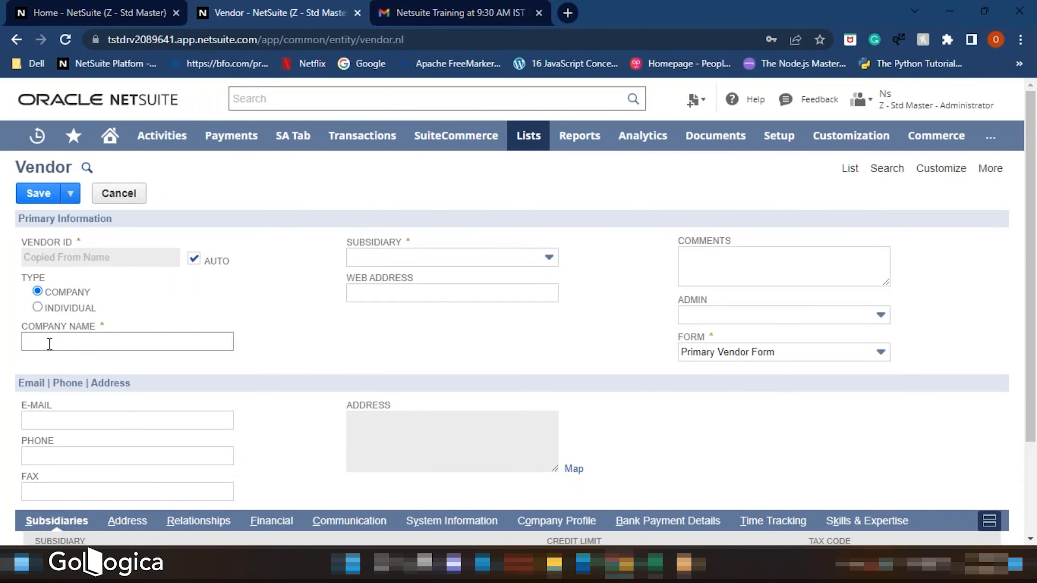
pyautogui.click(655, 564)
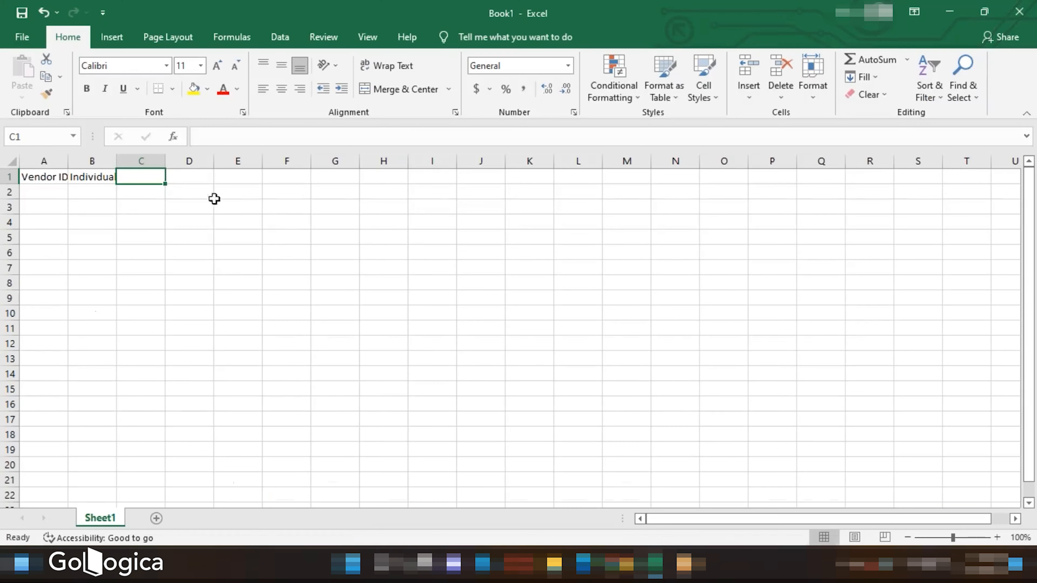
pyautogui.write('C')
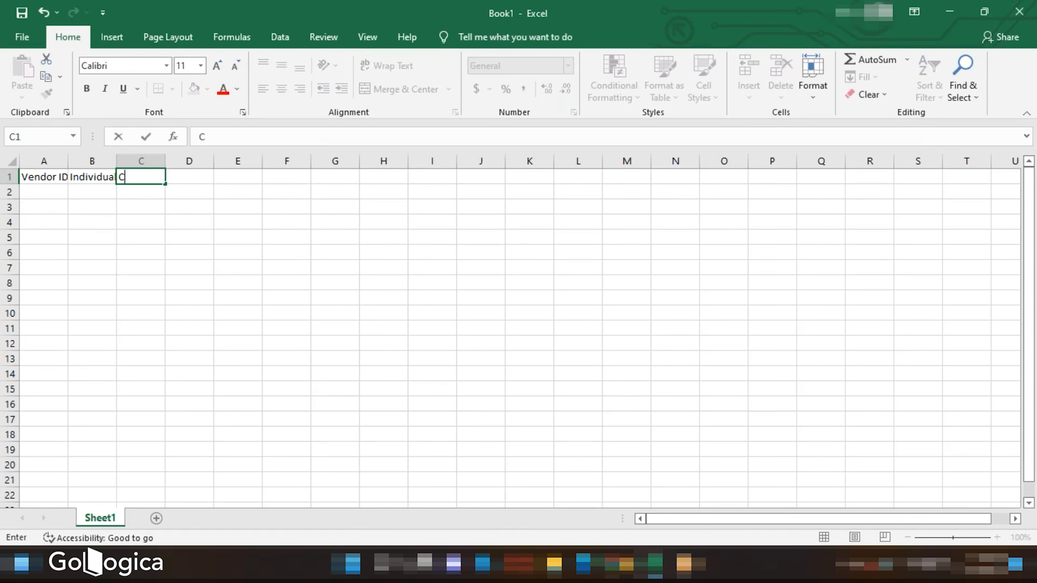
pyautogui.write('ompany Name')
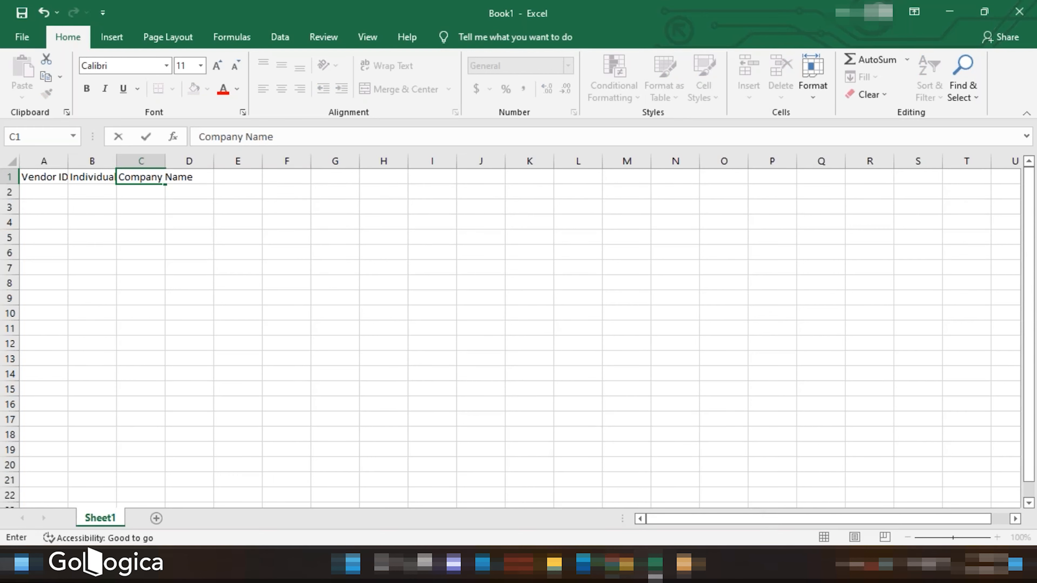
# - Add Subsidiary as the fourth column header
pyautogui.click(625, 565)
pyautogui.click(655, 565)
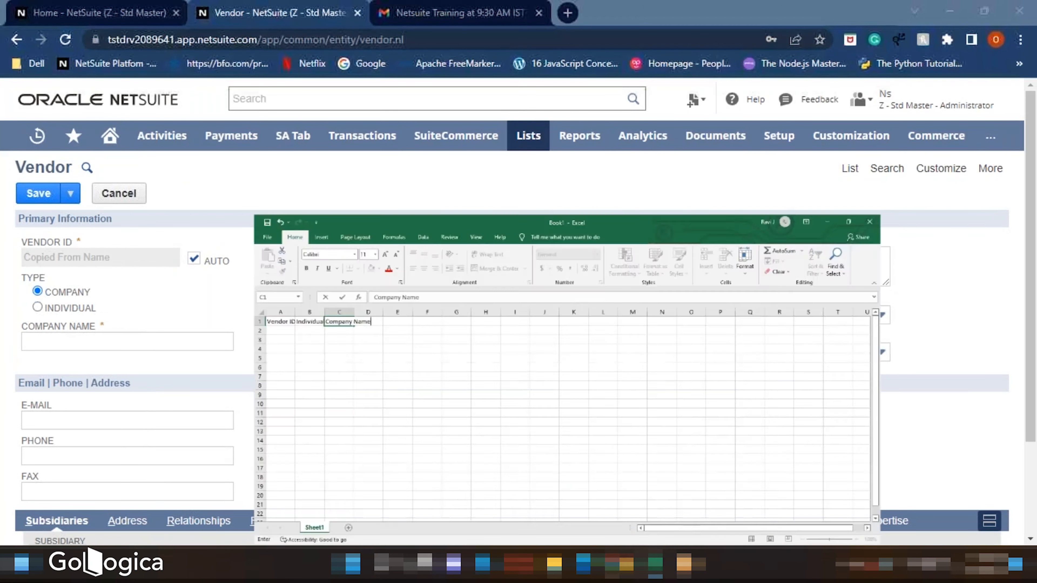
pyautogui.click(192, 174)
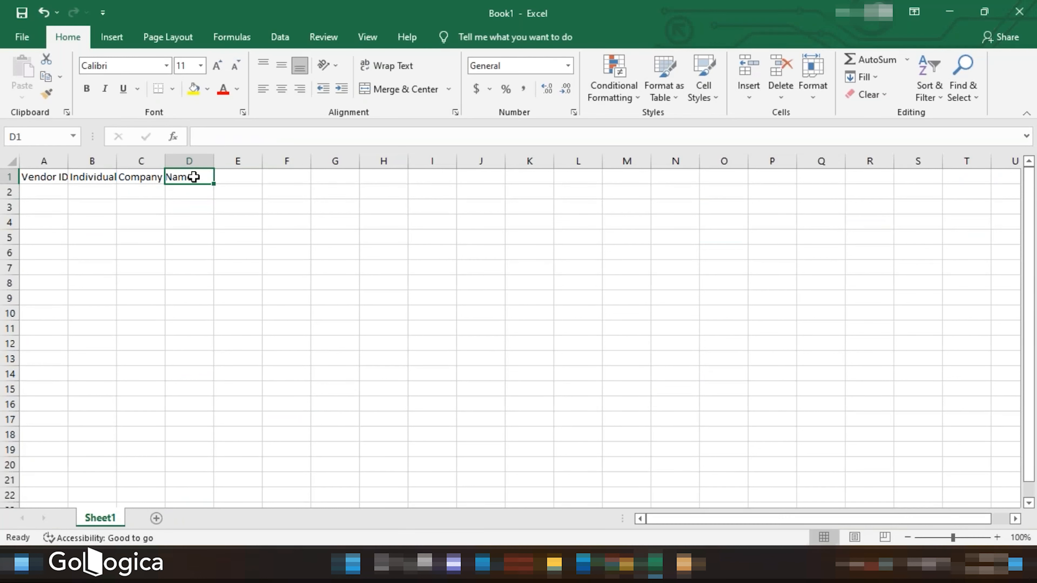
pyautogui.write('Subs')
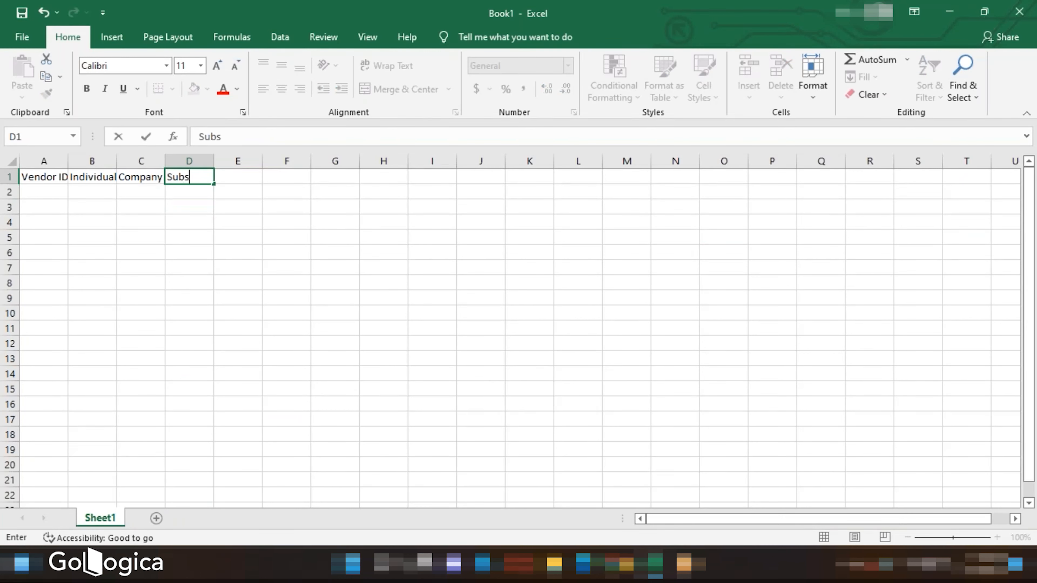
pyautogui.write('idiary')
pyautogui.click(136, 188)
# - Widen the columns so the Vendor ID, Individual, Company Name and Subsidiary headers fit
pyautogui.moveTo(165, 161); pyautogui.dragTo(198, 159)
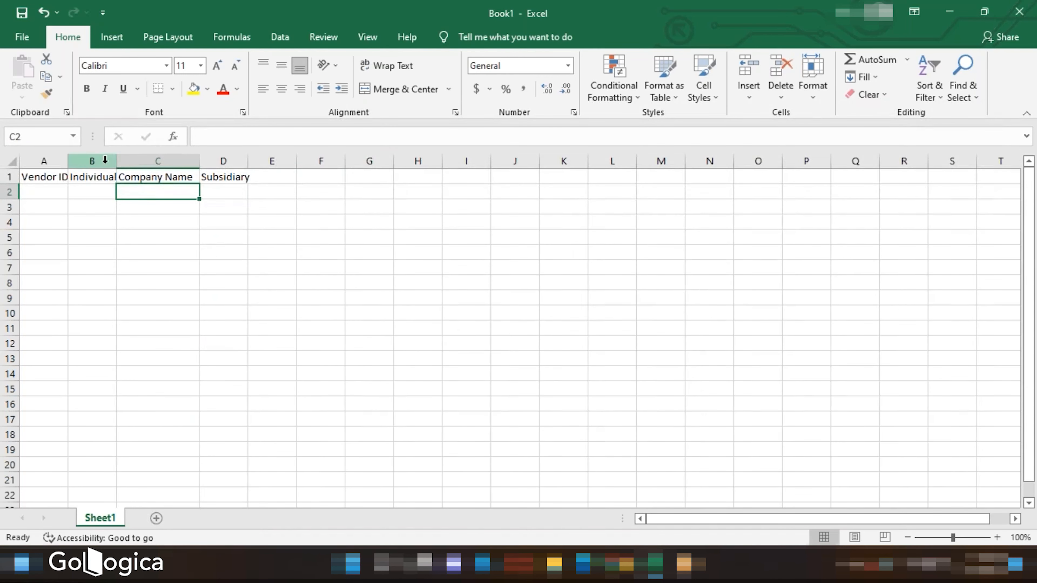
pyautogui.moveTo(116, 160); pyautogui.dragTo(131, 160)
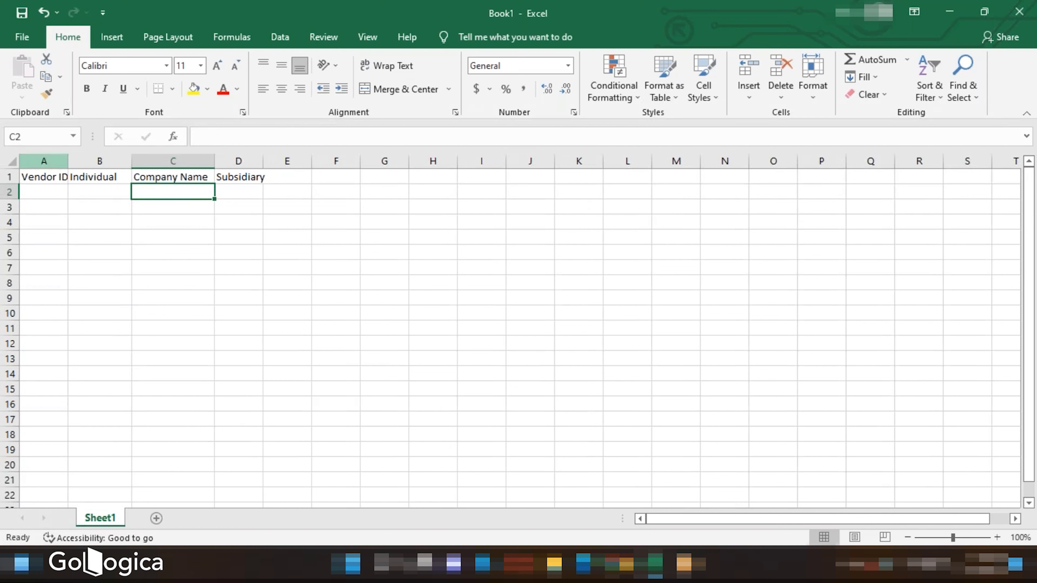
pyautogui.moveTo(68, 161); pyautogui.dragTo(81, 161)
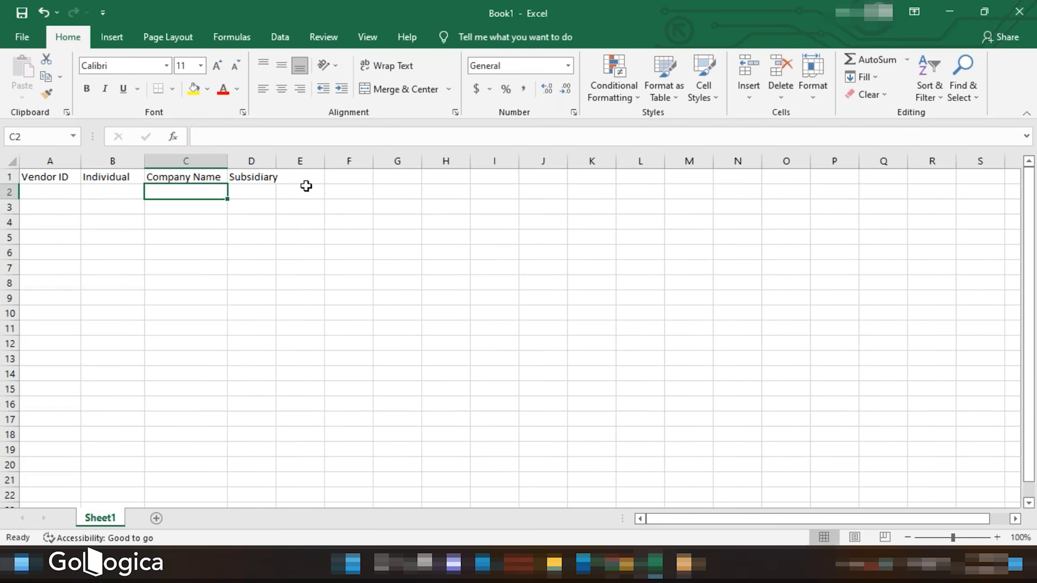
pyautogui.moveTo(276, 160); pyautogui.dragTo(289, 160)
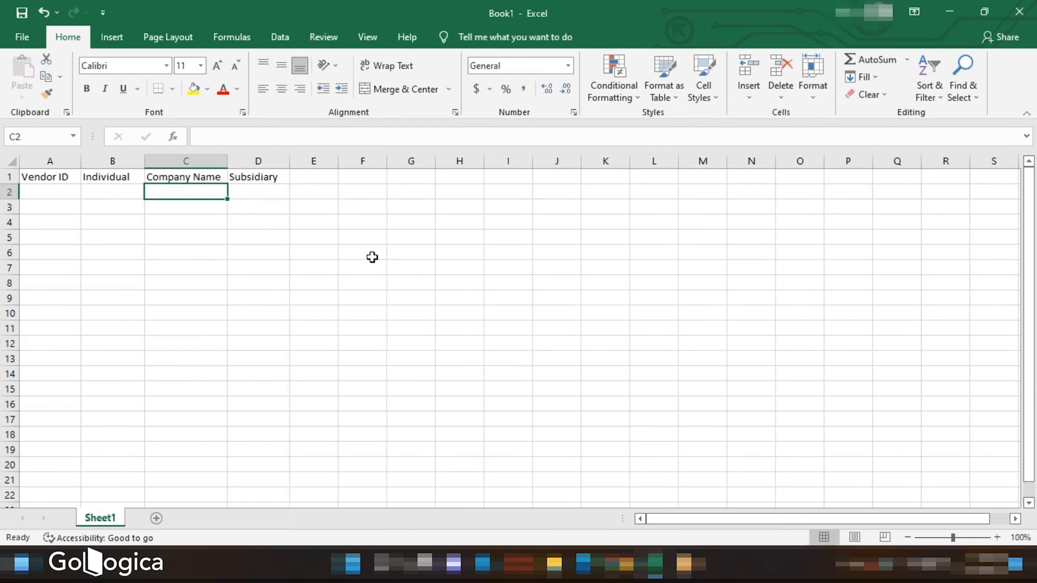
# - Review the vendor form's contact fields and add Email and Phone as the next column headers
pyautogui.click(621, 564)
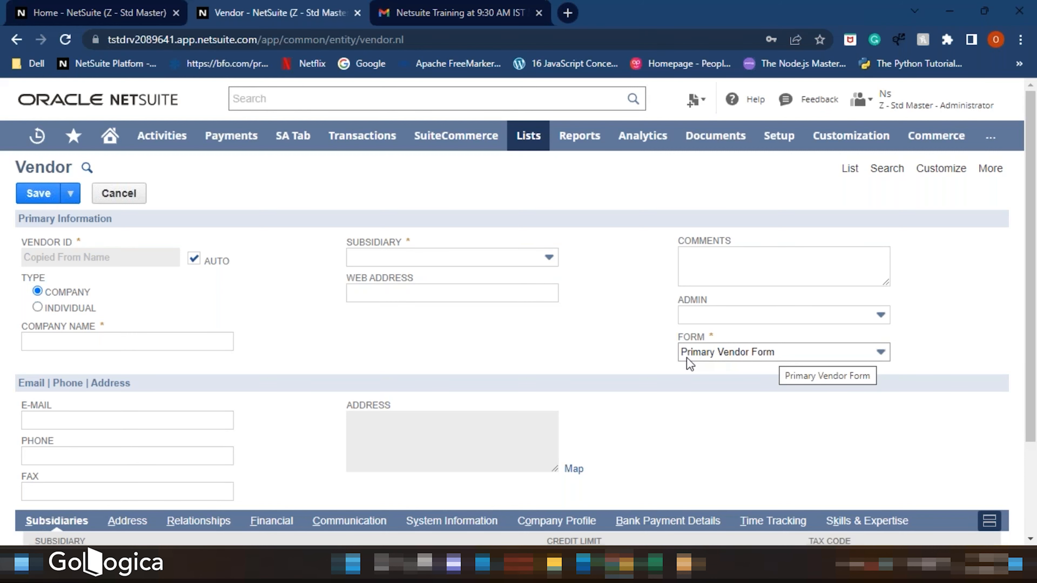
pyautogui.scroll(-3, 686, 363)
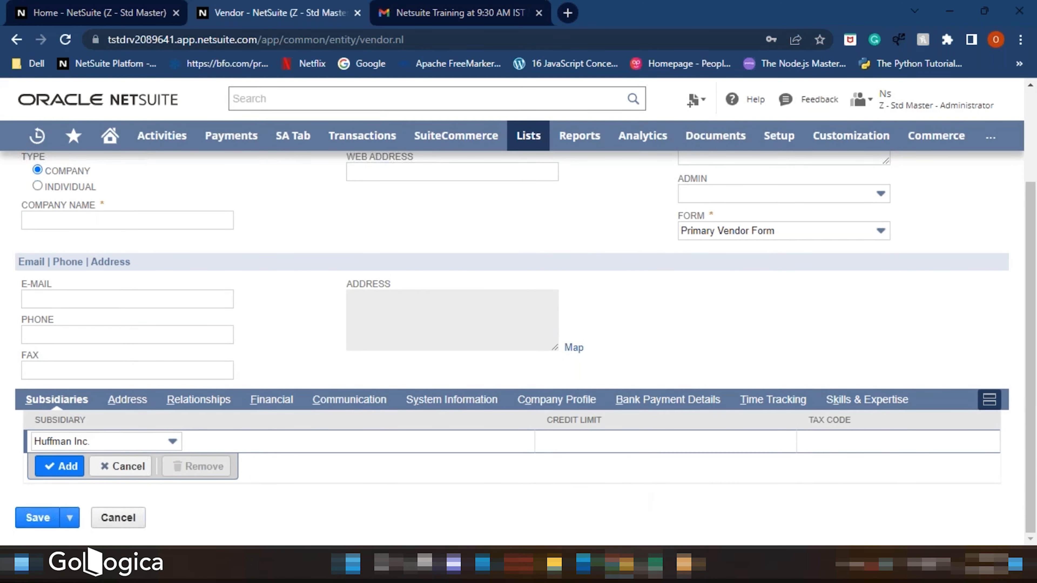
pyautogui.click(655, 564)
pyautogui.click(293, 180)
pyautogui.write('Email')
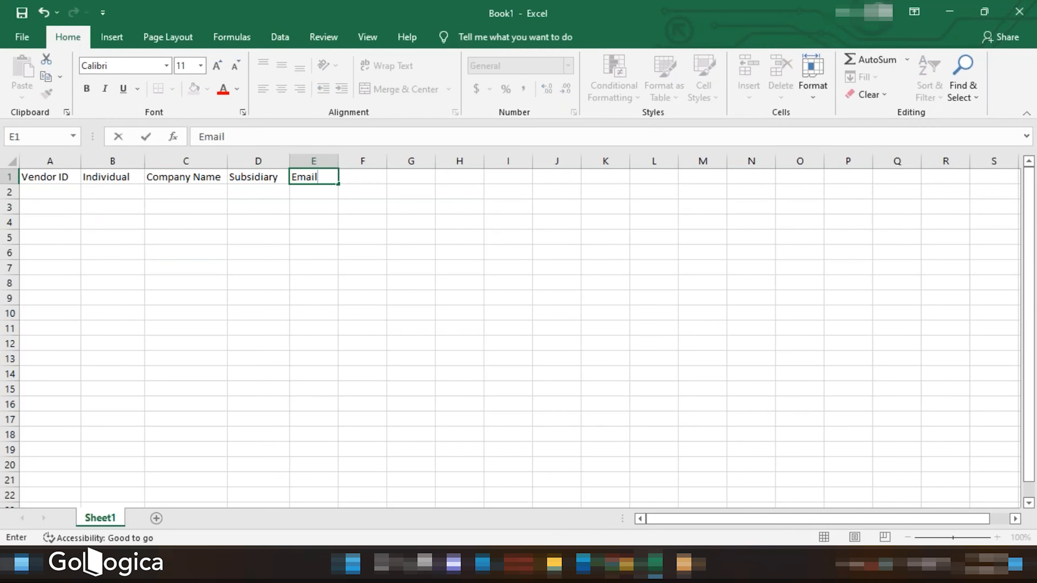
pyautogui.click(367, 176)
pyautogui.write('Phone')
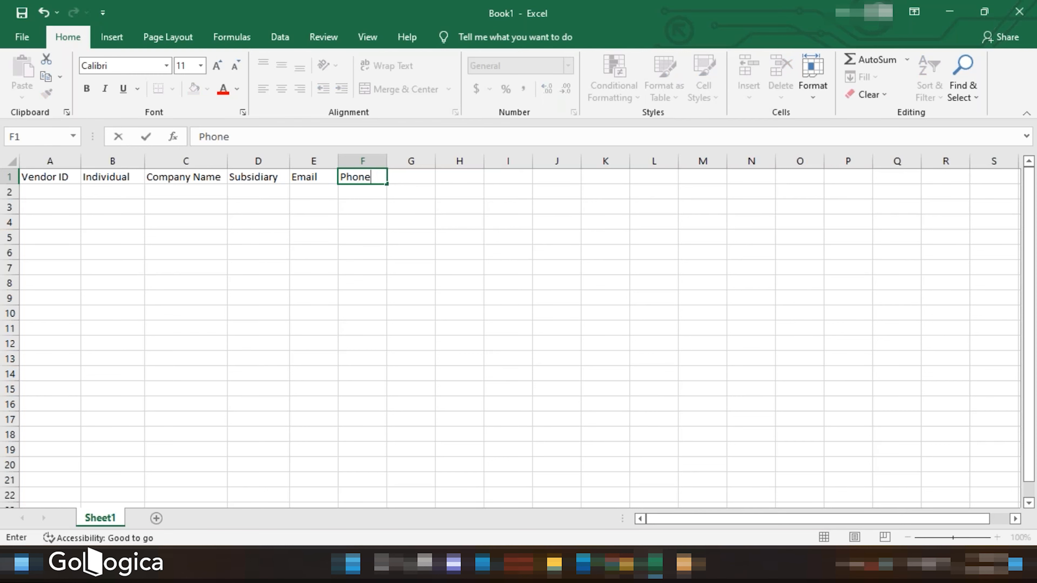
# - Open the vendor form's Address subtab and edit the address line to view its fields
pyautogui.click(621, 564)
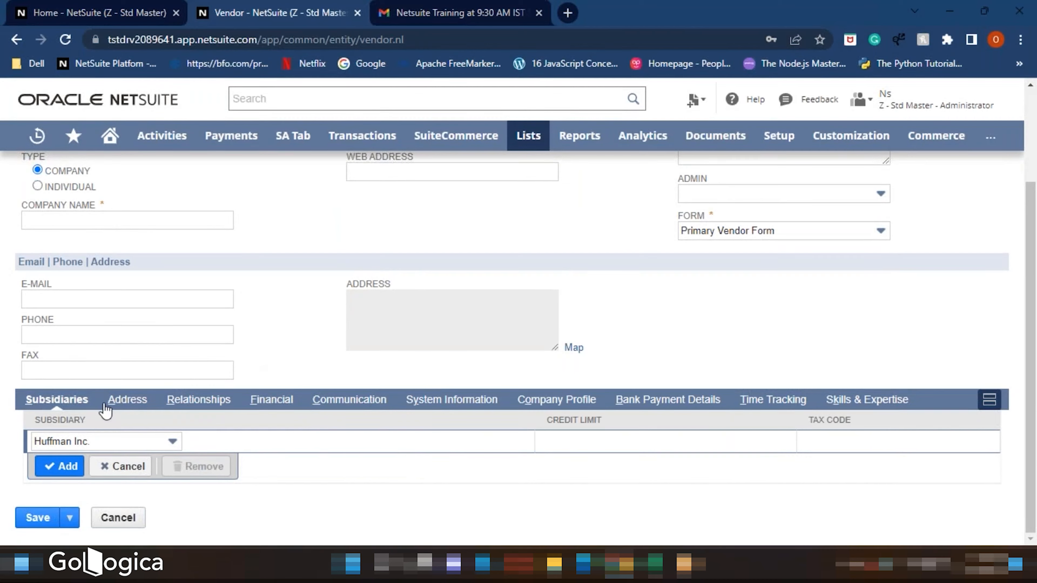
pyautogui.scroll(1, 481, 313)
pyautogui.scroll(-3, 428, 384)
pyautogui.click(129, 404)
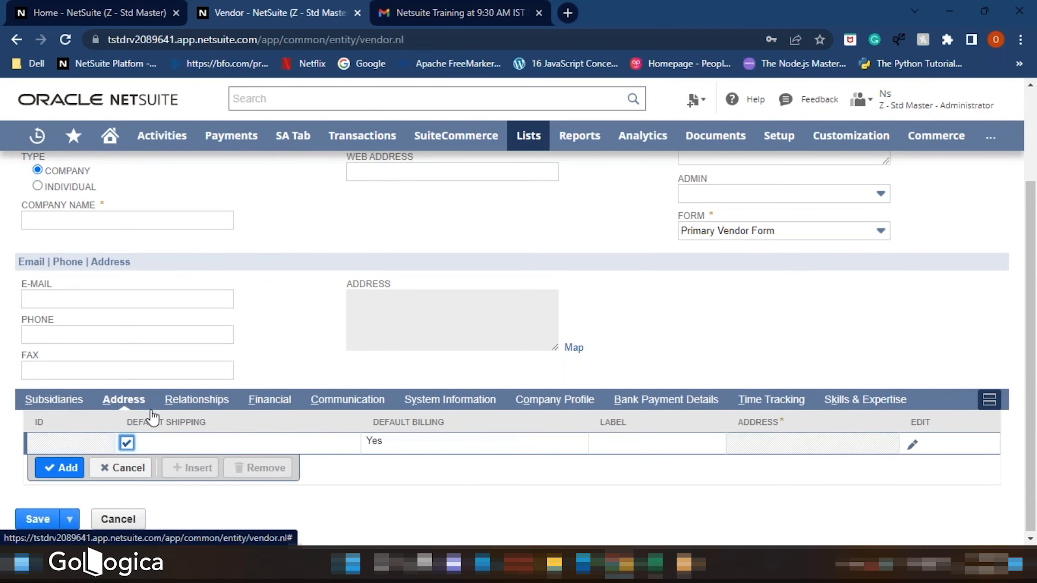
pyautogui.click(911, 446)
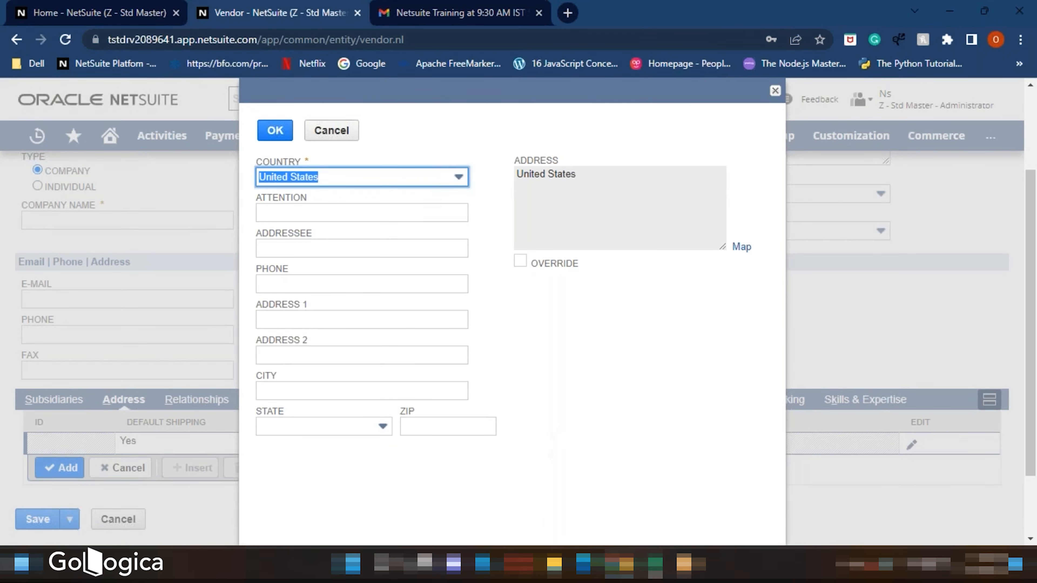
# - Add Addressee, Address 1, Address 2 and City as the next column headers
pyautogui.hotkey('alt', 'Tab')
pyautogui.press('Tab')
pyautogui.write('Address')
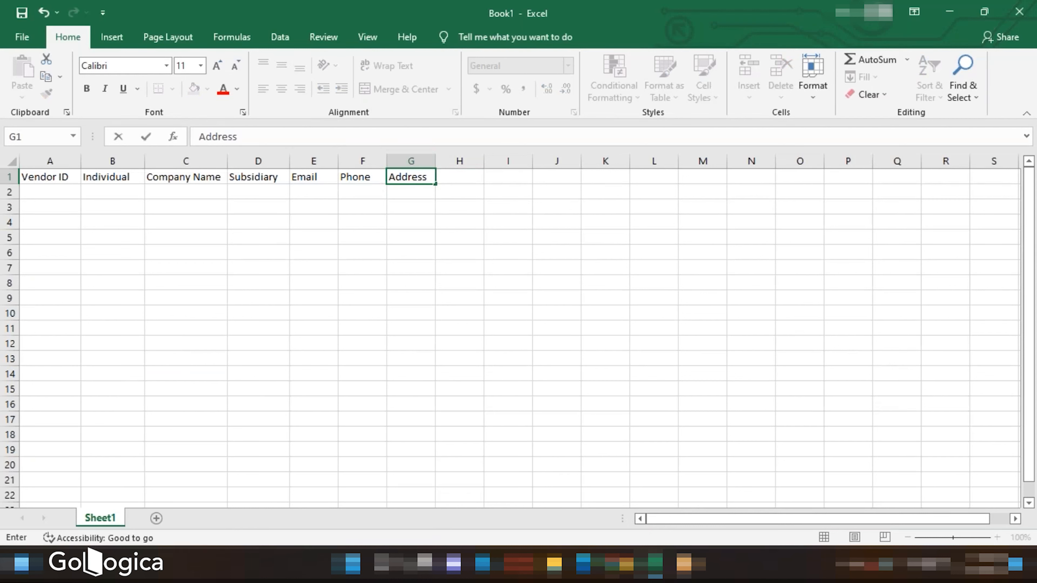
pyautogui.write('ee')
pyautogui.press('Tab')
pyautogui.write('Addres')
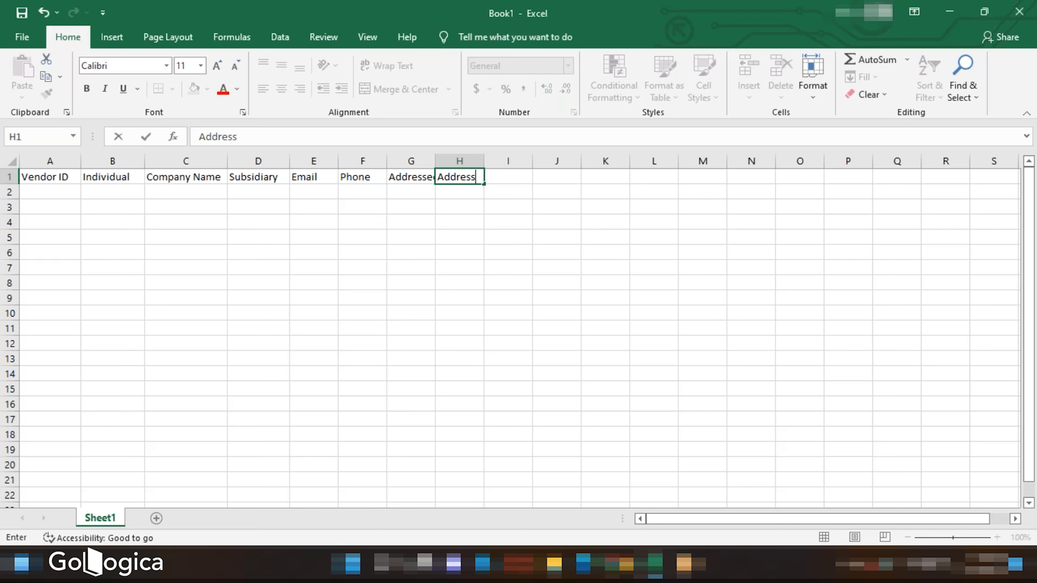
pyautogui.press('Tab')
pyautogui.write('Add')
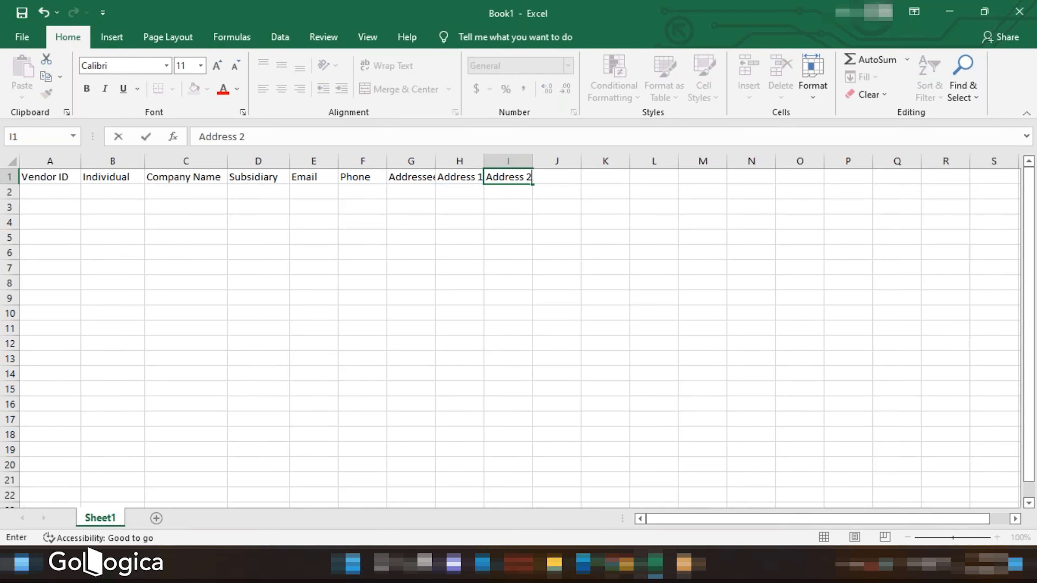
pyautogui.press('Tab')
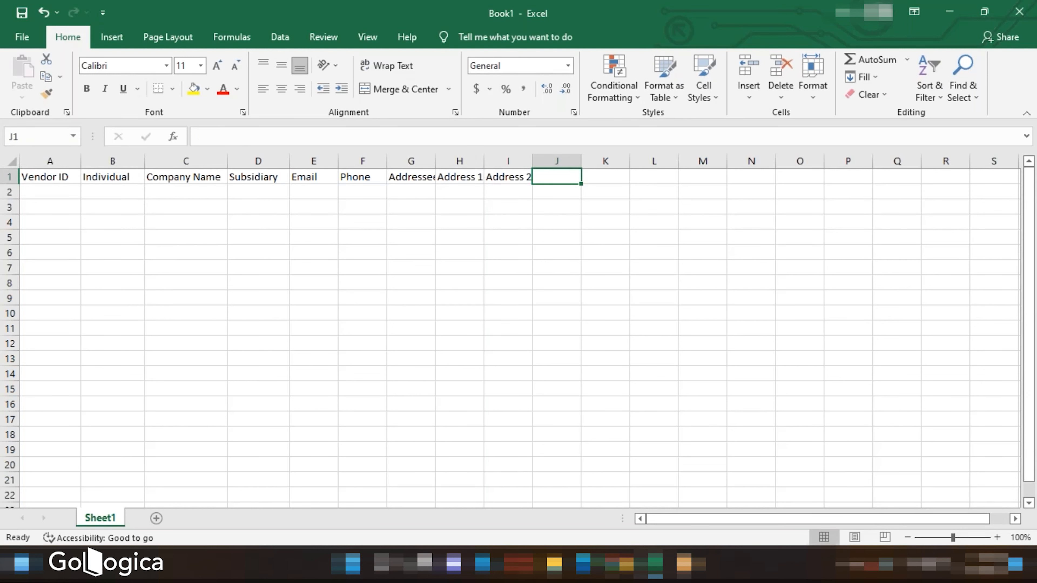
pyautogui.write('City')
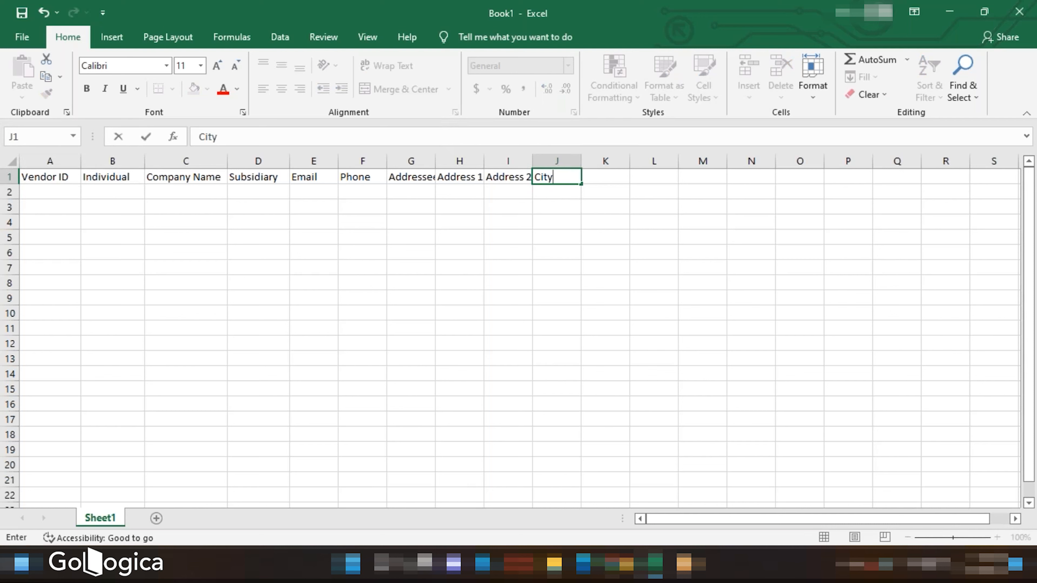
# - Add State, Country and Zip as the next column headers after City
pyautogui.press('Tab')
pyautogui.write('Sa')
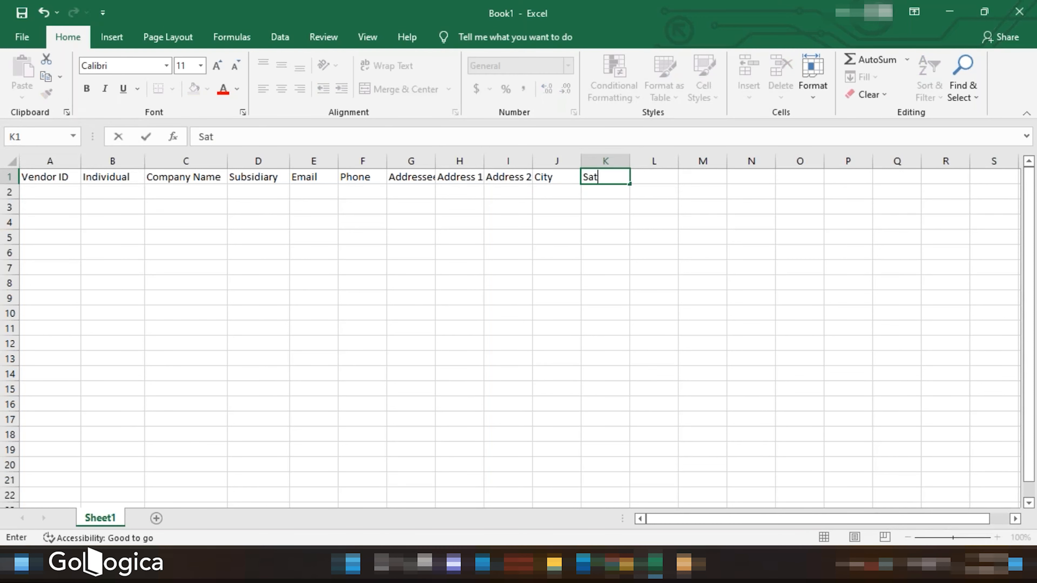
pyautogui.write('tate')
pyautogui.press('Tab')
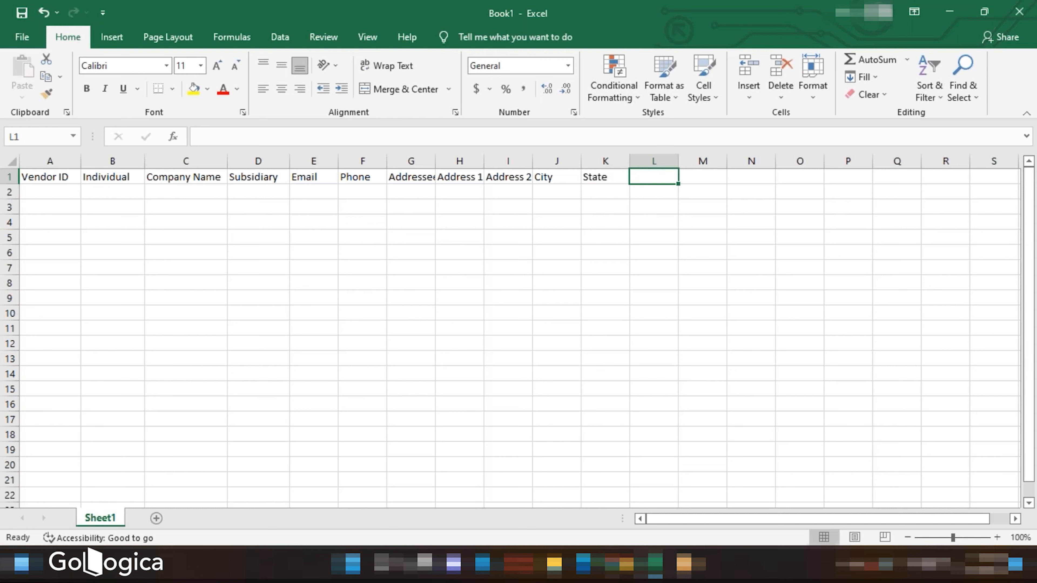
pyautogui.write('Country')
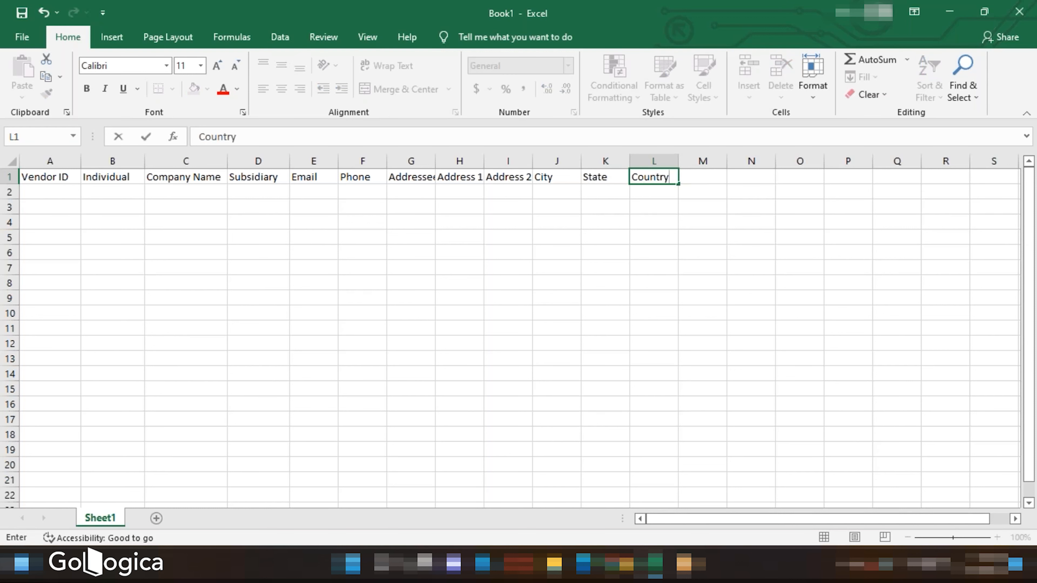
pyautogui.press('Tab')
pyautogui.write('Zip')
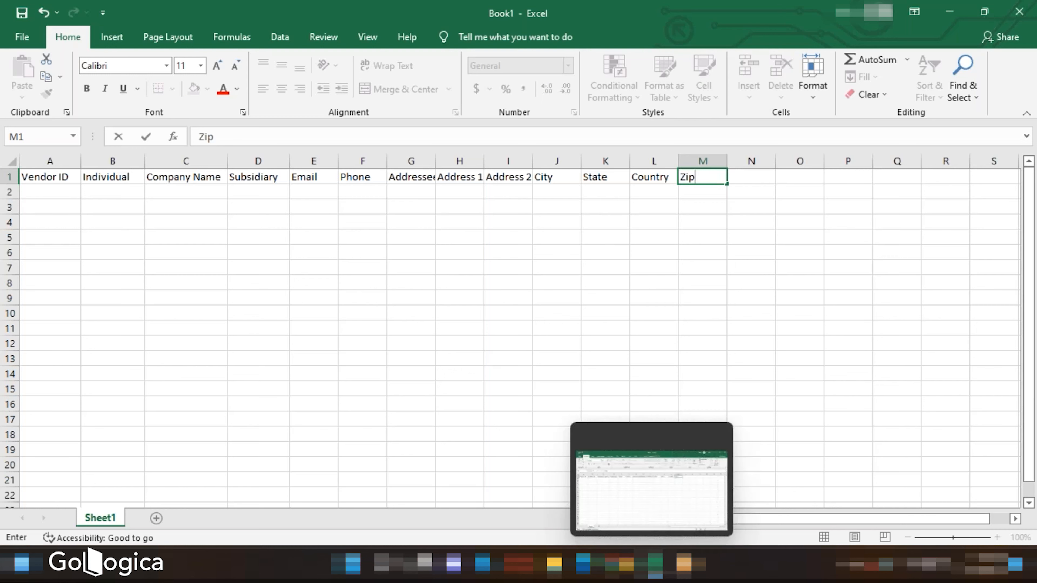
# - Close the address popup and review the vendor form's Relationships and Financial subtabs for further fields
pyautogui.click(619, 566)
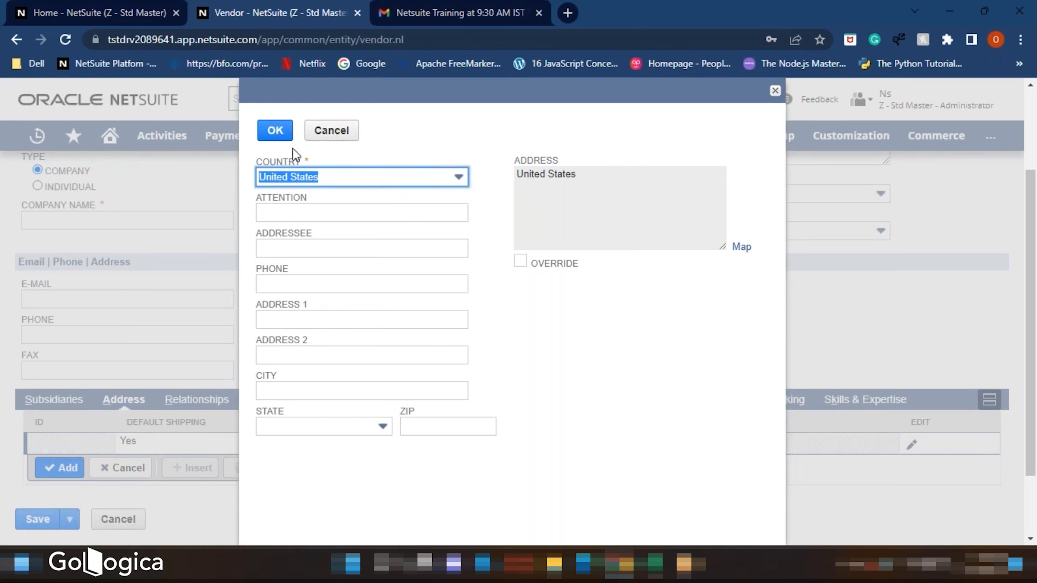
pyautogui.click(319, 138)
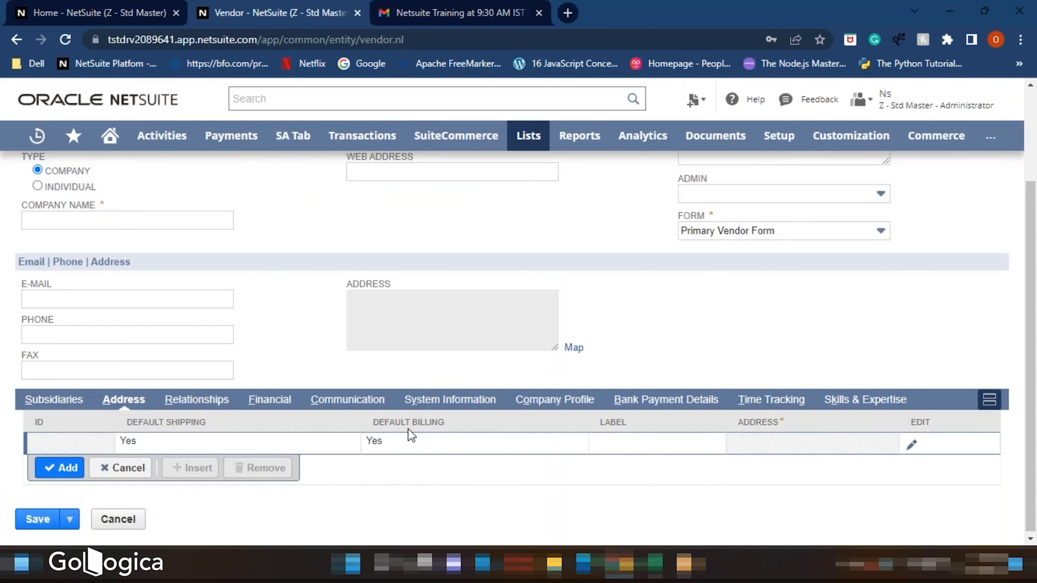
pyautogui.click(201, 404)
pyautogui.scroll(-2, 249, 412)
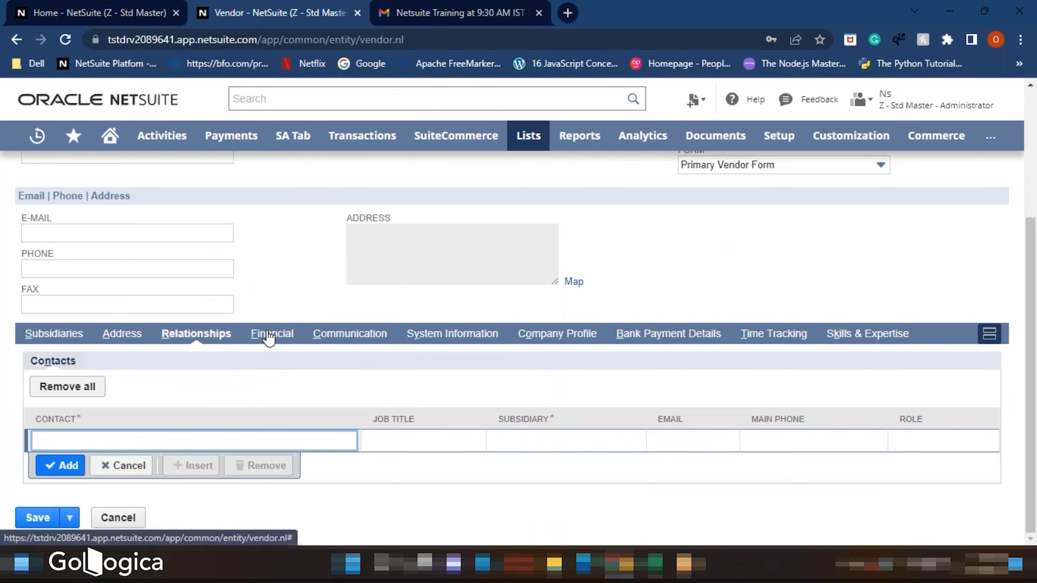
pyautogui.click(267, 336)
pyautogui.click(293, 379)
pyautogui.scroll(-5, 296, 386)
pyautogui.scroll(2, 366, 243)
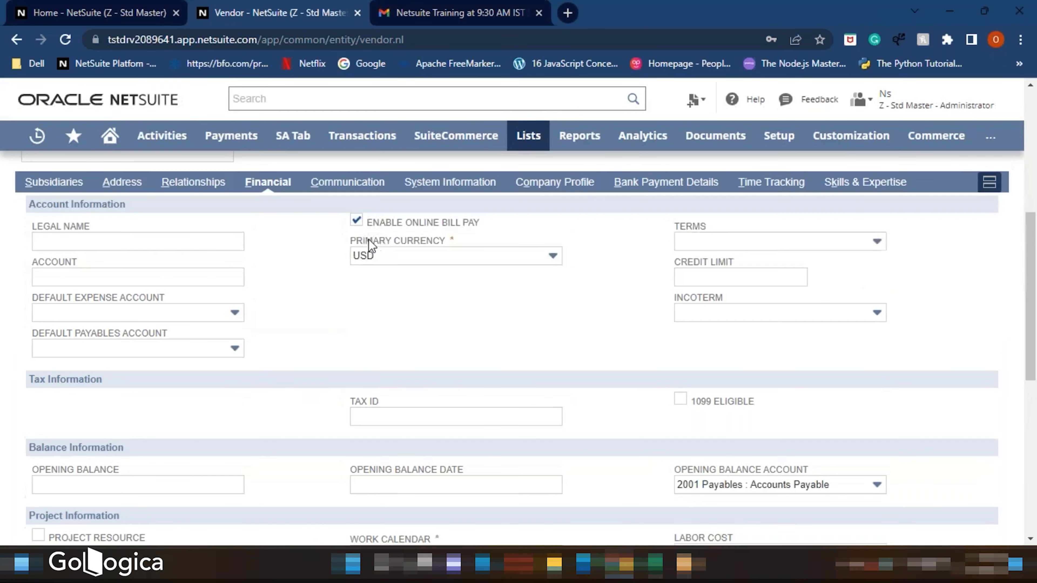
pyautogui.scroll(-8, 374, 273)
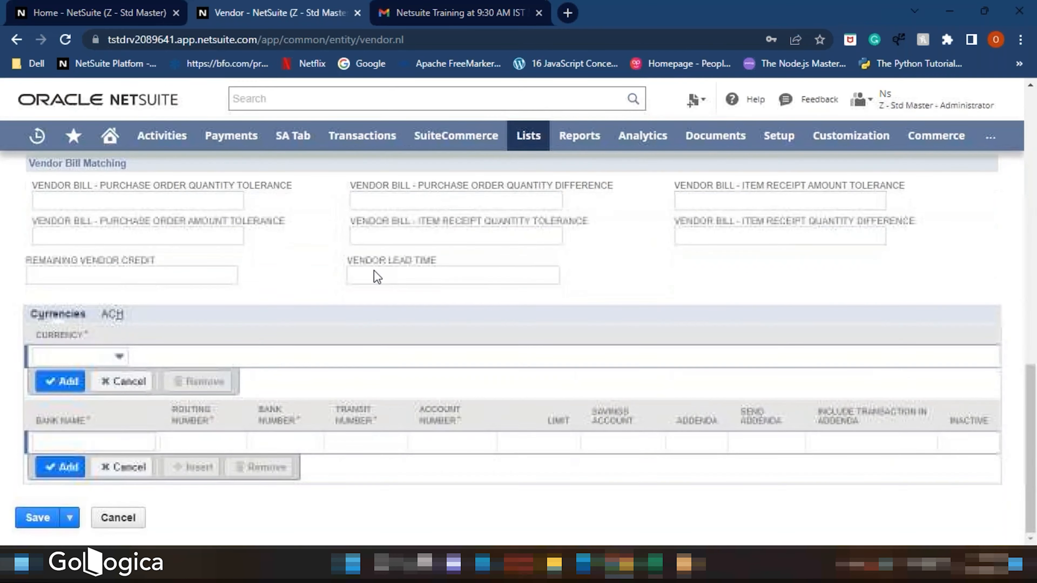
pyautogui.scroll(5, 375, 274)
pyautogui.scroll(5, 374, 274)
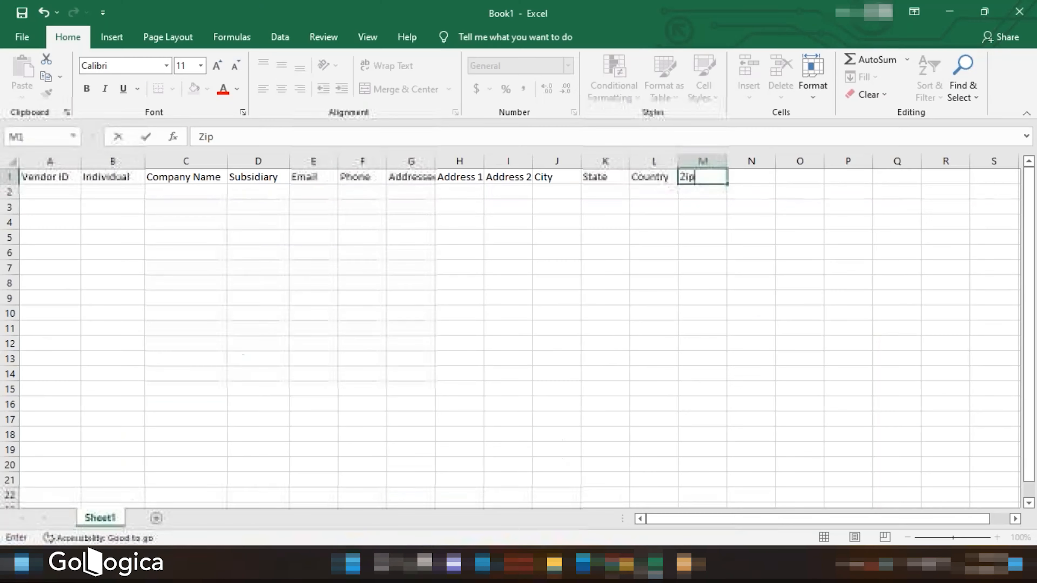
# - Add Primary Currency as the next column header after Zip
pyautogui.click(755, 174)
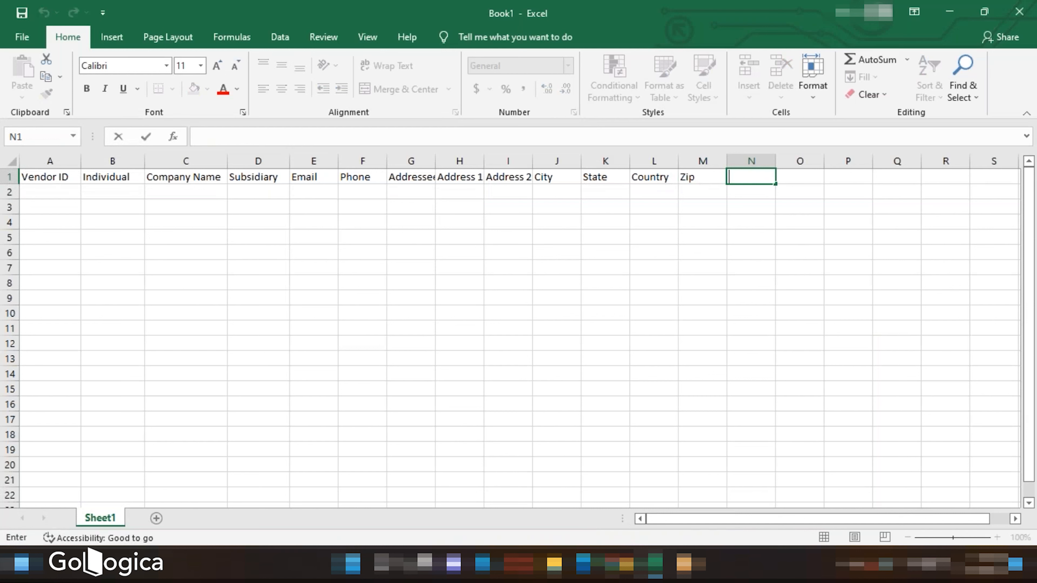
pyautogui.write('Primary C')
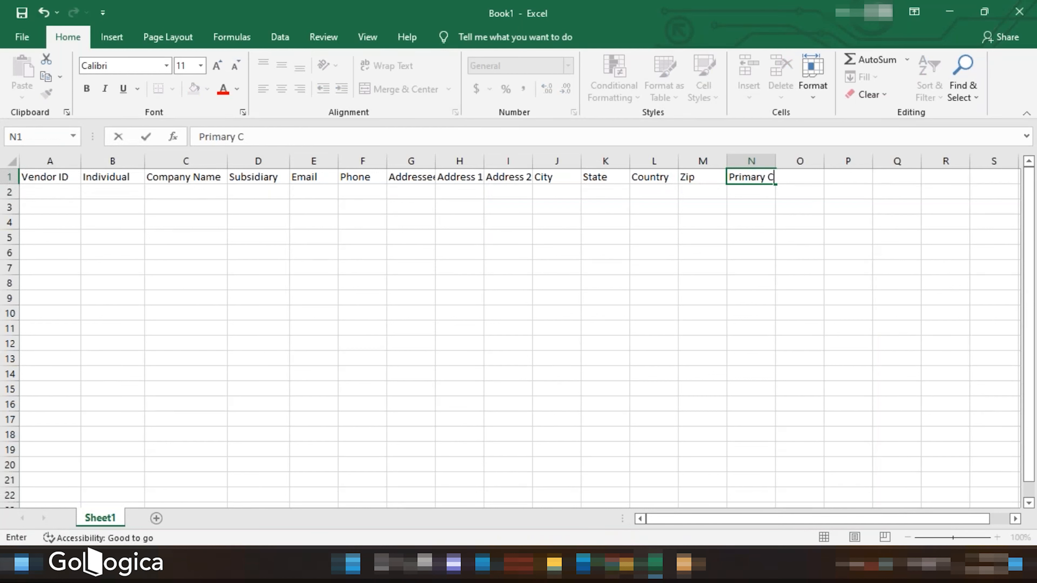
pyautogui.write('urrency')
# - Review the vendor form's System Information, Company Profile and Financial subtabs for additional vendor fields
pyautogui.click(657, 574)
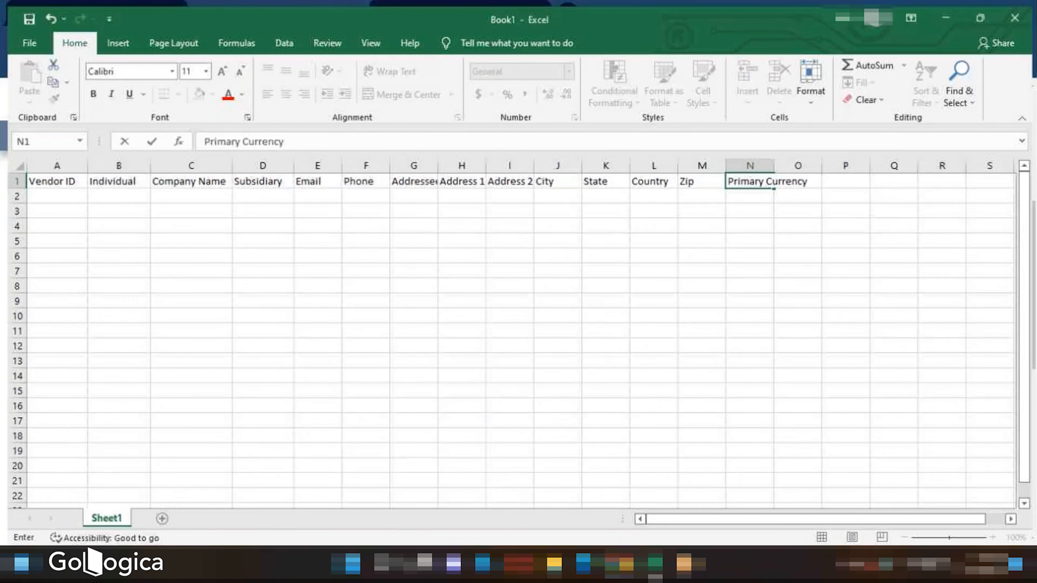
pyautogui.scroll(-7, 516, 371)
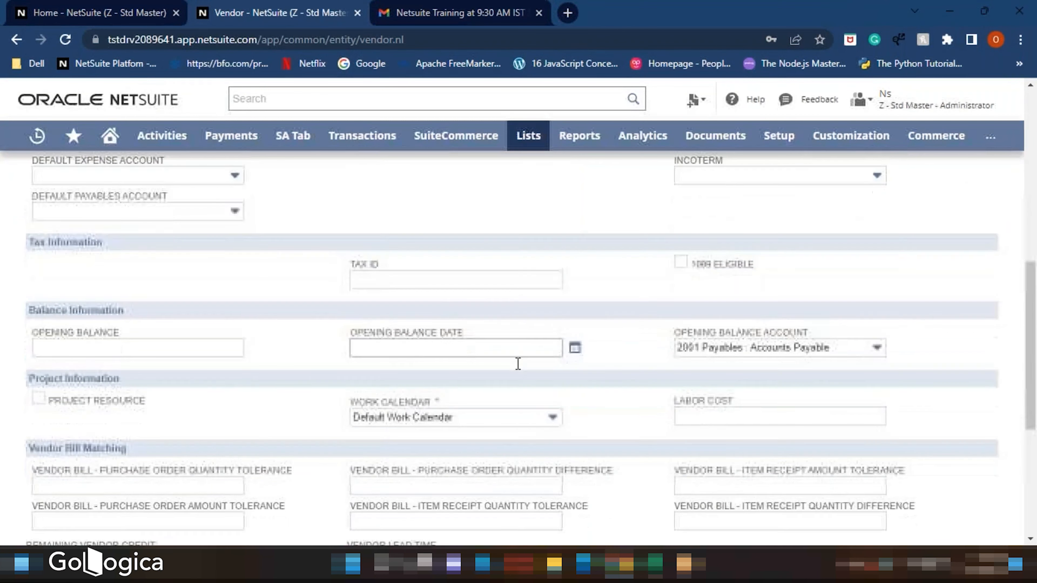
pyautogui.scroll(10, 517, 368)
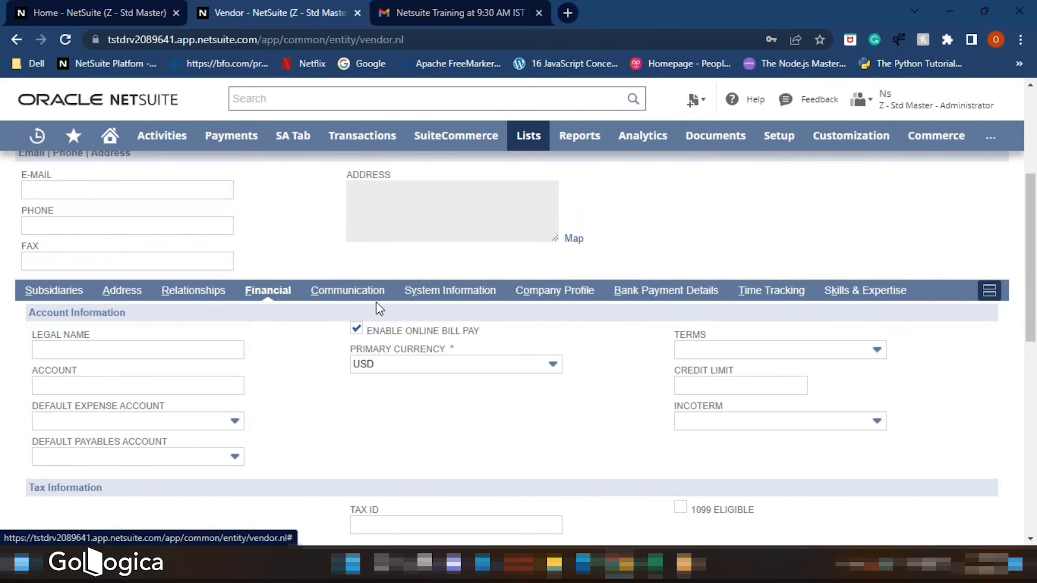
pyautogui.click(357, 302)
pyautogui.click(452, 337)
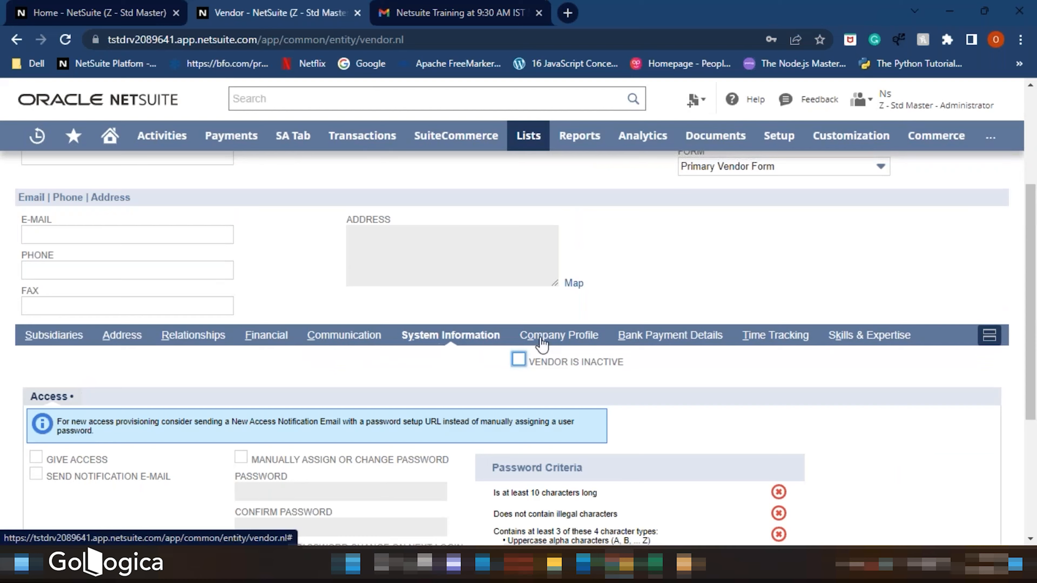
pyautogui.click(557, 335)
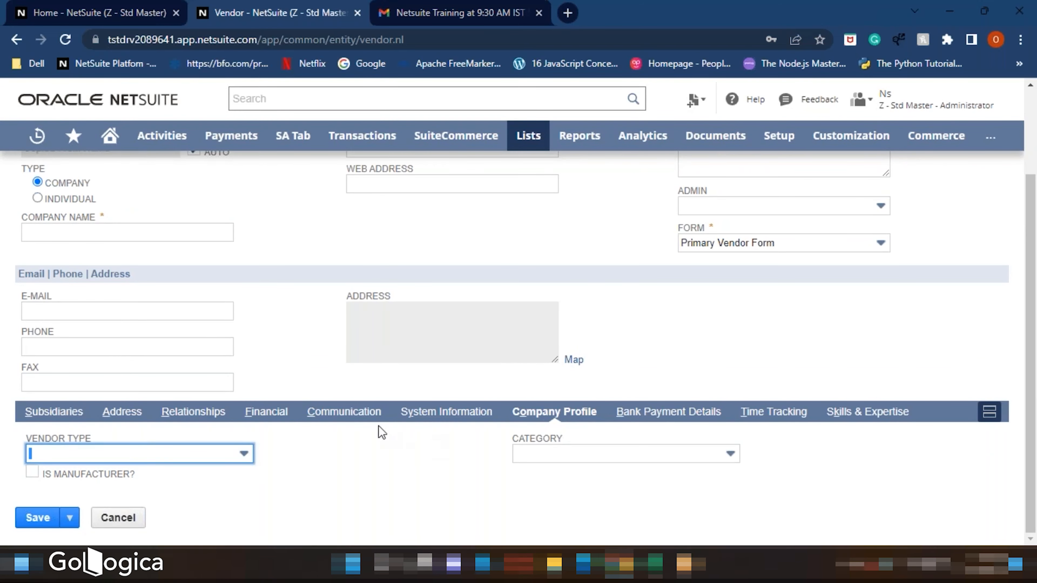
pyautogui.click(280, 416)
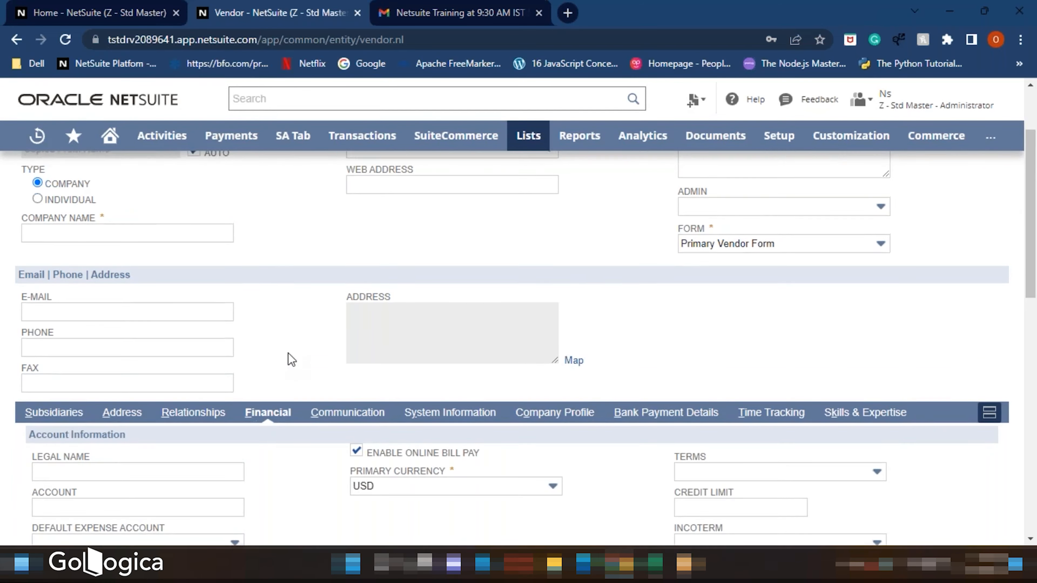
pyautogui.scroll(3, 289, 358)
# - Enter the vendor IDs SND-01 and SND-02 in the first two rows under Vendor ID
pyautogui.click(655, 565)
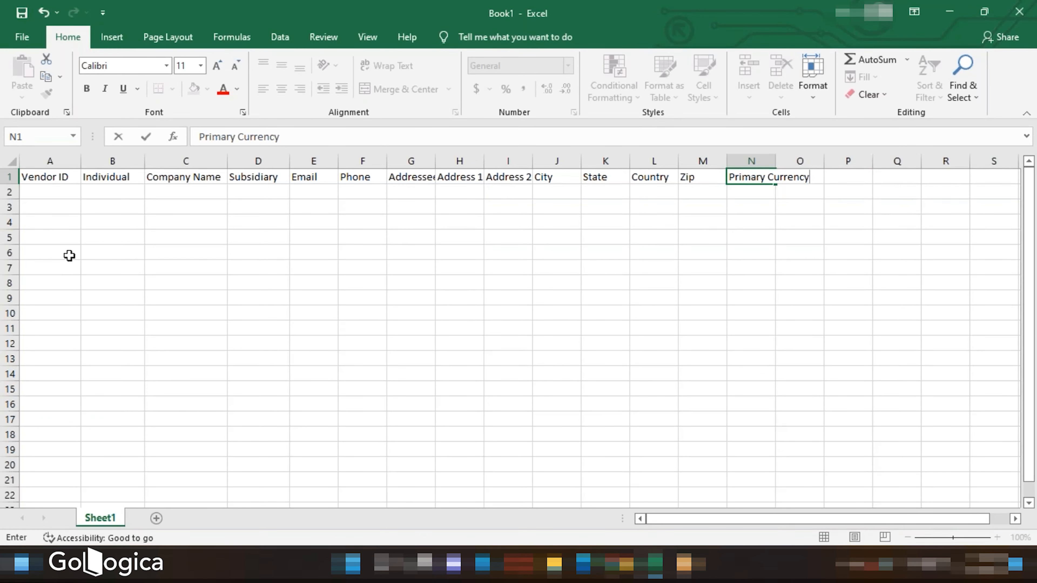
pyautogui.click(25, 193)
pyautogui.click(9, 192)
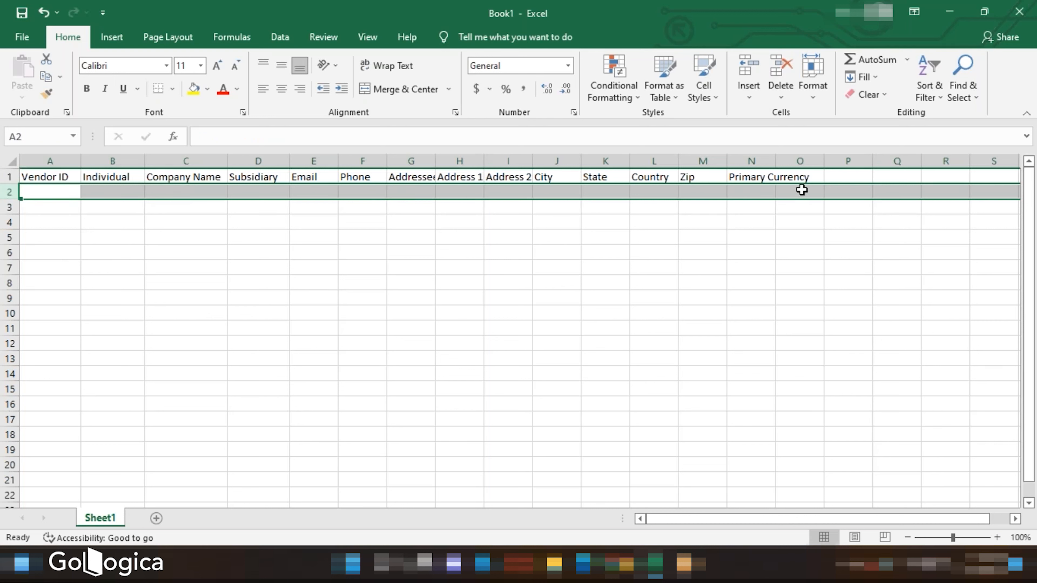
pyautogui.click(9, 207)
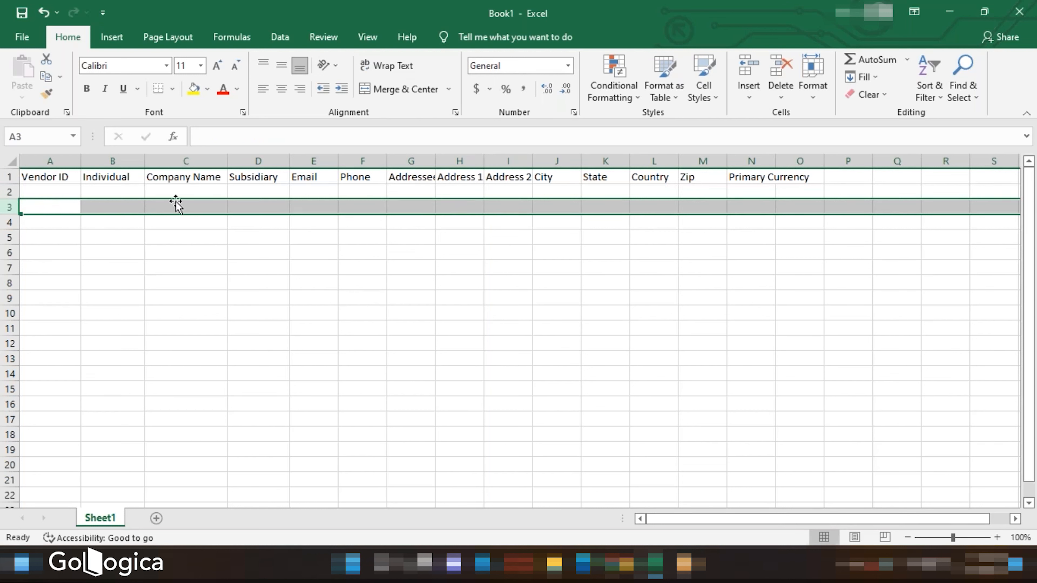
pyautogui.click(42, 189)
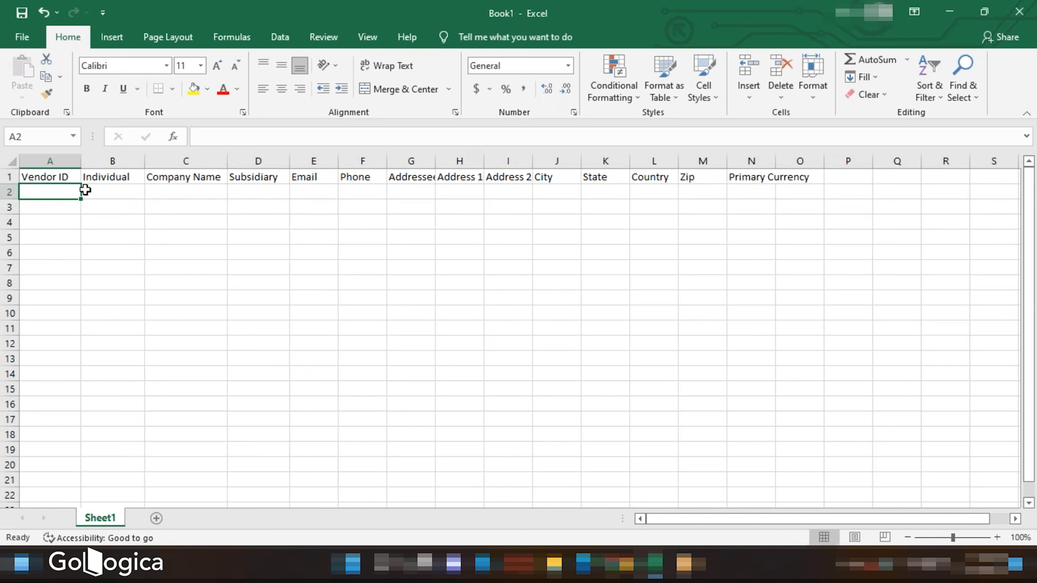
pyautogui.click(11, 175)
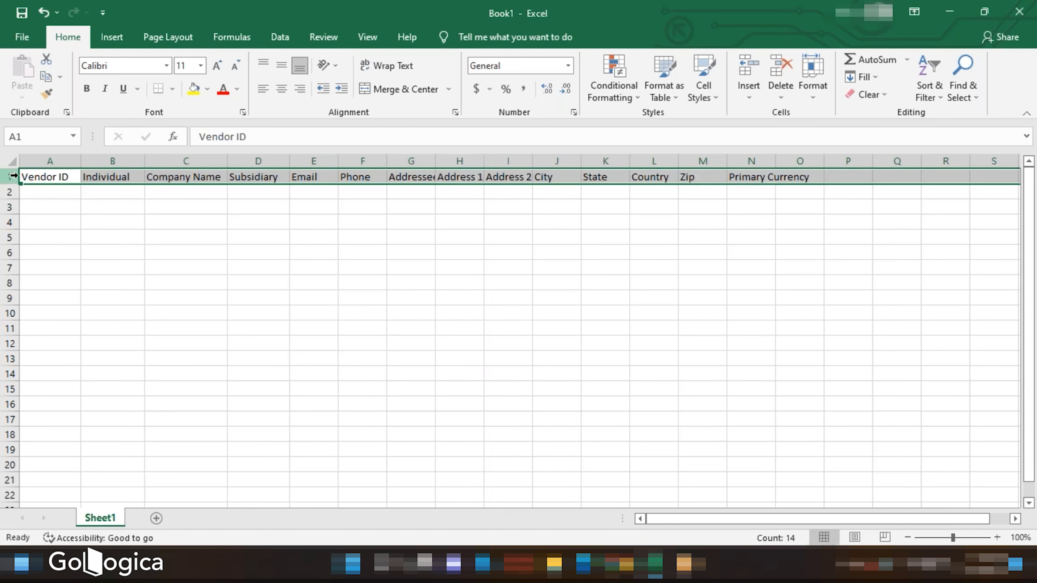
pyautogui.click(46, 193)
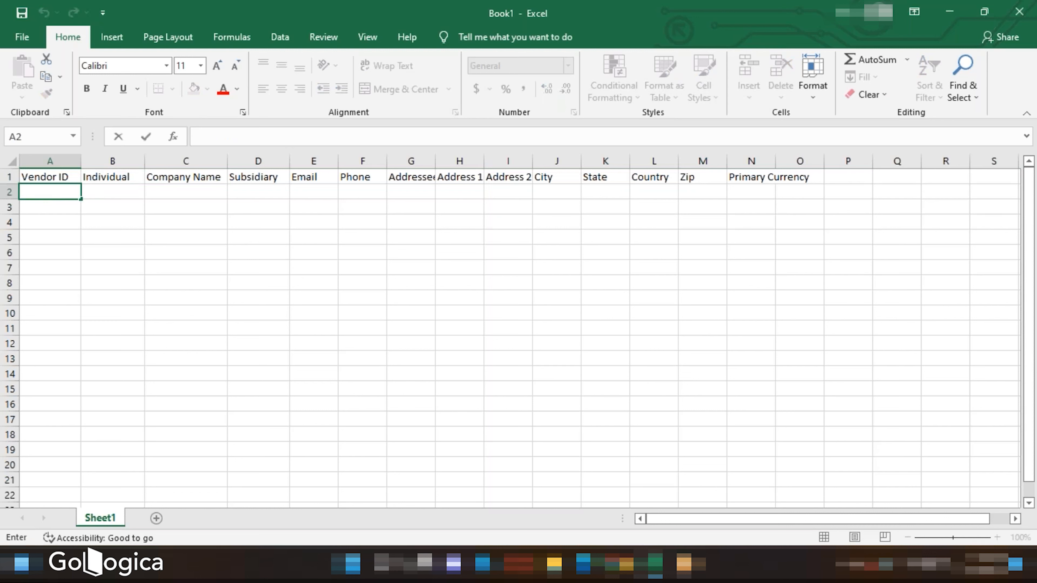
pyautogui.write('SN')
pyautogui.press('Return')
pyautogui.write('S')
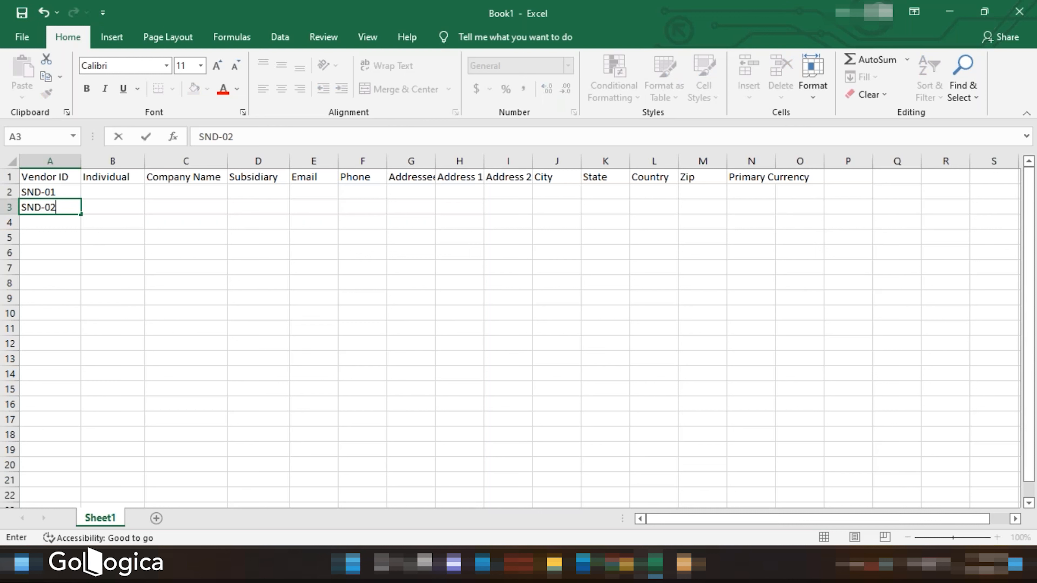
# - Enter SND Logistics and SND Tech for the two vendors in the Individual column
pyautogui.click(98, 191)
pyautogui.write('SND Logis')
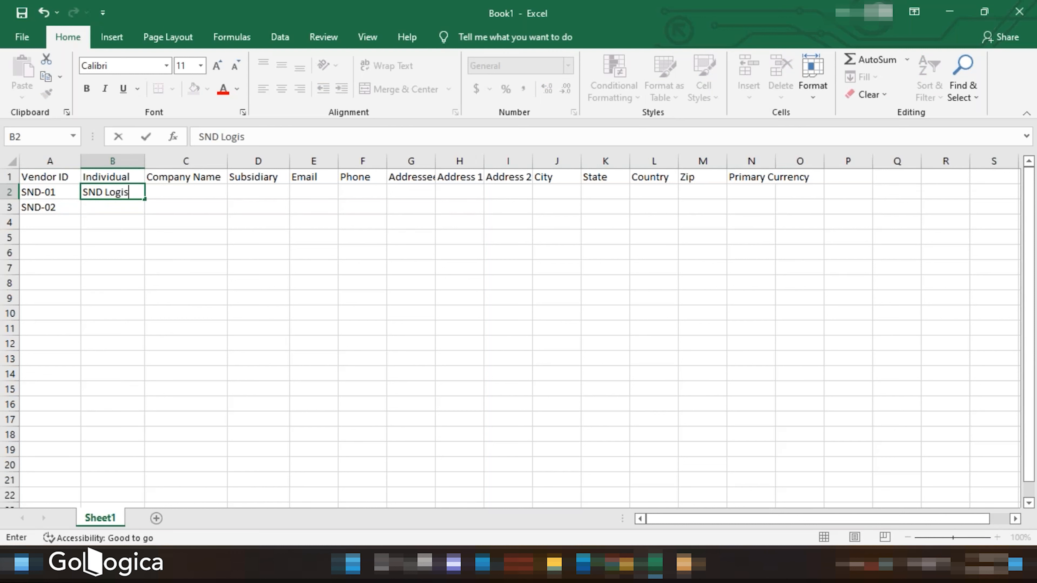
pyautogui.write('tics')
pyautogui.click(98, 204)
pyautogui.write('SND Tech')
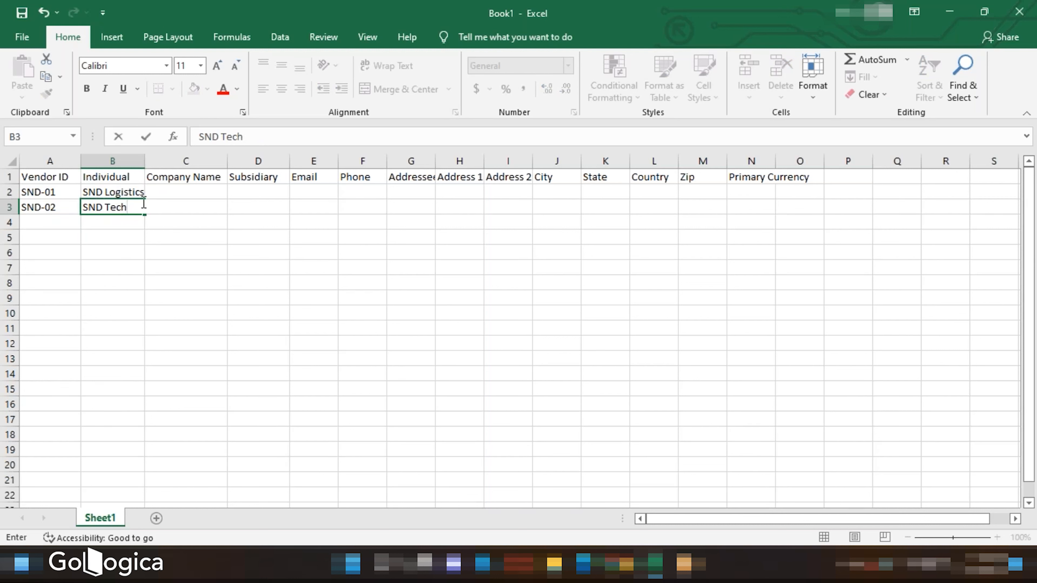
pyautogui.click(162, 220)
# - Move SND Logistics and SND Tech from the Individual column into the Company Name column
pyautogui.click(121, 192)
pyautogui.hotkey('ctrl', 'c')
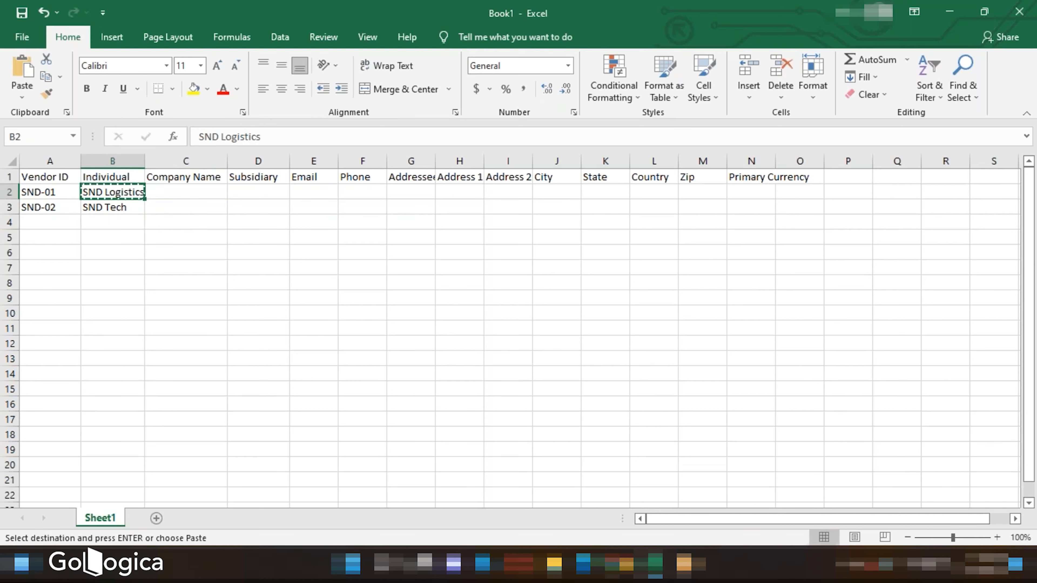
pyautogui.click(173, 192)
pyautogui.hotkey('ctrl', 'v')
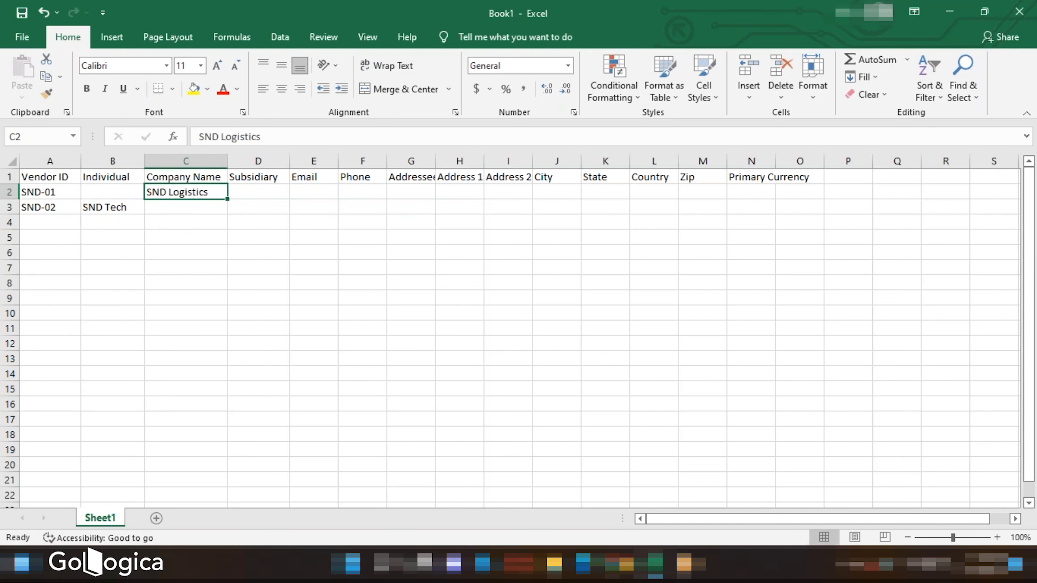
pyautogui.click(117, 206)
pyautogui.hotkey('ctrl', 'x')
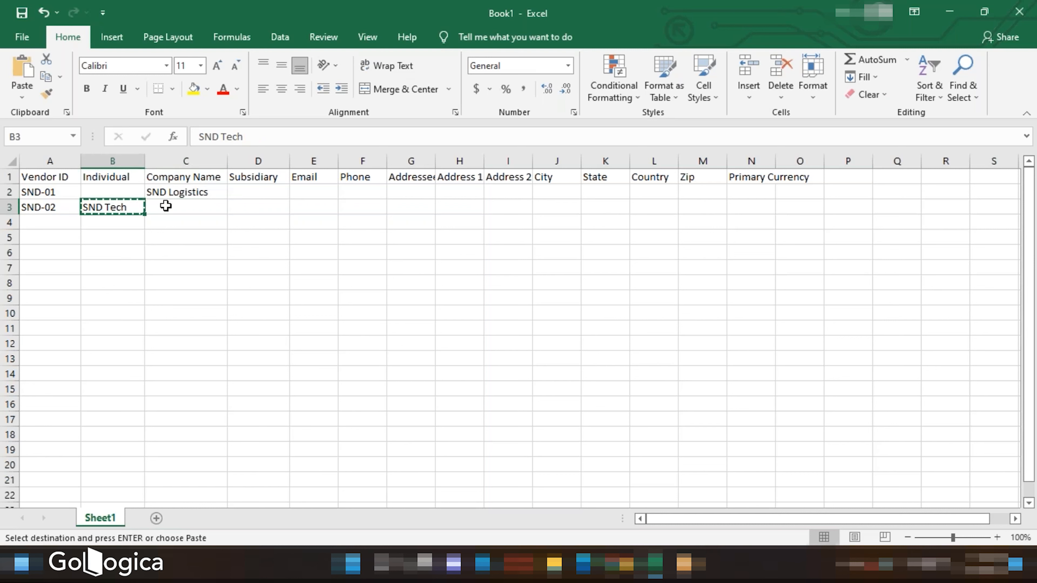
pyautogui.click(174, 207)
pyautogui.hotkey('ctrl', 'v')
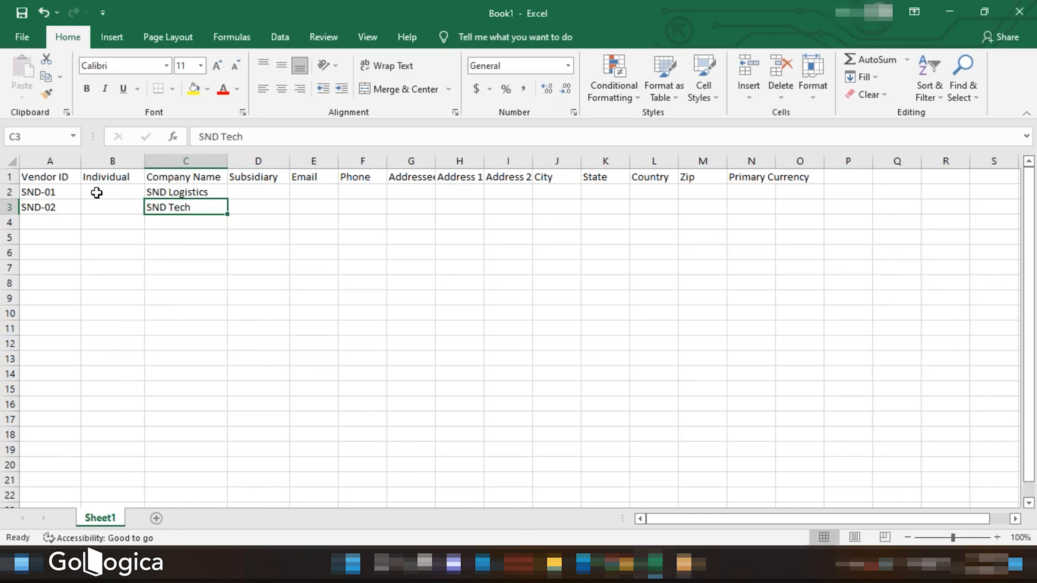
# - Enter FALSE under Individual for the first vendor and fill it down to the second vendor
pyautogui.doubleClick(106, 192)
pyautogui.write('False')
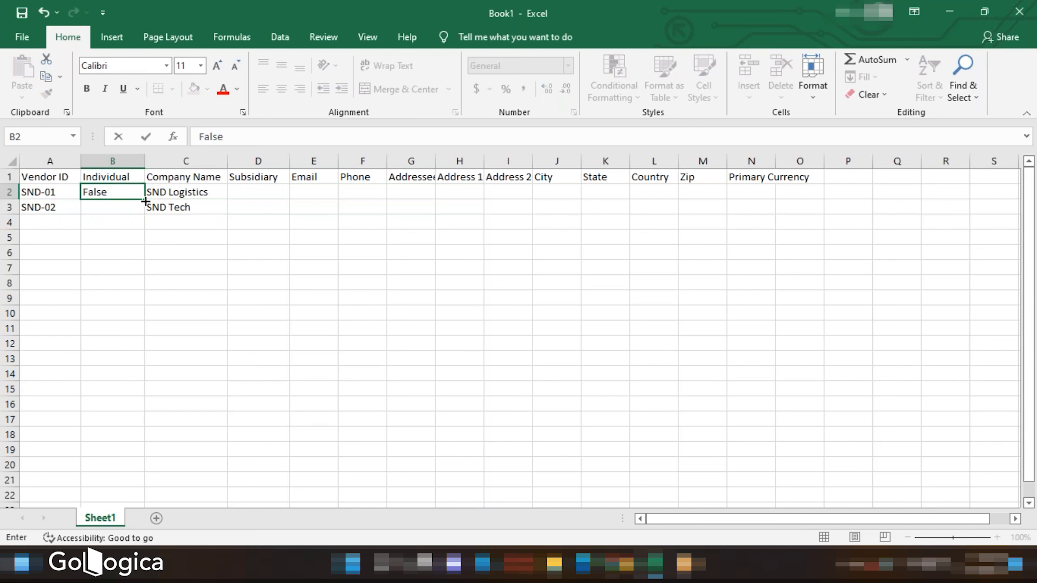
pyautogui.moveTo(143, 200); pyautogui.dragTo(143, 214)
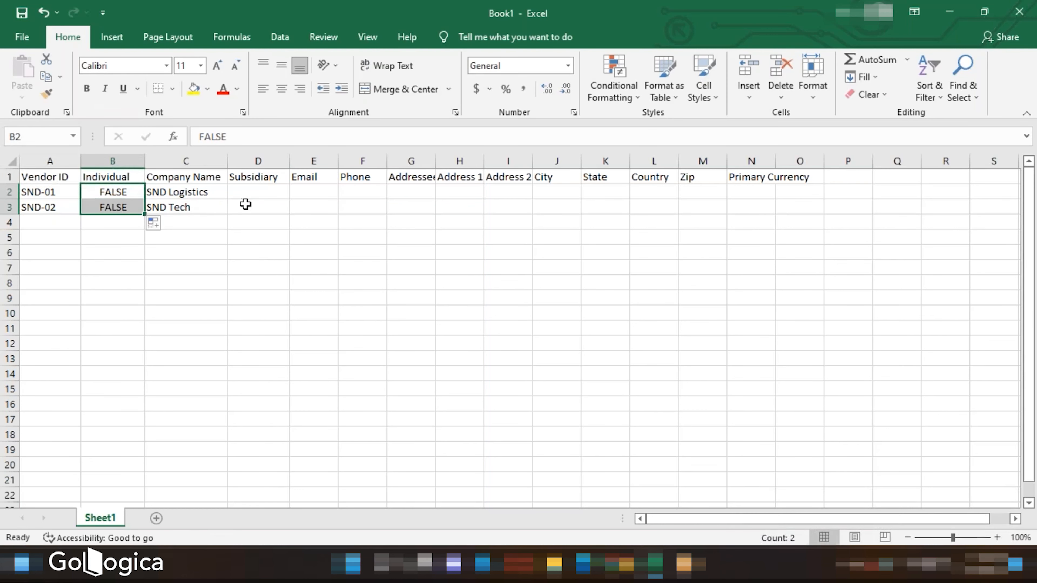
pyautogui.click(253, 195)
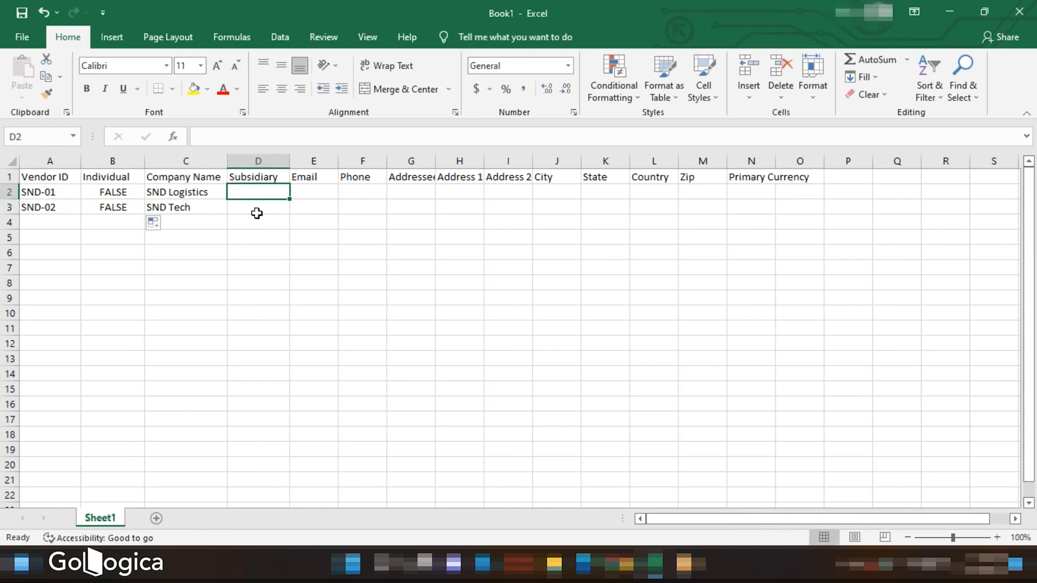
pyautogui.click(619, 563)
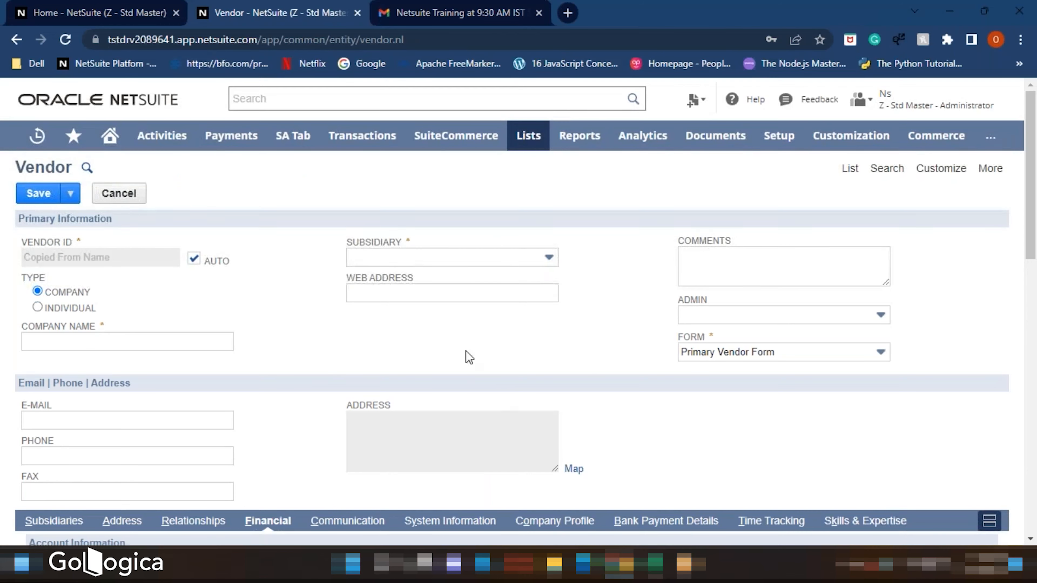
# - Open the Subsidiary list on the vendor form and browse the available subsidiaries
pyautogui.click(402, 258)
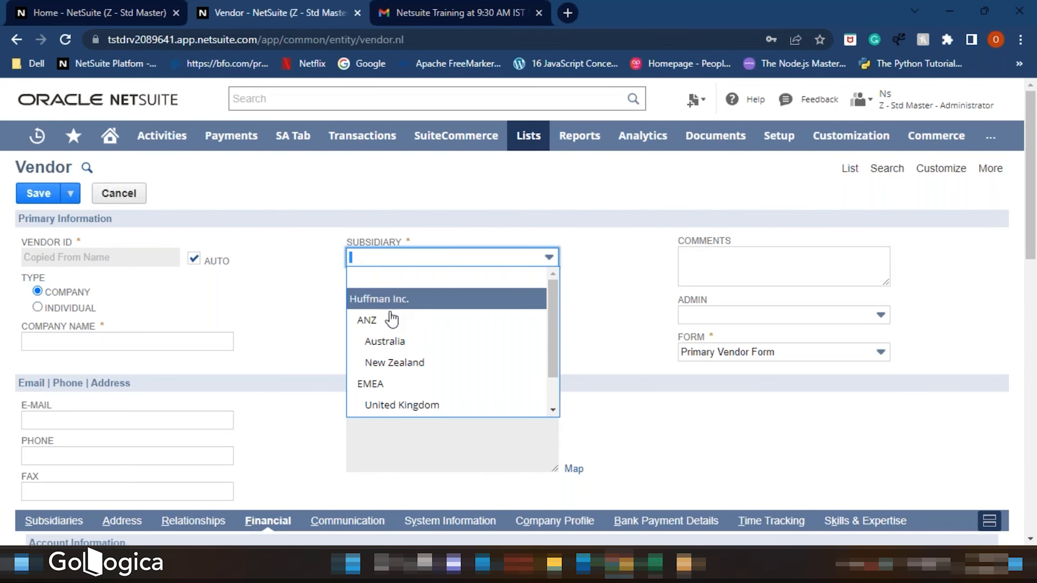
pyautogui.scroll(-2, 384, 294)
pyautogui.scroll(-2, 384, 329)
pyautogui.scroll(1, 373, 241)
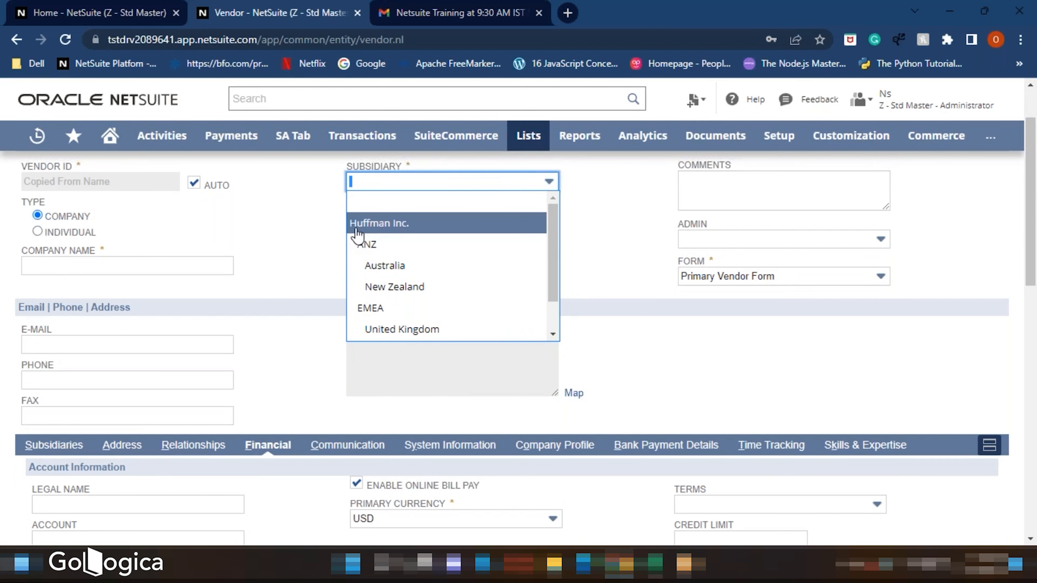
pyautogui.scroll(-1, 357, 233)
pyautogui.scroll(1, 359, 233)
# - Back in the spreadsheet, enter Huffman Inc. under Subsidiary for the first vendor and fill it down to the second
pyautogui.click(655, 564)
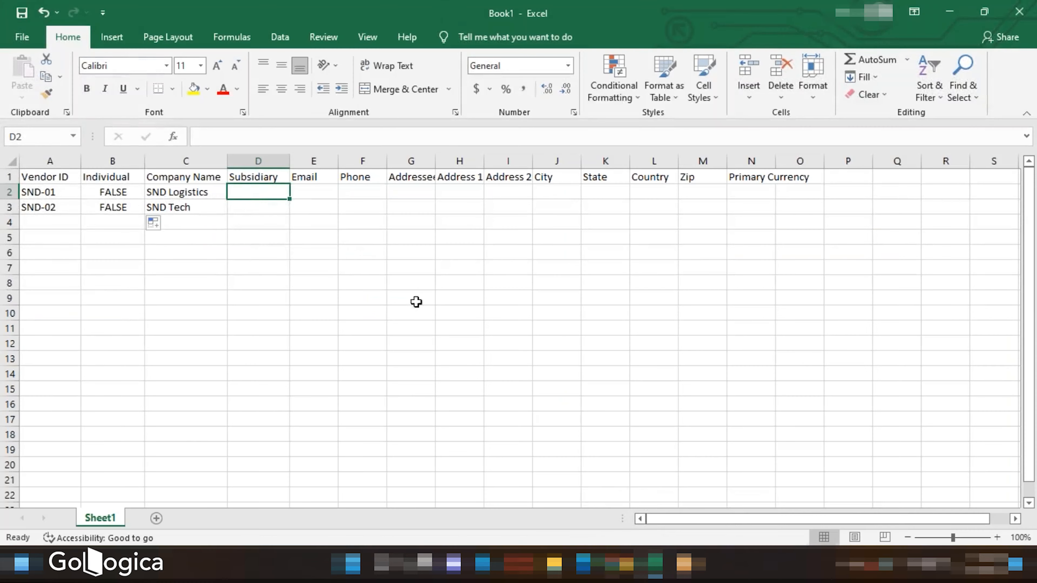
pyautogui.doubleClick(261, 194)
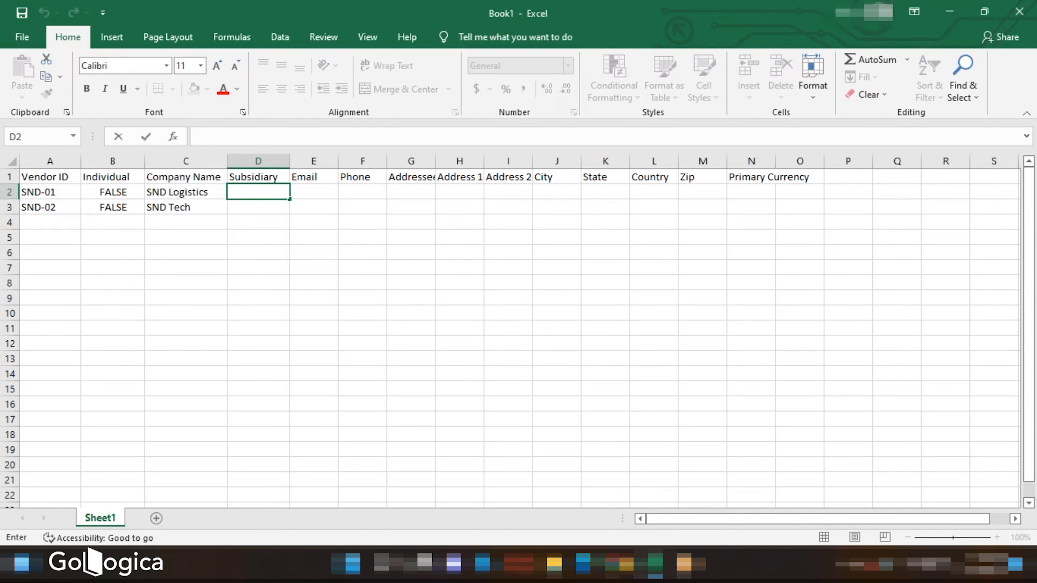
pyautogui.write('huffman Inc.')
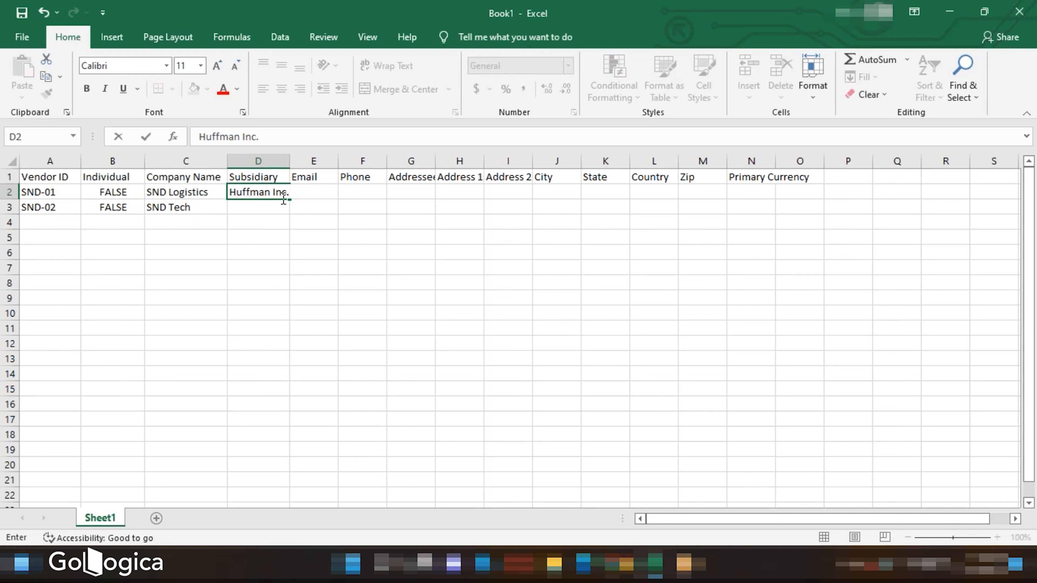
pyautogui.press('Return')
pyautogui.click(281, 193)
pyautogui.moveTo(290, 199); pyautogui.dragTo(290, 210)
# - Fill in sample e-mail addresses for both vendors under Email
pyautogui.doubleClick(311, 193)
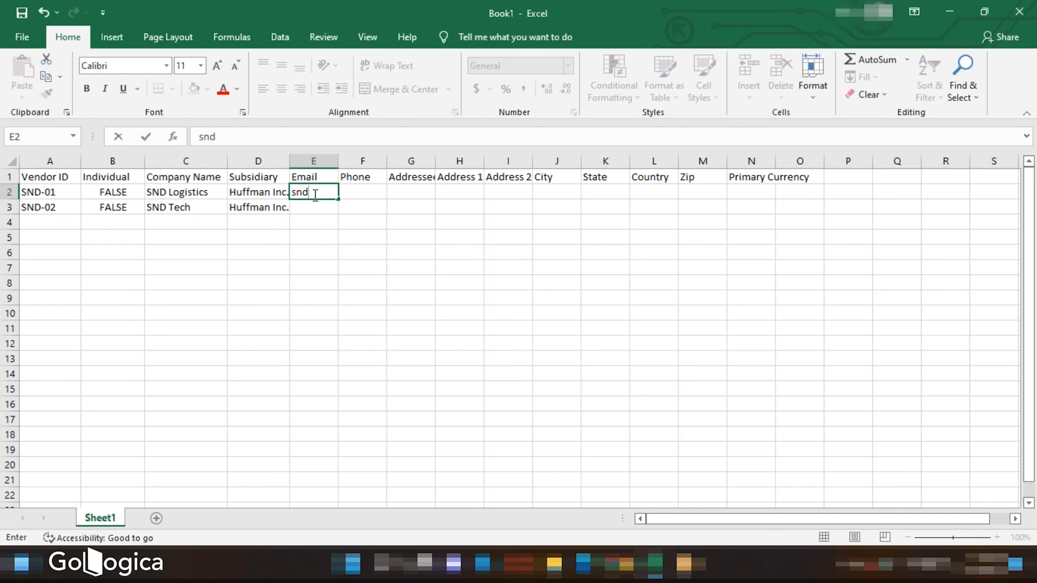
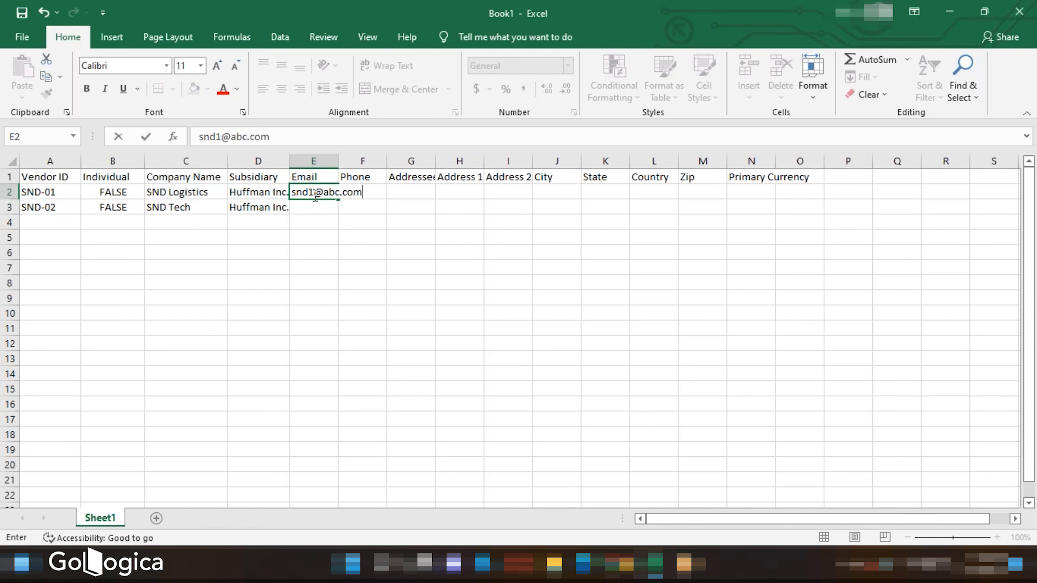
pyautogui.press('Return')
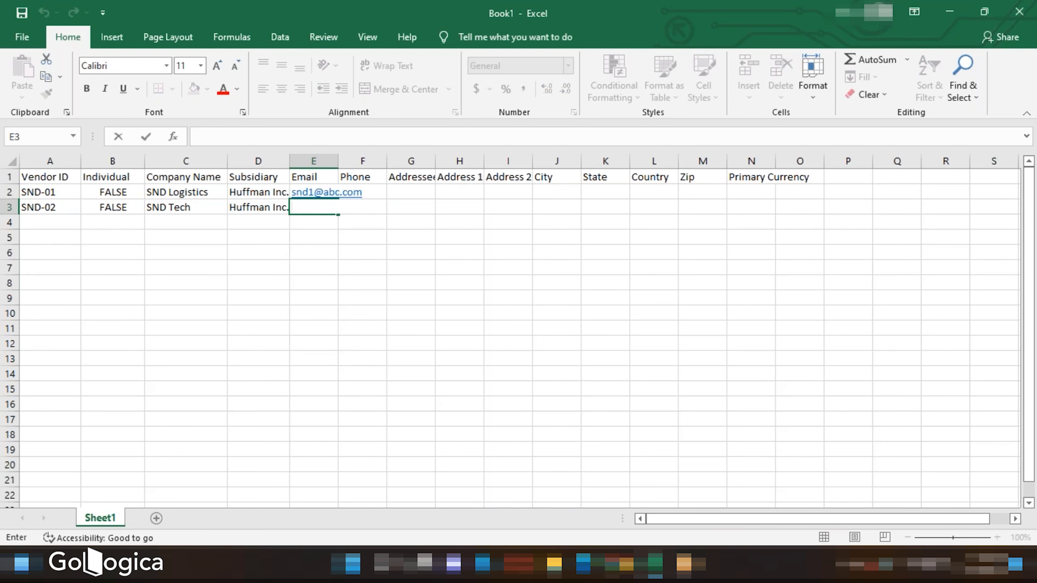
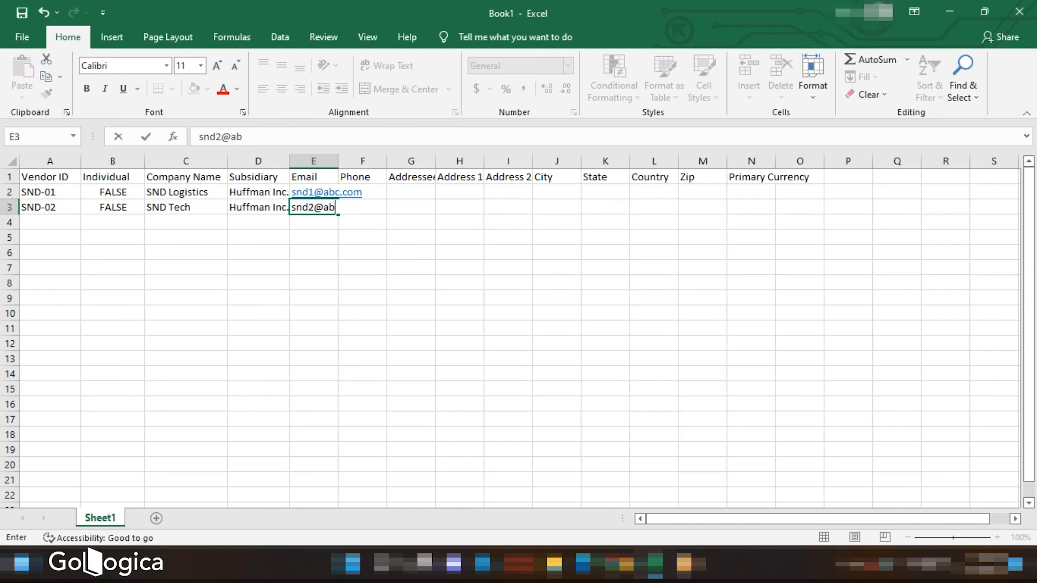
# - Enter a phone number for the first vendor and fill it down as a series to the second vendor
pyautogui.click(375, 192)
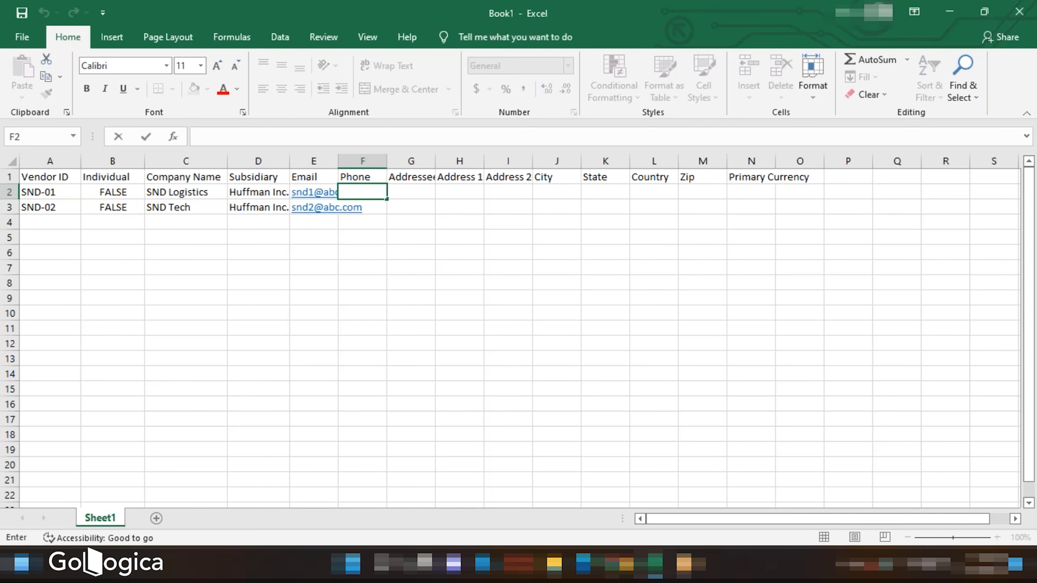
pyautogui.write('78120934')
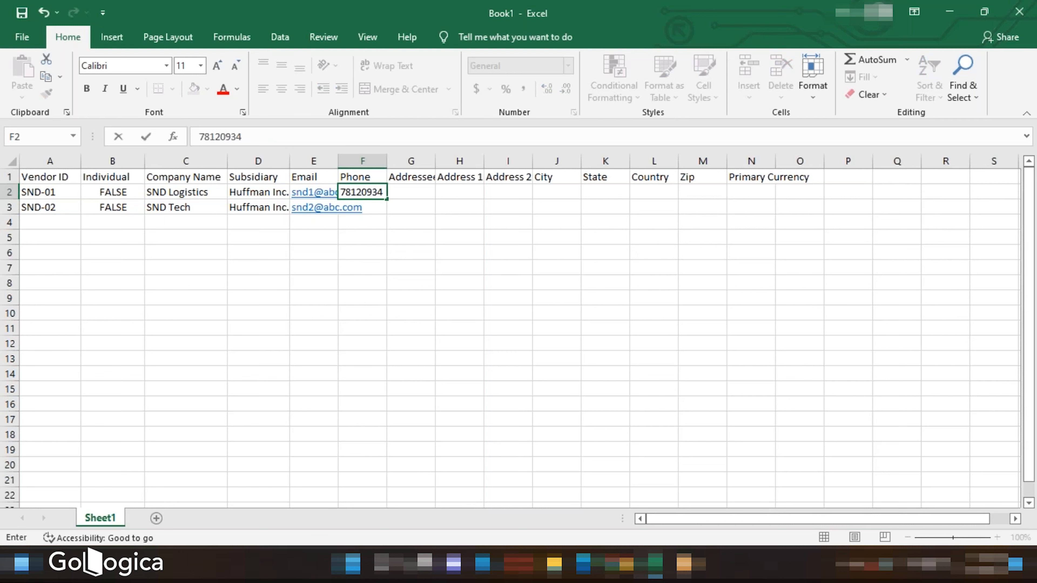
pyautogui.moveTo(388, 200); pyautogui.dragTo(390, 210)
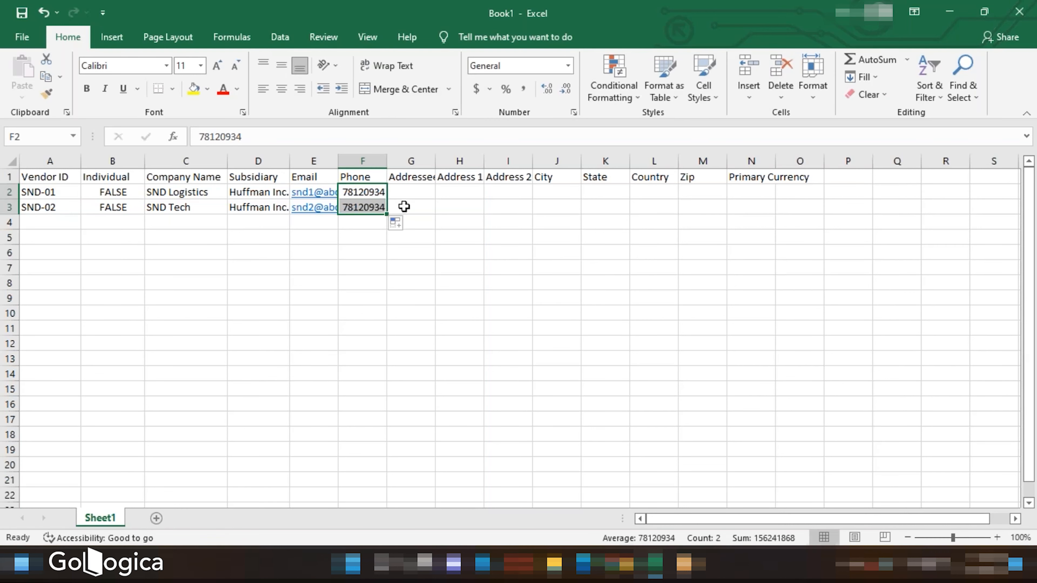
pyautogui.click(401, 224)
pyautogui.click(405, 260)
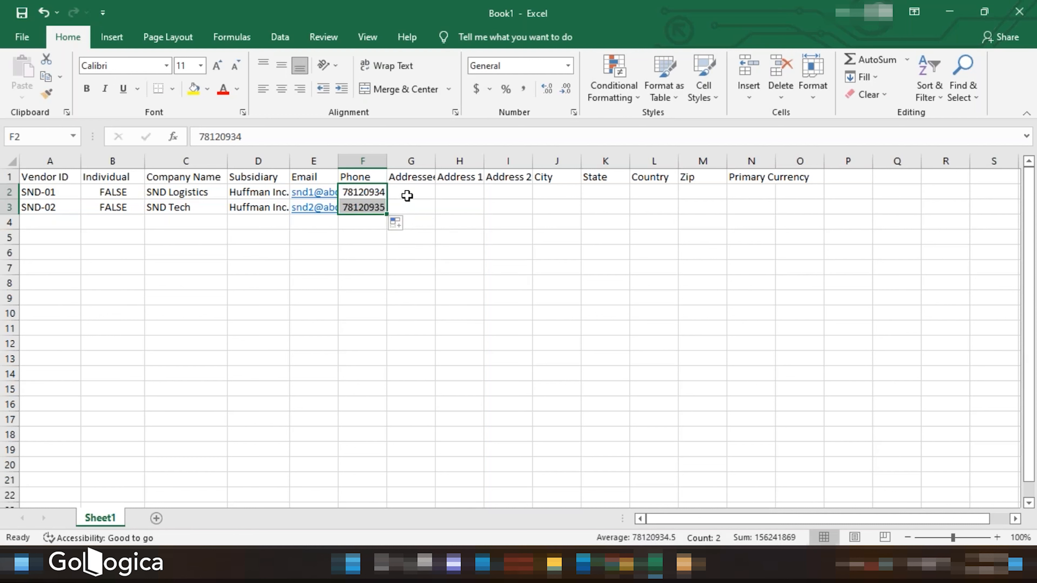
# - Copy SND Logistics and SND Tech from Company Name into the Addressee column for both vendors
pyautogui.click(405, 195)
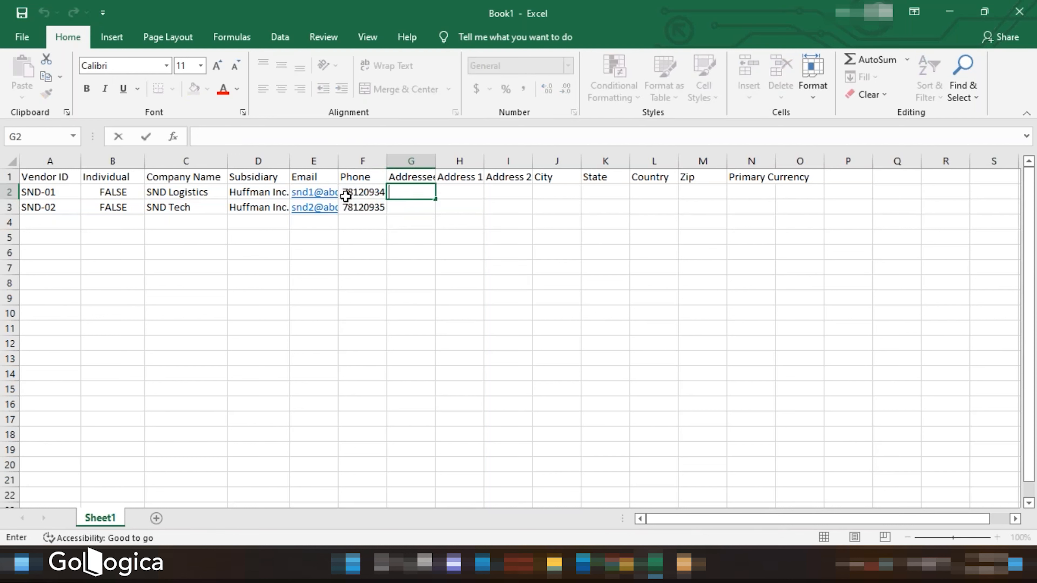
pyautogui.click(207, 191)
pyautogui.hotkey('ctrl', 'c')
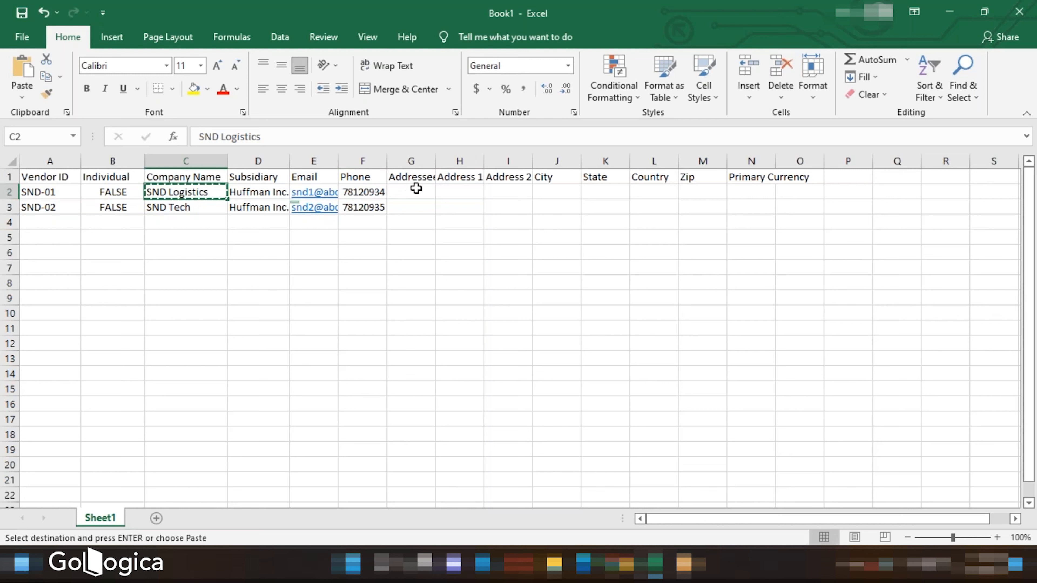
pyautogui.click(412, 191)
pyautogui.hotkey('ctrl', 'v')
pyautogui.click(203, 207)
pyautogui.hotkey('ctrl', 'c')
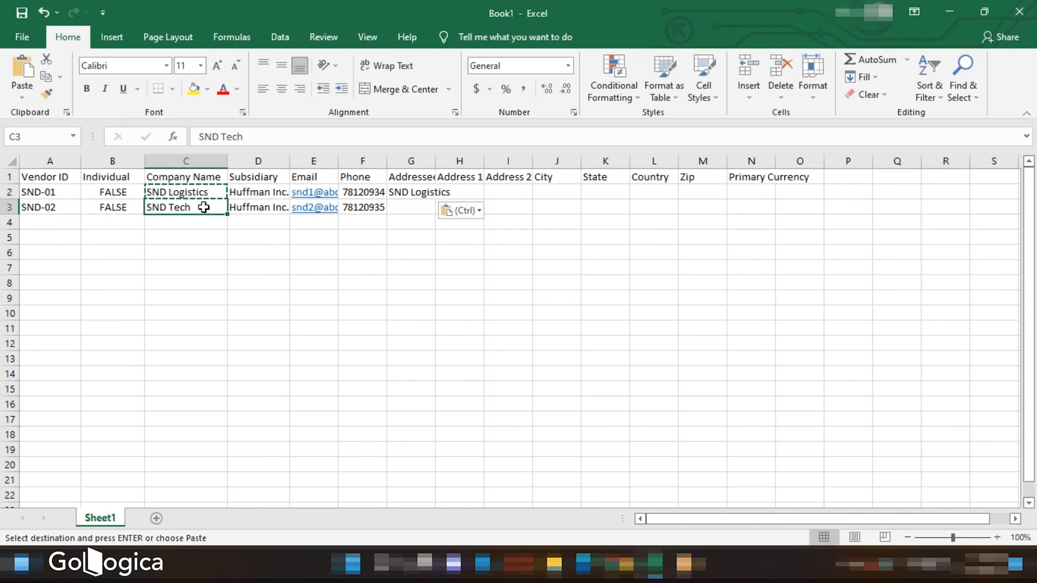
pyautogui.click(406, 204)
pyautogui.hotkey('ctrl', 'v')
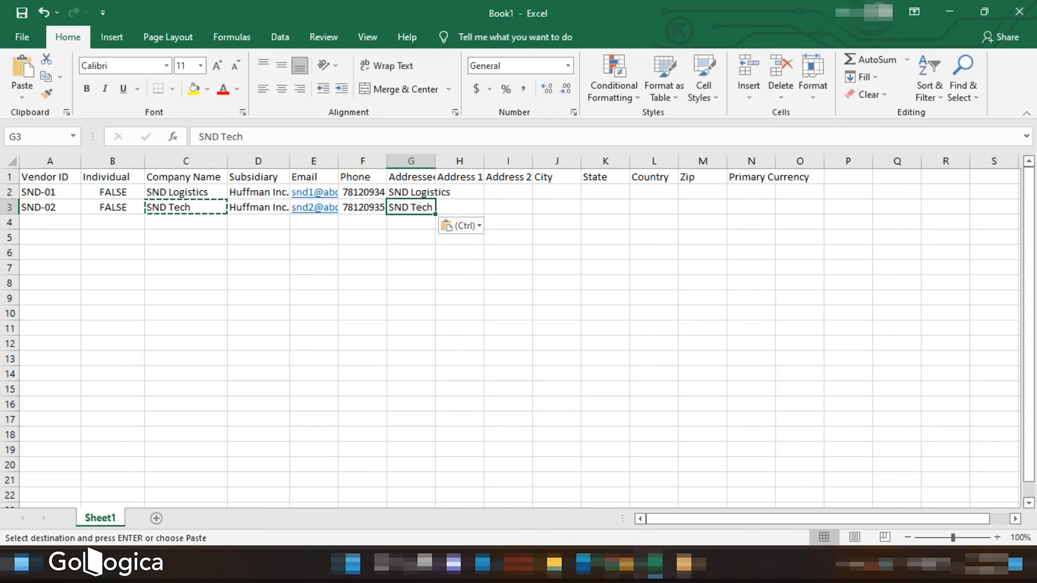
# - Enter the street numbers for both vendors under Address 1
pyautogui.doubleClick(454, 192)
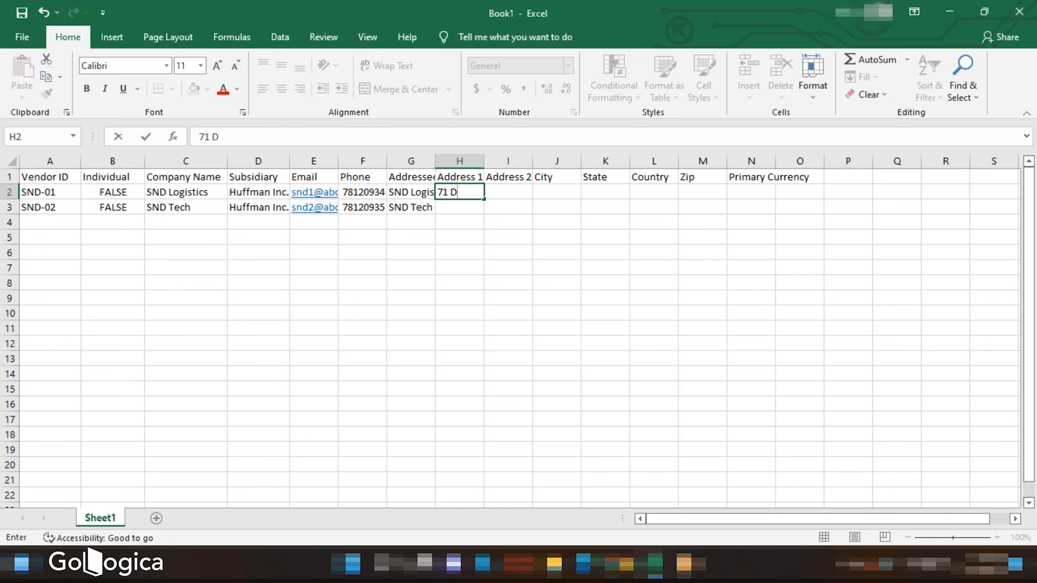
pyautogui.press('Return')
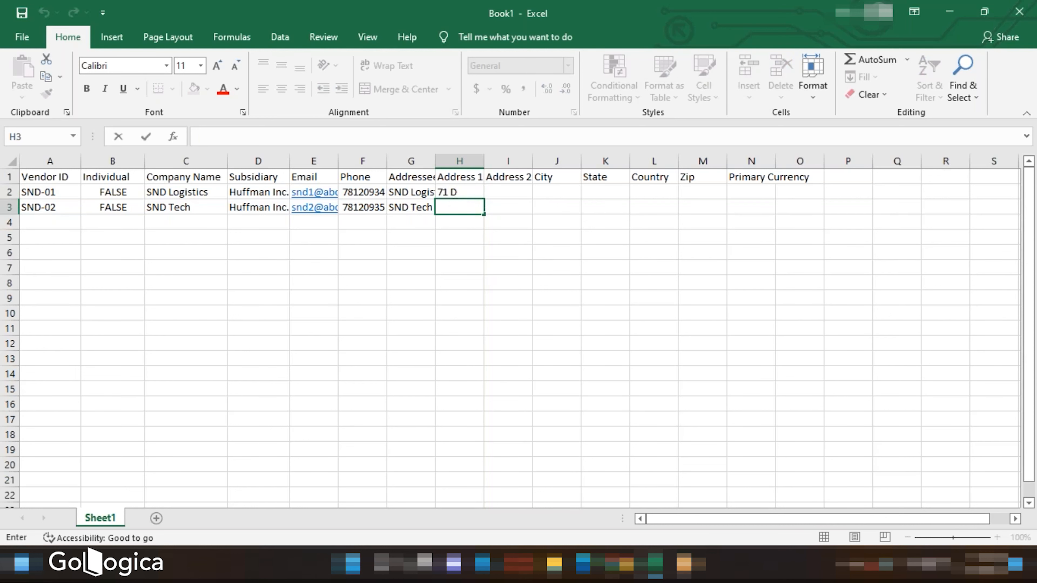
pyautogui.write('4')
# - Enter leominster under Address 2 for both vendors and move it into the City column
pyautogui.click(508, 193)
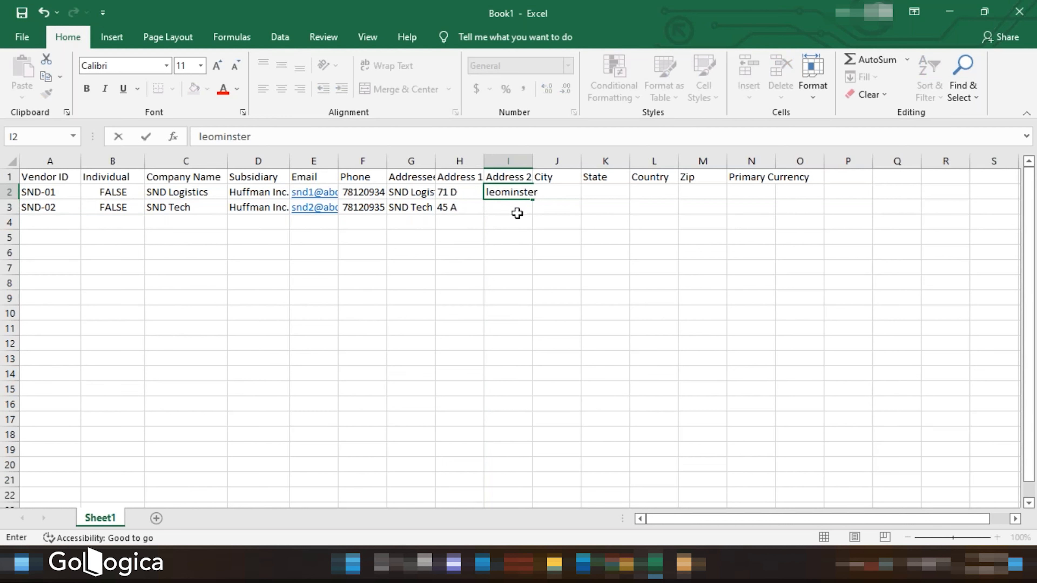
pyautogui.hotkey('ctrl', 'Return')
pyautogui.moveTo(533, 199); pyautogui.dragTo(536, 214)
pyautogui.click(524, 193)
pyautogui.hotkey('ctrl', 'c')
pyautogui.click(545, 192)
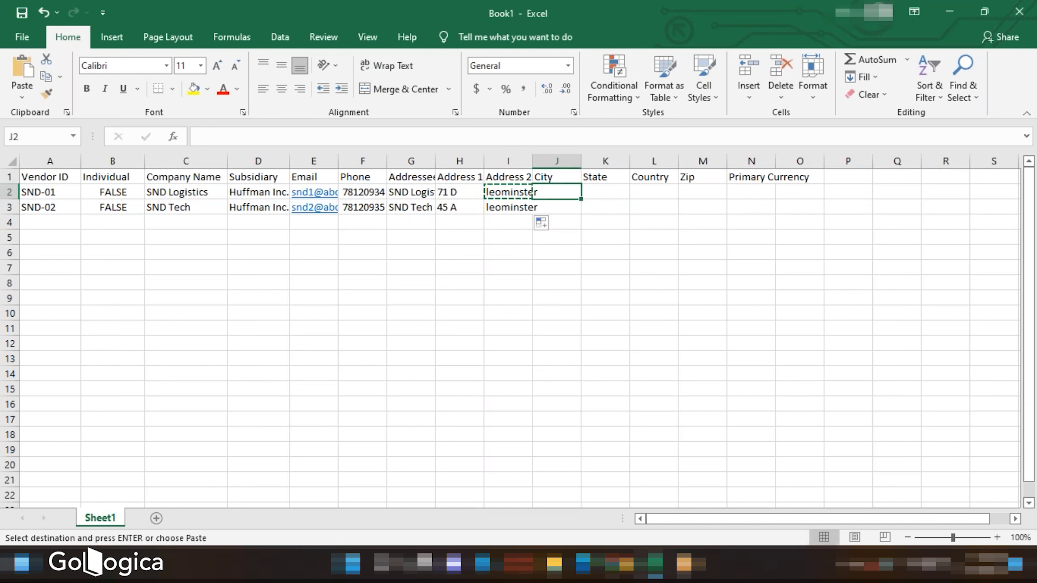
pyautogui.hotkey('ctrl', 'v')
pyautogui.click(516, 208)
pyautogui.hotkey('ctrl', 'x')
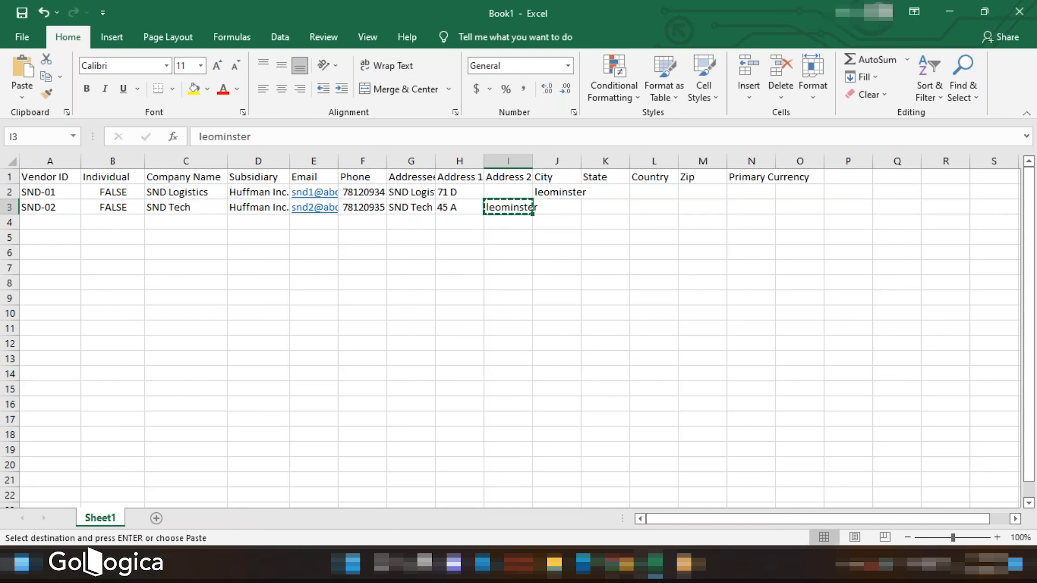
pyautogui.click(565, 207)
pyautogui.hotkey('ctrl', 'v')
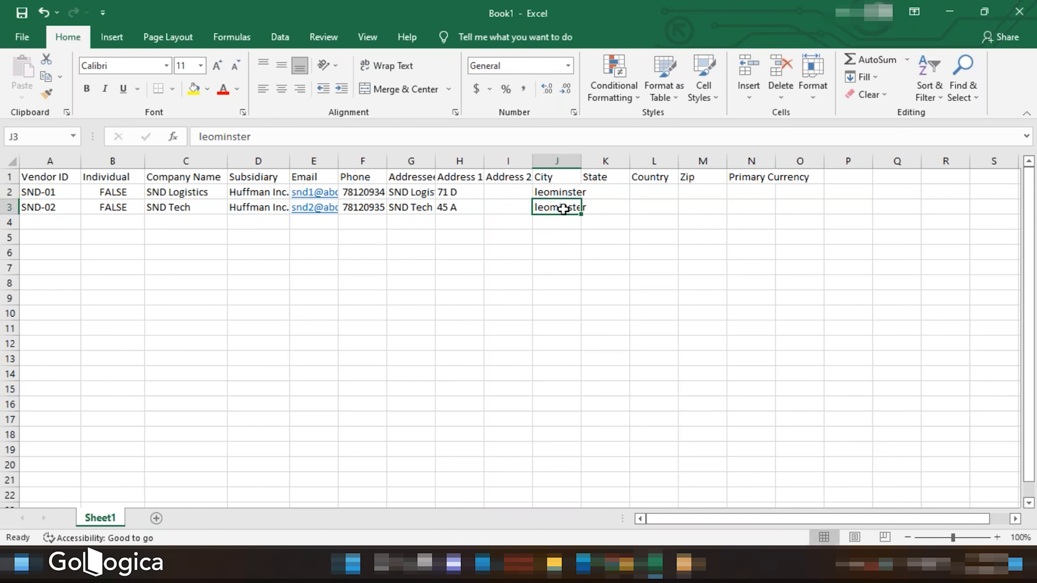
# - Set the first vendor's City to Austin and fill it down to the second vendor
pyautogui.click(558, 192)
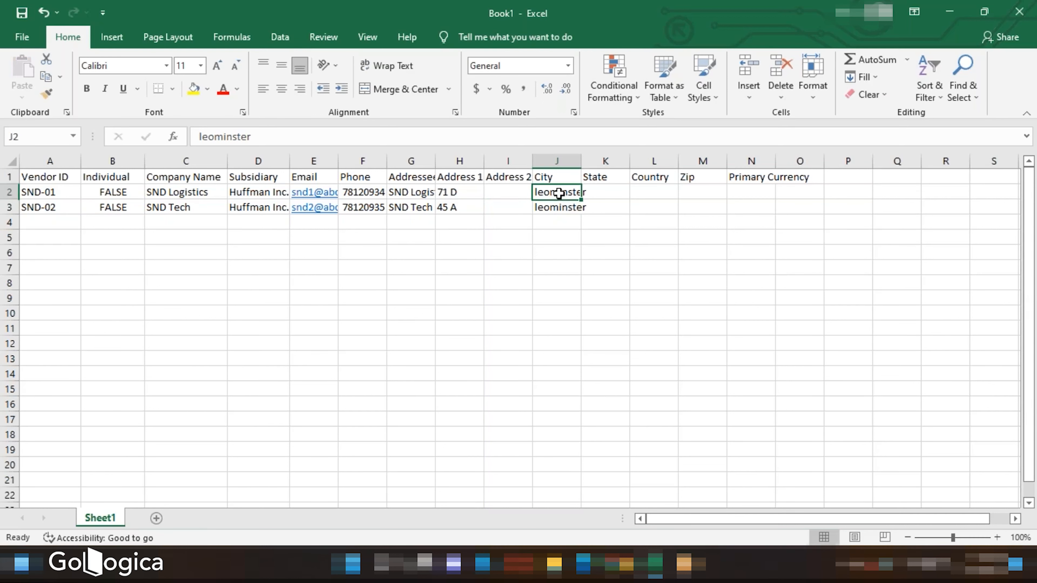
pyautogui.press('BackSpace')
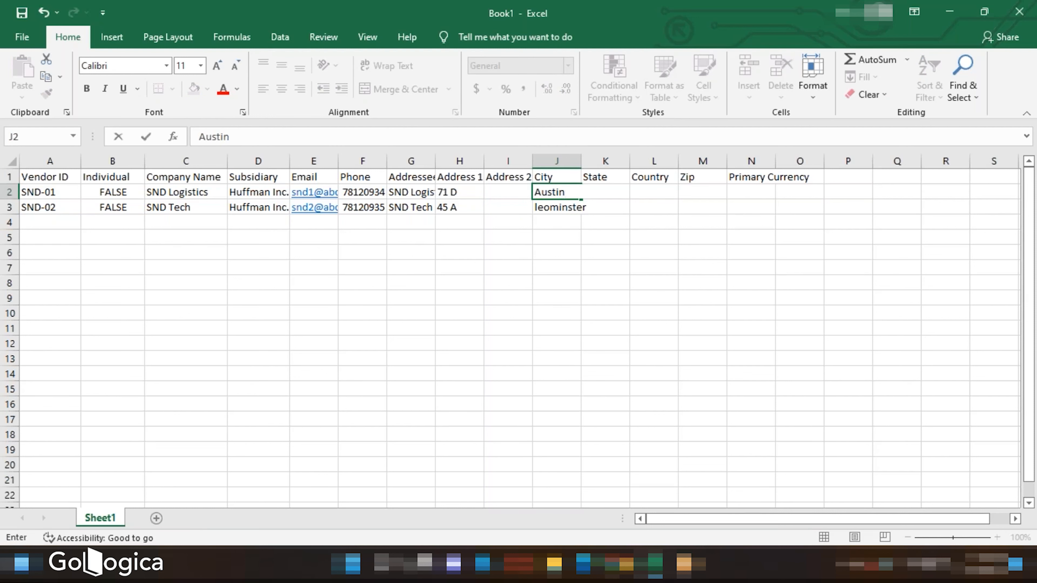
pyautogui.write('Austin')
pyautogui.click(589, 221)
pyautogui.click(563, 193)
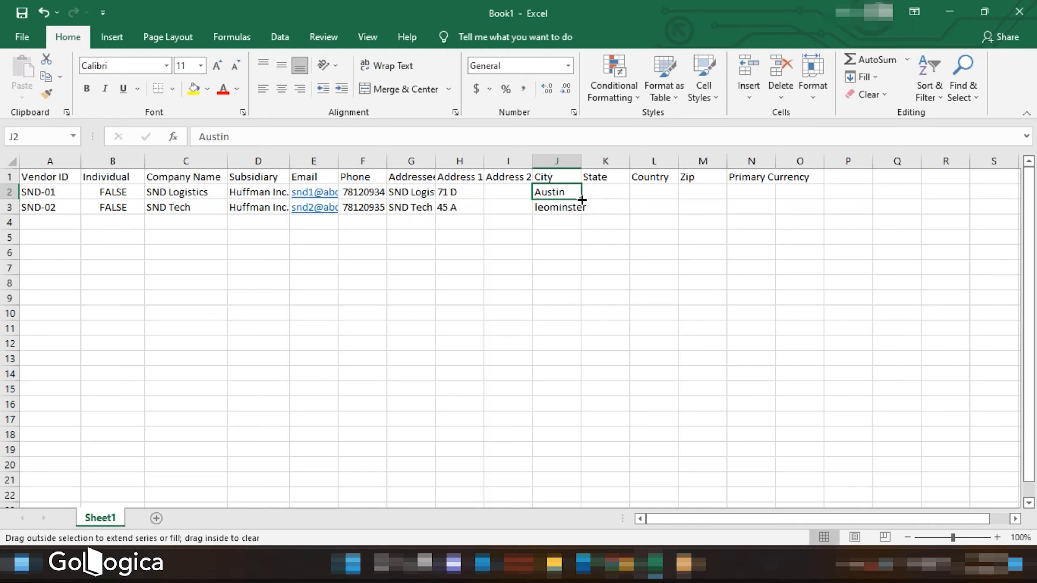
pyautogui.moveTo(582, 200); pyautogui.dragTo(583, 214)
# - Enter a street name under Address 2 for the first vendor and fill it down to the second
pyautogui.doubleClick(514, 192)
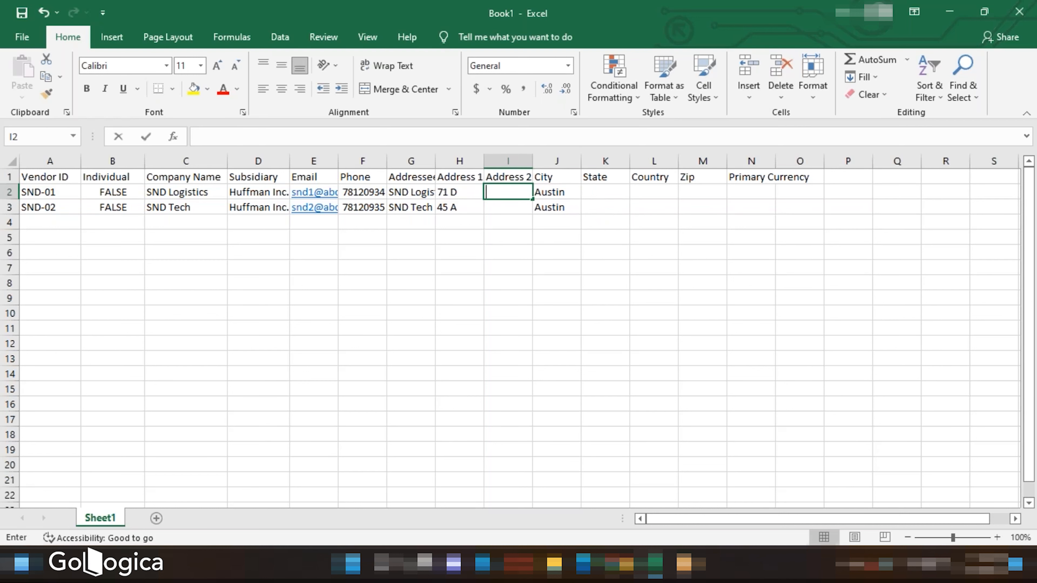
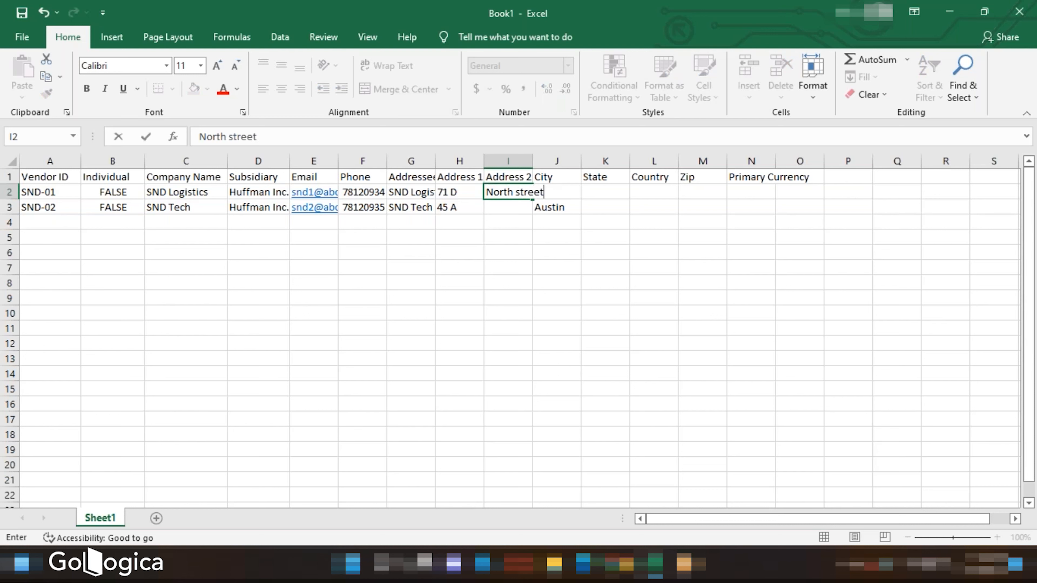
pyautogui.press('Return')
pyautogui.click(526, 196)
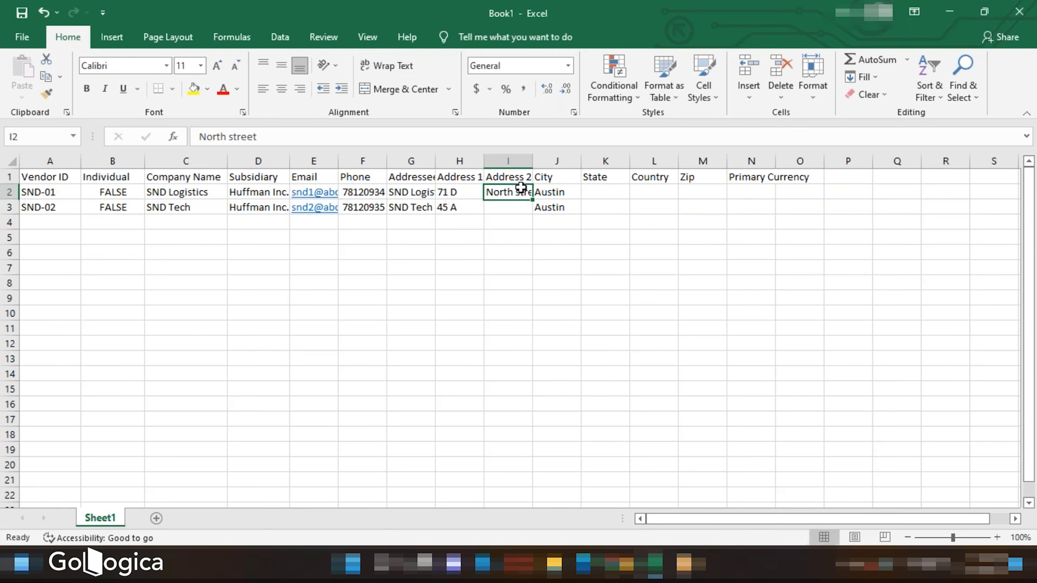
pyautogui.moveTo(532, 199); pyautogui.dragTo(537, 214)
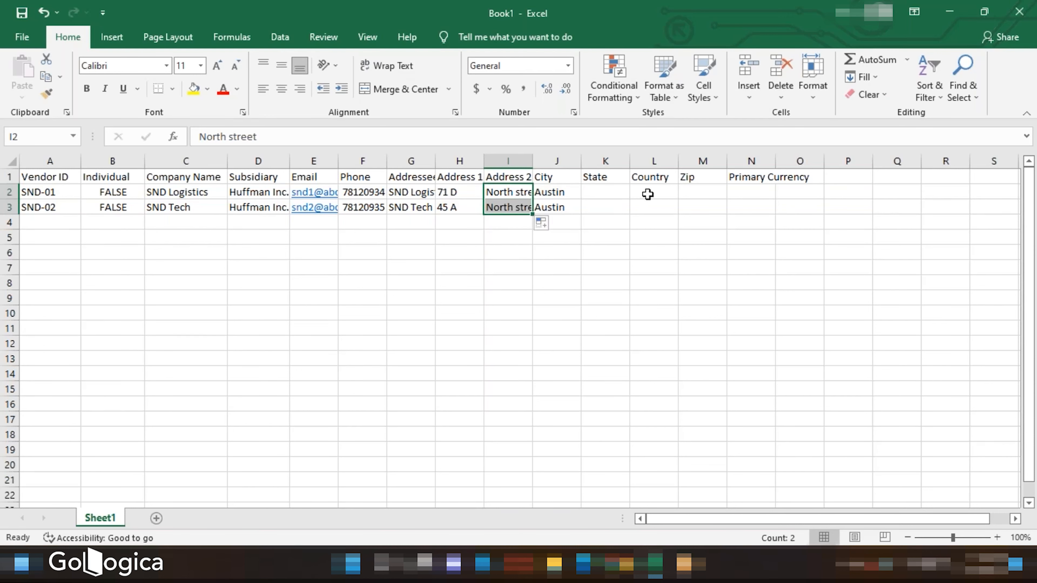
# - Enter Texas under State and United States under Country, filling each down to the second vendor
pyautogui.doubleClick(602, 192)
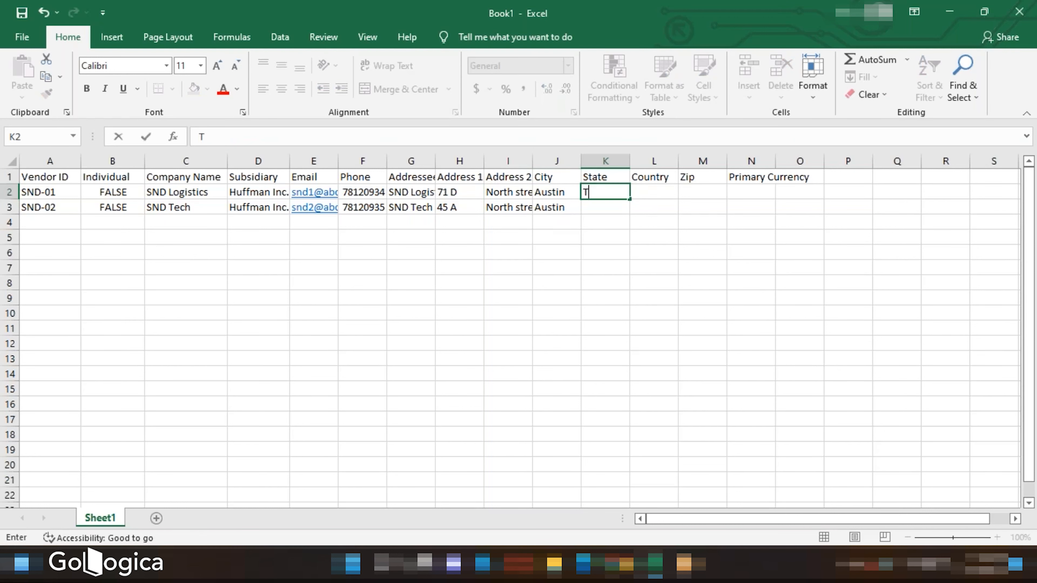
pyautogui.moveTo(632, 199)
pyautogui.mouseDown()
pyautogui.moveTo(633, 223)
pyautogui.moveTo(634, 213)
pyautogui.mouseUp()
pyautogui.doubleClick(645, 191)
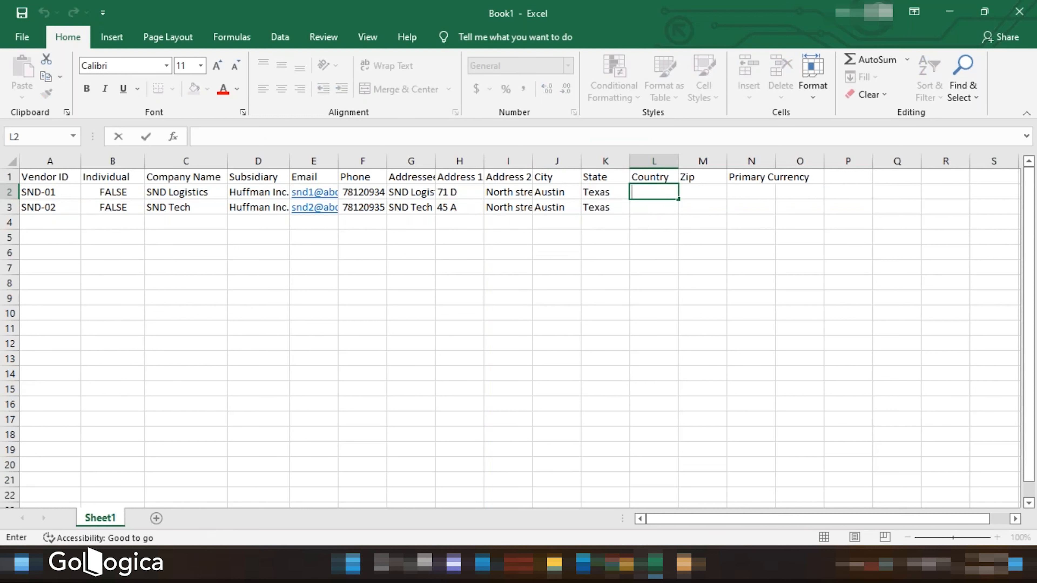
pyautogui.write('United State')
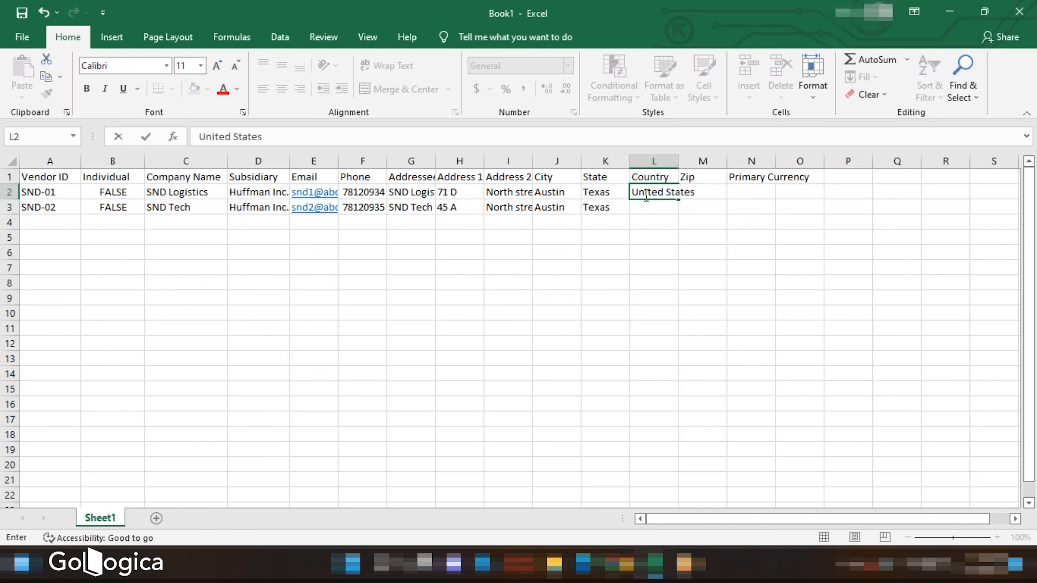
pyautogui.write('s')
pyautogui.press('Return')
pyautogui.click(650, 192)
pyautogui.moveTo(678, 199); pyautogui.dragTo(677, 209)
# - Enter Zip codes for both vendors, setting 1229 for the first and 1279 for the second
pyautogui.click(690, 192)
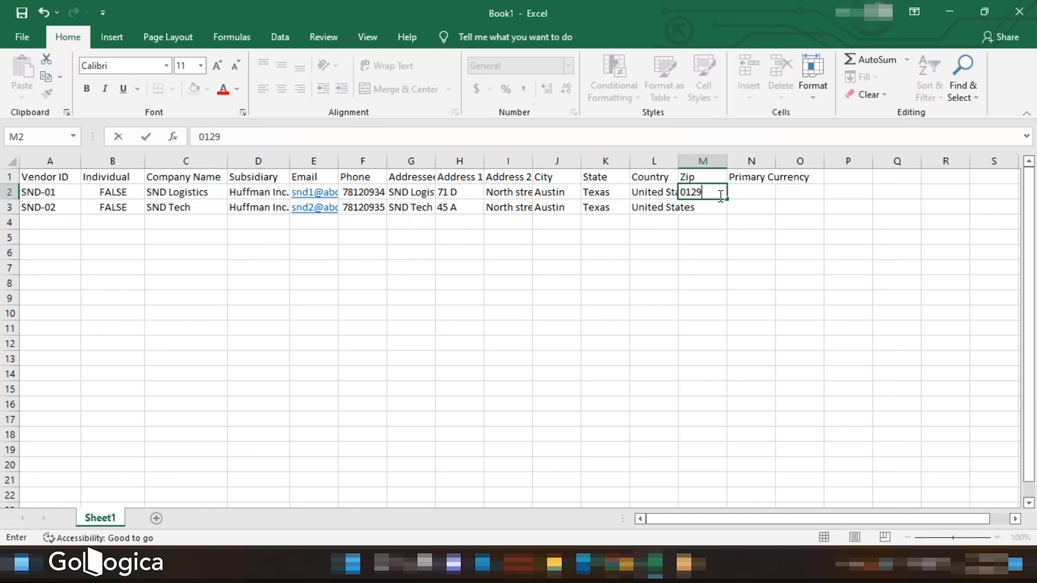
pyautogui.moveTo(727, 199); pyautogui.dragTo(729, 211)
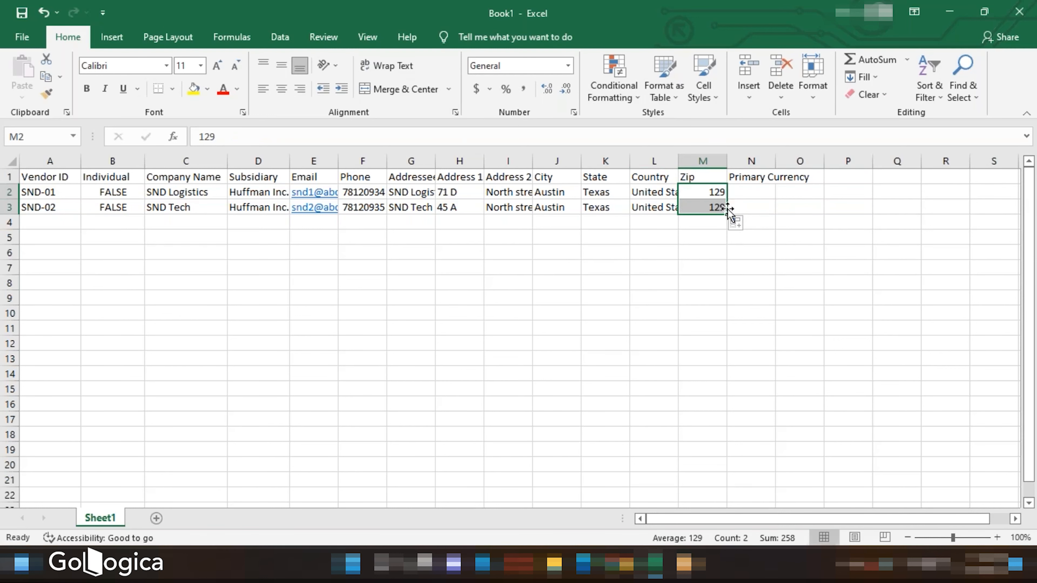
pyautogui.click(718, 207)
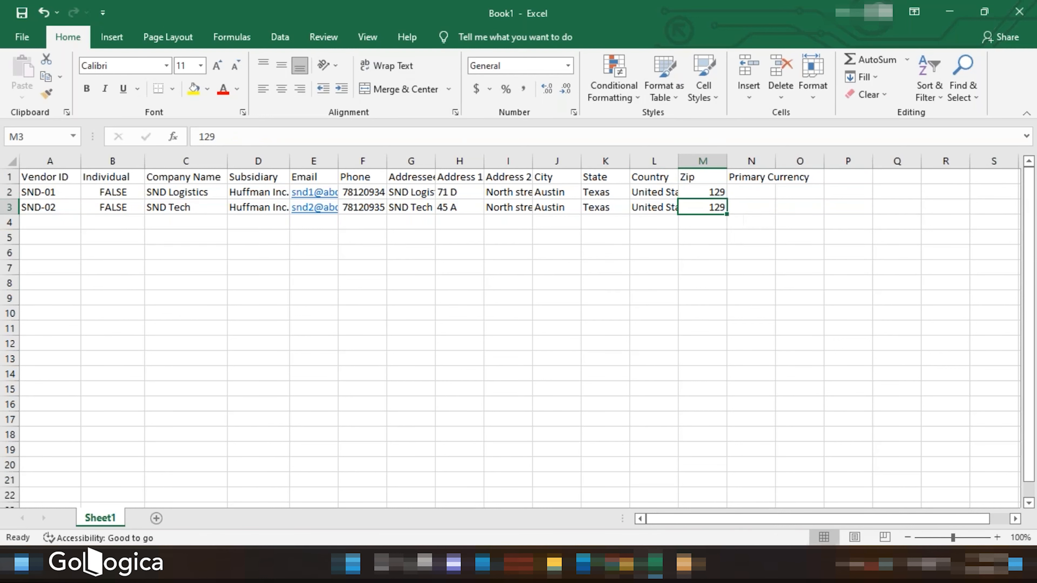
pyautogui.doubleClick(719, 207)
pyautogui.write('7')
pyautogui.doubleClick(713, 191)
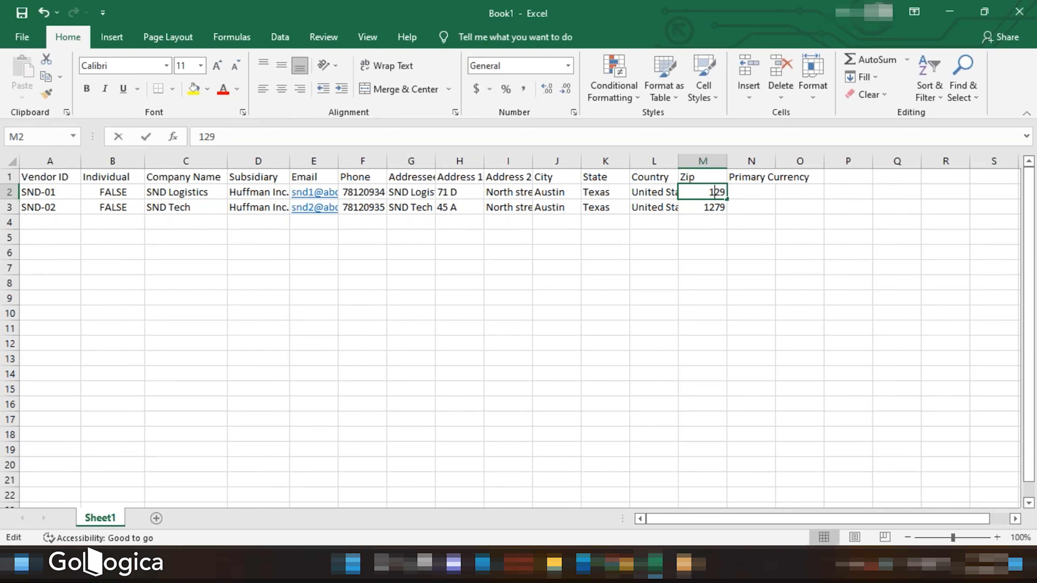
pyautogui.write('2')
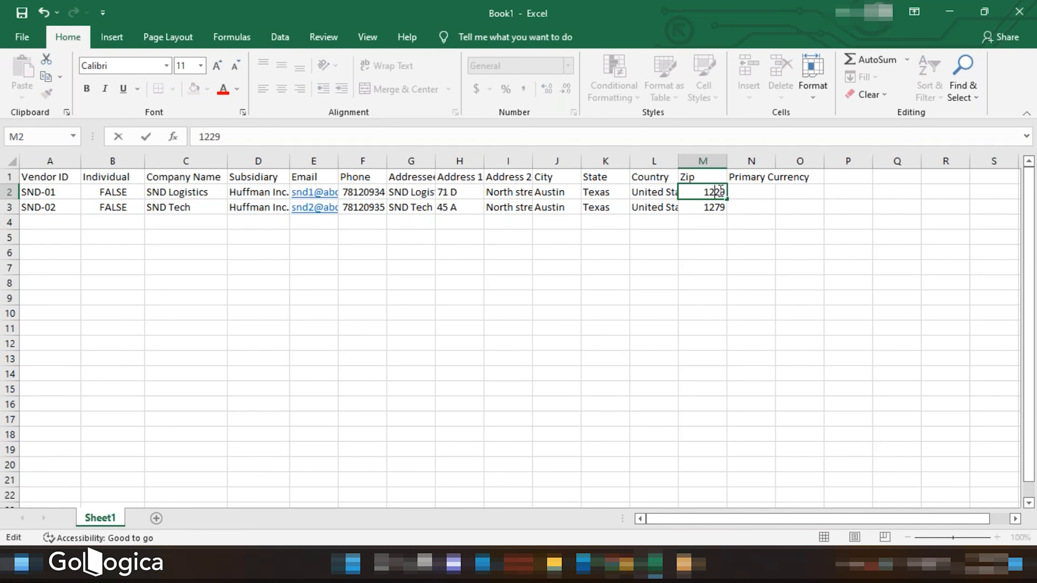
# - Check the vendor form's primary currency, then enter USD and US Dollar as Primary Currency for the two vendors
pyautogui.click(755, 191)
pyautogui.doubleClick(753, 192)
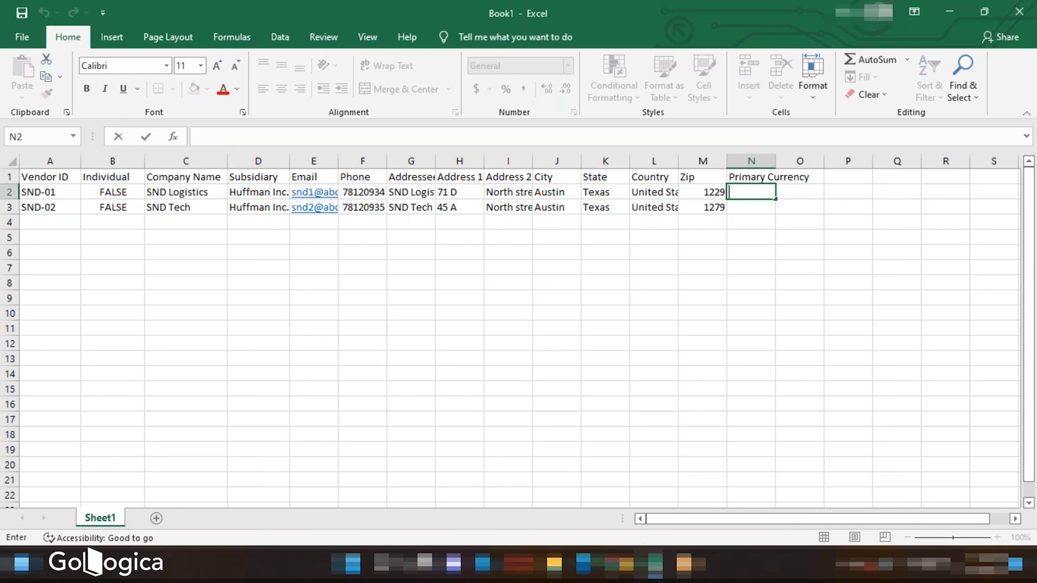
pyautogui.click(654, 563)
pyautogui.click(583, 282)
pyautogui.scroll(1, 583, 282)
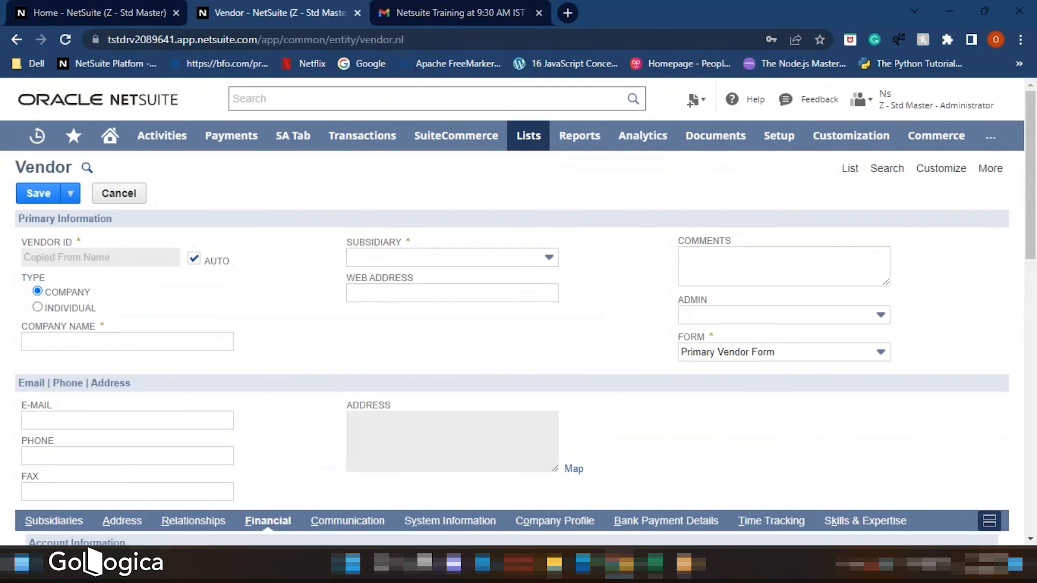
pyautogui.scroll(-3, 572, 292)
pyautogui.click(654, 564)
pyautogui.write('USD')
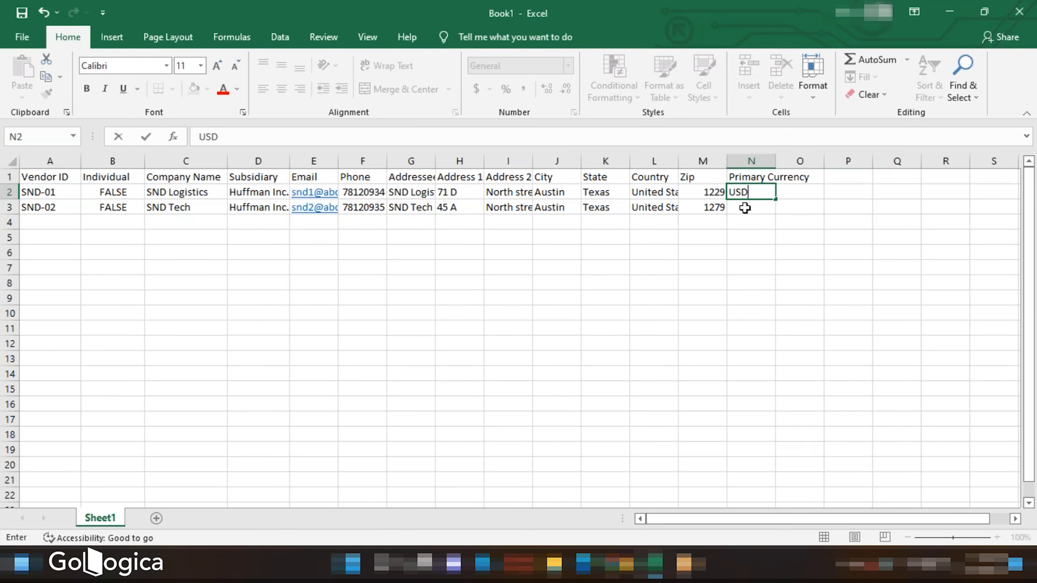
pyautogui.click(747, 207)
pyautogui.write('US Dollar')
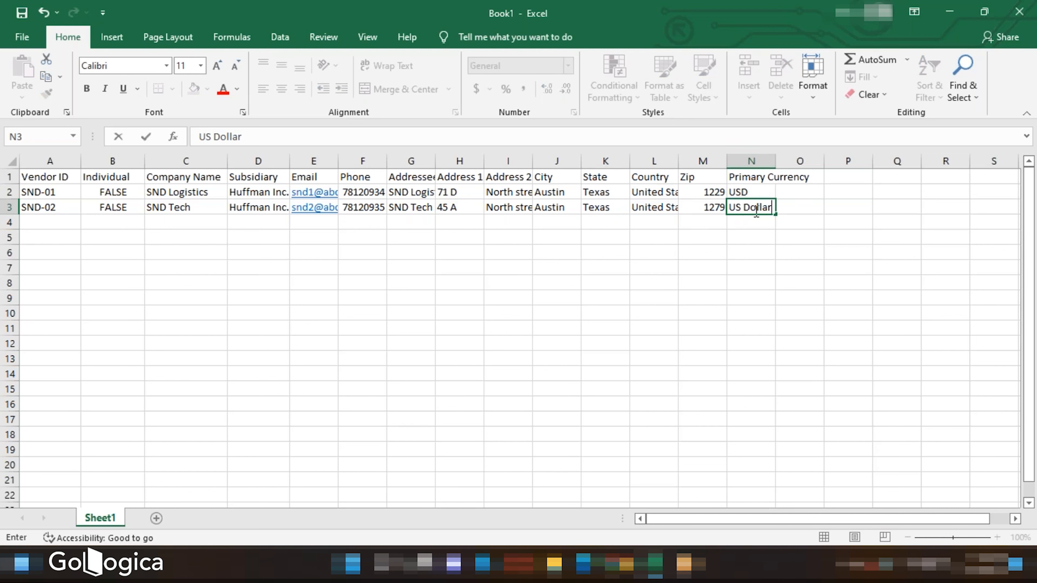
pyautogui.click(734, 234)
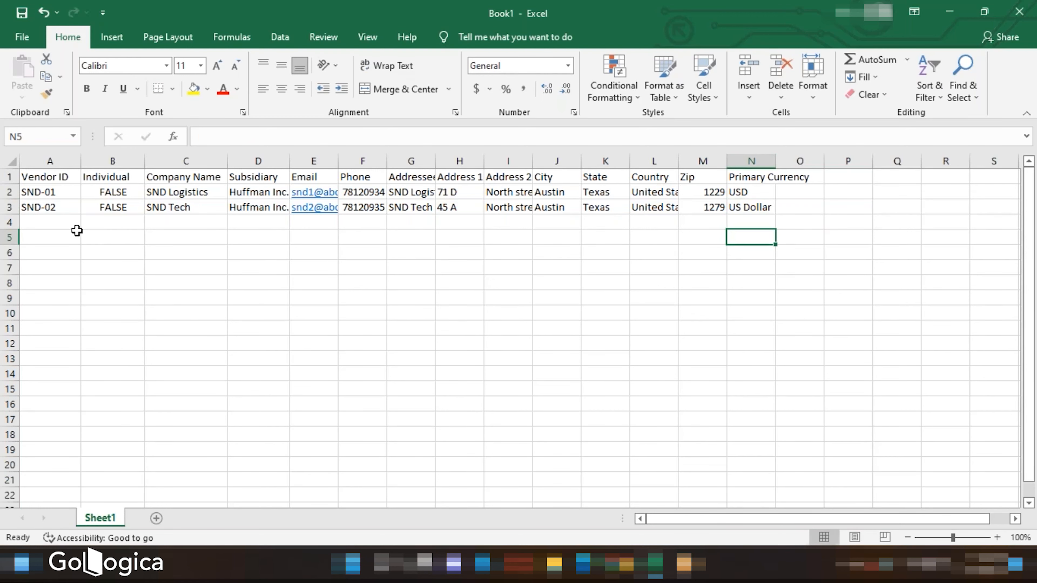
# - Save the workbook as a CSV (Comma delimited) file named SND Vendors in the MT folder
pyautogui.click(19, 37)
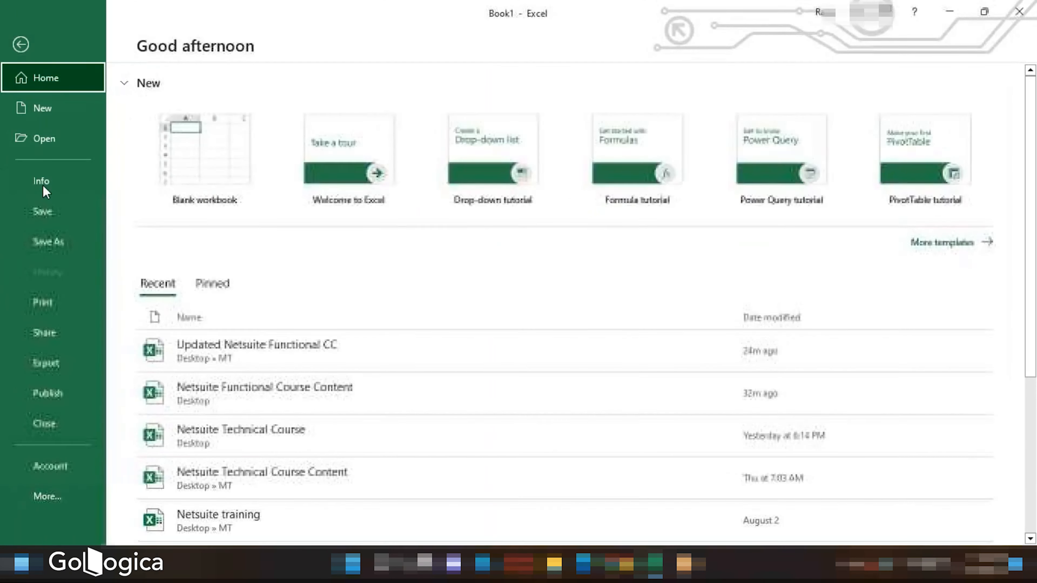
pyautogui.click(42, 240)
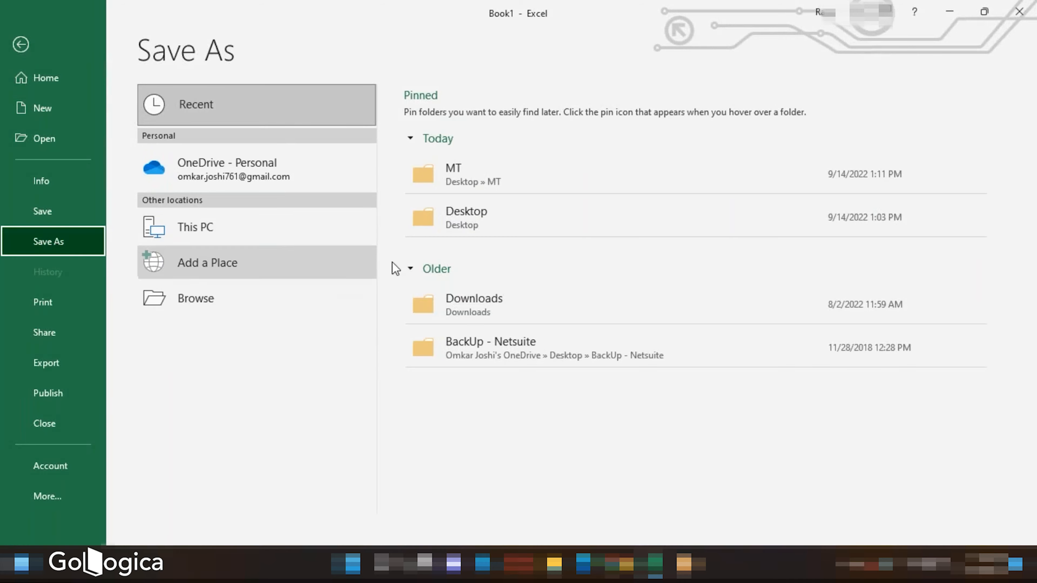
pyautogui.click(463, 225)
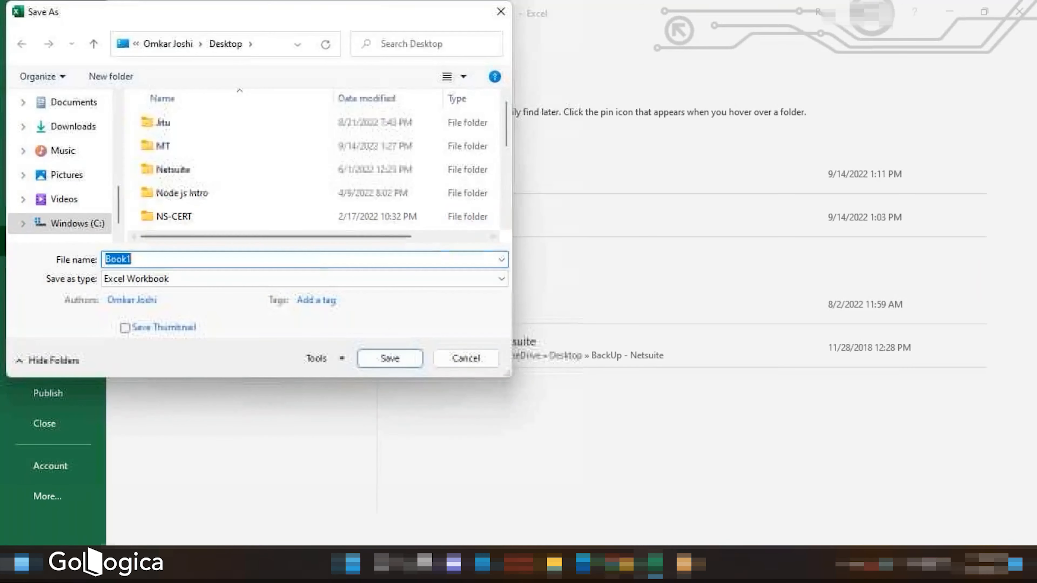
pyautogui.write('SND Vendo')
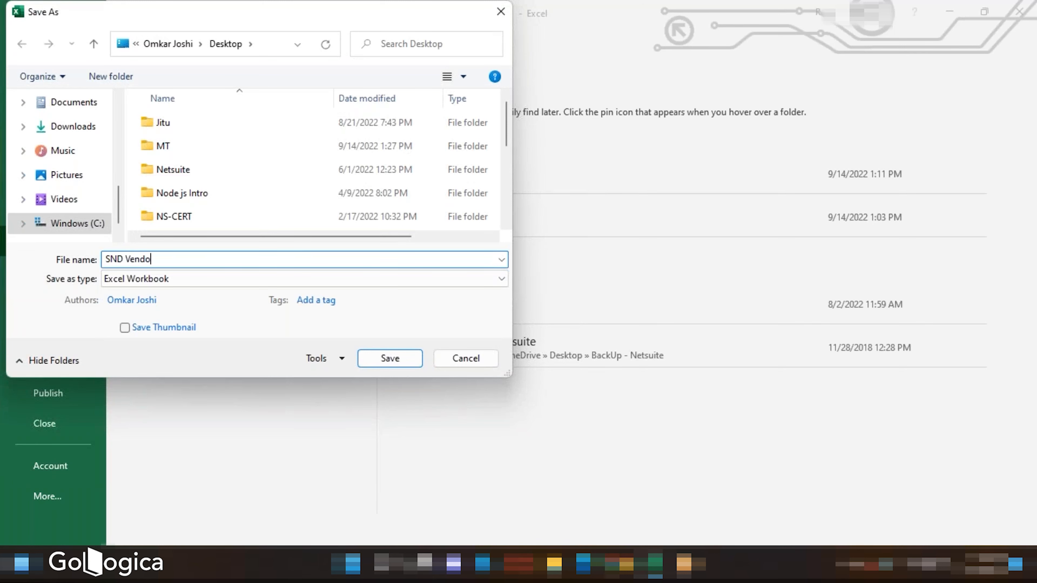
pyautogui.write('rs')
pyautogui.click(269, 282)
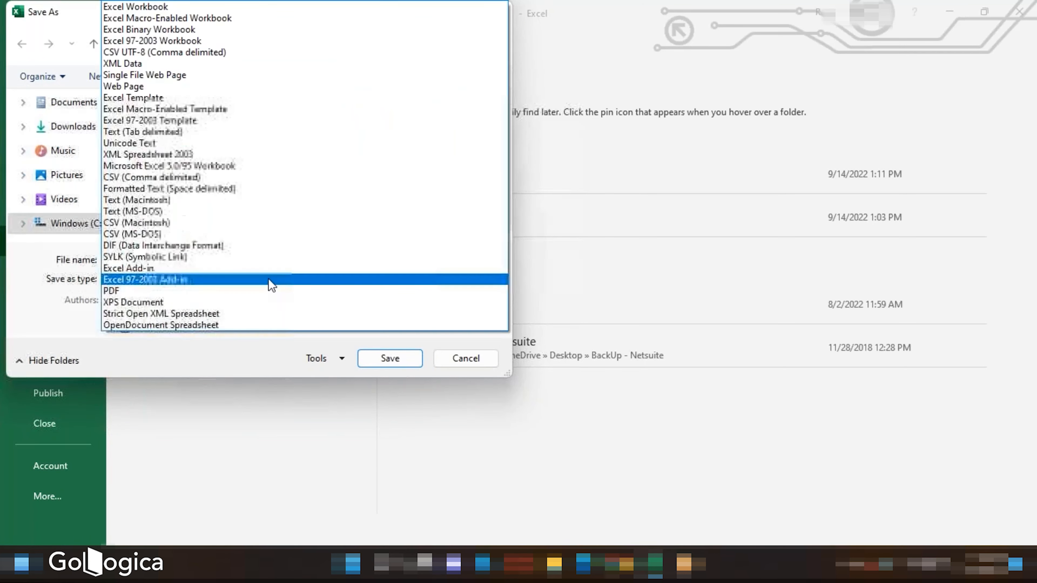
pyautogui.click(157, 179)
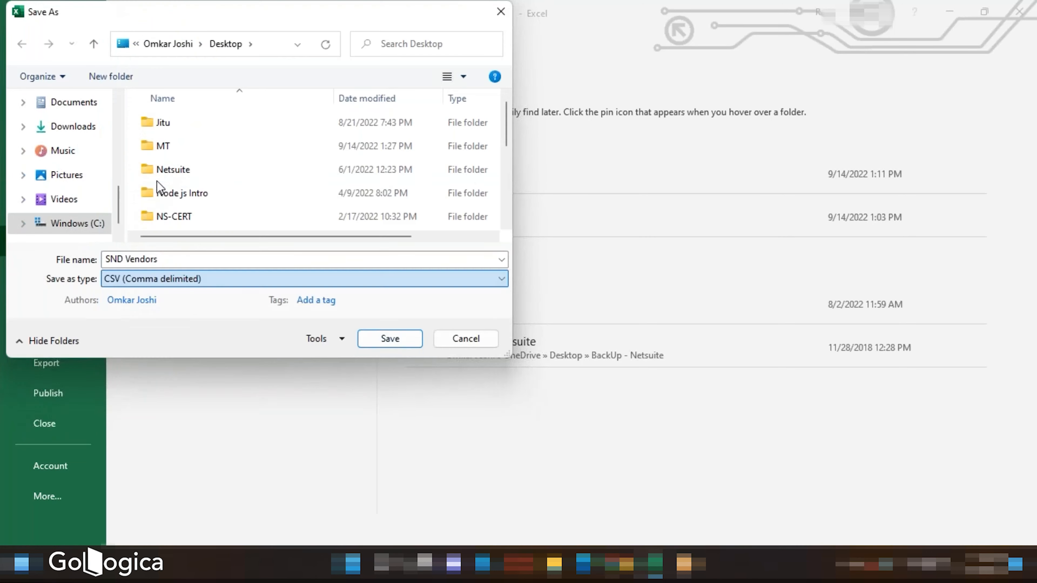
pyautogui.scroll(10, 51, 139)
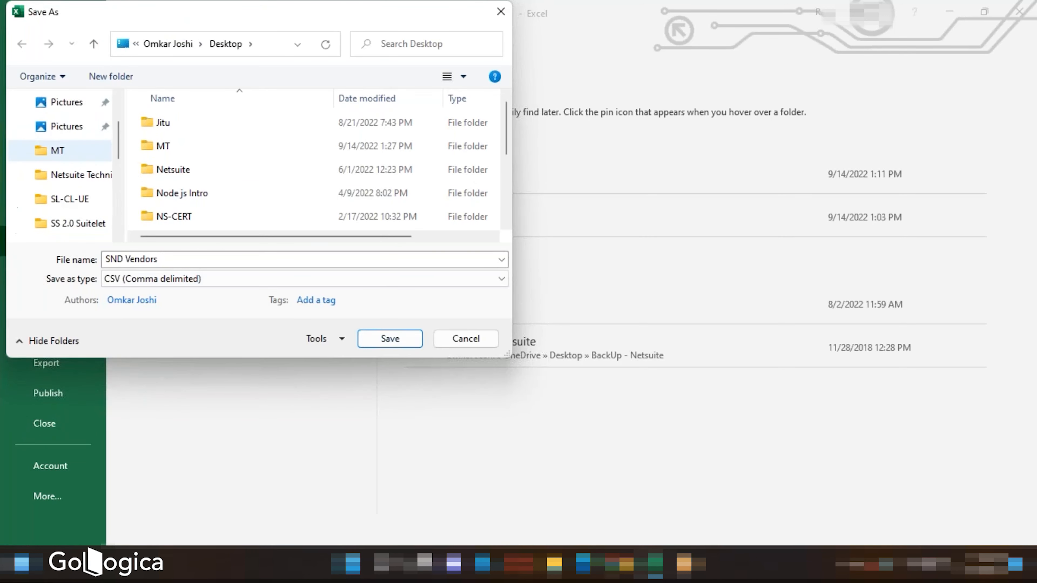
pyautogui.click(59, 135)
pyautogui.click(391, 339)
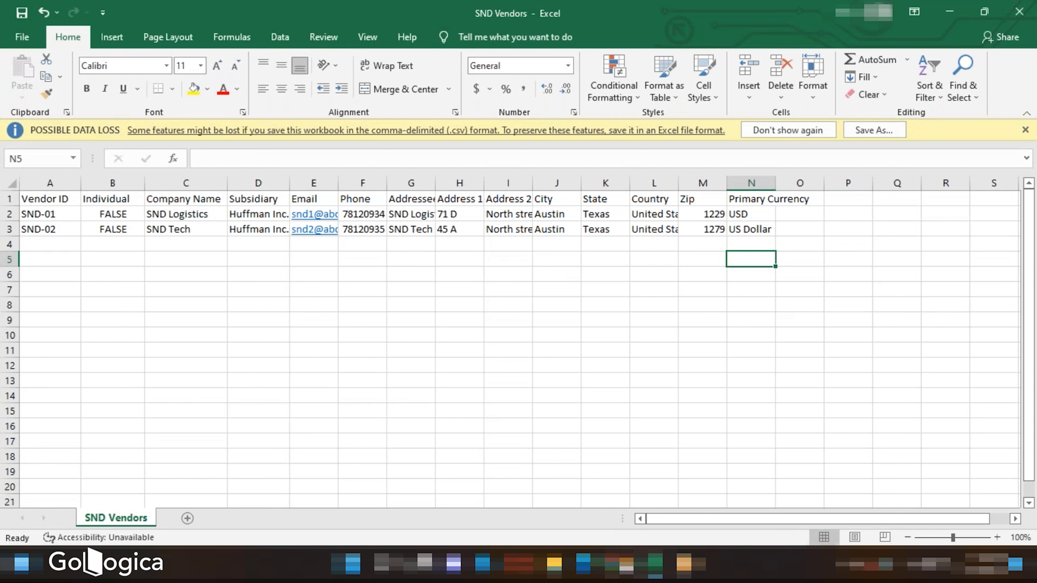
# - Open Import CSV Records from the Setup Import/Export tasks in a new browser tab
pyautogui.click(625, 573)
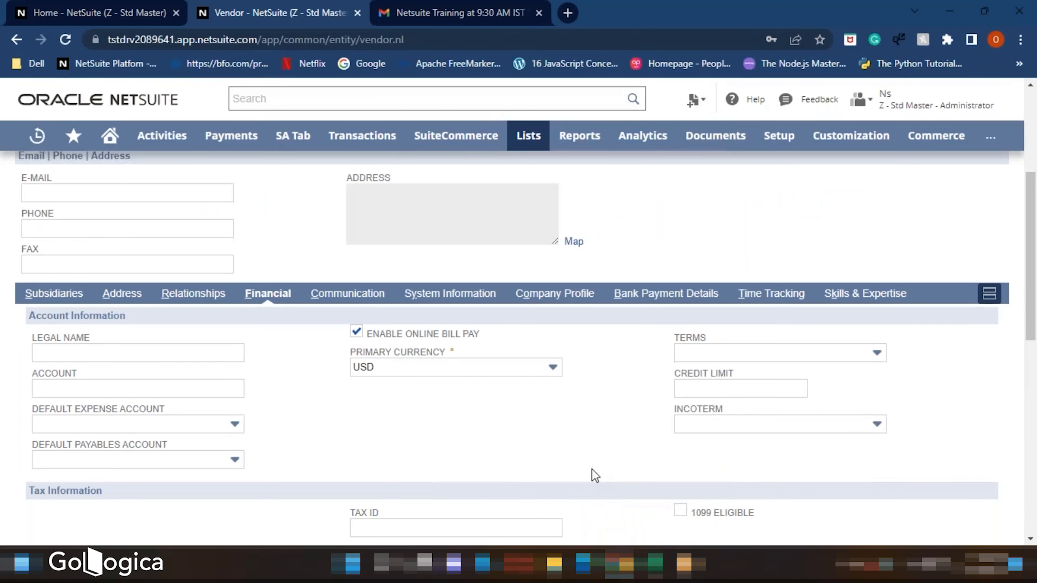
pyautogui.click(118, 16)
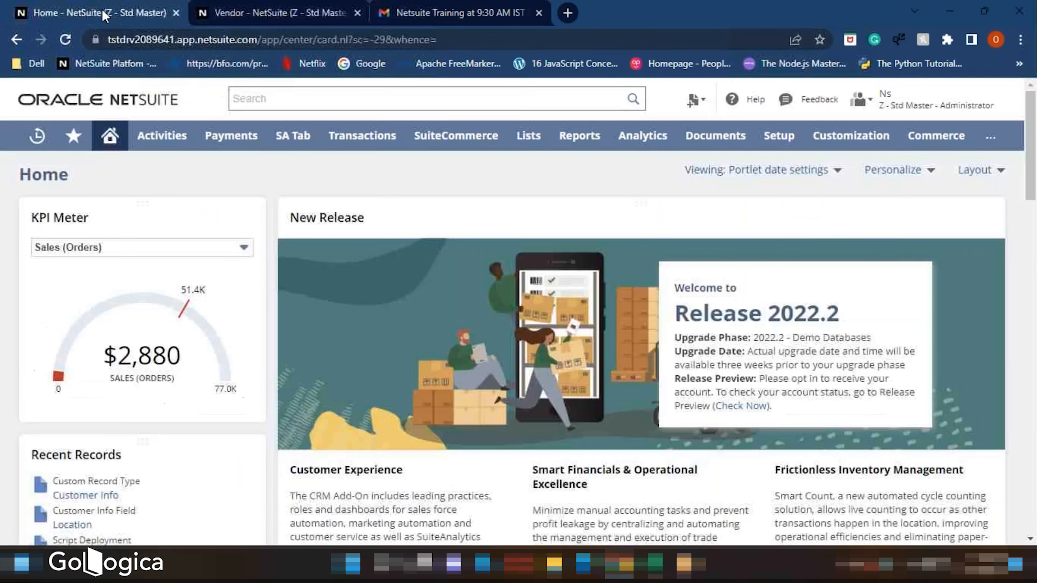
pyautogui.moveTo(779, 141)
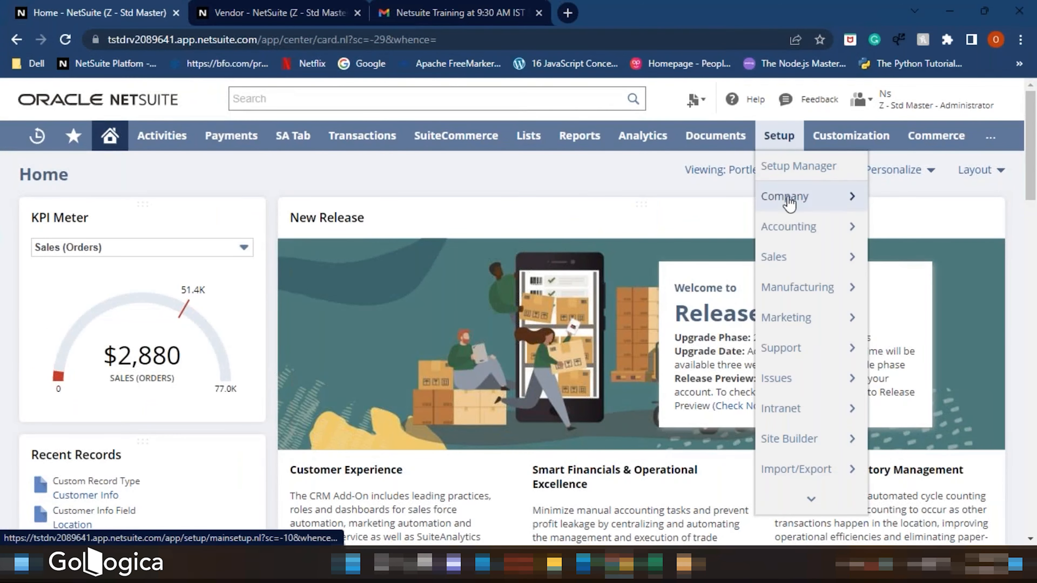
pyautogui.moveTo(796, 478)
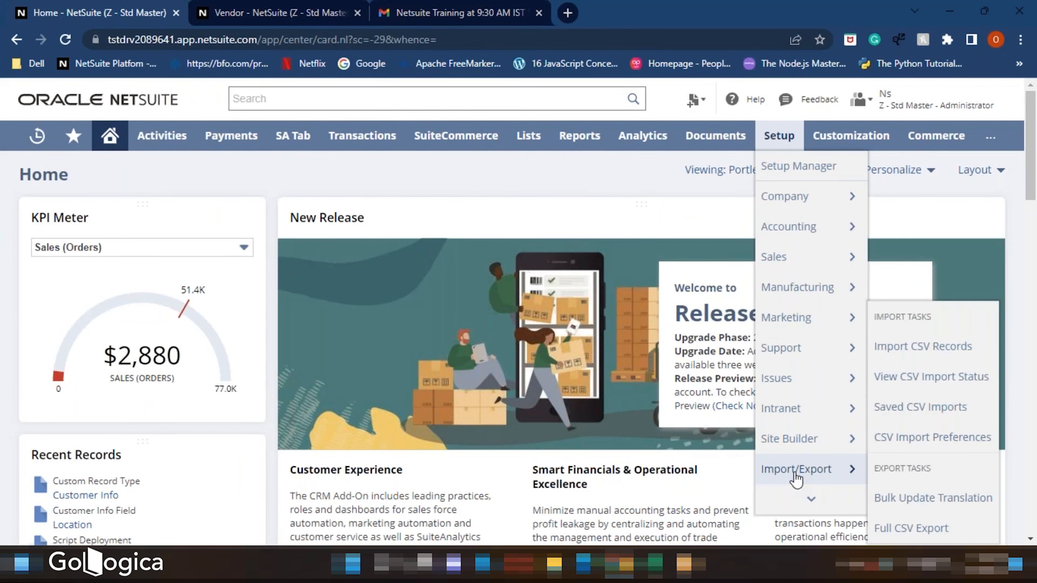
pyautogui.rightClick(906, 349)
pyautogui.click(812, 359)
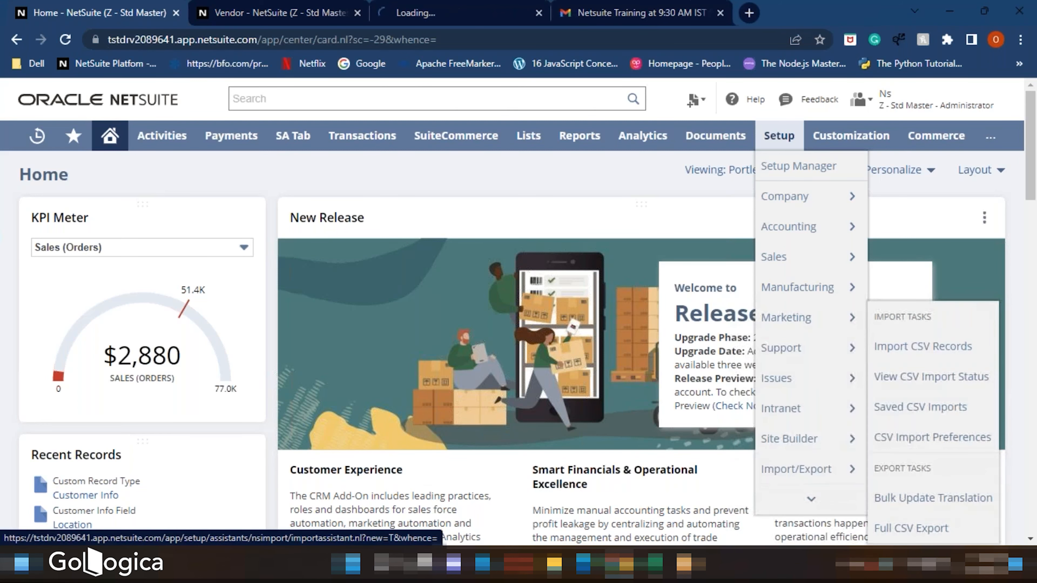
pyautogui.moveTo(458, 15); pyautogui.dragTo(306, 10)
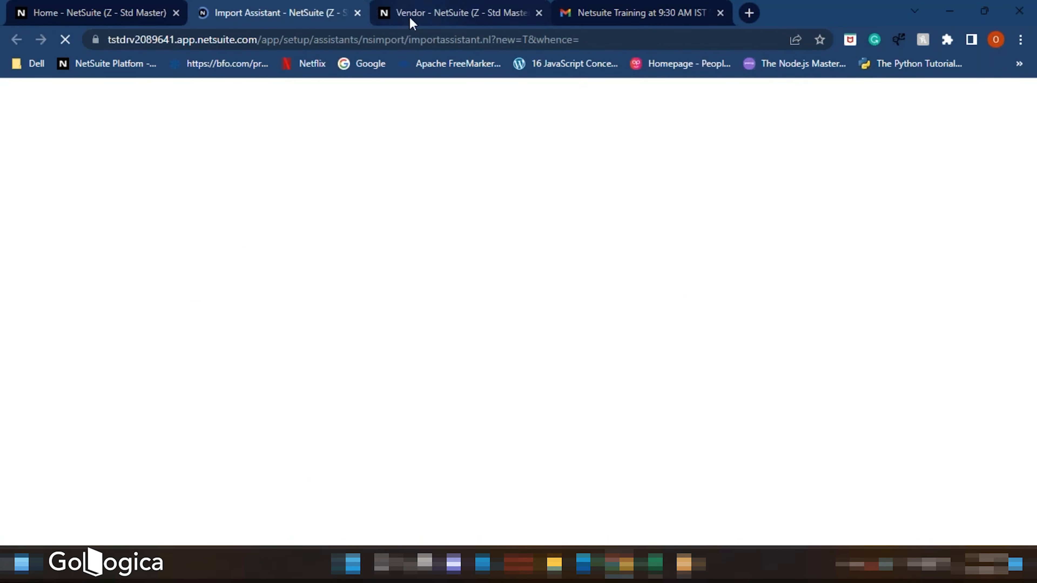
# - Leave the unsaved new vendor form and go to the vendor list
pyautogui.click(402, 14)
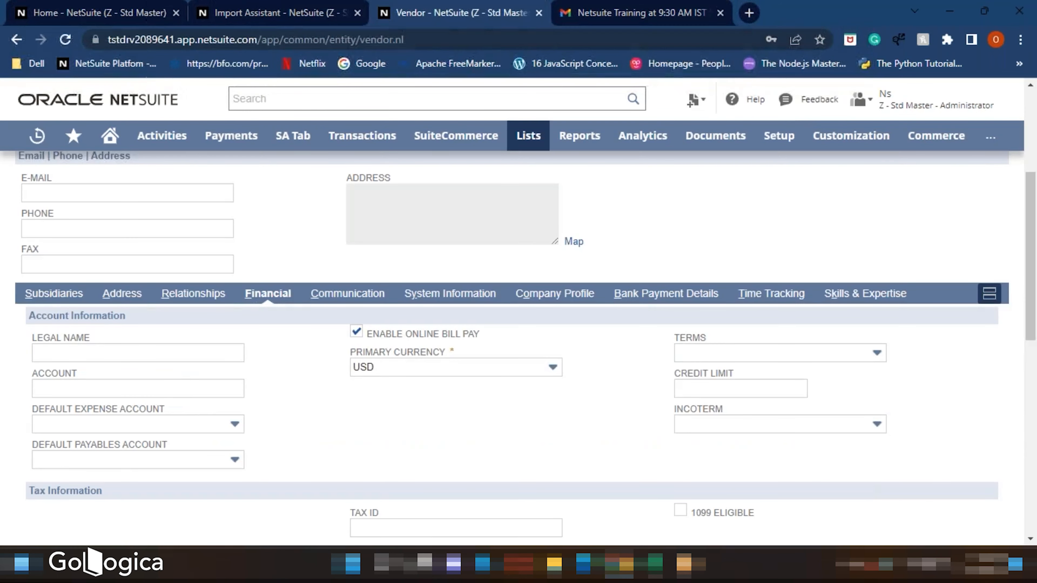
pyautogui.scroll(5, 872, 237)
pyautogui.click(850, 168)
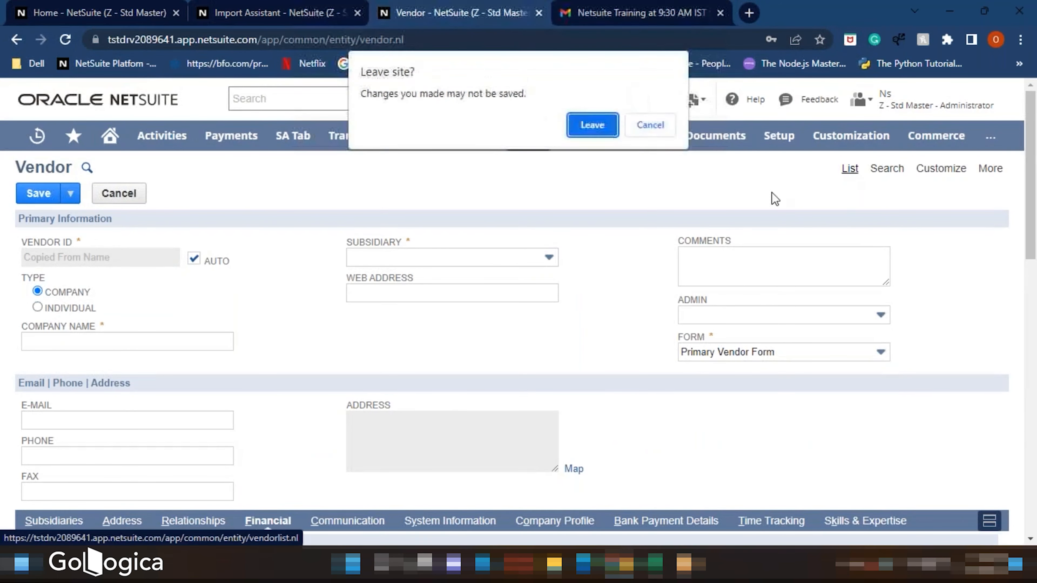
pyautogui.click(591, 126)
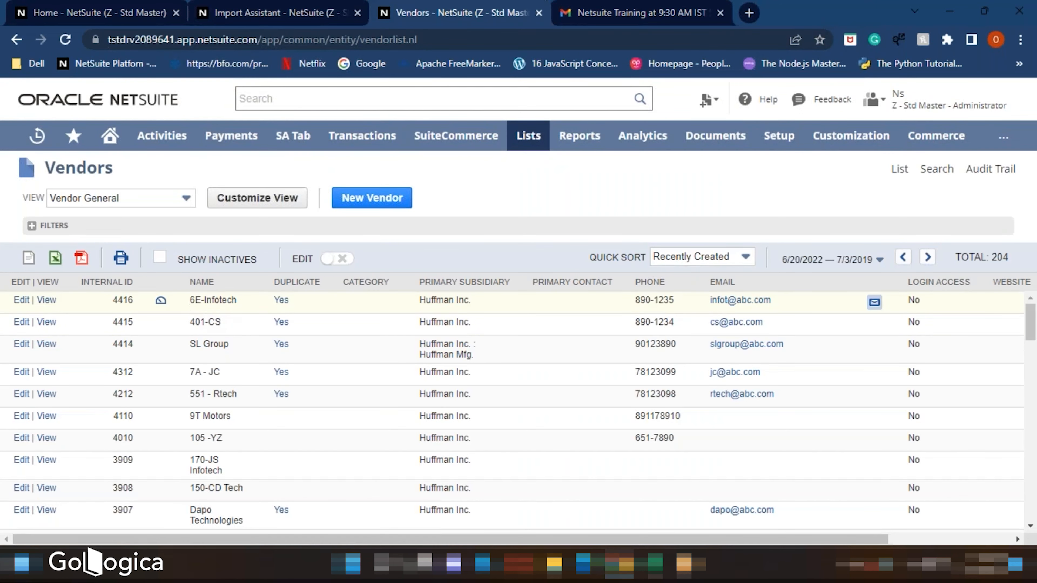
# - Dismiss the Import Assistant welcome, opting not to show it next time
pyautogui.click(253, 13)
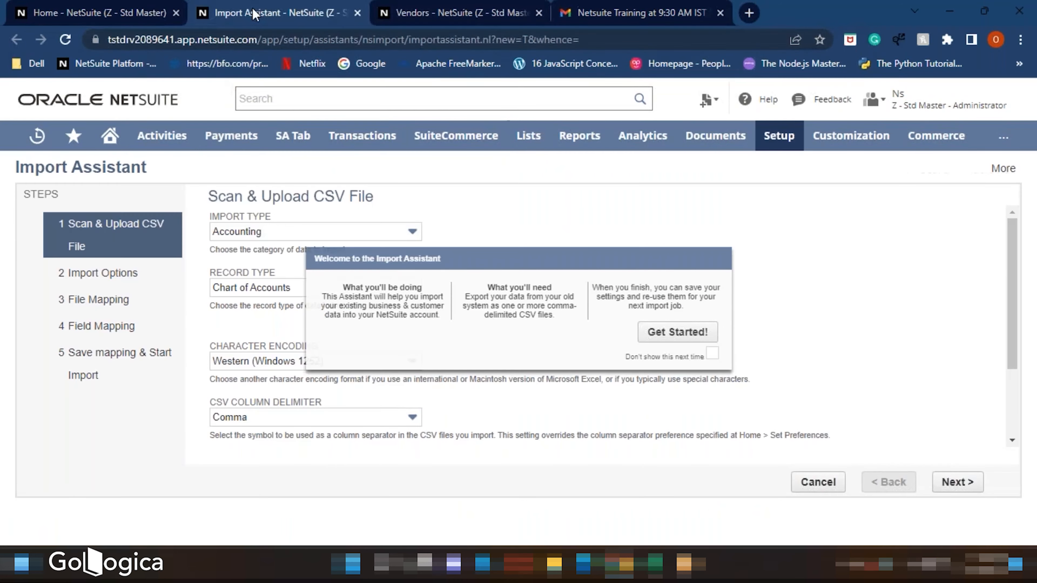
pyautogui.click(712, 352)
pyautogui.click(812, 331)
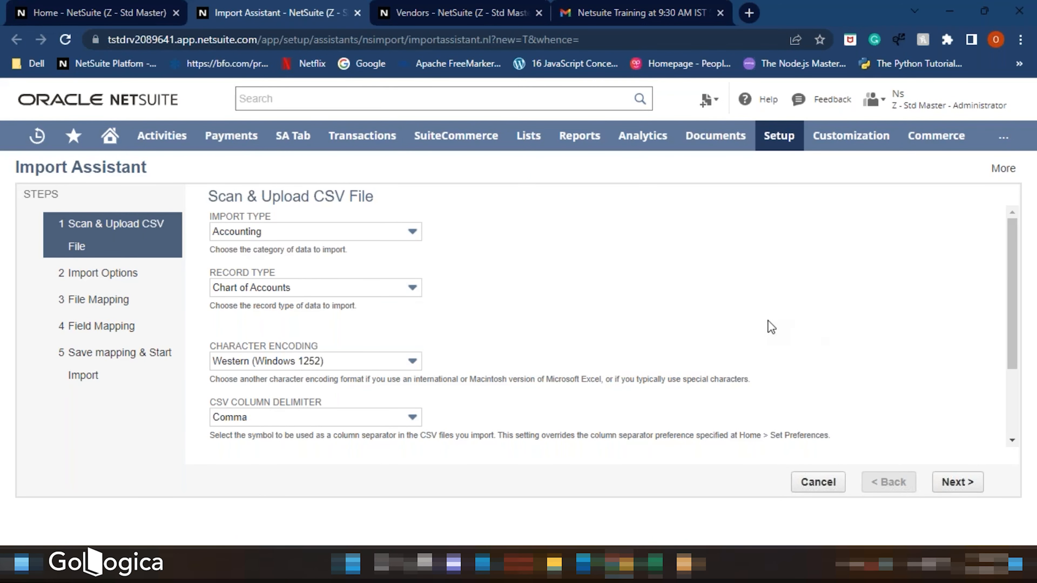
# - Set the import type to Relationships and the record type to Vendors
pyautogui.click(269, 233)
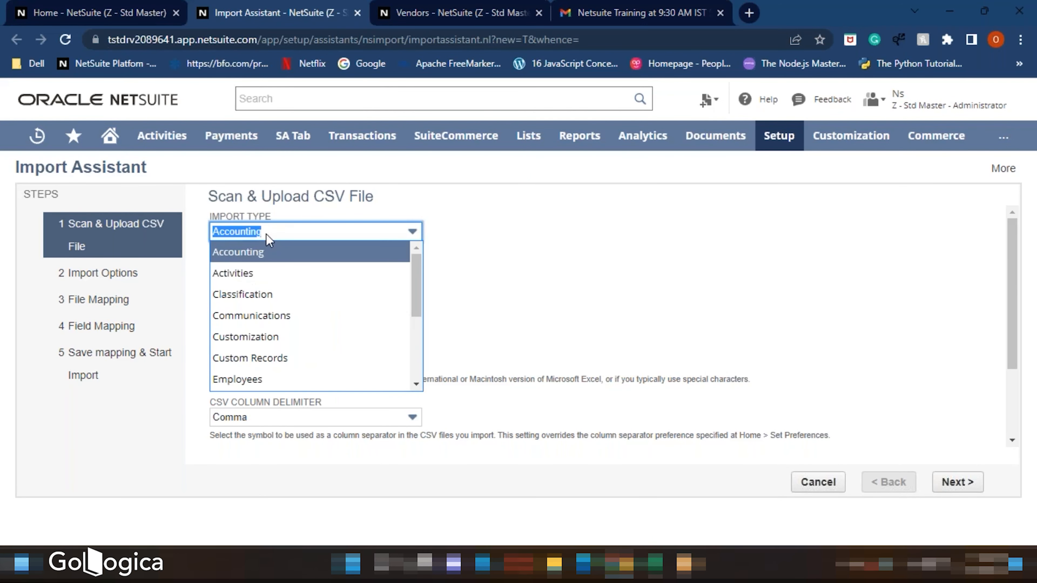
pyautogui.scroll(-3, 278, 281)
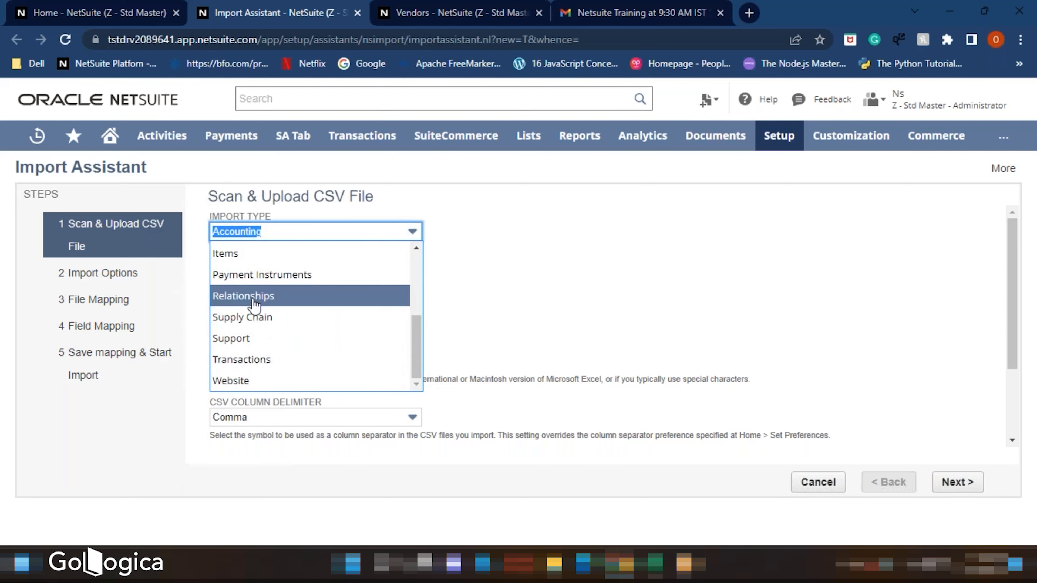
pyautogui.click(253, 302)
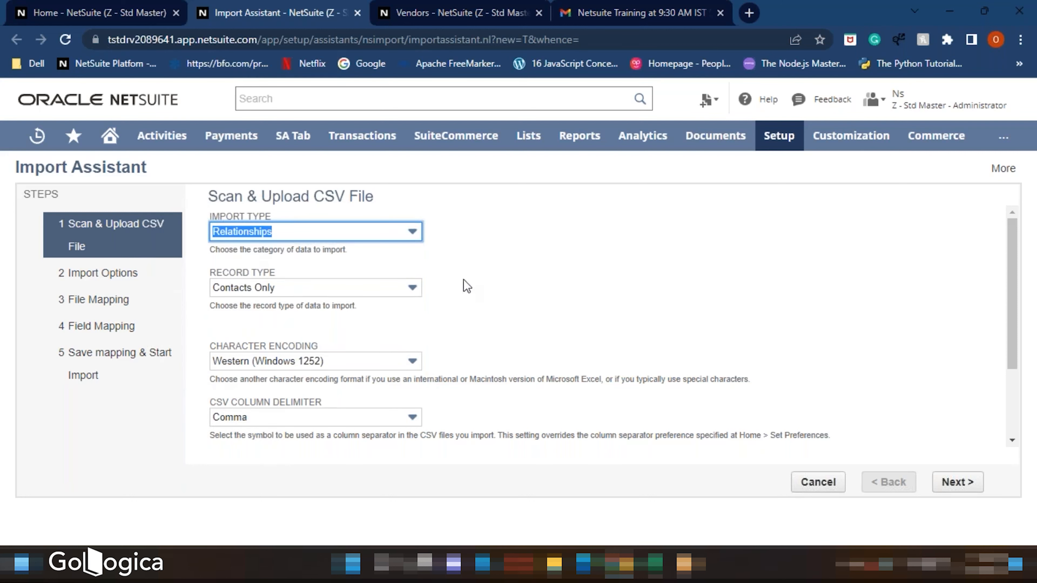
pyautogui.click(407, 250)
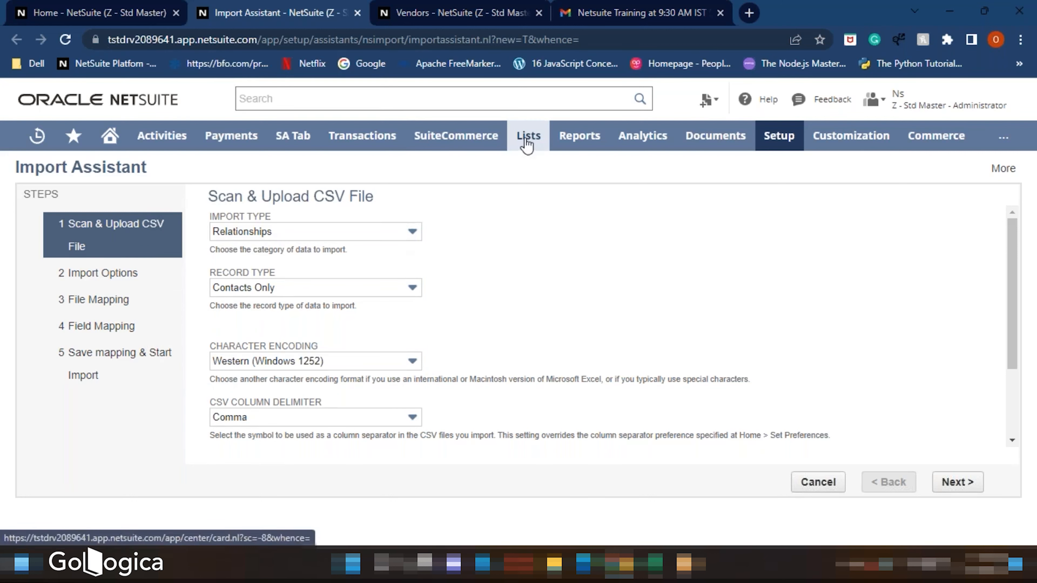
pyautogui.moveTo(528, 135)
pyautogui.moveTo(563, 325)
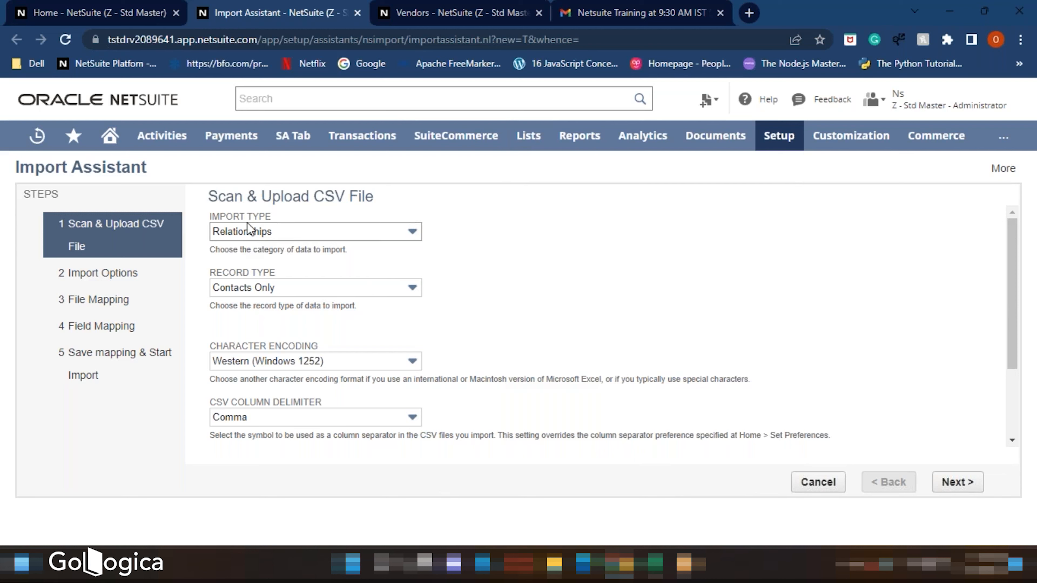
pyautogui.click(248, 288)
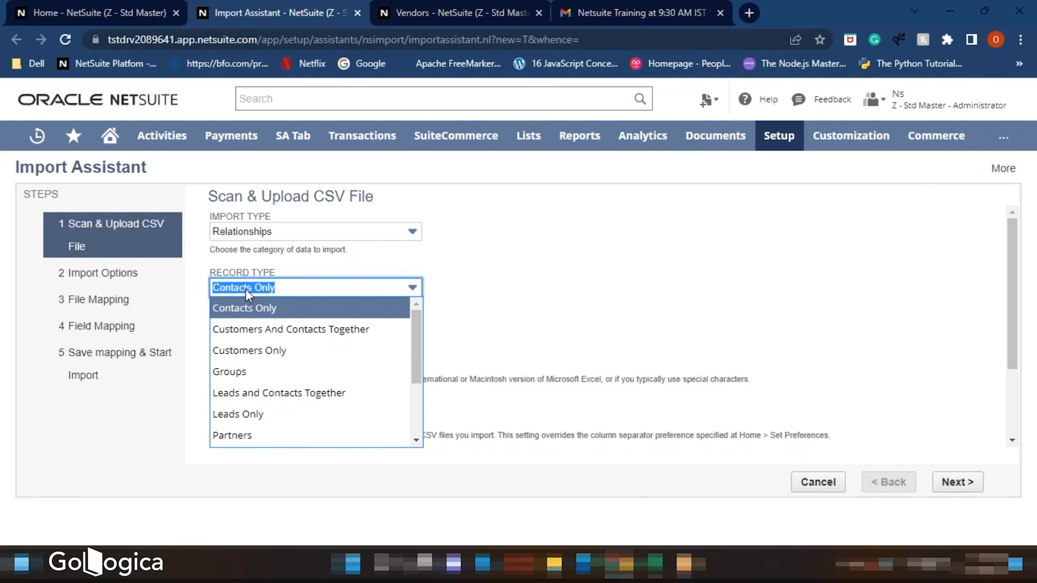
pyautogui.scroll(-3, 245, 327)
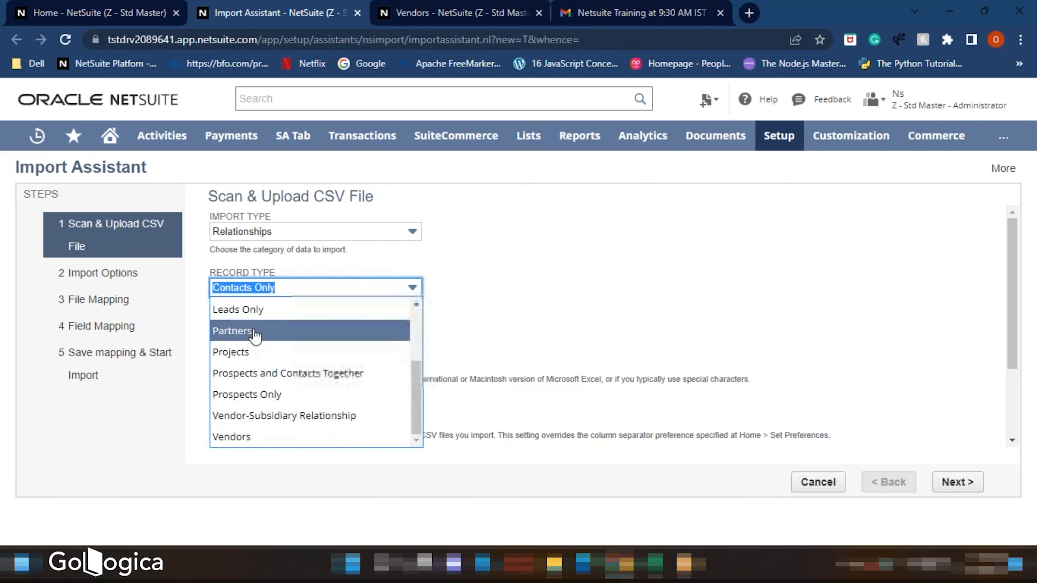
pyautogui.click(256, 437)
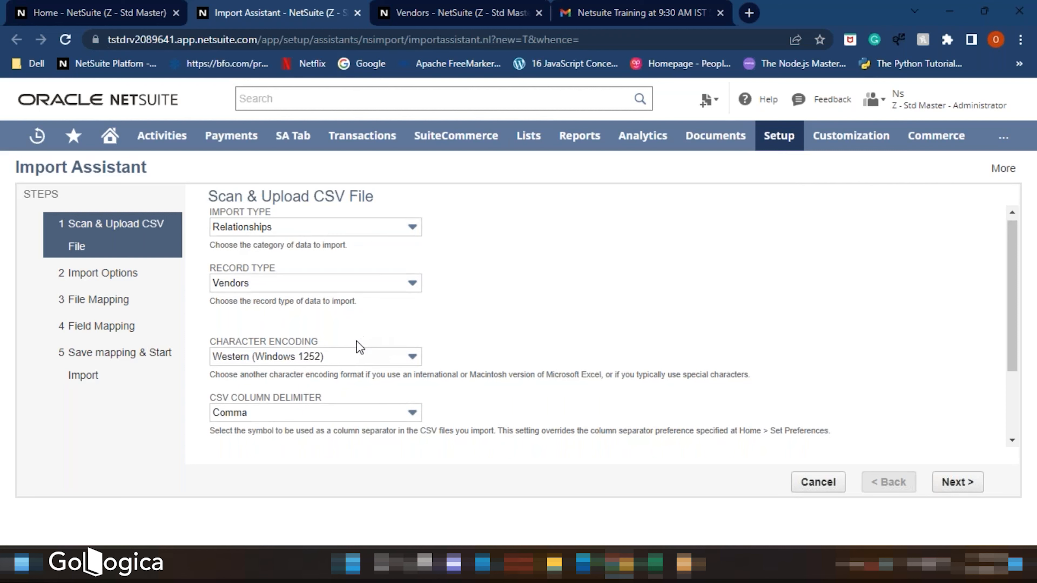
# - Choose the SND Vendors CSV file from the Desktop as the single file to upload
pyautogui.scroll(-3, 359, 347)
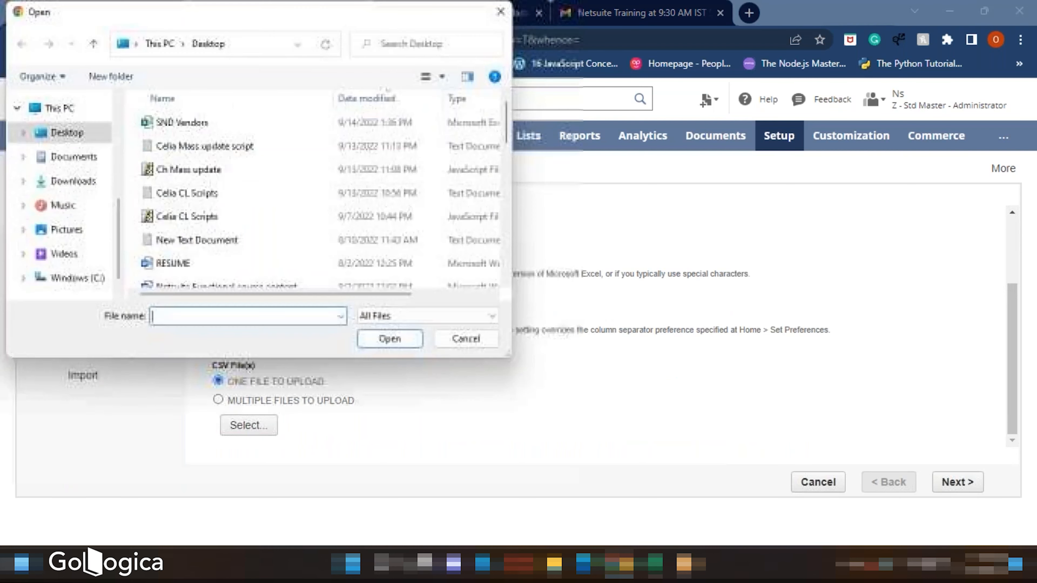
pyautogui.click(187, 132)
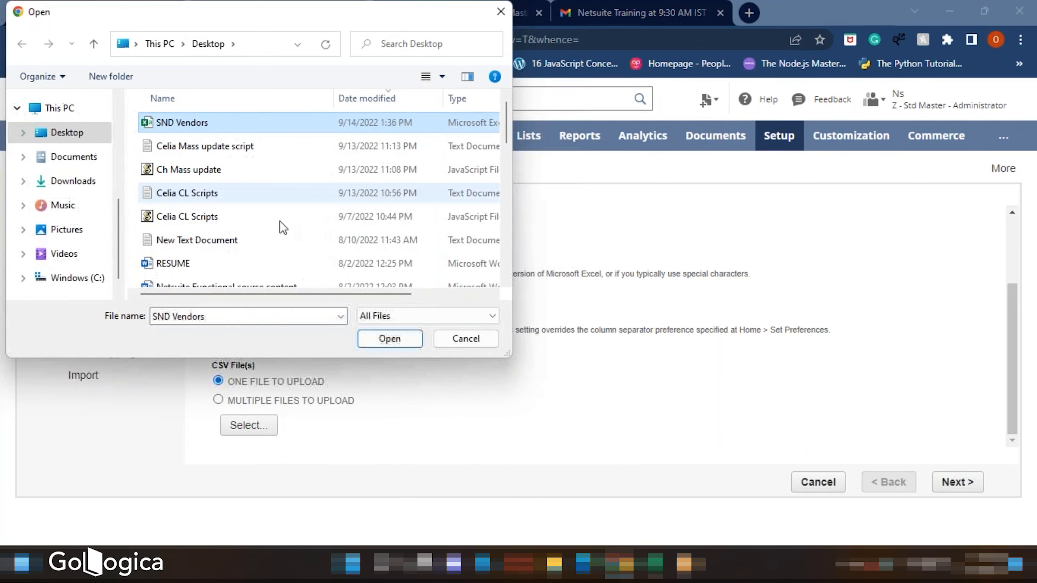
pyautogui.click(389, 339)
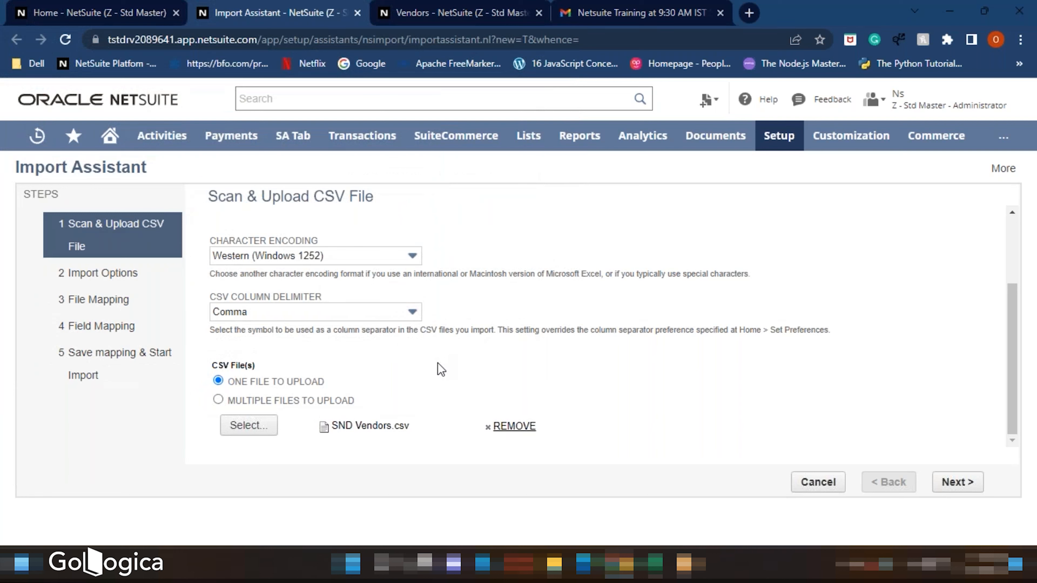
# - Review the available record type and import type options in the assistant's lists
pyautogui.scroll(3, 480, 344)
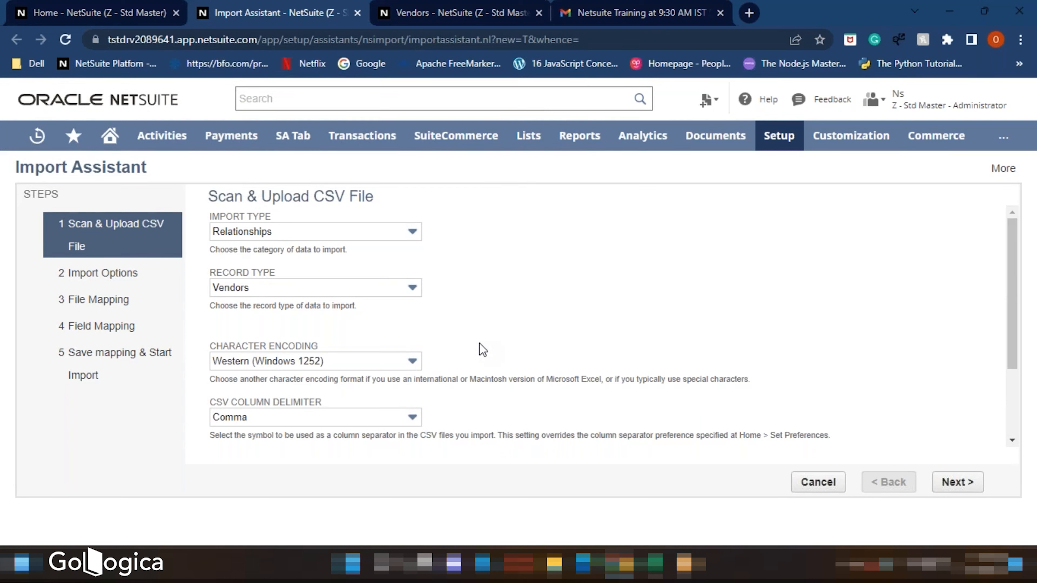
pyautogui.click(378, 284)
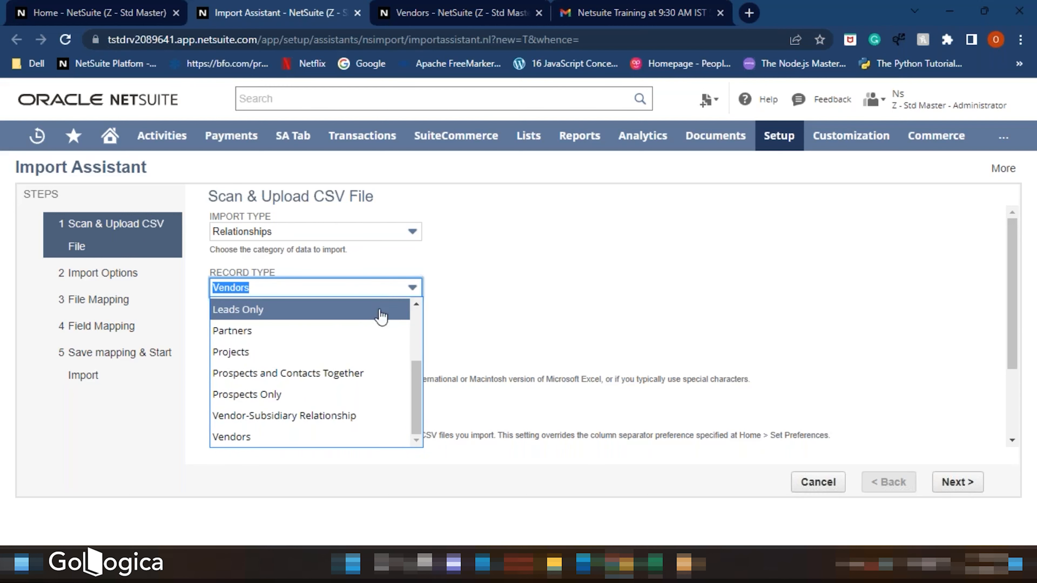
pyautogui.scroll(2, 378, 365)
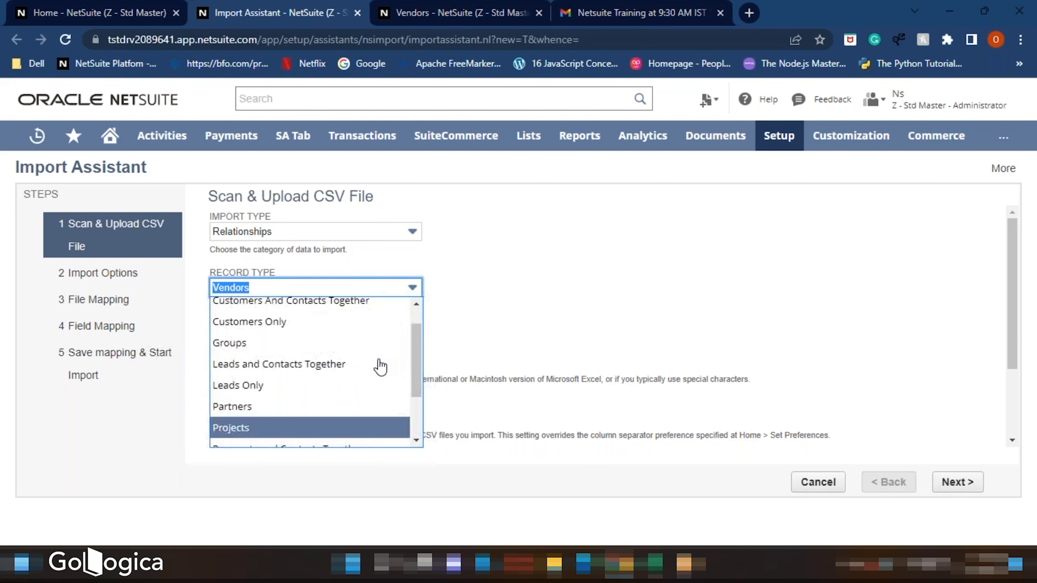
pyautogui.scroll(1, 379, 366)
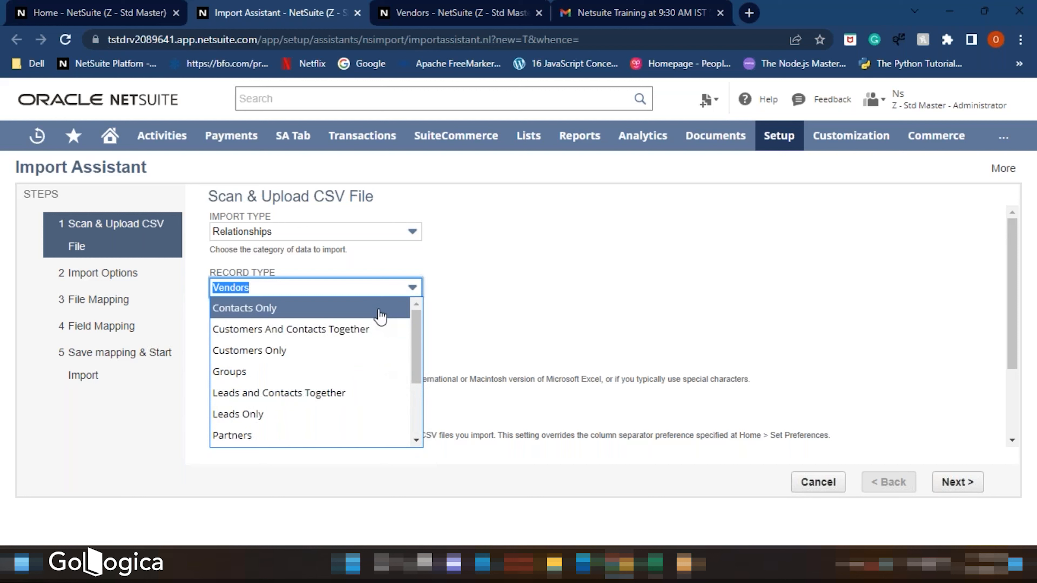
pyautogui.click(524, 302)
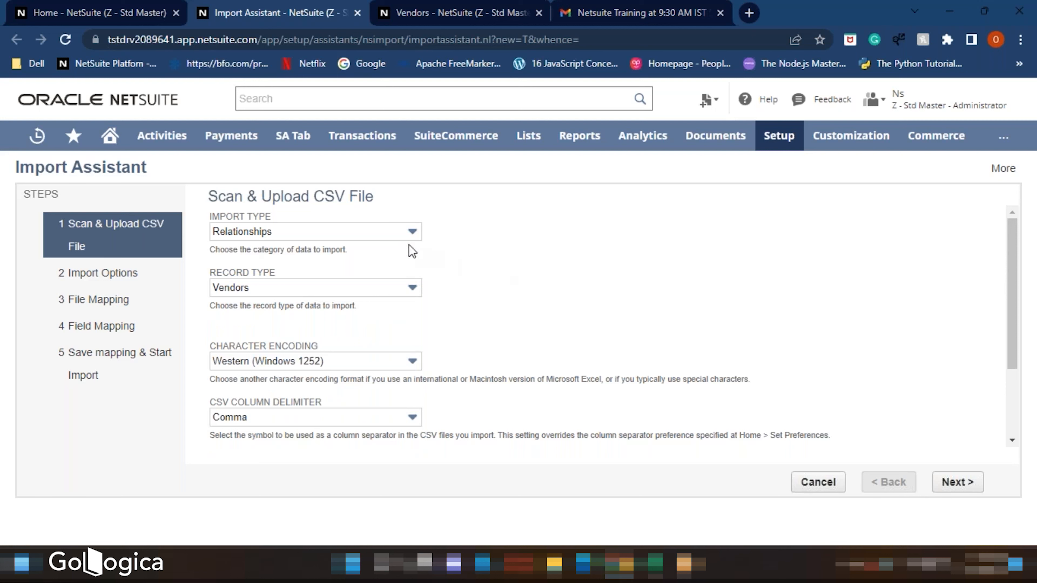
pyautogui.click(247, 235)
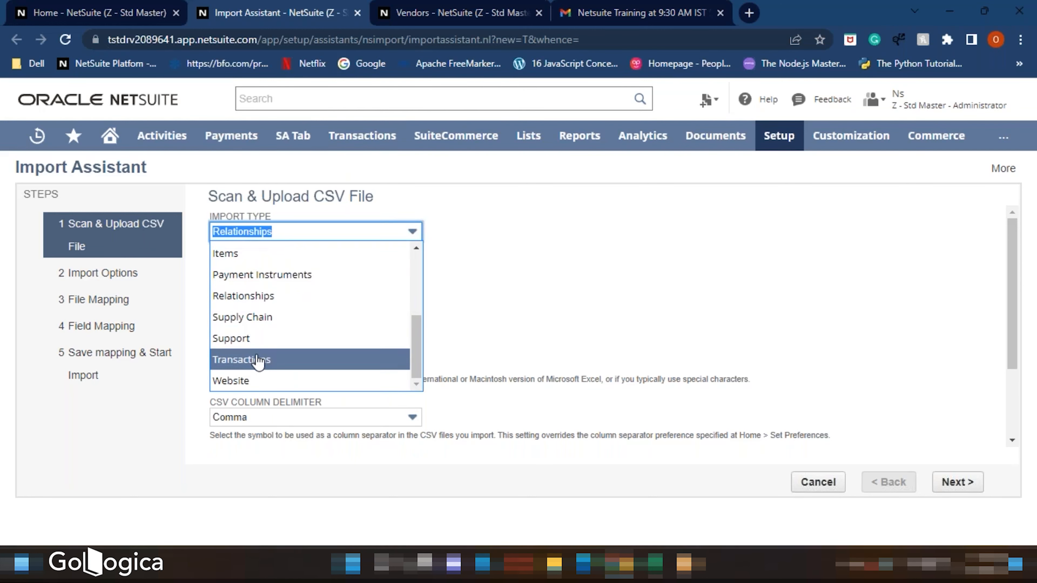
pyautogui.click(378, 196)
pyautogui.moveTo(361, 148)
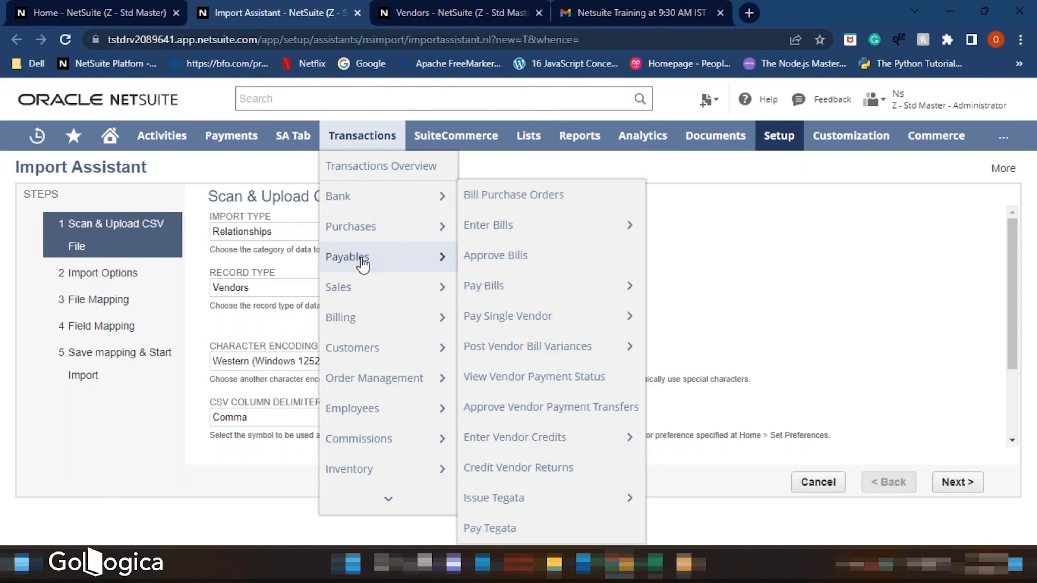
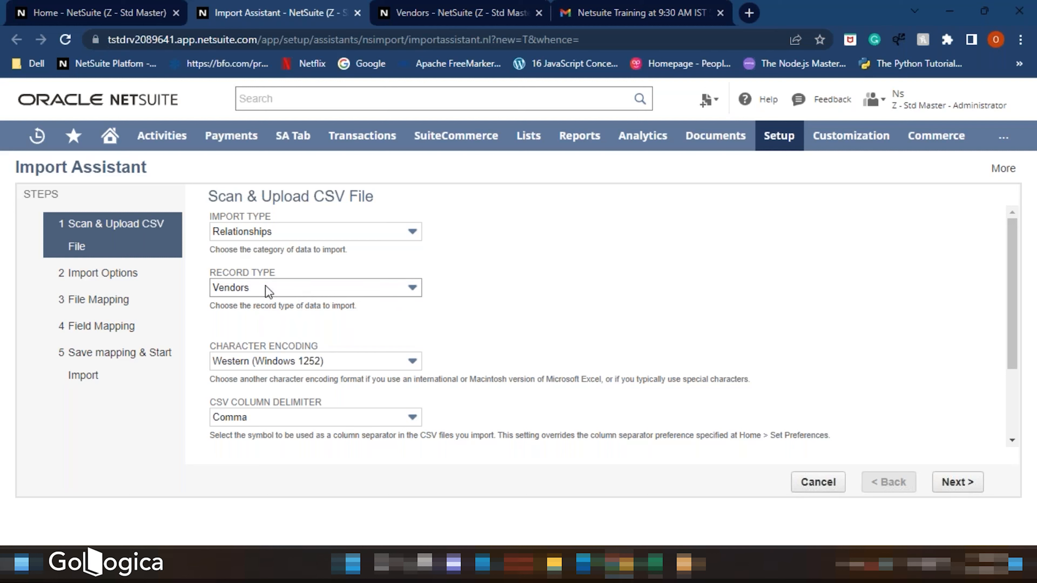
# - Continue past the upload step, keep Add as the data handling option, and proceed to field mapping
pyautogui.scroll(-1, 557, 317)
pyautogui.scroll(-2, 557, 317)
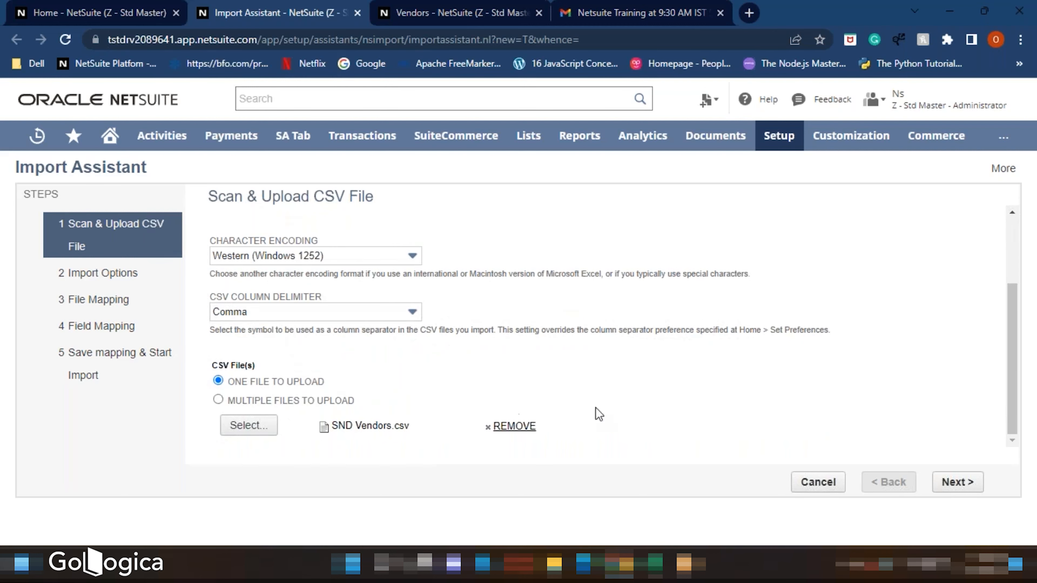
pyautogui.click(953, 482)
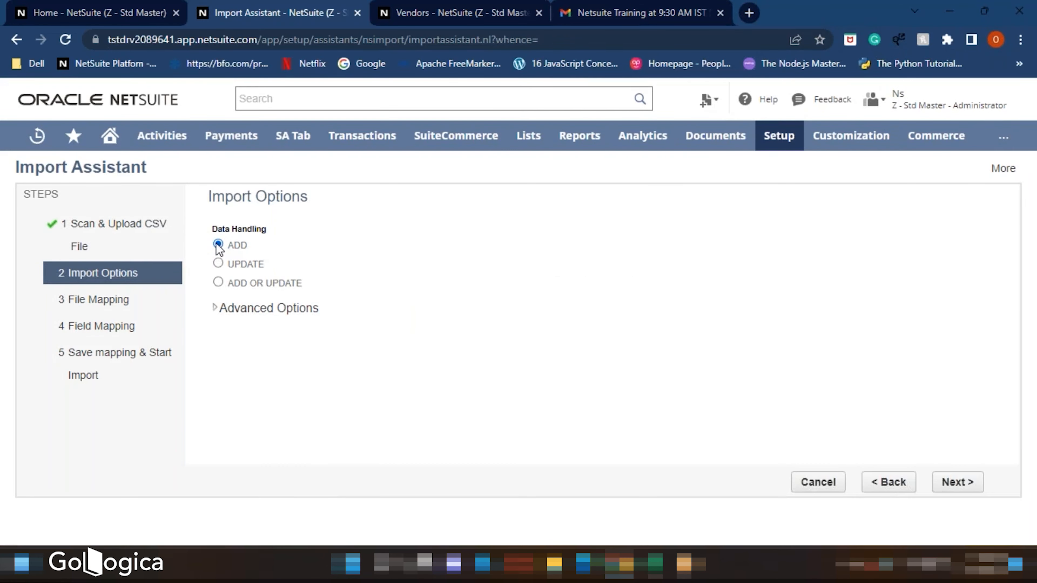
pyautogui.click(214, 310)
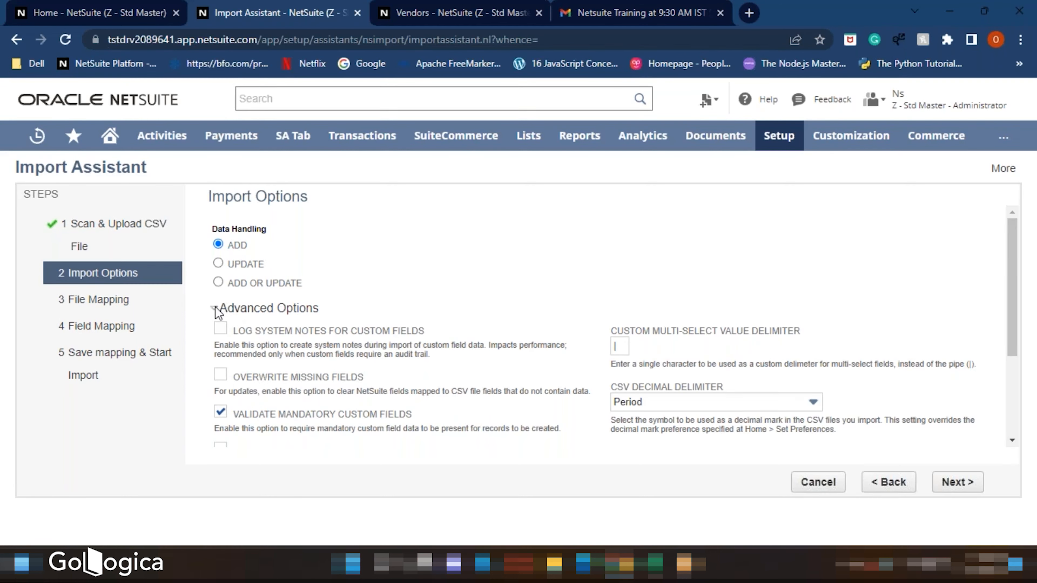
pyautogui.click(215, 310)
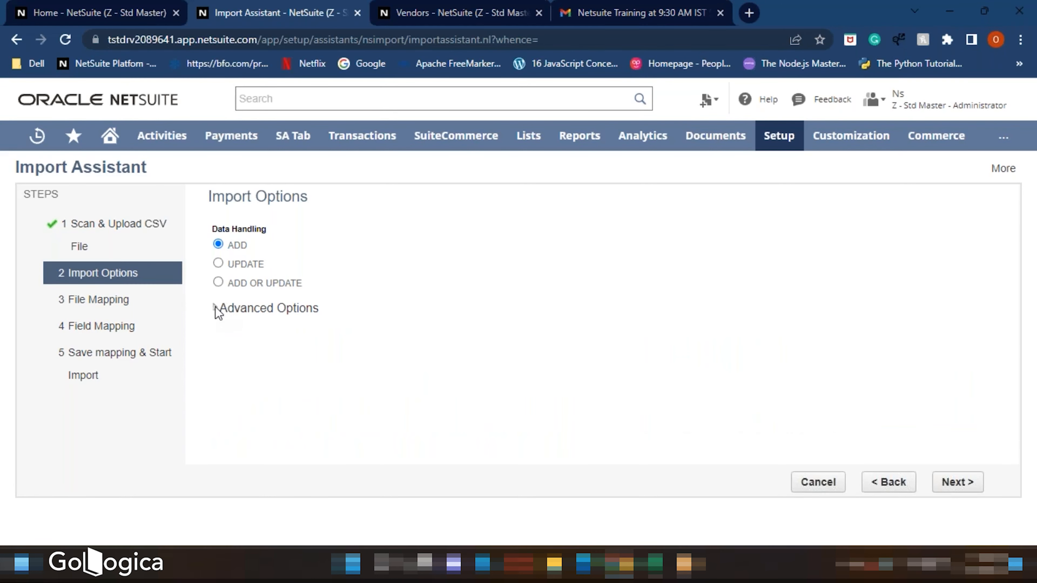
pyautogui.click(954, 483)
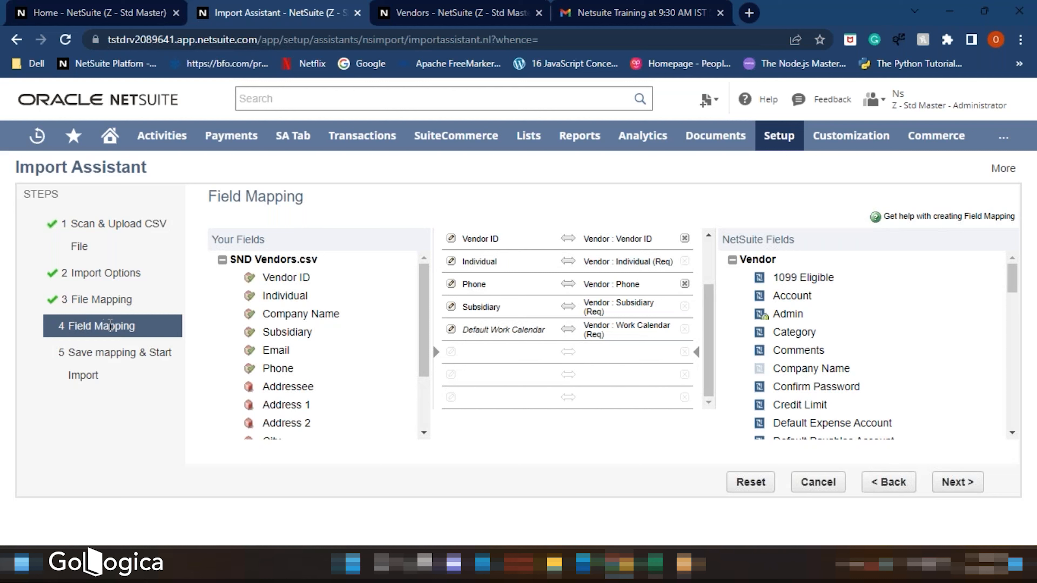
# - Review the automatic mappings between the CSV fields and the NetSuite vendor fields
pyautogui.scroll(-2, 278, 311)
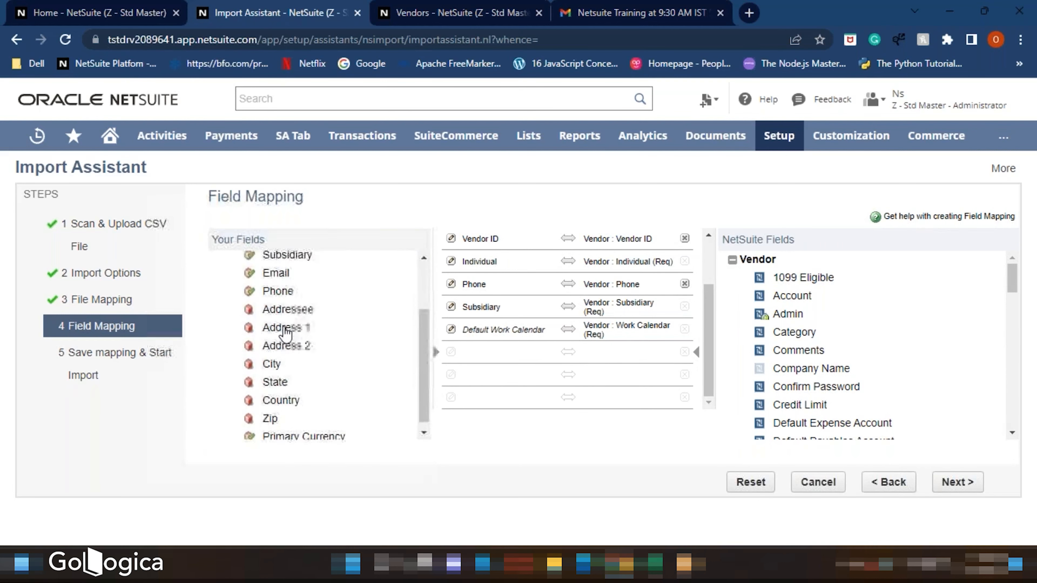
pyautogui.scroll(2, 282, 327)
pyautogui.scroll(-5, 893, 291)
pyautogui.scroll(5, 808, 297)
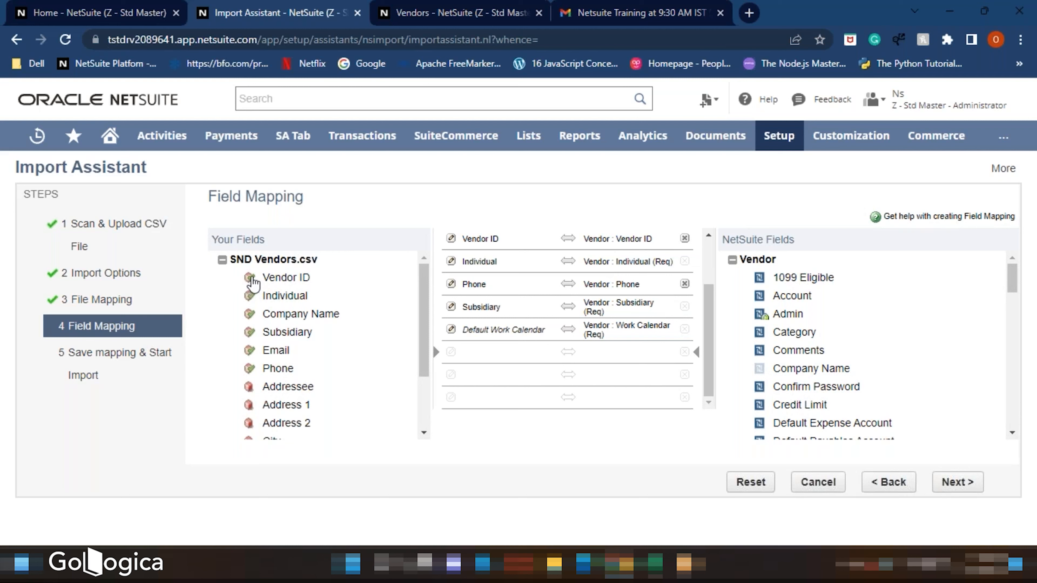
pyautogui.moveTo(248, 352); pyautogui.dragTo(511, 283)
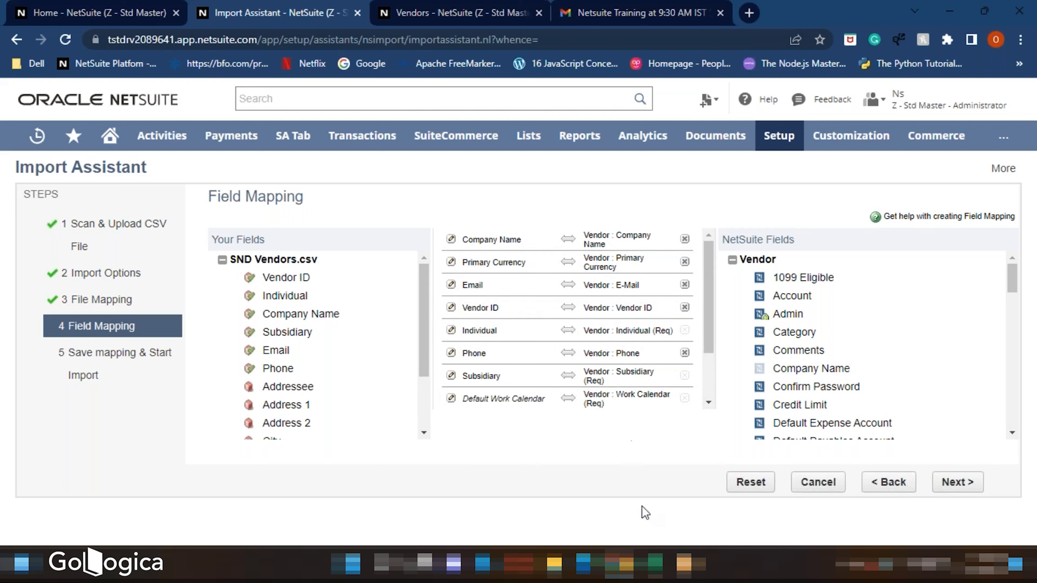
# - Switch to the SND Vendors spreadsheet to check its column headers, then return to the import assistant
pyautogui.click(655, 563)
pyautogui.click(71, 203)
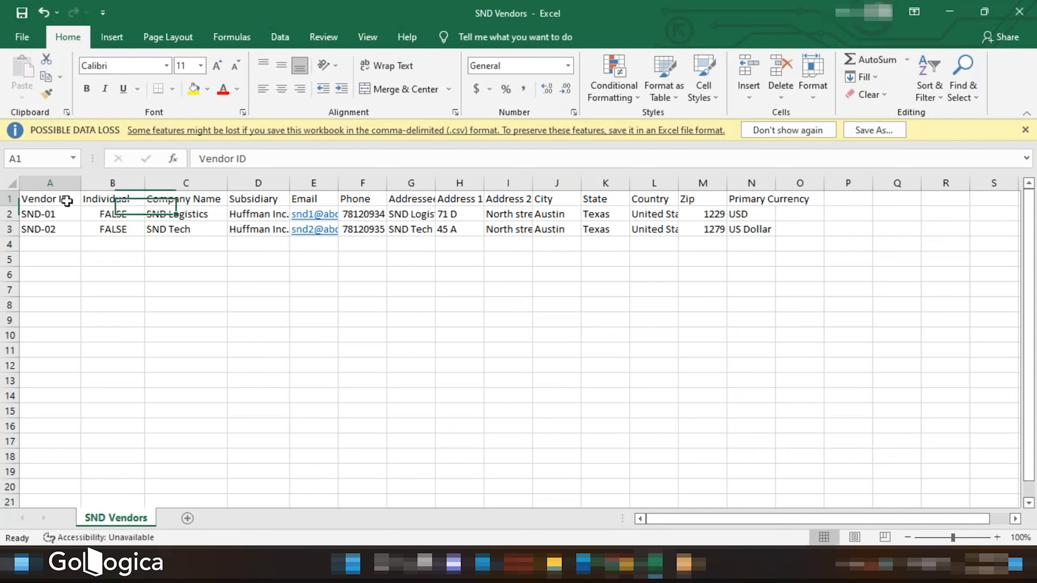
pyautogui.click(115, 202)
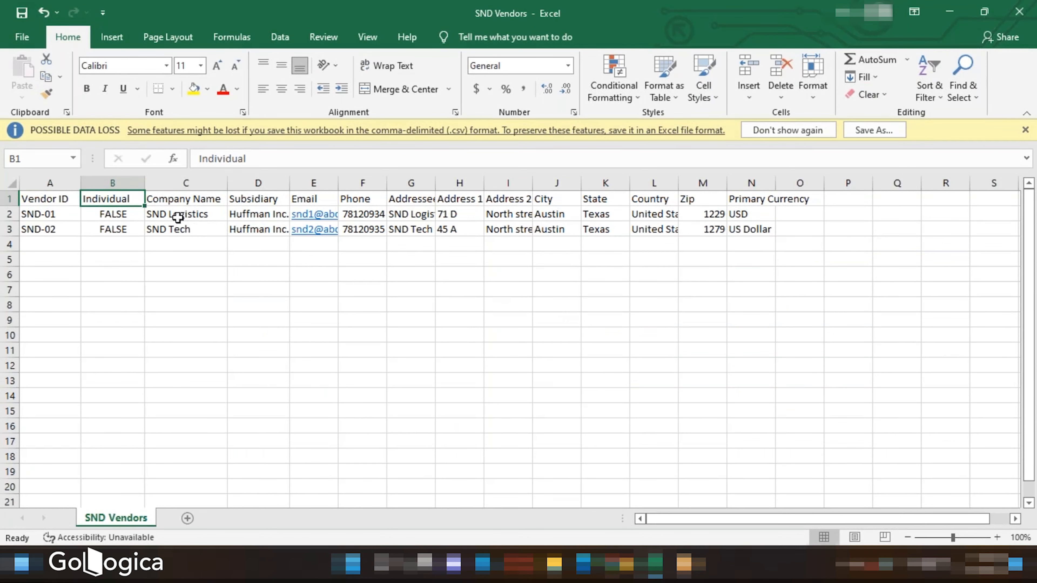
pyautogui.click(655, 566)
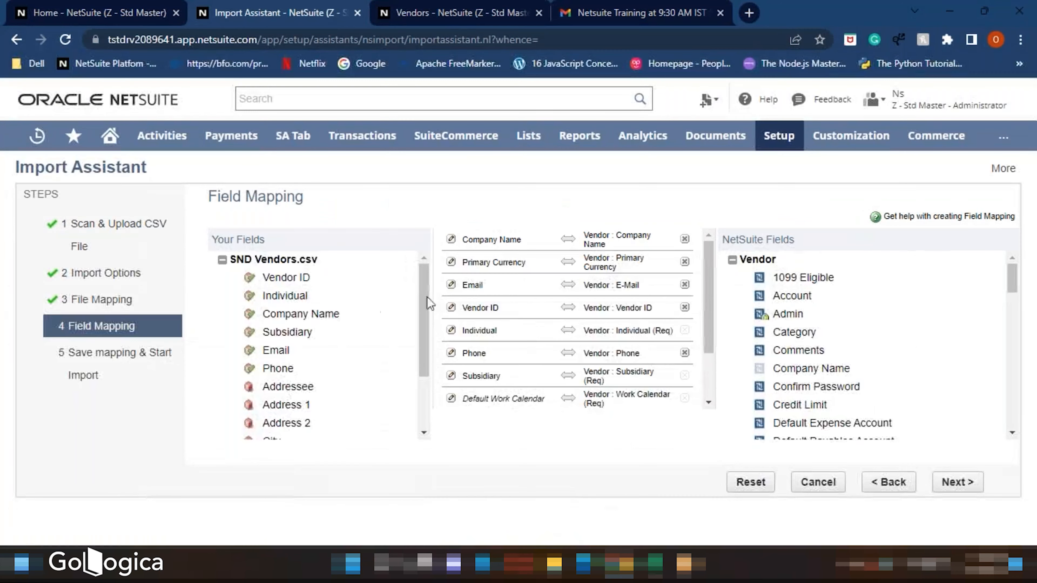
# - Add the Addressee, Address 1, Address 2, City, State, Country and Zip CSV fields to the mapping list
pyautogui.scroll(-3, 347, 347)
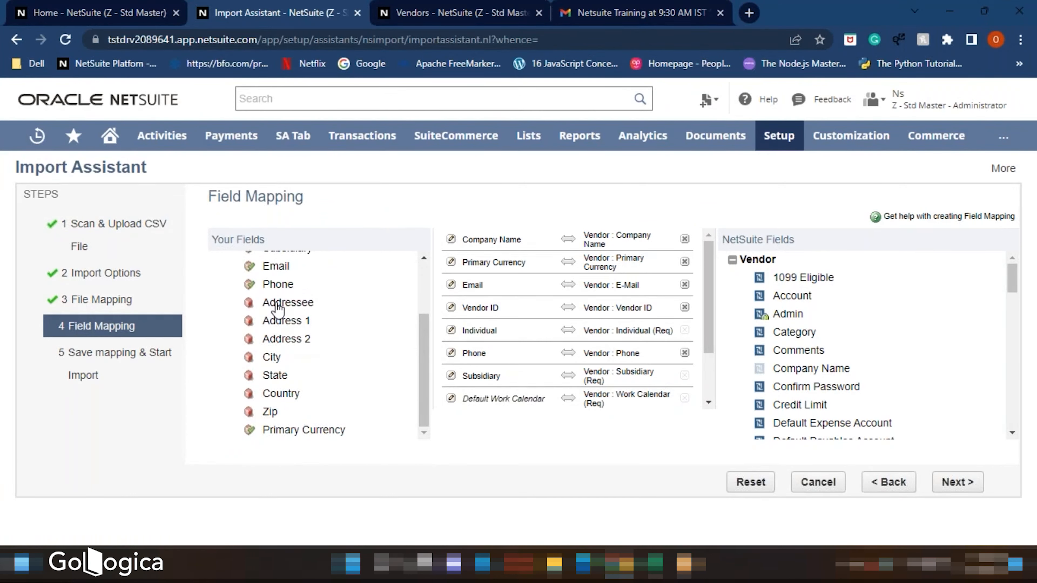
pyautogui.scroll(-3, 494, 307)
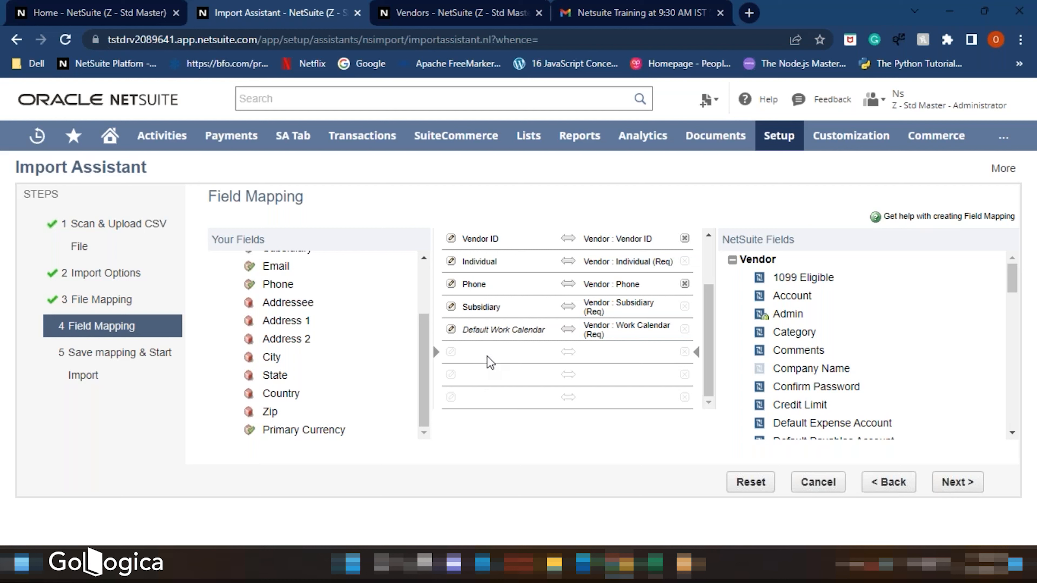
pyautogui.click(286, 304)
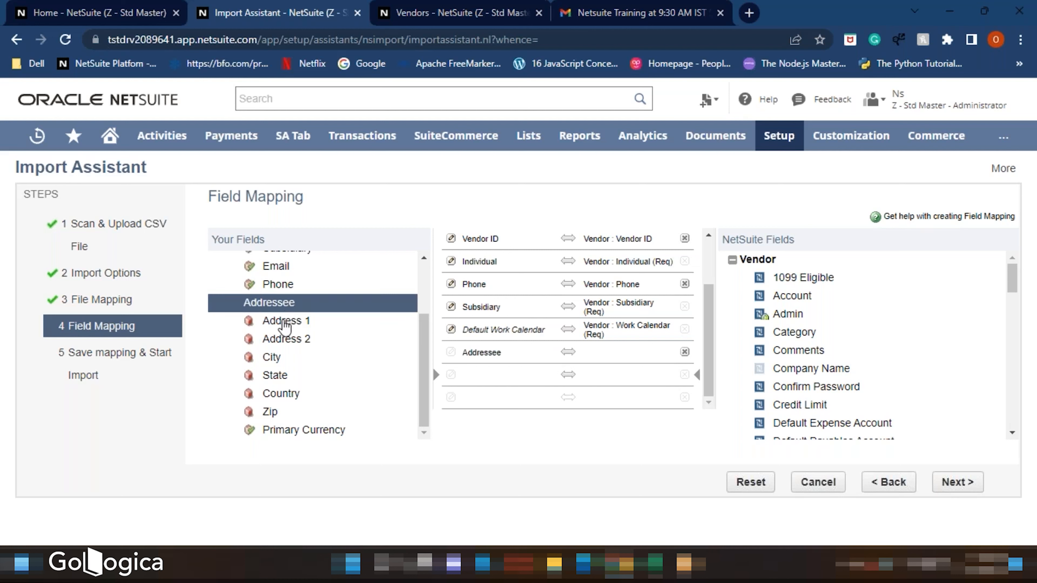
pyautogui.click(288, 321)
pyautogui.click(281, 340)
pyautogui.click(271, 358)
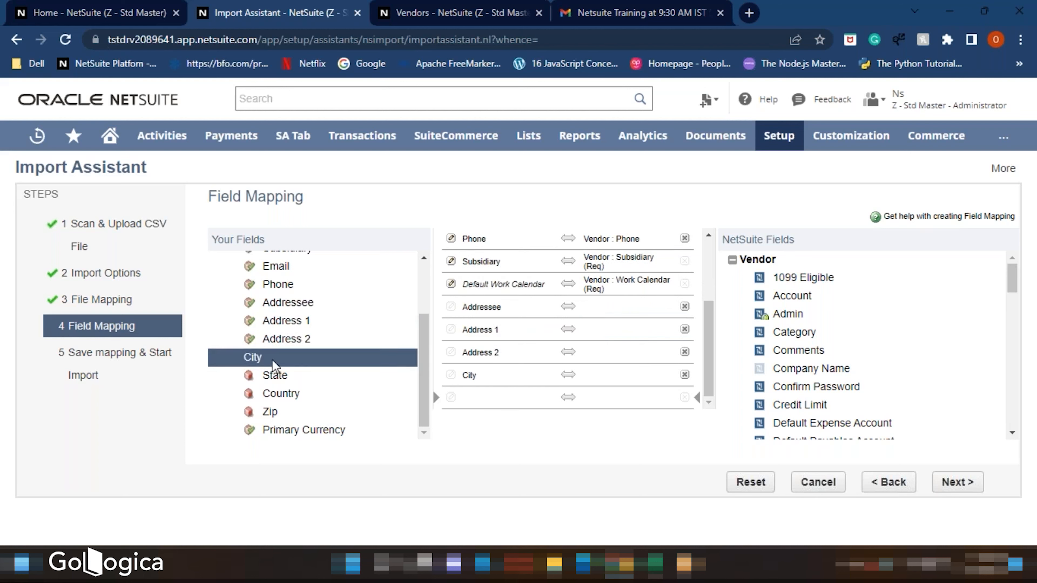
pyautogui.click(272, 376)
pyautogui.click(277, 392)
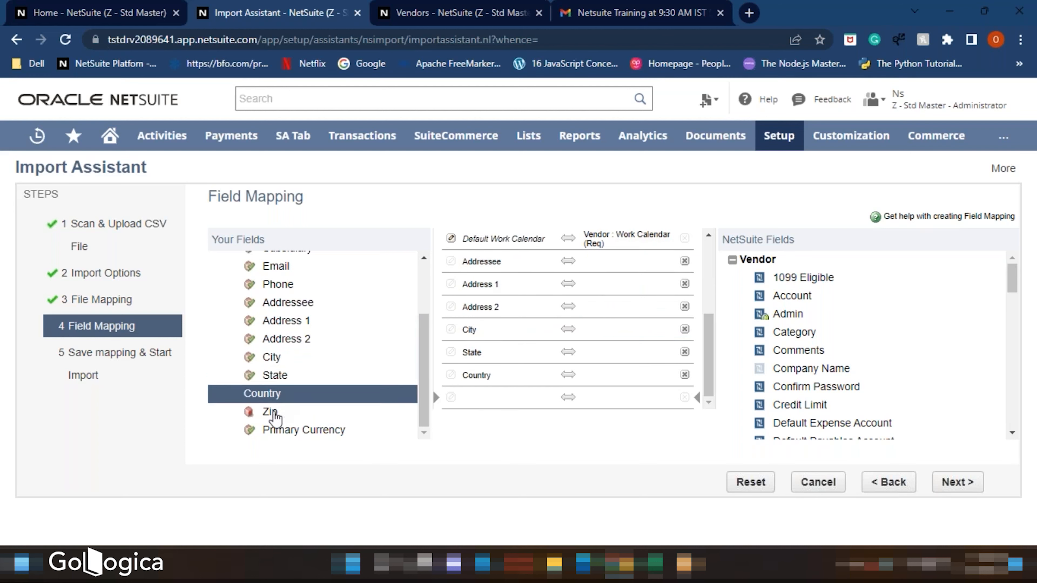
pyautogui.click(272, 413)
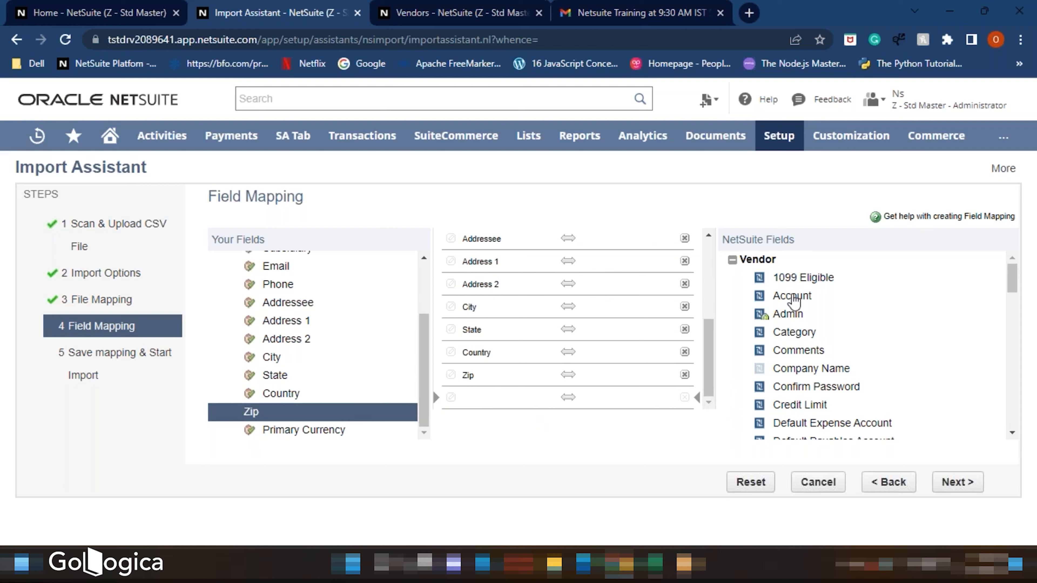
# - Expand Vendor - Address 1 in the NetSuite fields and map Country and Zip to its Country (Req) and Zip fields
pyautogui.scroll(-4, 794, 303)
pyautogui.scroll(-15, 764, 305)
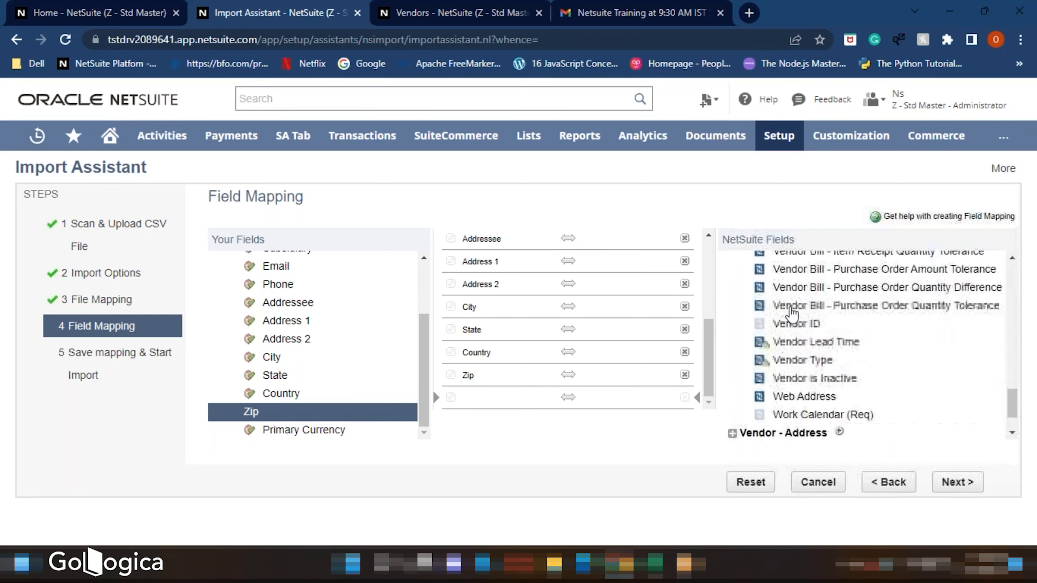
pyautogui.click(732, 376)
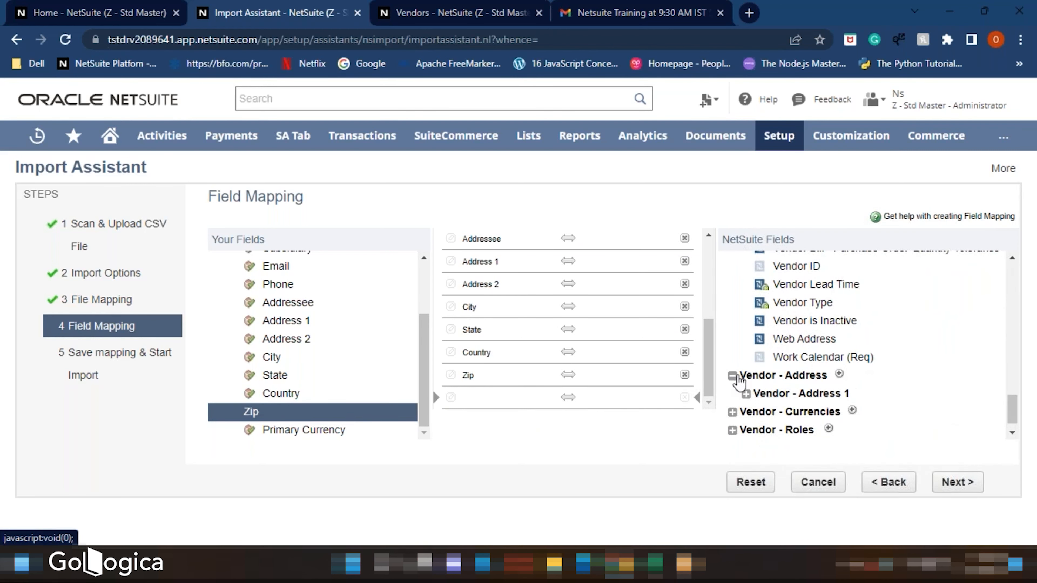
pyautogui.click(746, 393)
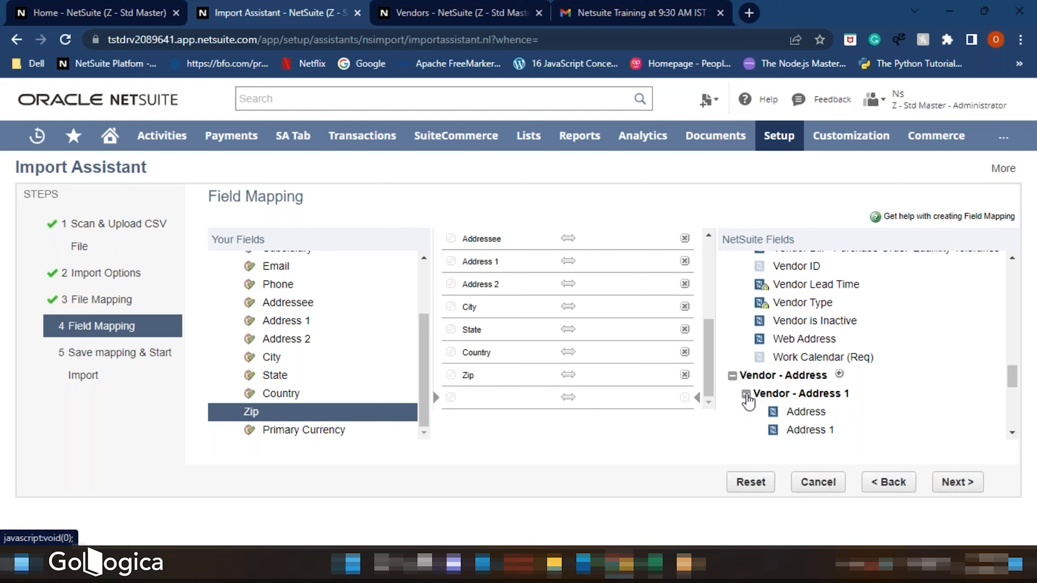
pyautogui.scroll(-2, 816, 395)
pyautogui.click(638, 378)
pyautogui.scroll(-4, 825, 375)
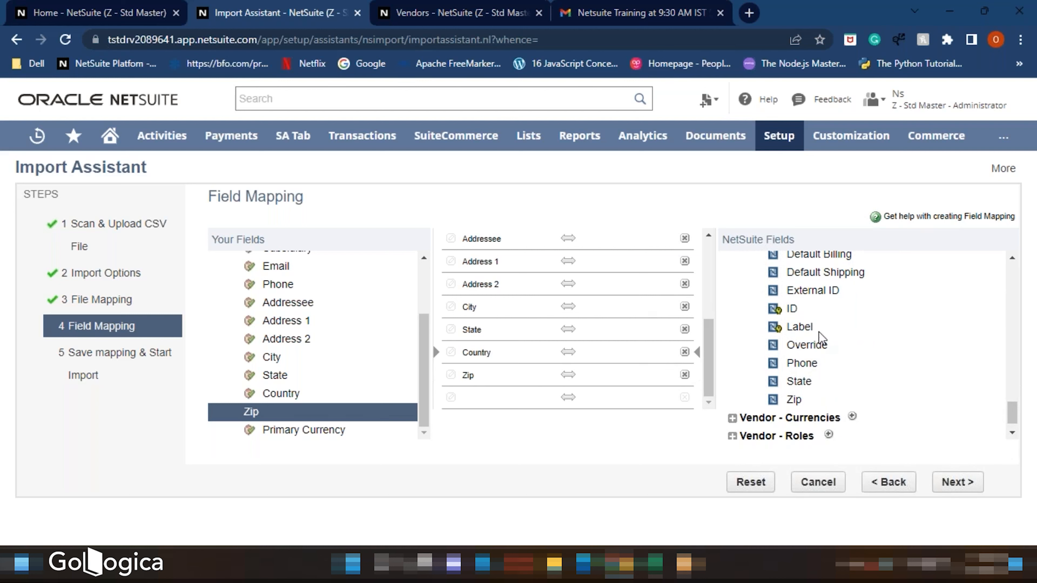
pyautogui.scroll(2, 821, 343)
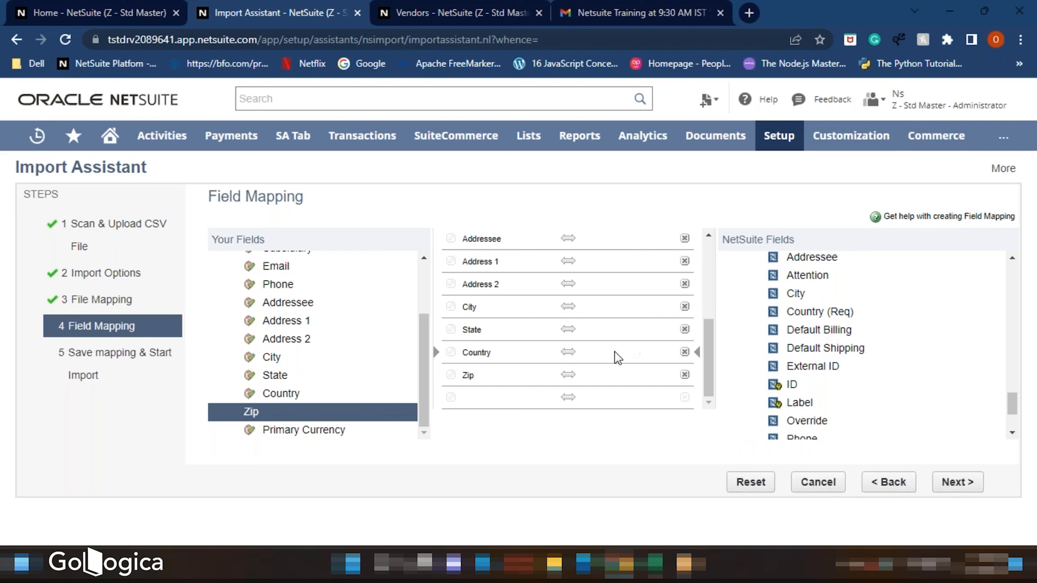
pyautogui.click(794, 313)
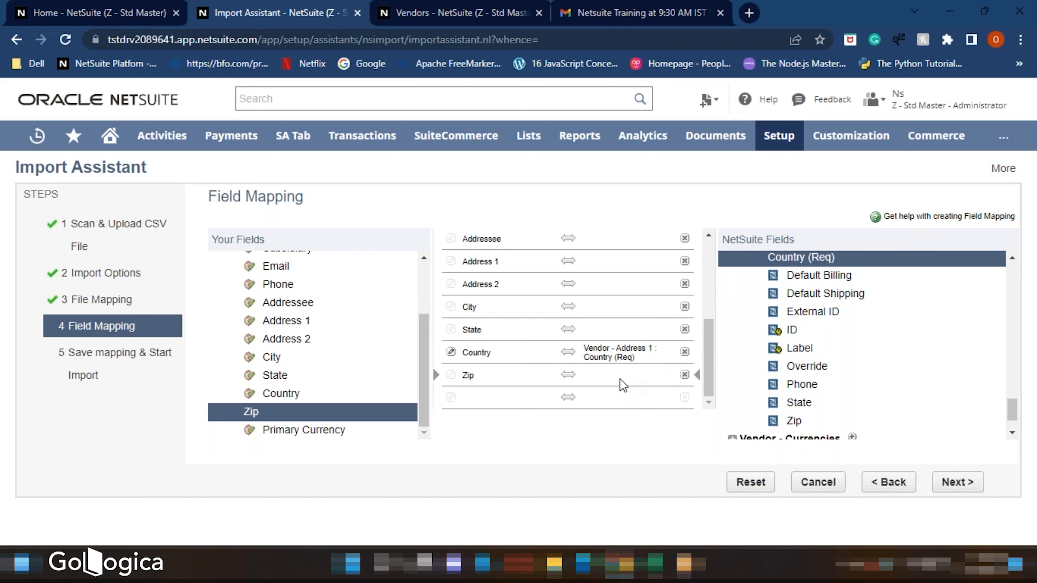
pyautogui.click(793, 422)
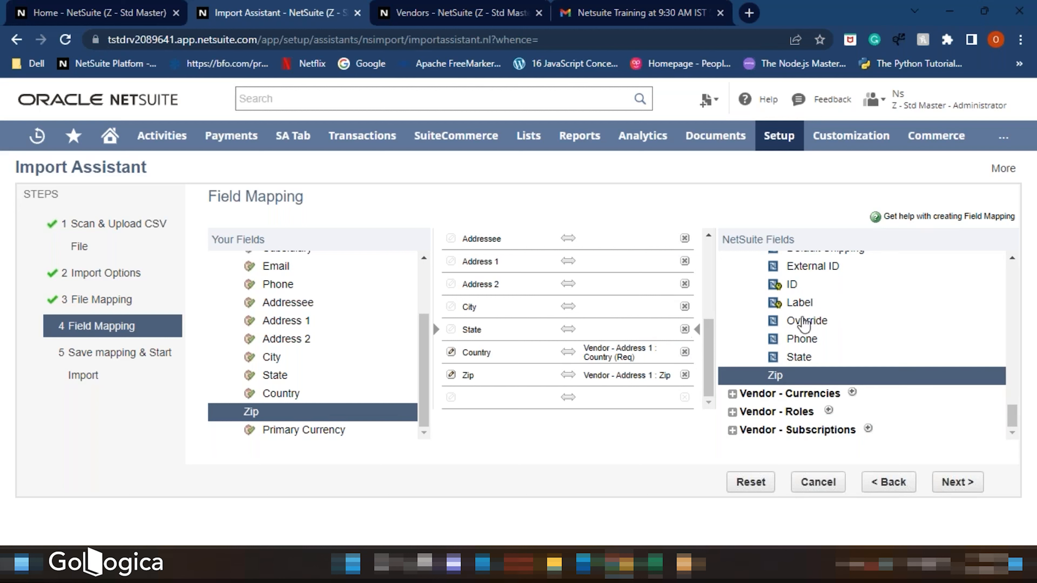
# - Map the State and City rows to the State and City fields of Vendor - Address 1
pyautogui.scroll(3, 840, 322)
pyautogui.scroll(-4, 840, 327)
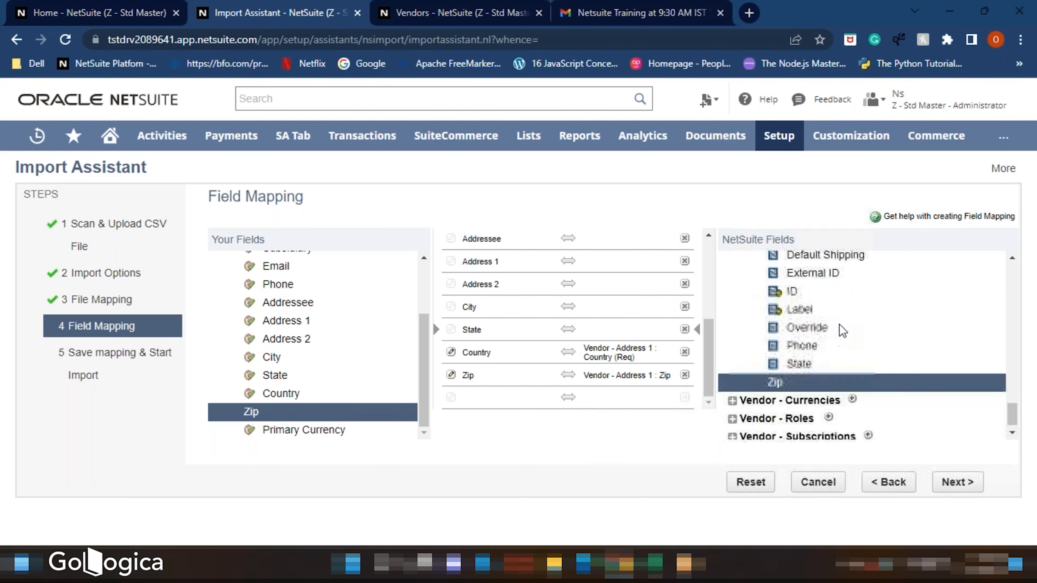
pyautogui.click(802, 359)
pyautogui.click(634, 307)
pyautogui.scroll(4, 835, 336)
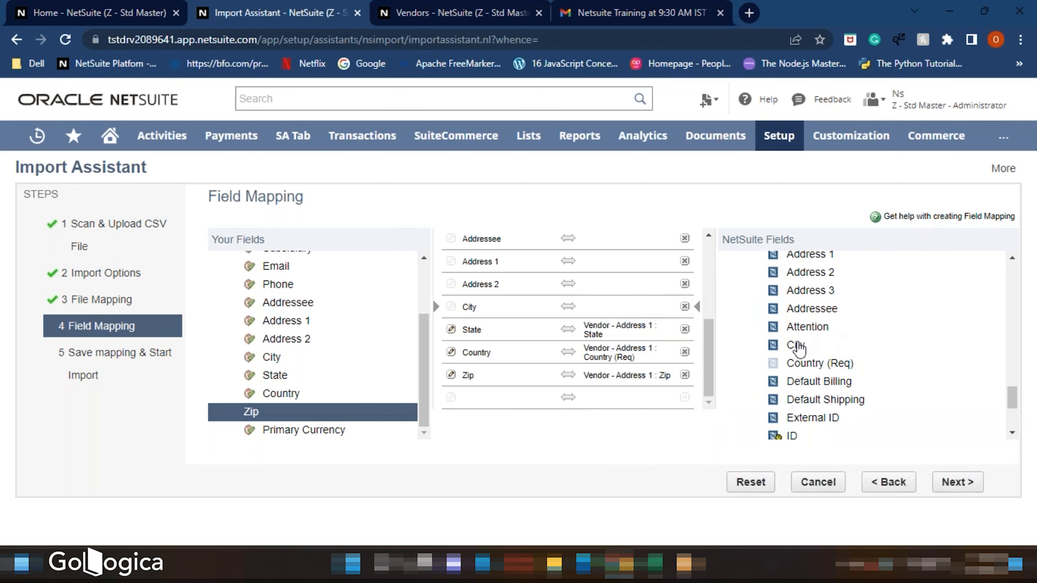
pyautogui.click(798, 345)
# - Map Address 1, Address 2 and Addressee to the matching Vendor - Address 1 fields
pyautogui.scroll(5, 833, 330)
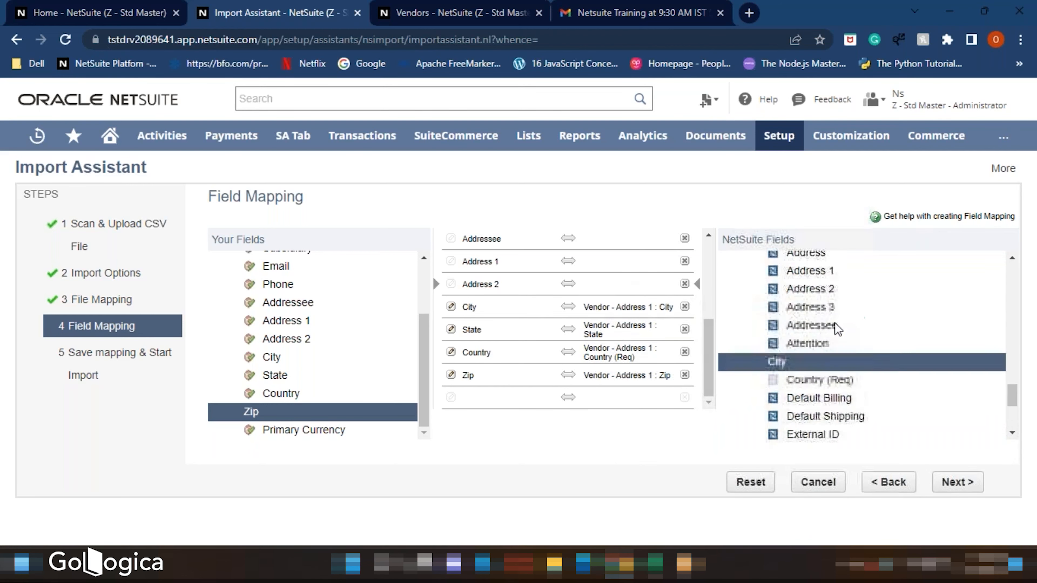
pyautogui.click(818, 341)
pyautogui.click(639, 263)
pyautogui.scroll(4, 821, 363)
pyautogui.click(810, 390)
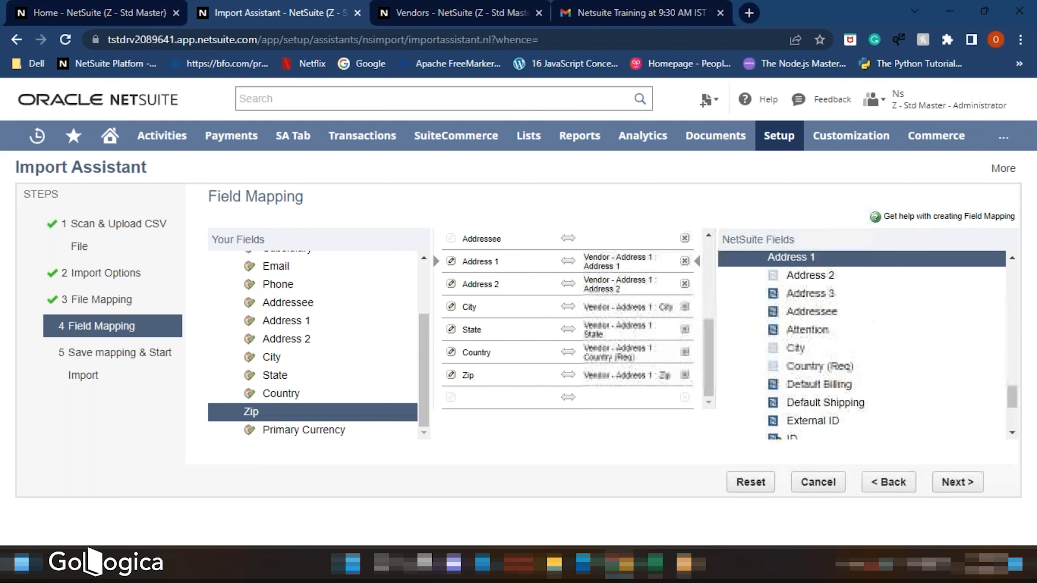
pyautogui.scroll(3, 633, 326)
pyautogui.click(652, 319)
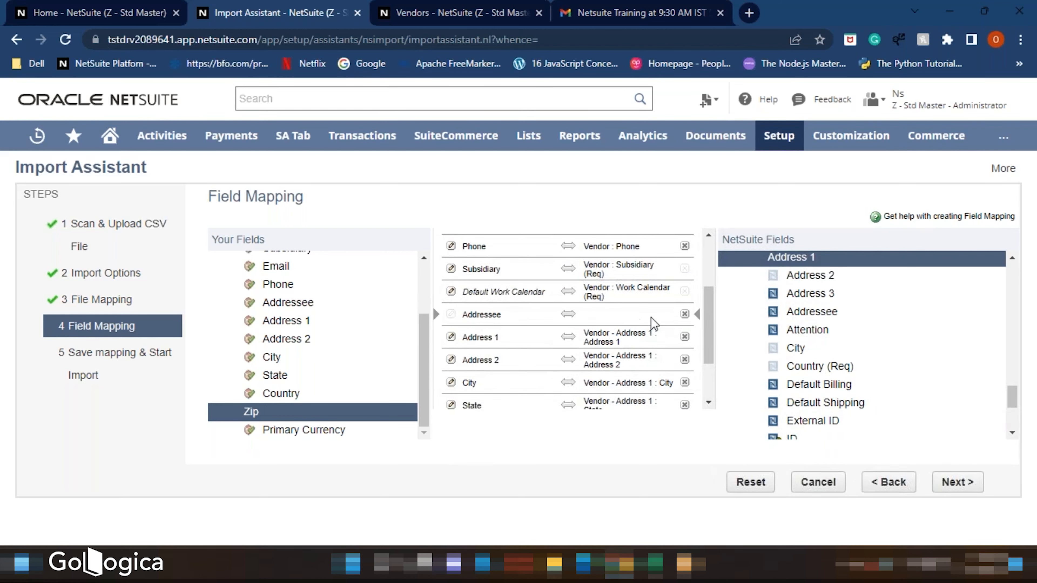
pyautogui.click(821, 311)
# - Check the completed field mappings and continue to the save mapping step
pyautogui.scroll(-2, 652, 339)
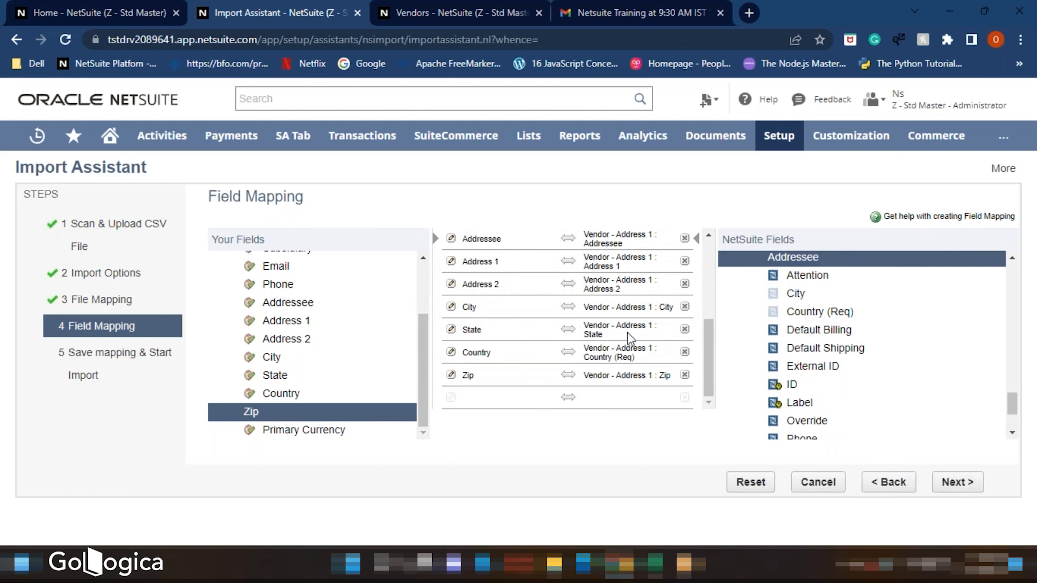
pyautogui.scroll(3, 597, 301)
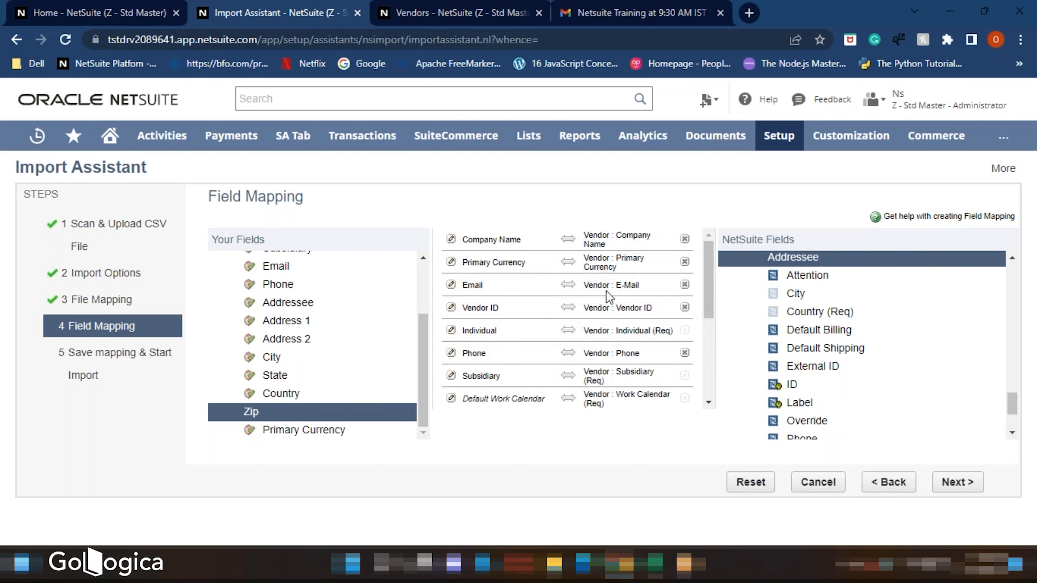
pyautogui.scroll(-3, 609, 304)
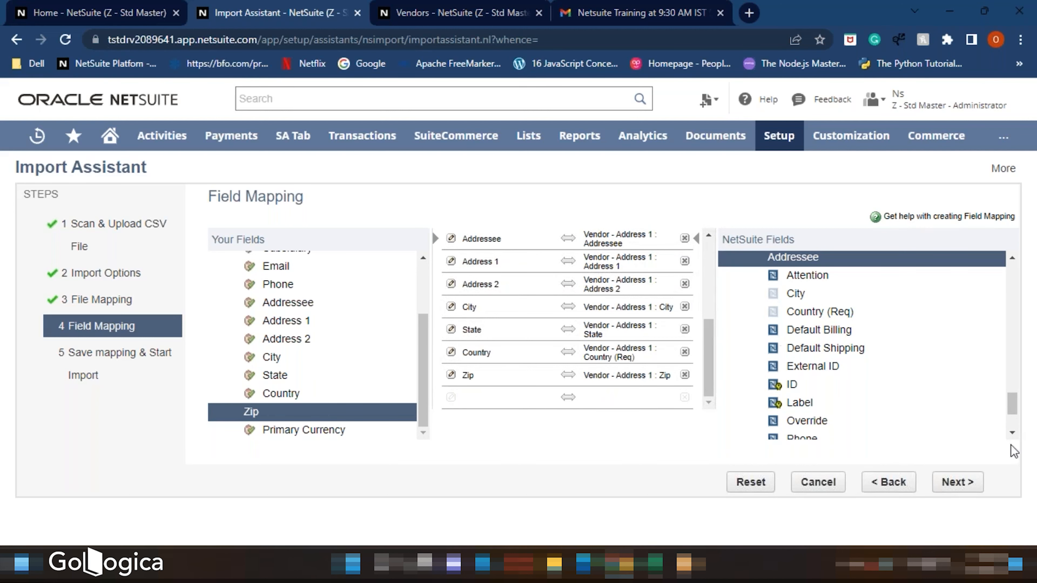
pyautogui.click(956, 485)
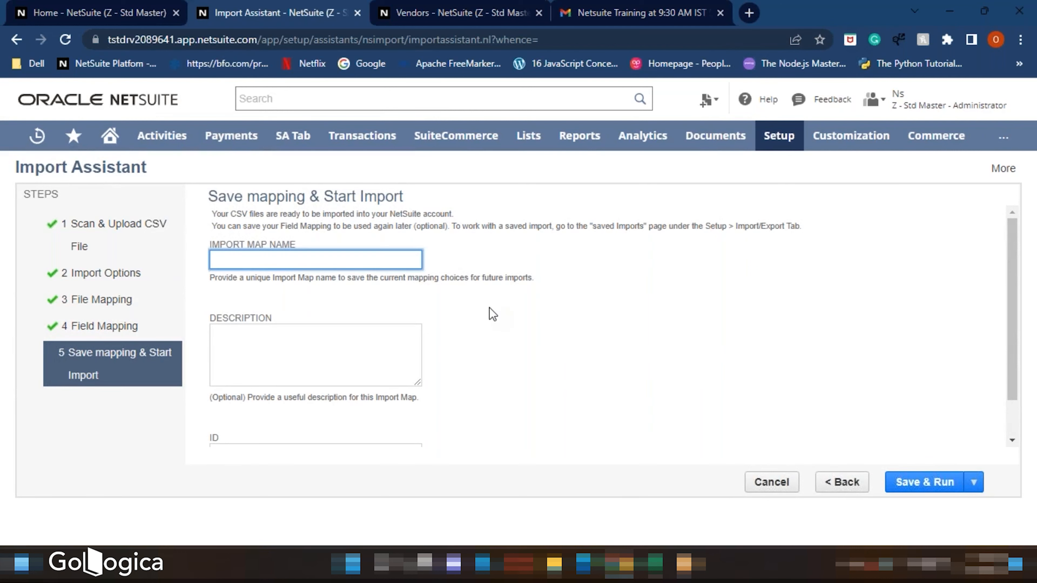
# - Name the import map SND Vendors, then save and run the import
pyautogui.write('SND')
pyautogui.click(489, 307)
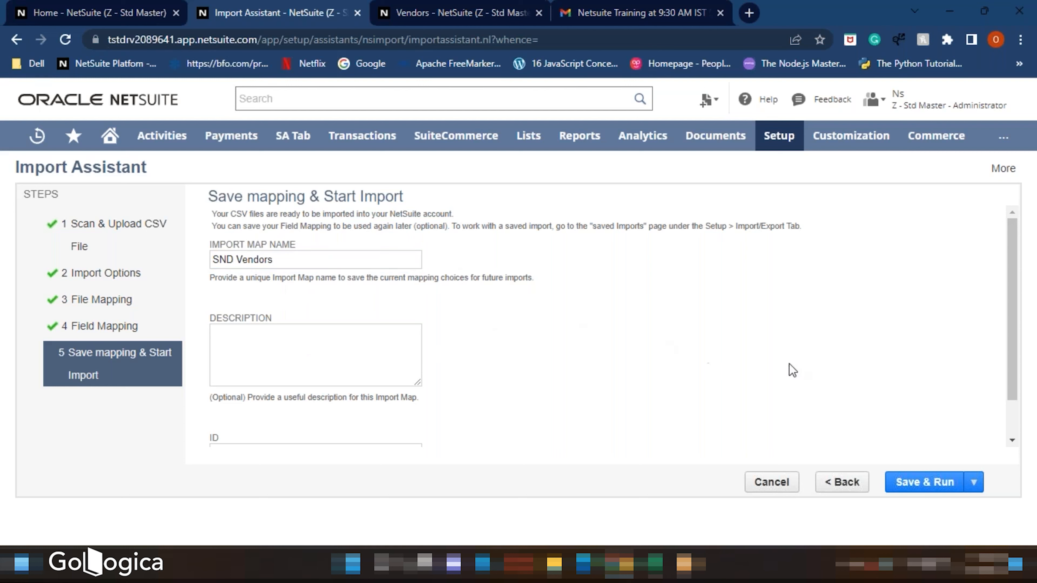
pyautogui.scroll(-1, 790, 369)
pyautogui.click(908, 483)
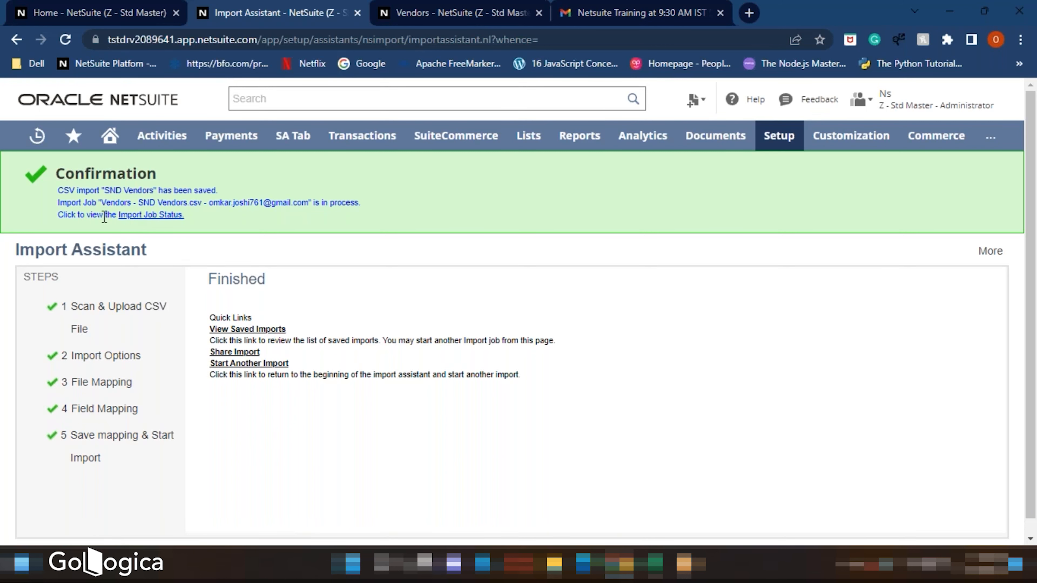
# - Open the import job status, then reload the Vendors list to check the newly imported vendor
pyautogui.click(147, 216)
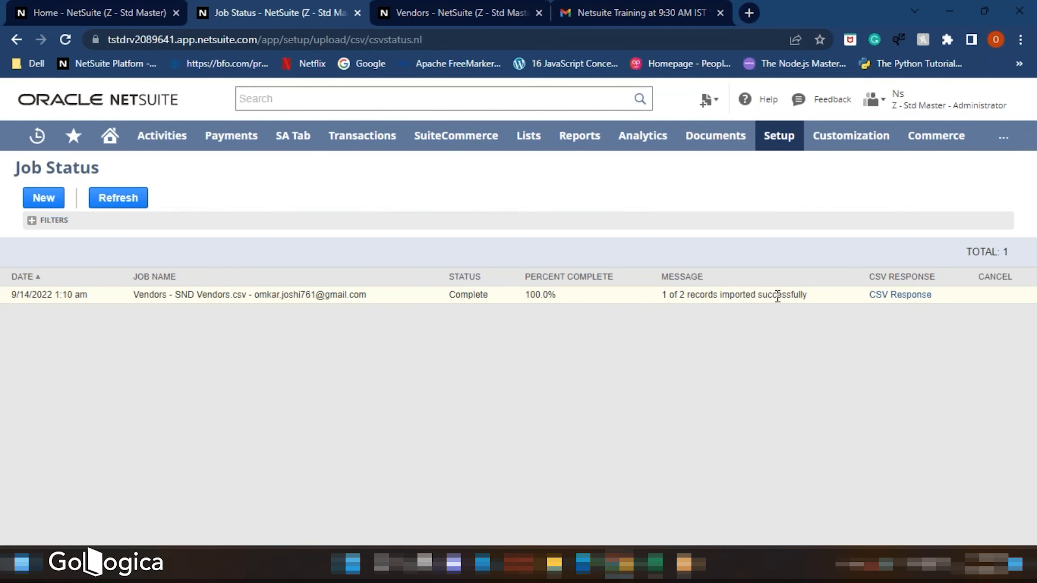
pyautogui.click(454, 13)
pyautogui.click(67, 40)
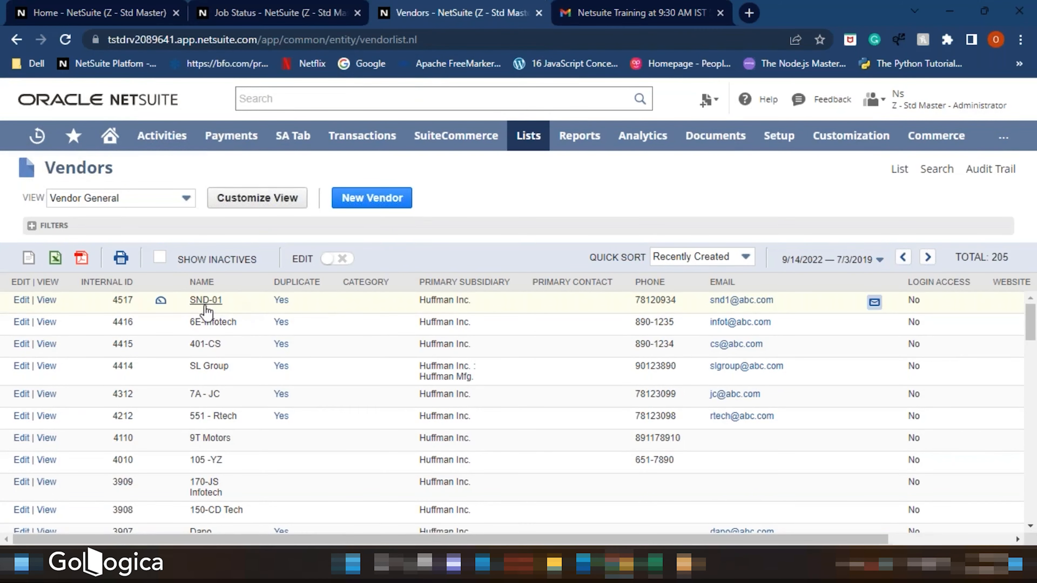
# - Download and open the job's CSV response file, widening its first column to read the error message
pyautogui.click(655, 563)
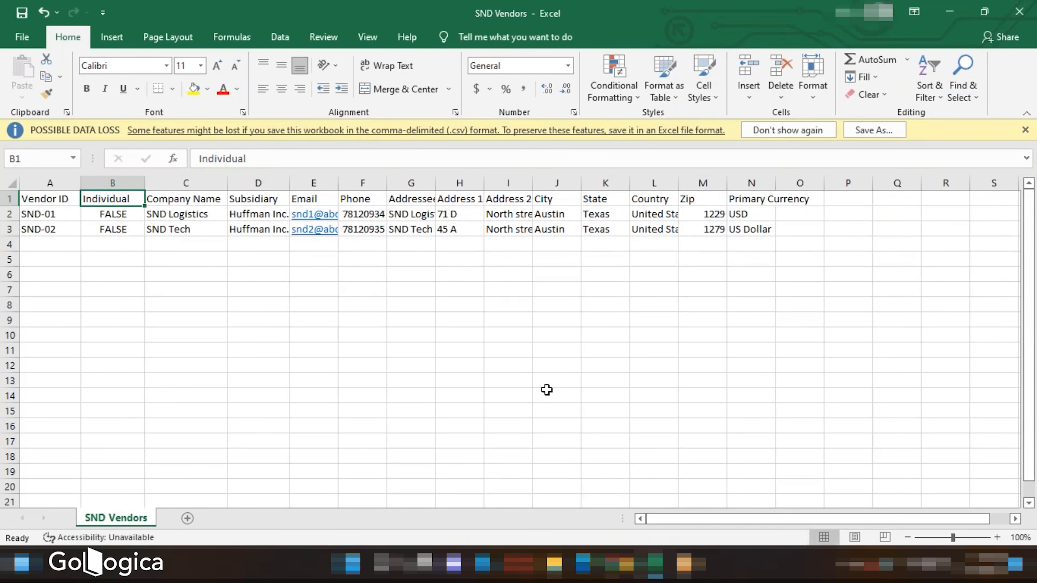
pyautogui.click(655, 563)
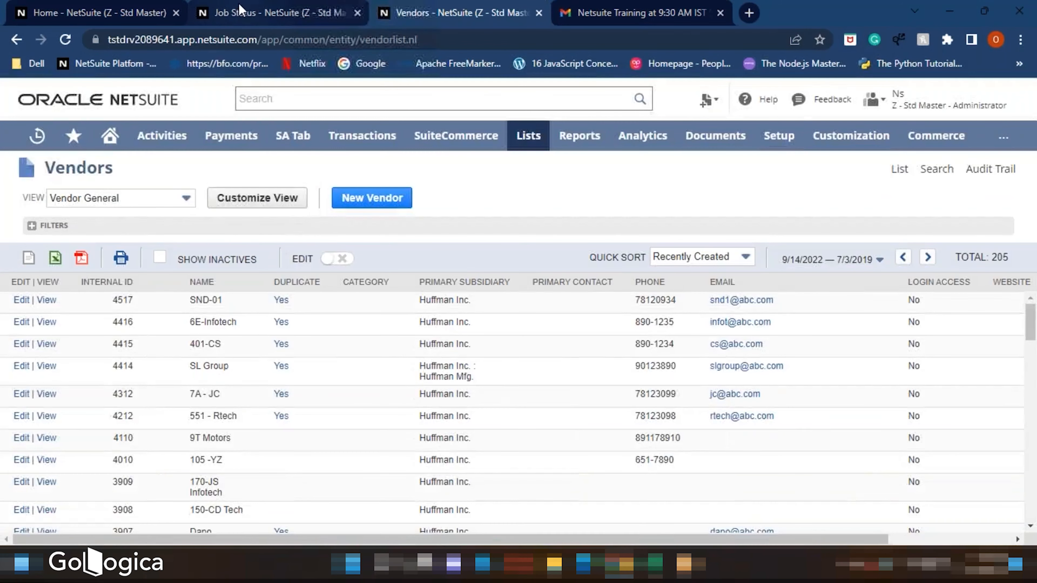
pyautogui.click(244, 14)
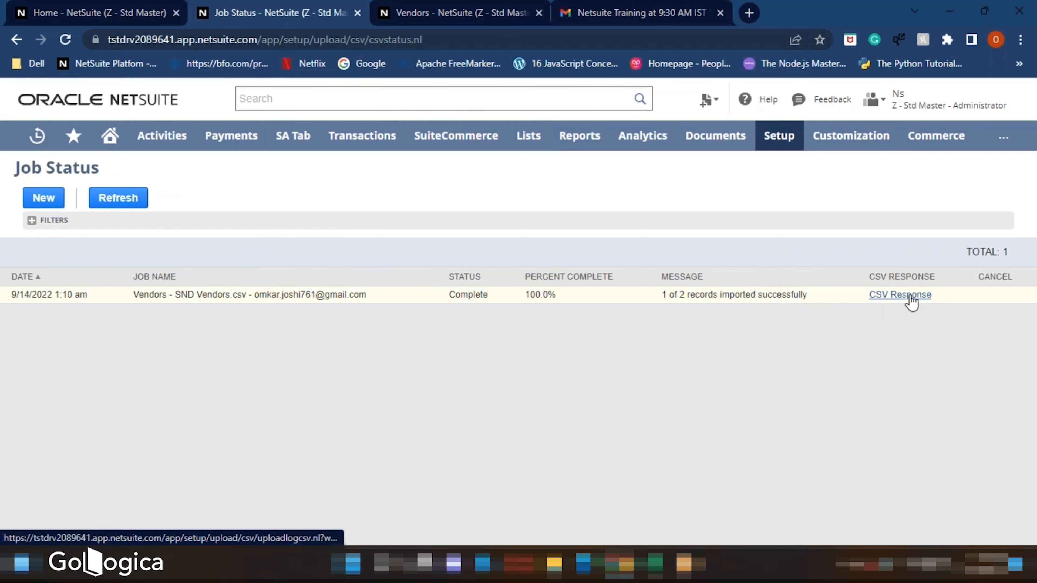
pyautogui.click(901, 296)
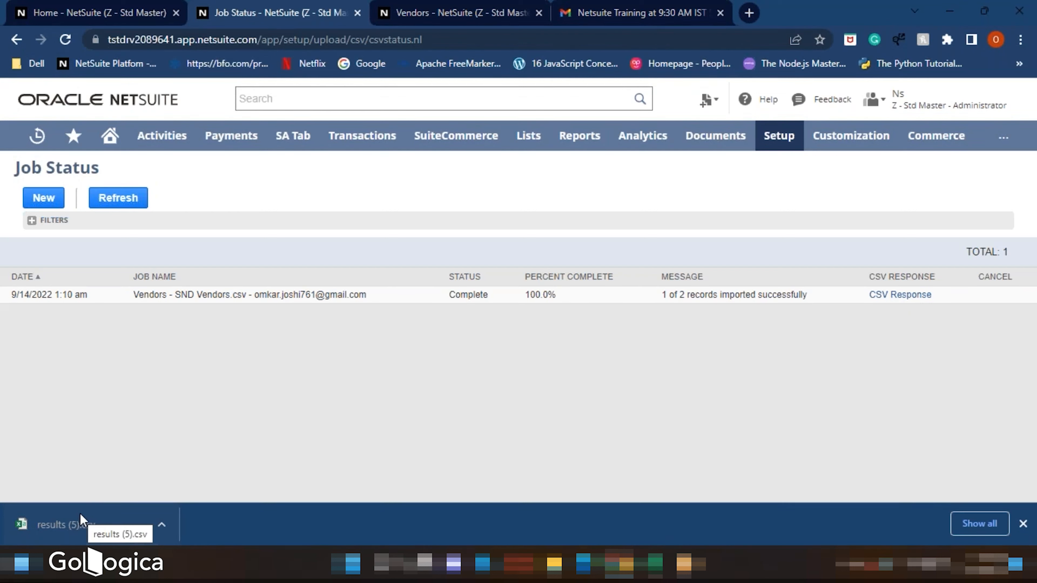
pyautogui.click(82, 522)
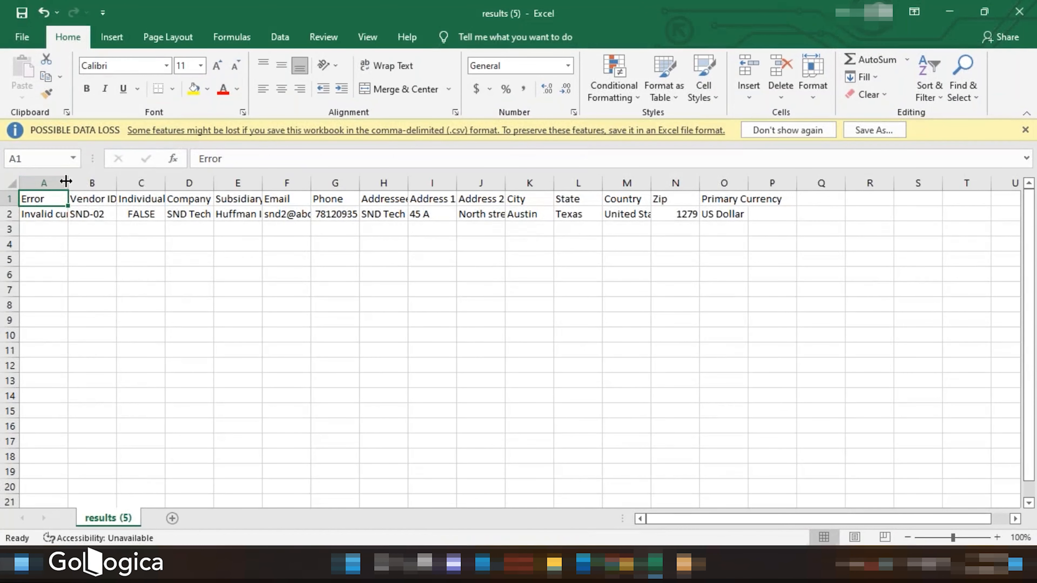
pyautogui.moveTo(66, 181); pyautogui.dragTo(244, 185)
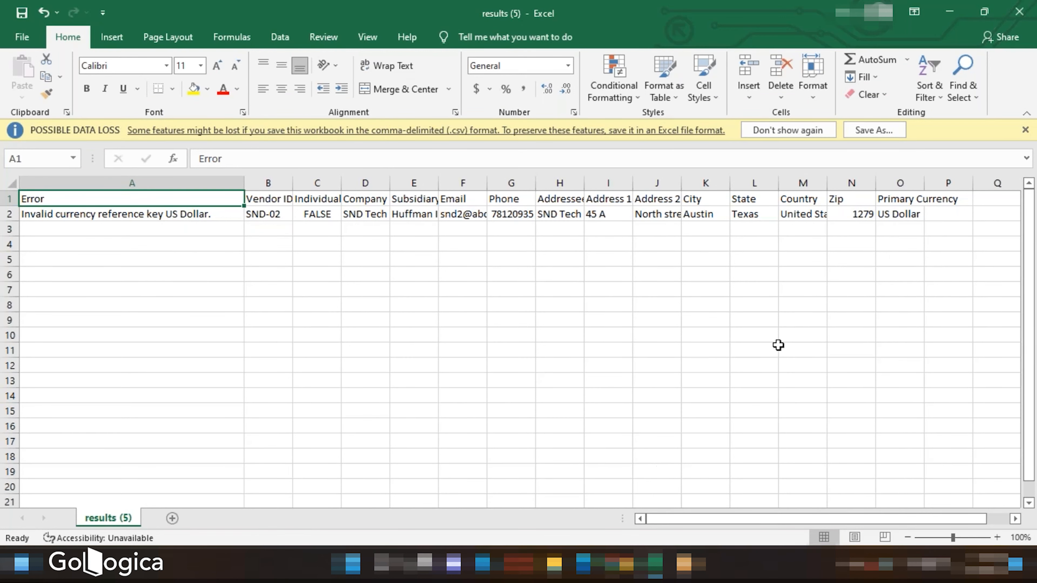
# - Switch to the SND Vendors workbook and delete the already imported SND-01 row
pyautogui.moveTo(656, 565)
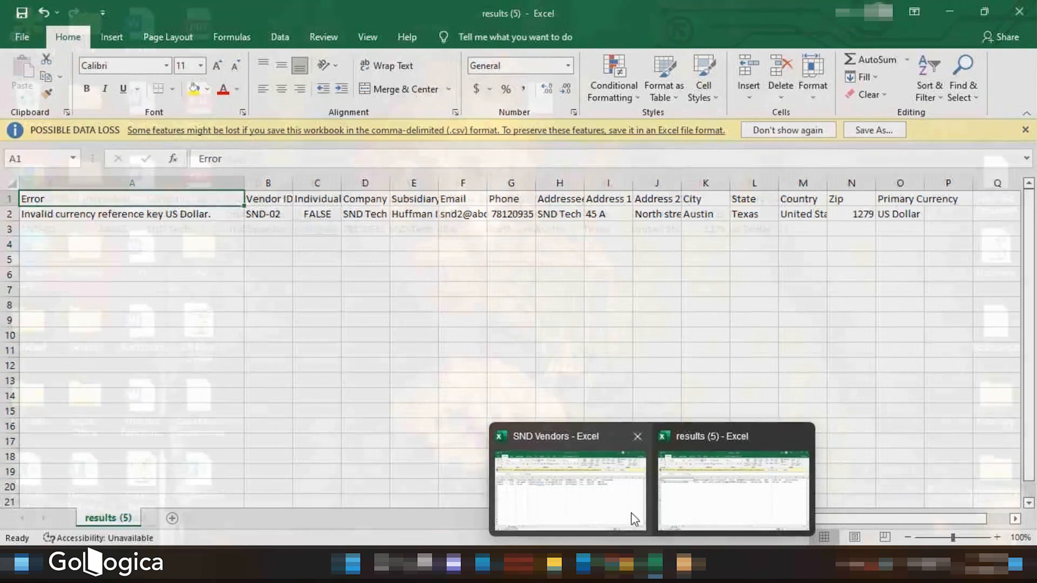
pyautogui.click(608, 516)
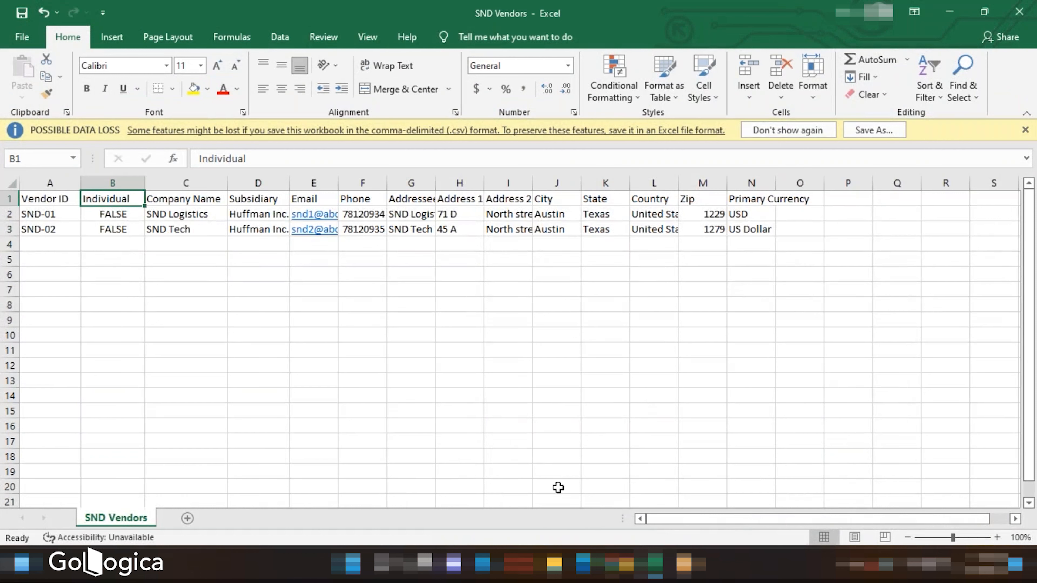
pyautogui.click(10, 214)
pyautogui.rightClick(9, 214)
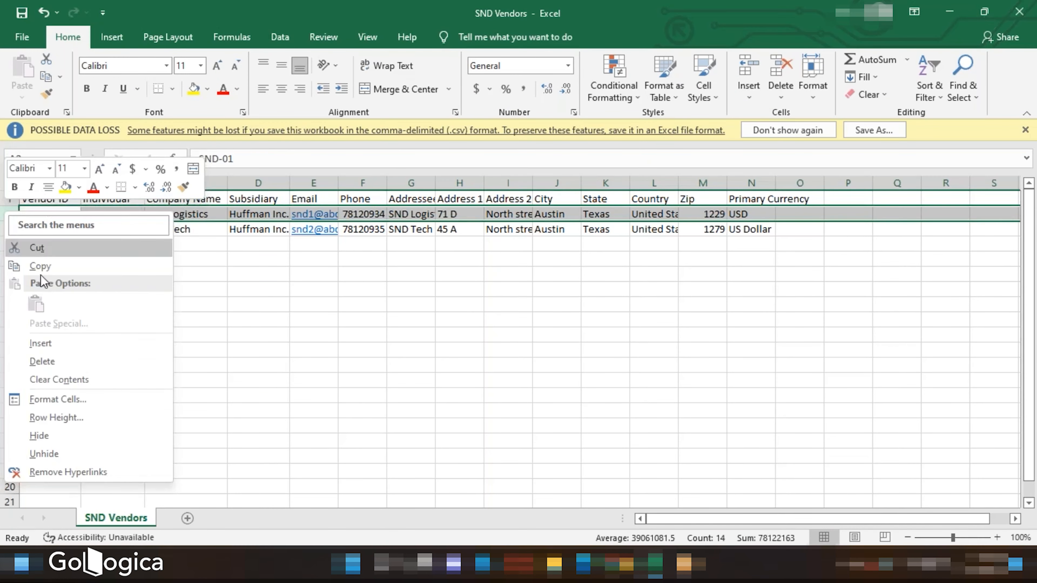
pyautogui.click(42, 362)
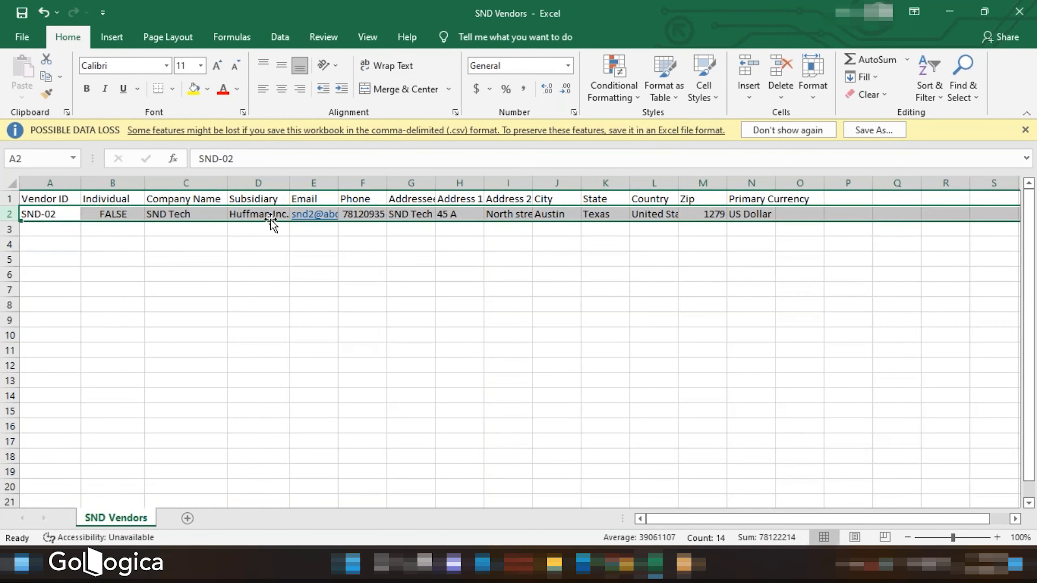
# - Change the remaining vendor's Primary Currency from the full name to USD
pyautogui.click(753, 215)
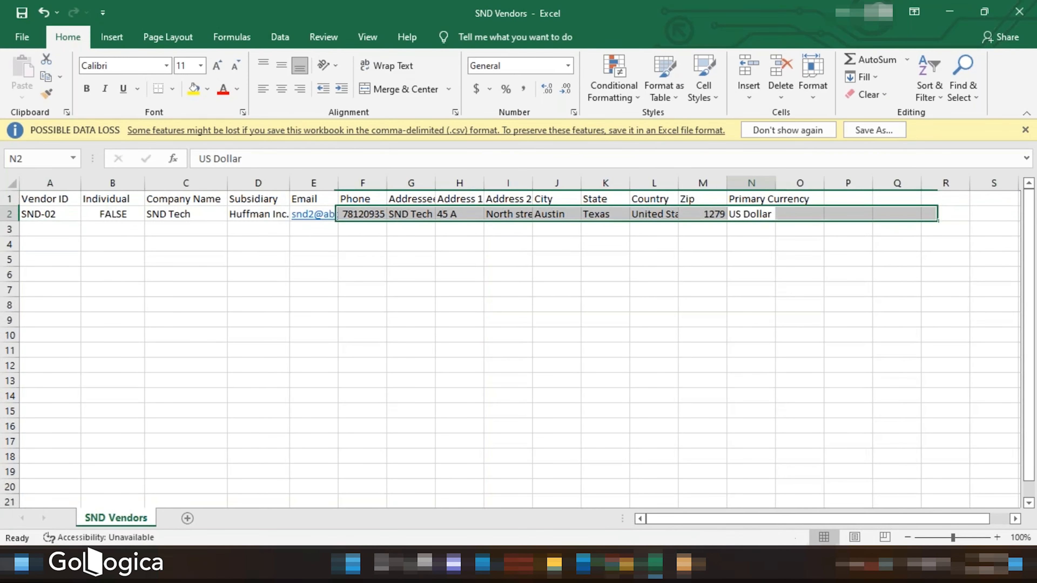
pyautogui.doubleClick(768, 214)
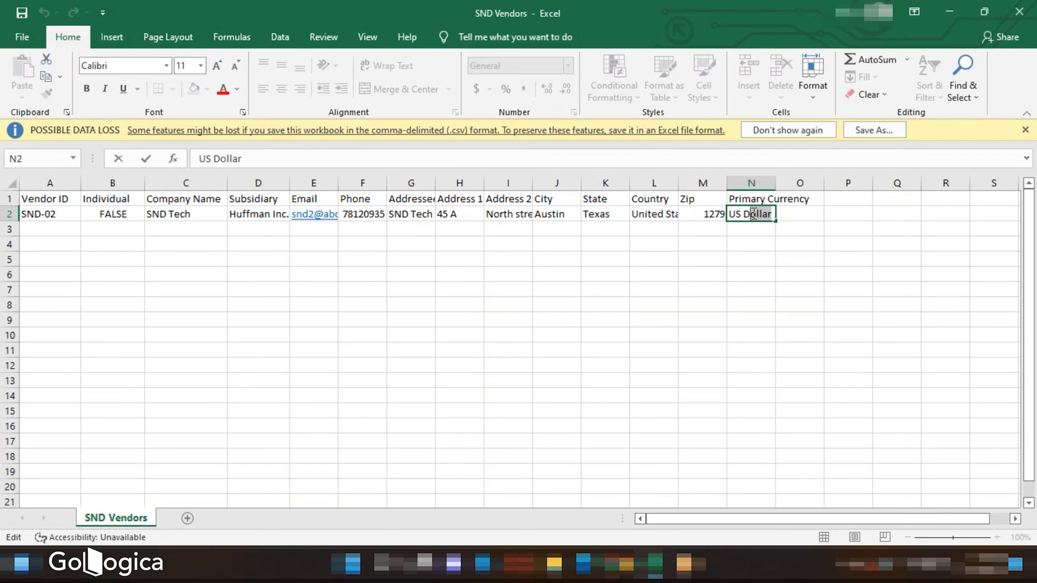
pyautogui.press('BackSpace')
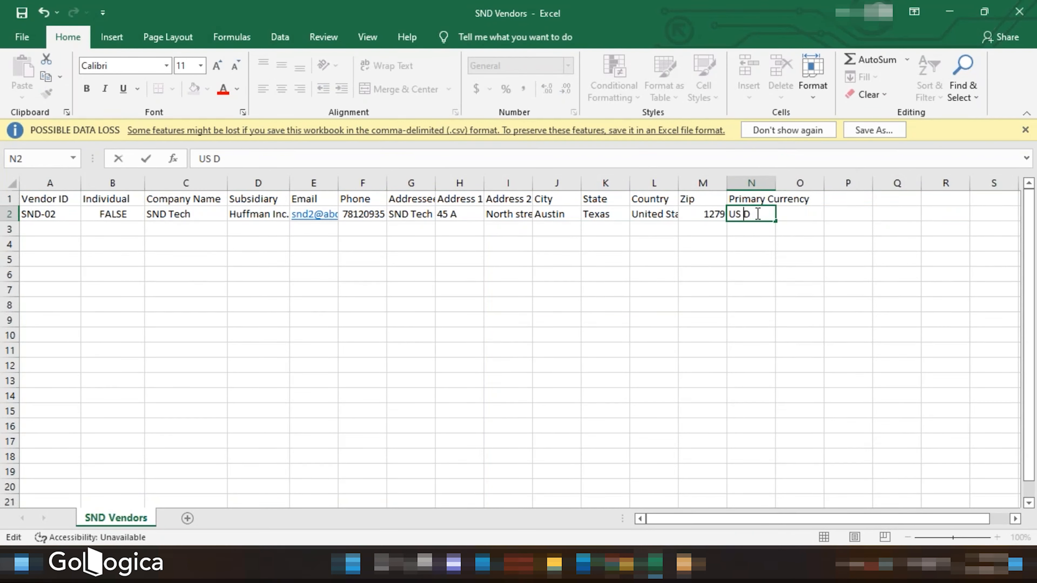
pyautogui.click(653, 277)
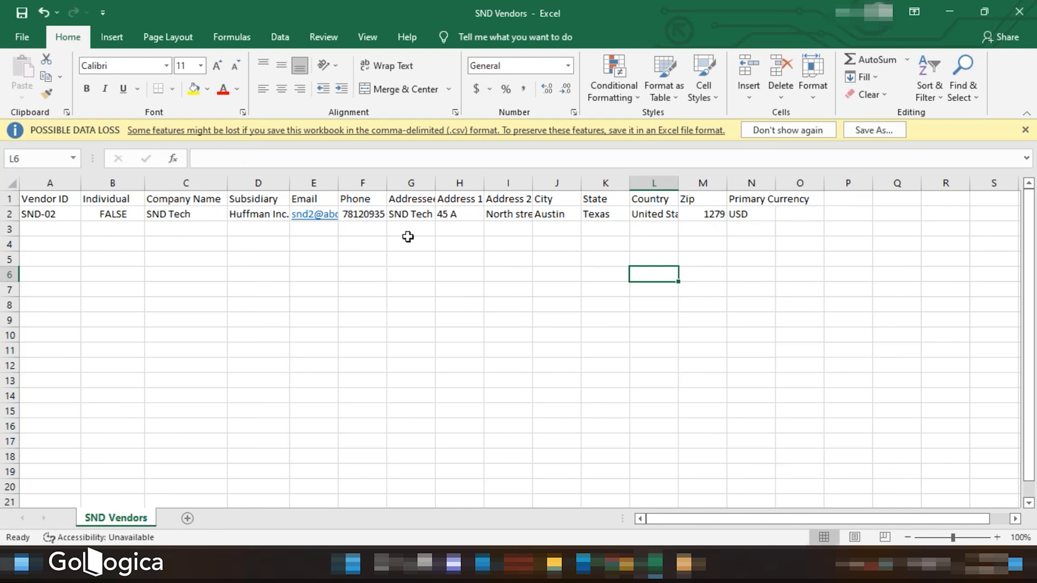
pyautogui.click(26, 31)
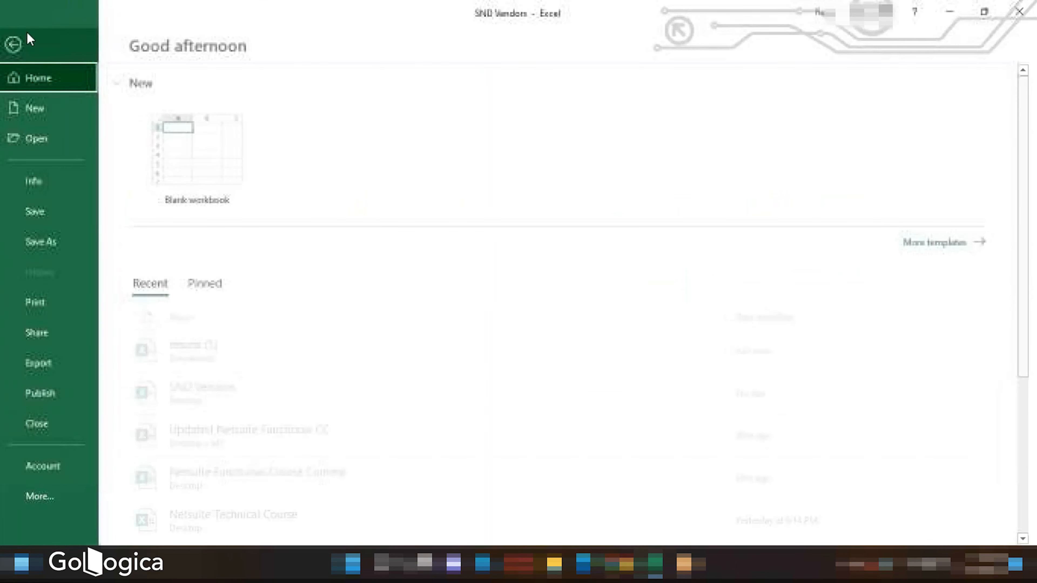
pyautogui.click(27, 31)
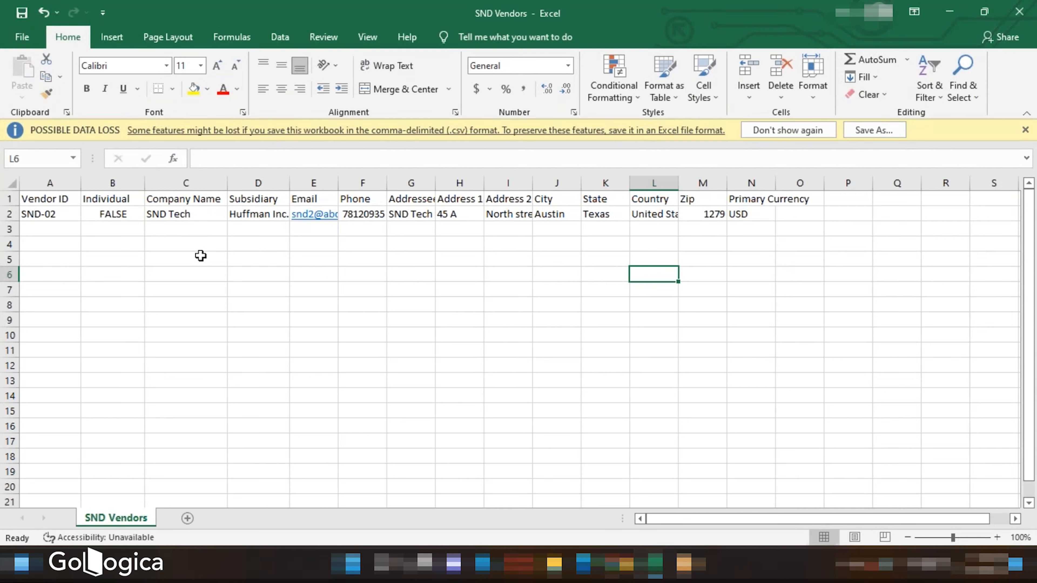
# - Open the Saved CSV Imports list, filter the record type to Vendors, and open the SND Vendors import
pyautogui.moveTo(640, 565)
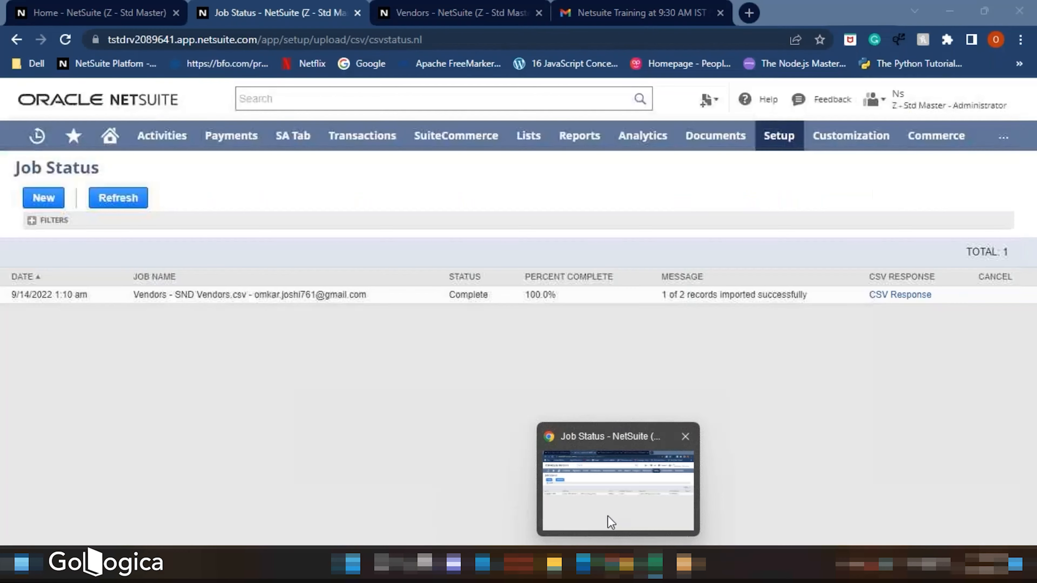
pyautogui.click(608, 516)
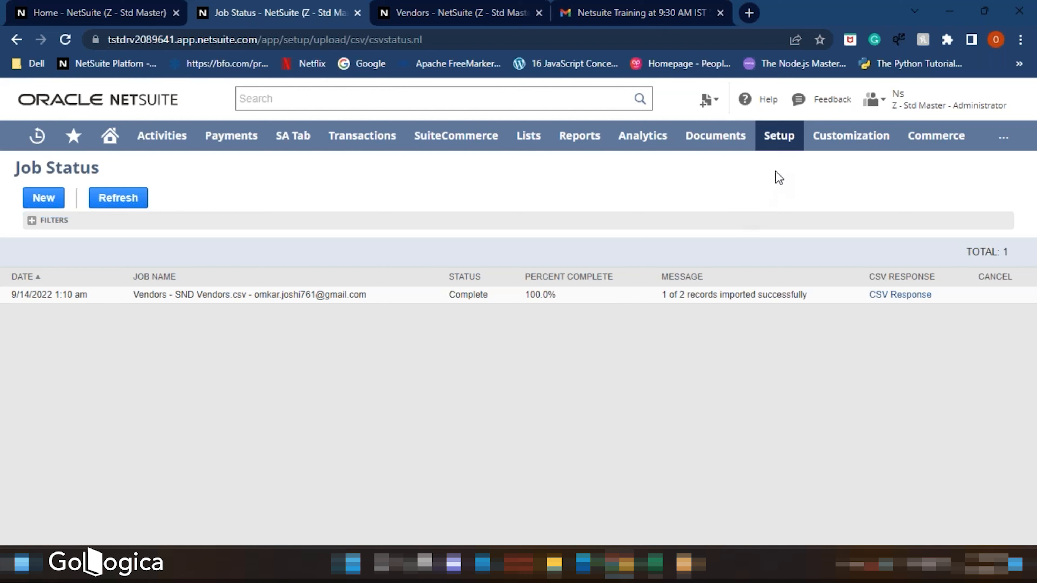
pyautogui.moveTo(780, 145)
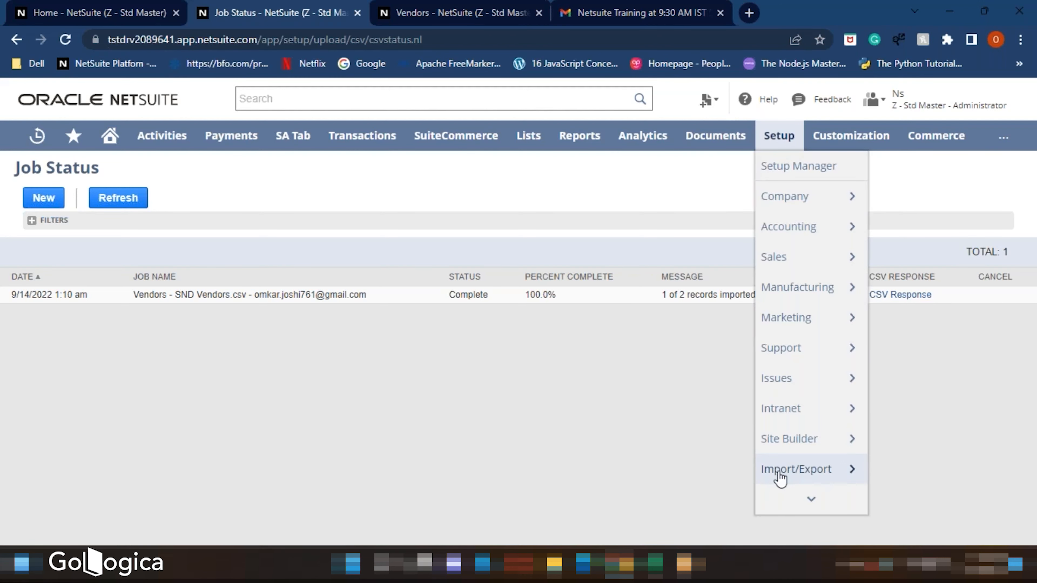
pyautogui.moveTo(803, 475)
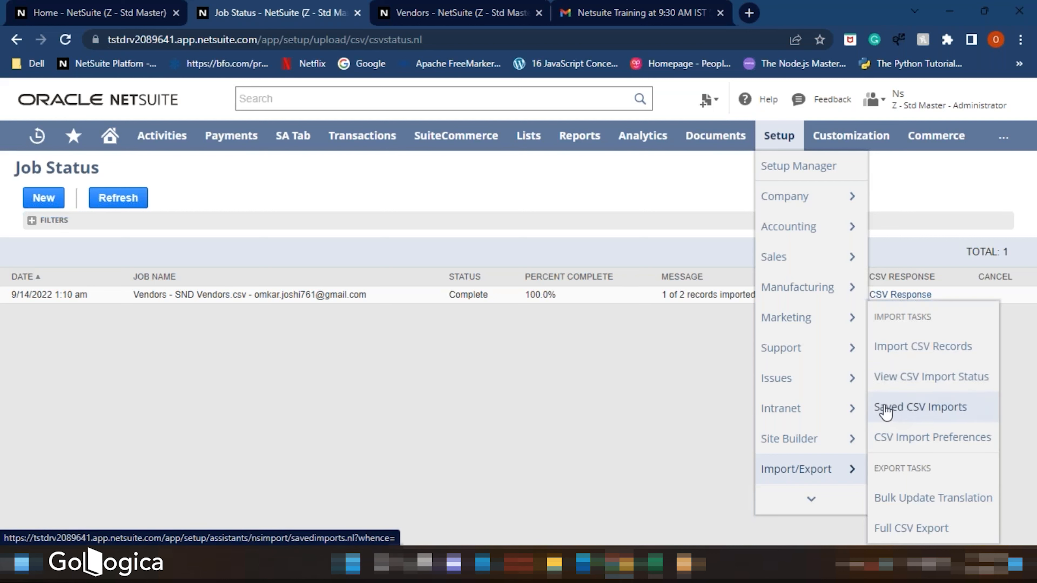
pyautogui.click(922, 408)
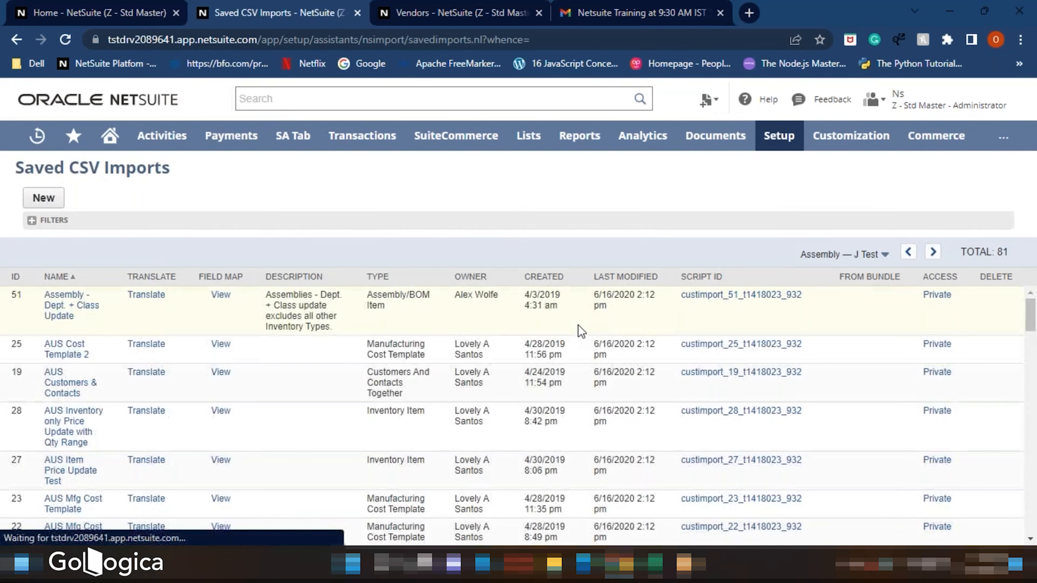
pyautogui.click(32, 220)
pyautogui.click(107, 266)
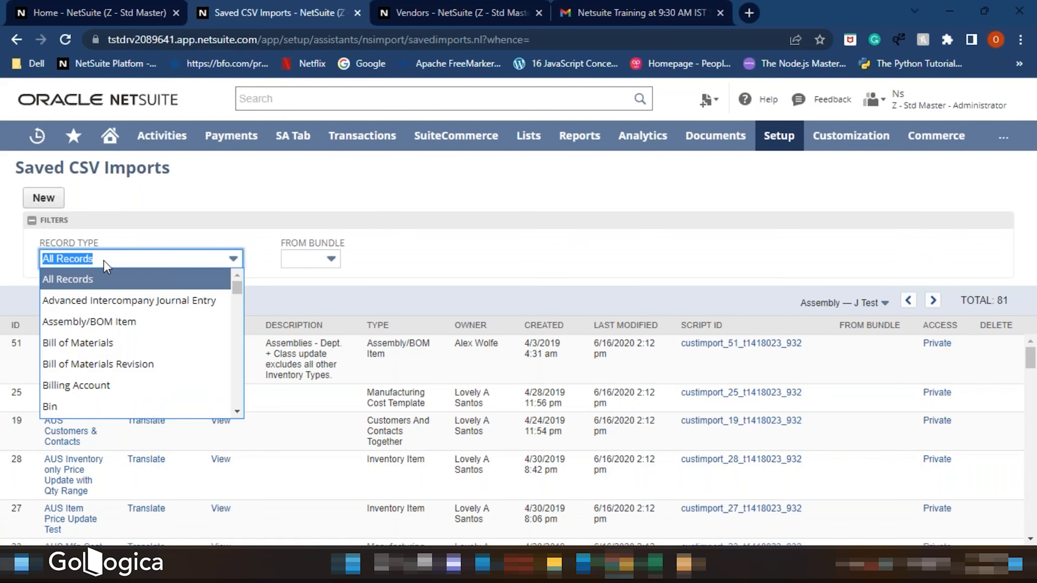
pyautogui.write('v')
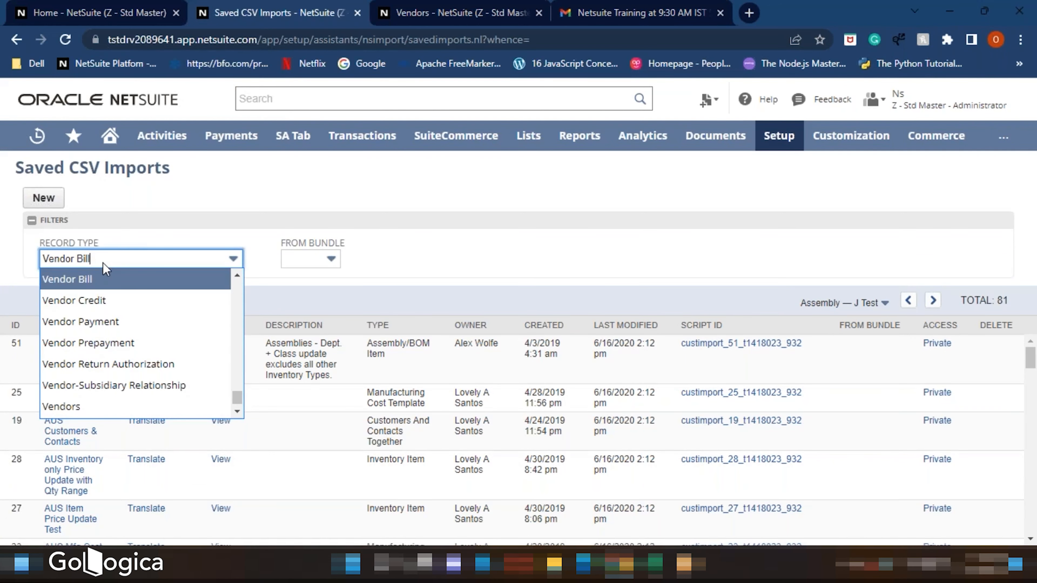
pyautogui.click(82, 406)
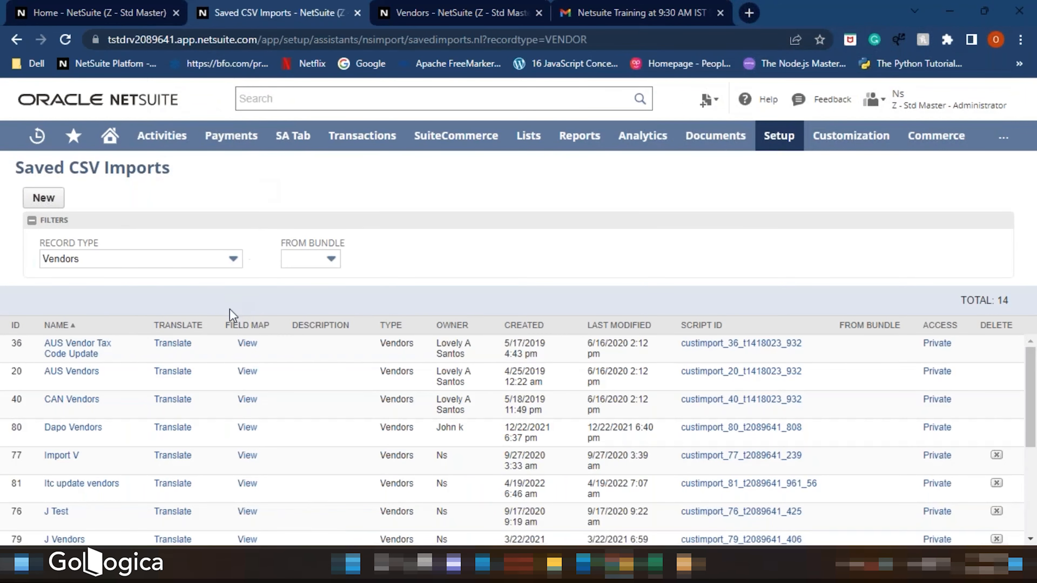
pyautogui.scroll(-4, 136, 427)
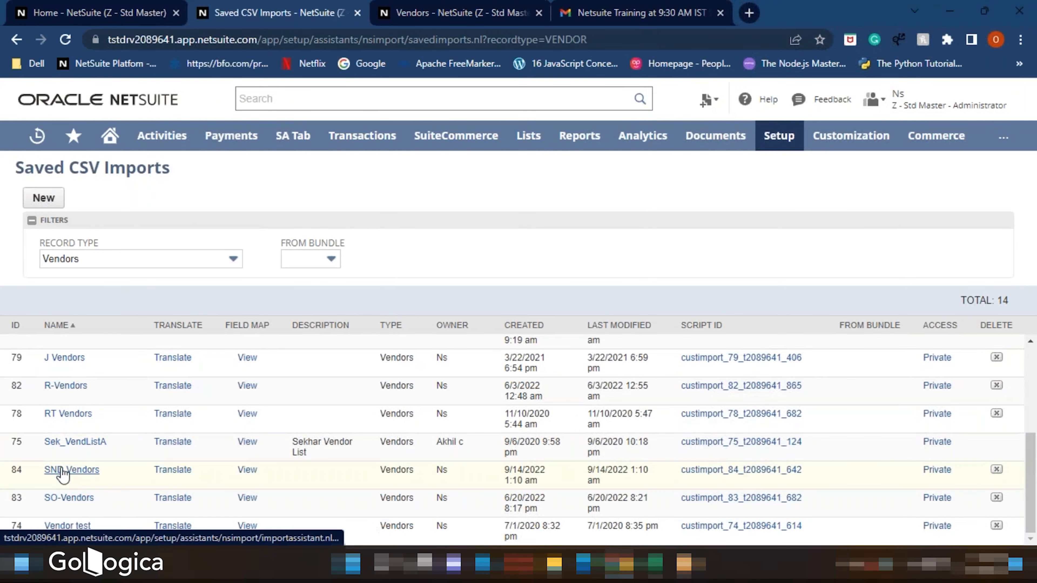
pyautogui.click(76, 472)
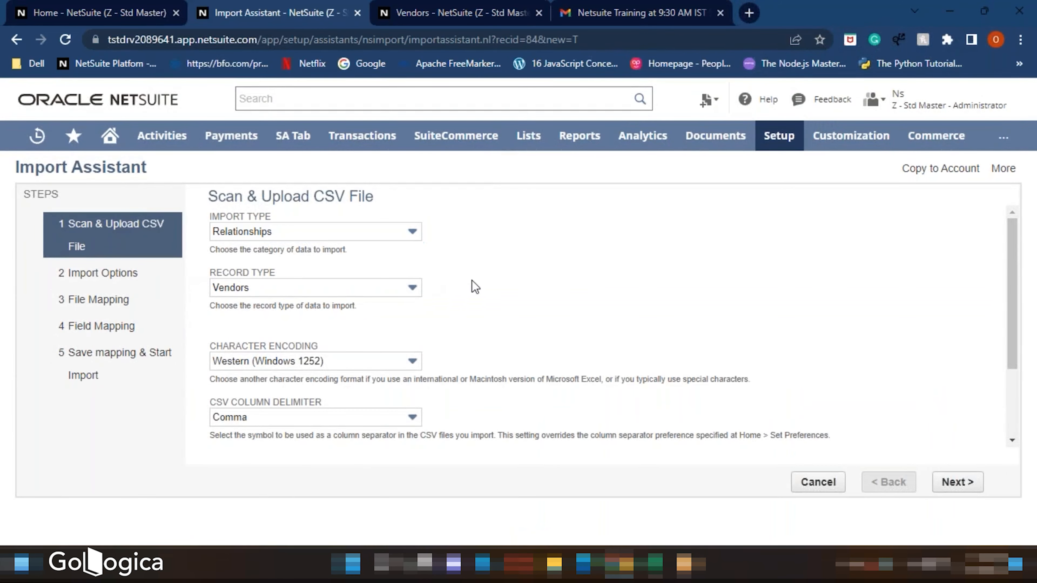
# - Select the SND Vendors CSV file for upload and continue to the import options
pyautogui.scroll(-3, 326, 326)
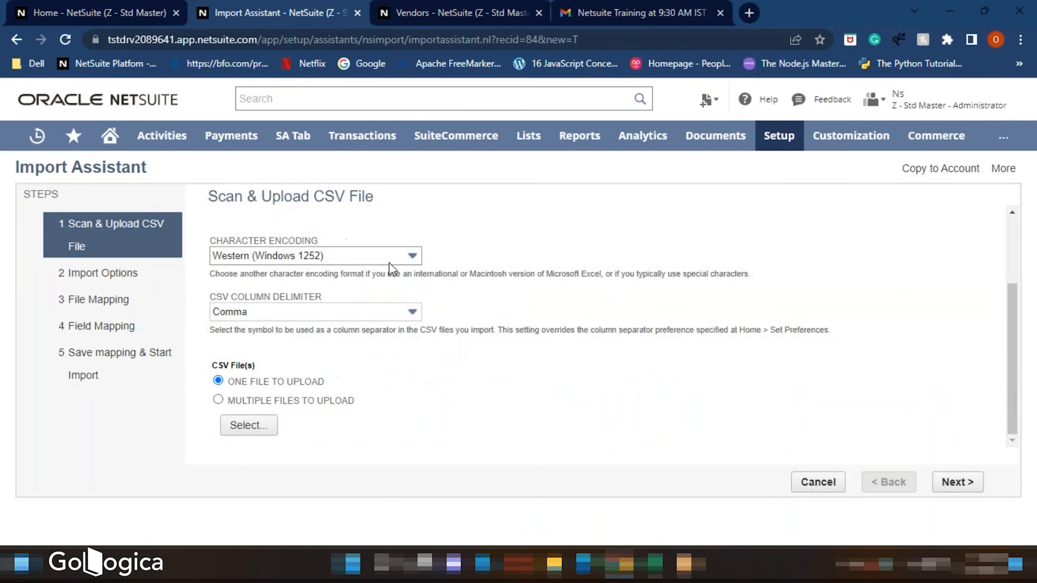
pyautogui.scroll(3, 375, 259)
pyautogui.scroll(-3, 368, 266)
pyautogui.click(258, 427)
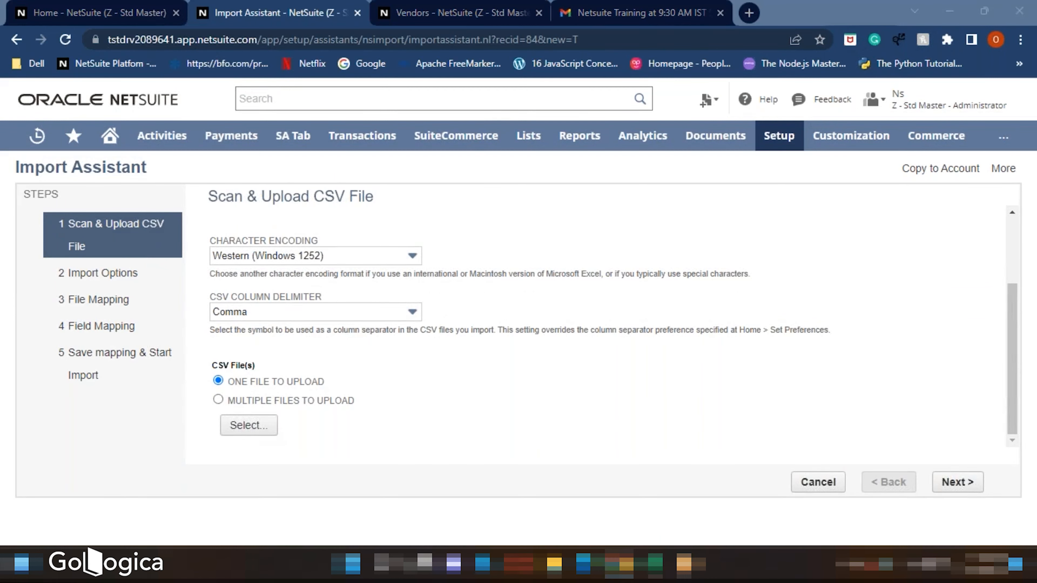
pyautogui.click(215, 123)
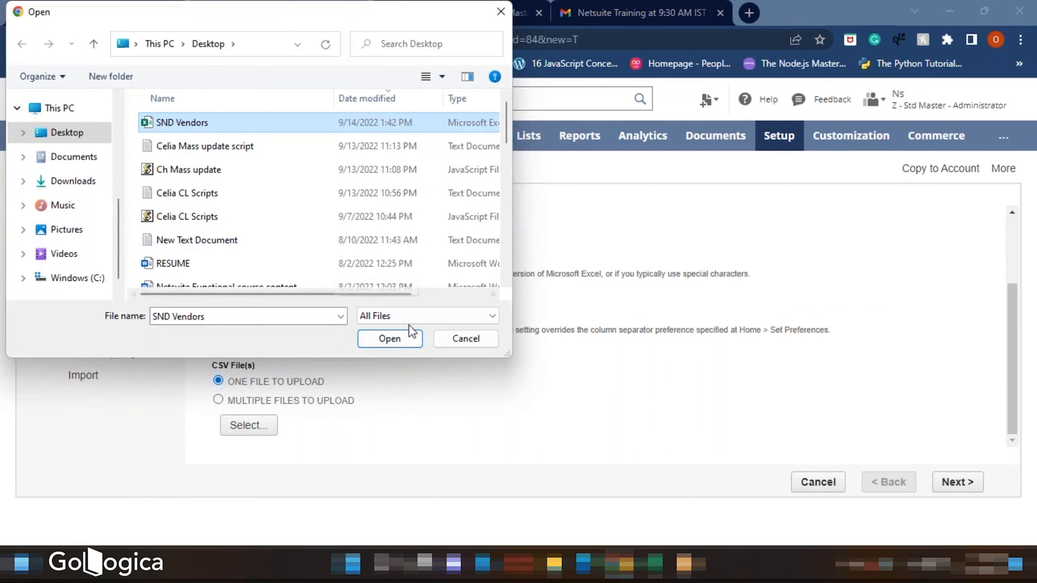
pyautogui.click(390, 339)
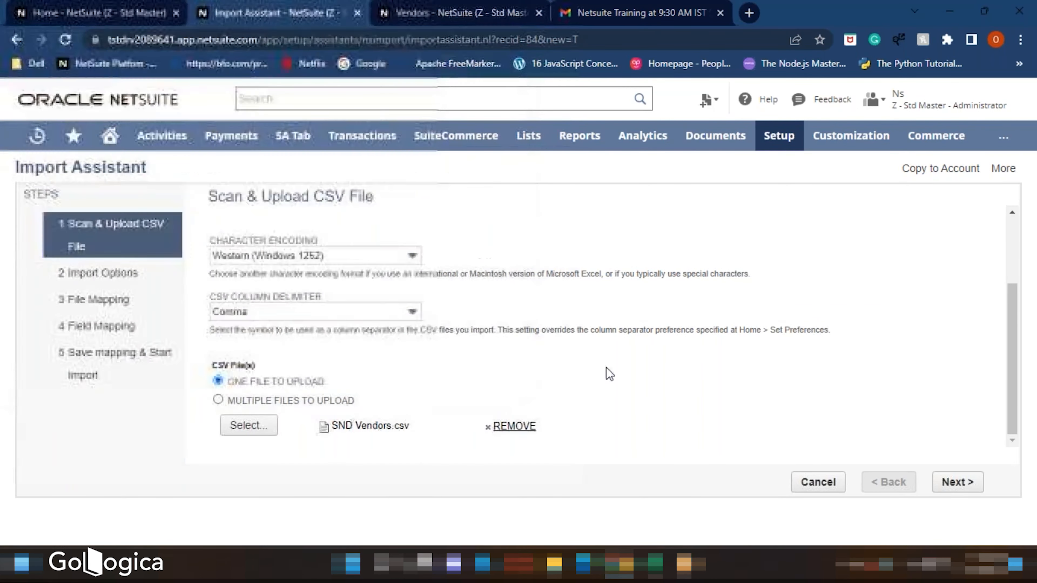
pyautogui.click(955, 482)
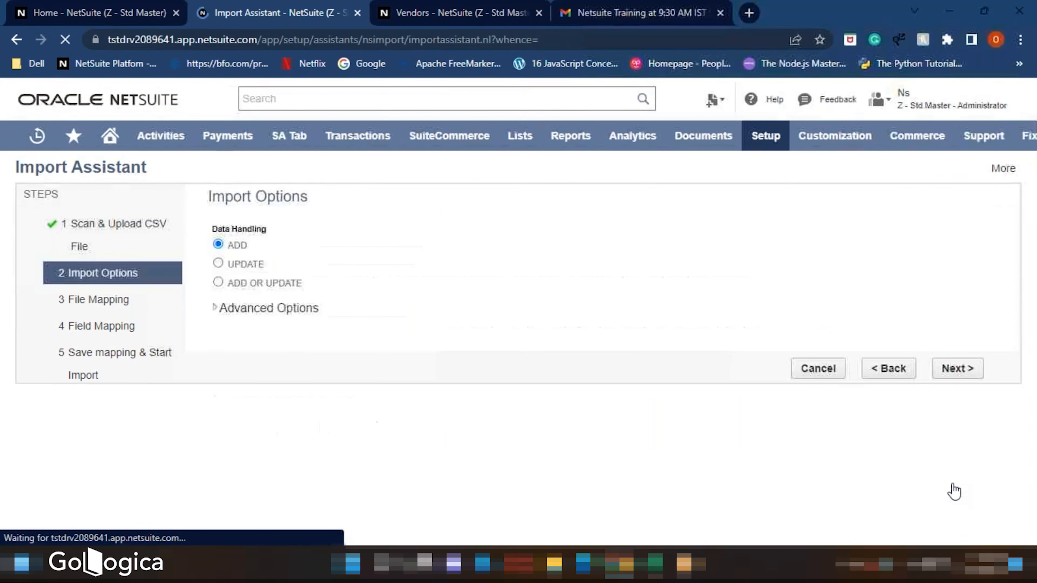
# - Continue to the Field Mapping step and review the saved field mappings
pyautogui.click(953, 482)
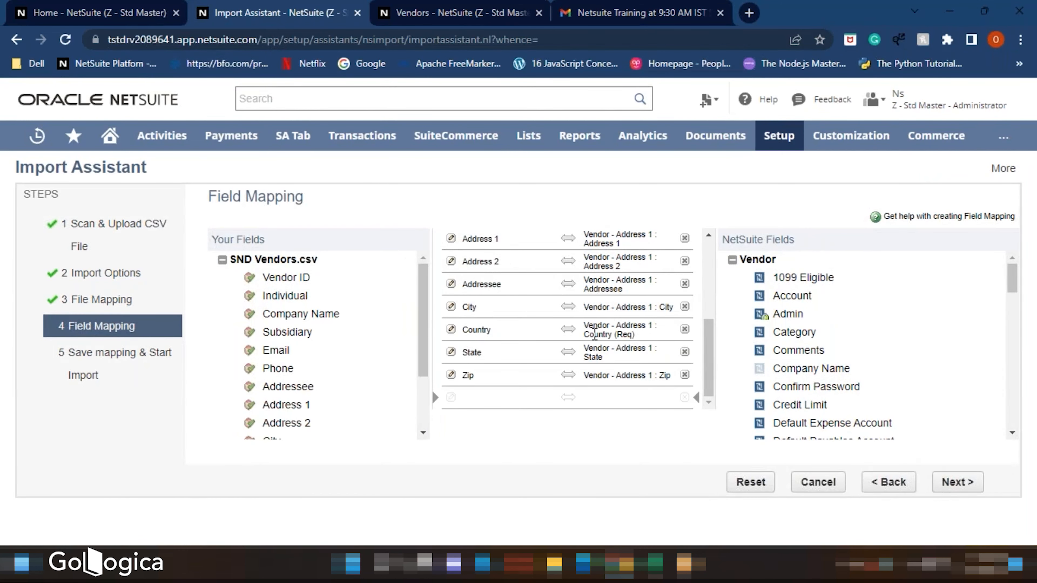
pyautogui.scroll(5, 528, 308)
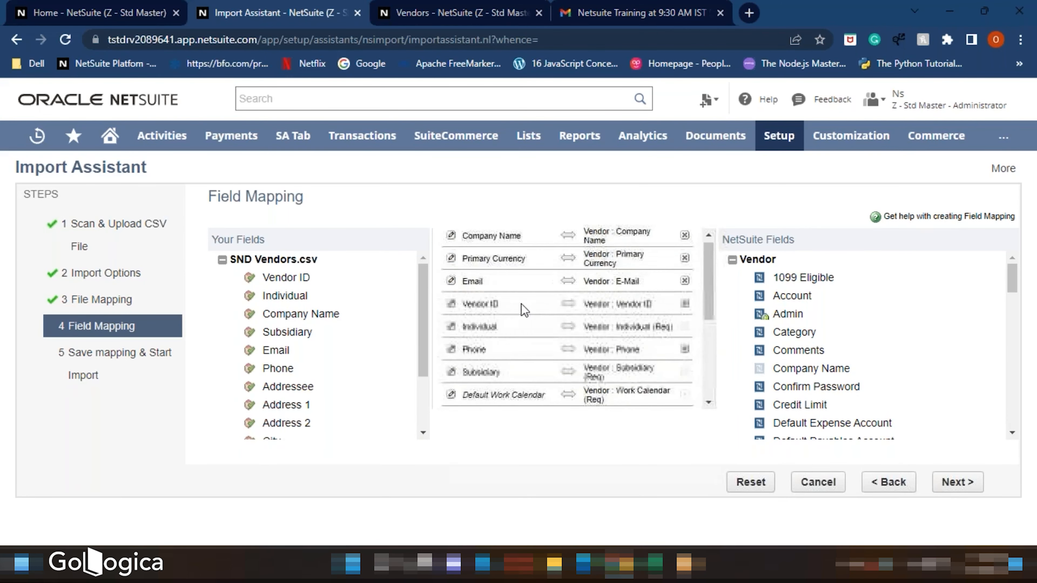
# - Continue past Field Mapping and save and run the SND Vendors import
pyautogui.scroll(-5, 514, 301)
pyautogui.click(957, 482)
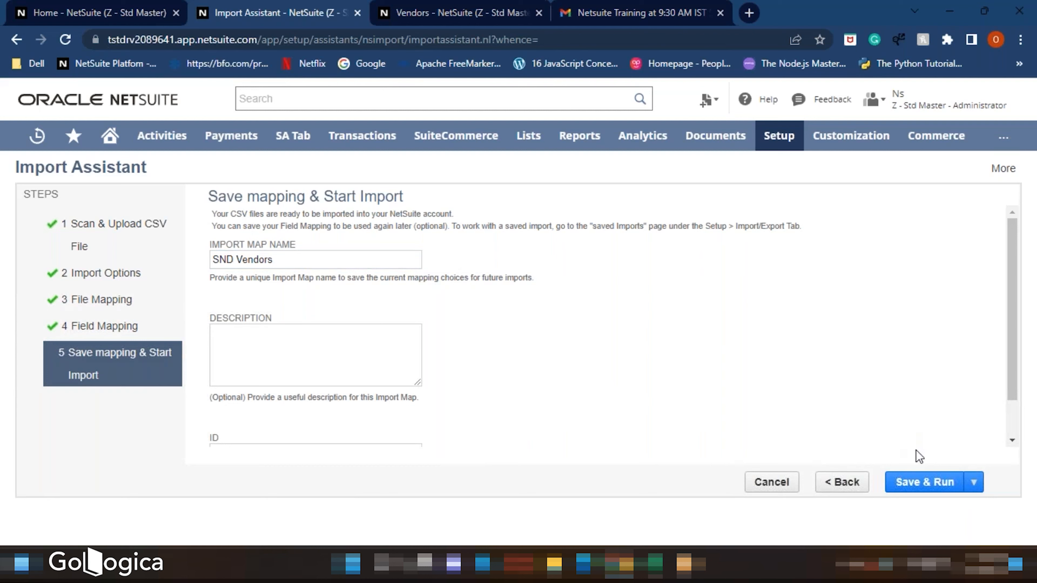
pyautogui.click(922, 483)
pyautogui.click(592, 127)
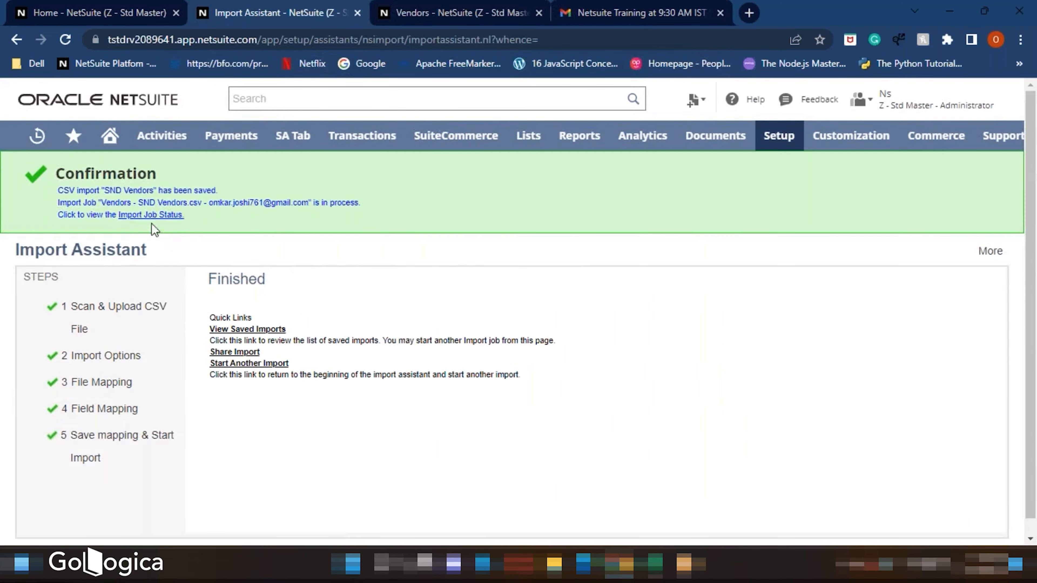
# - Open the import job status, then switch to the vendors list and reload it
pyautogui.click(160, 211)
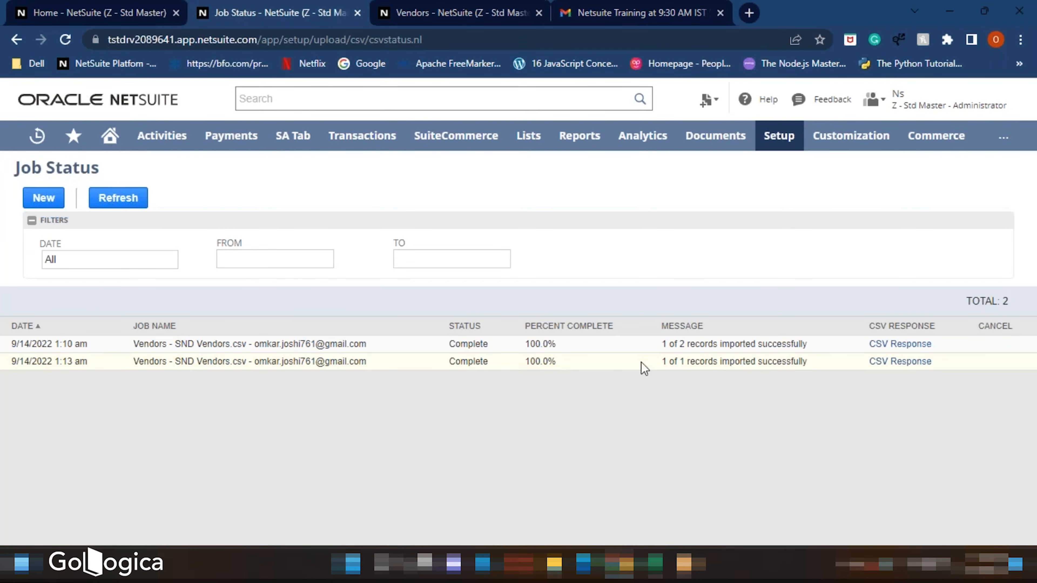
pyautogui.click(432, 14)
pyautogui.click(66, 38)
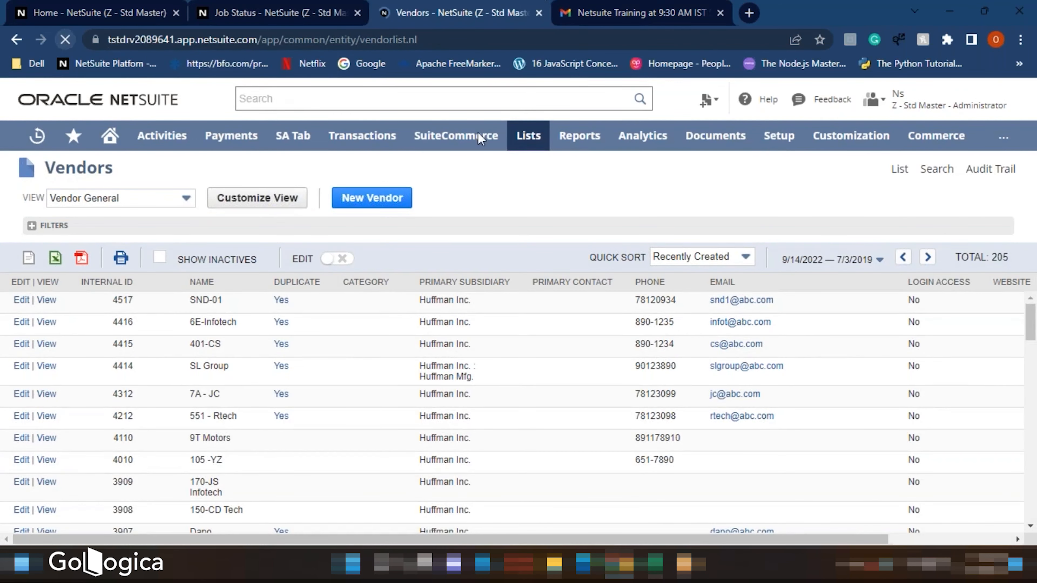
# - Open the imported SND-02 vendor in a new tab and review its Address, Financial and Subsidiaries details
pyautogui.rightClick(46, 349)
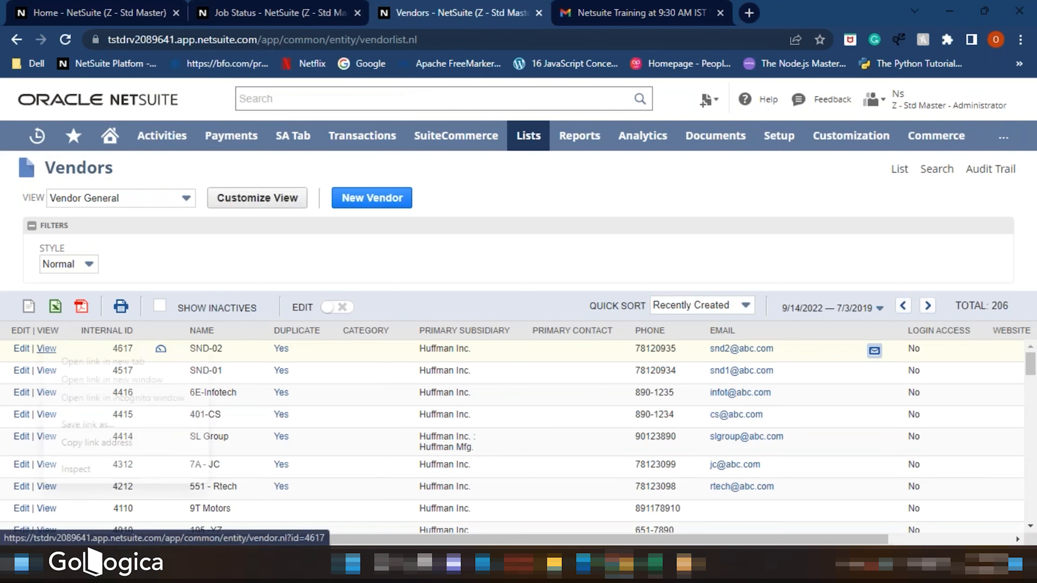
pyautogui.click(62, 362)
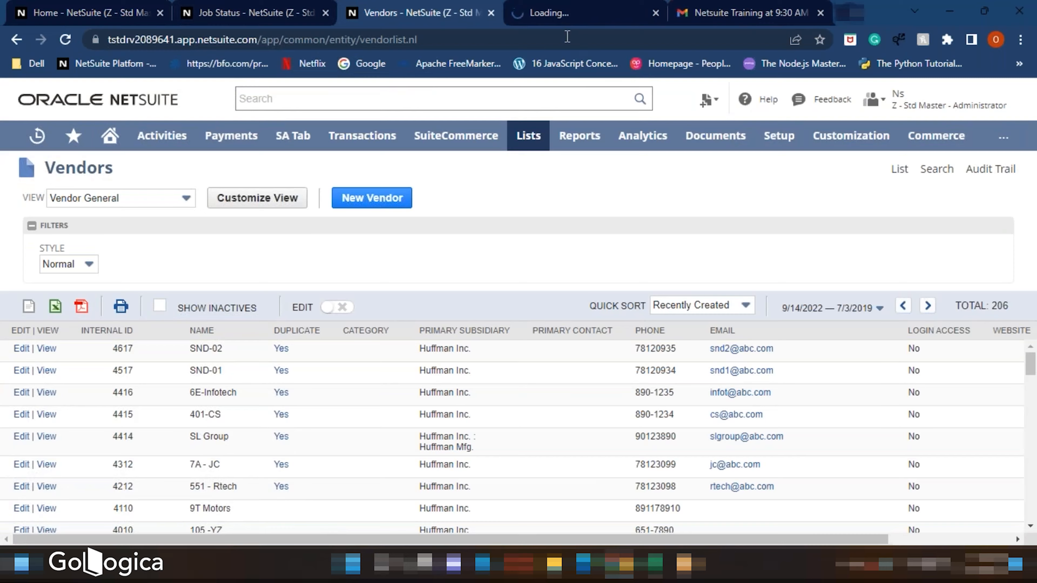
pyautogui.click(578, 12)
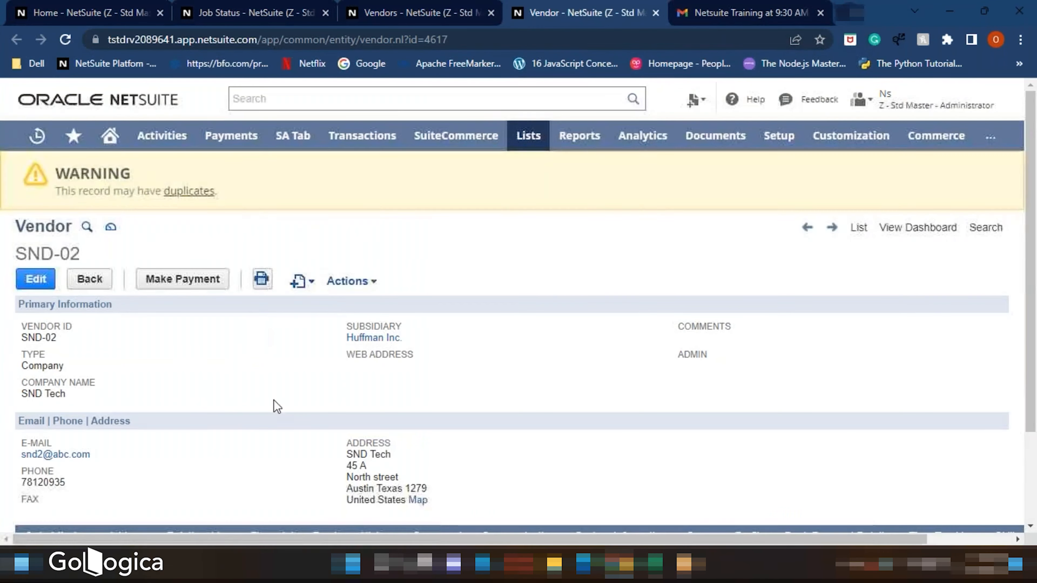
pyautogui.scroll(-2, 340, 396)
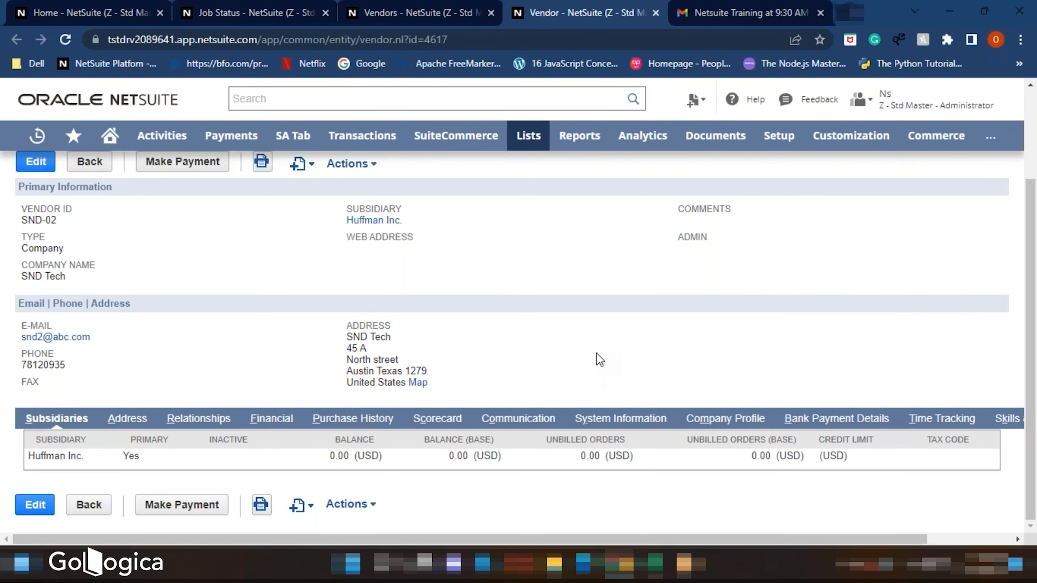
pyautogui.scroll(3, 598, 359)
pyautogui.scroll(-3, 598, 358)
pyautogui.click(129, 421)
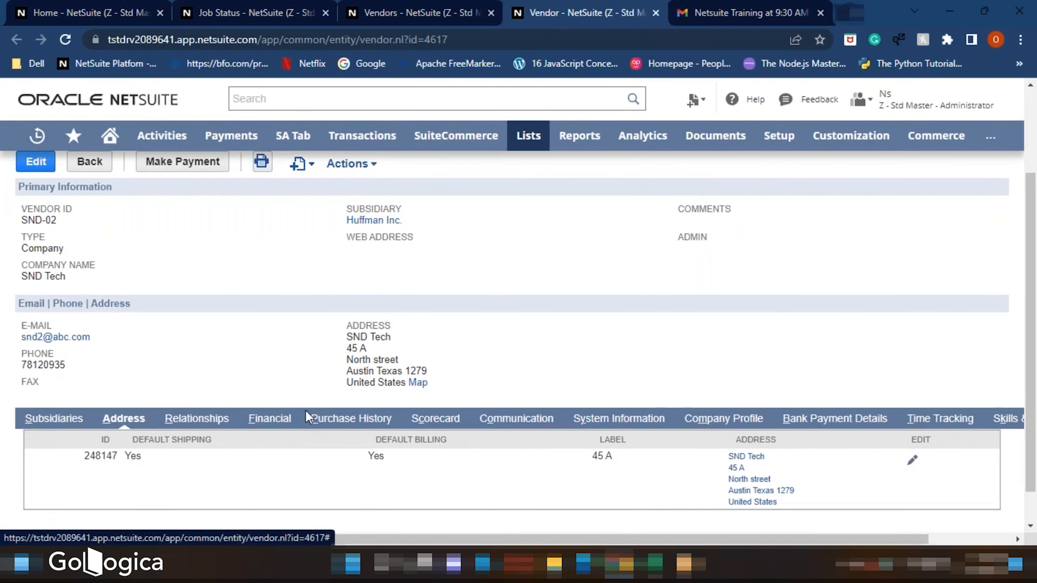
pyautogui.click(269, 420)
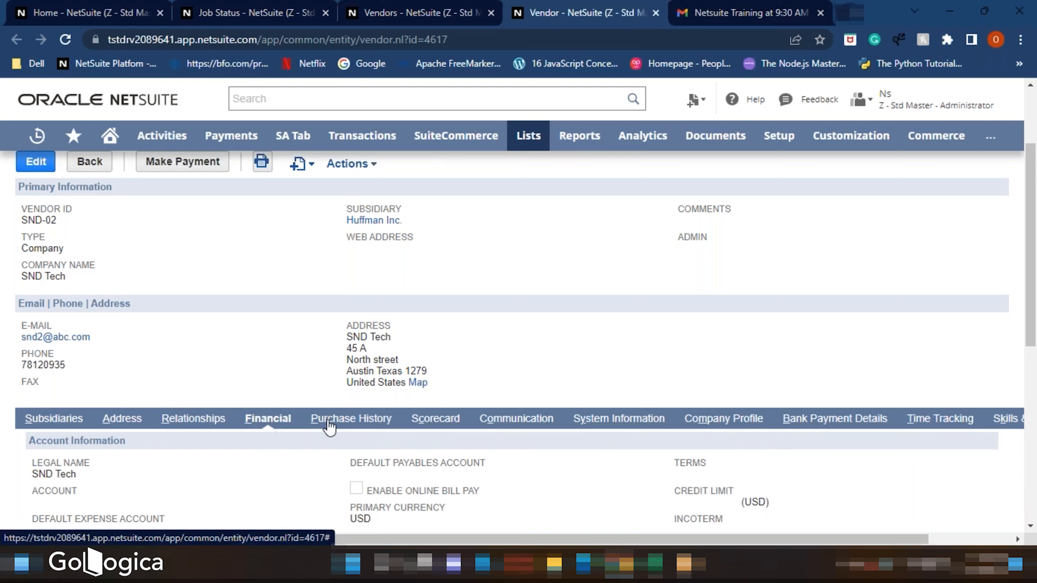
pyautogui.scroll(-2, 270, 423)
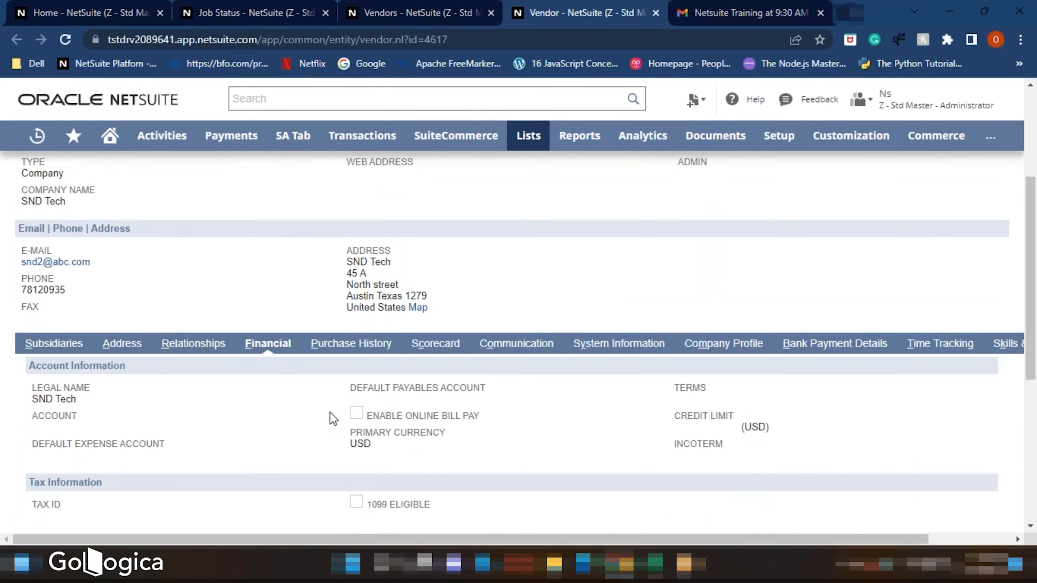
pyautogui.scroll(4, 330, 417)
pyautogui.scroll(-2, 523, 361)
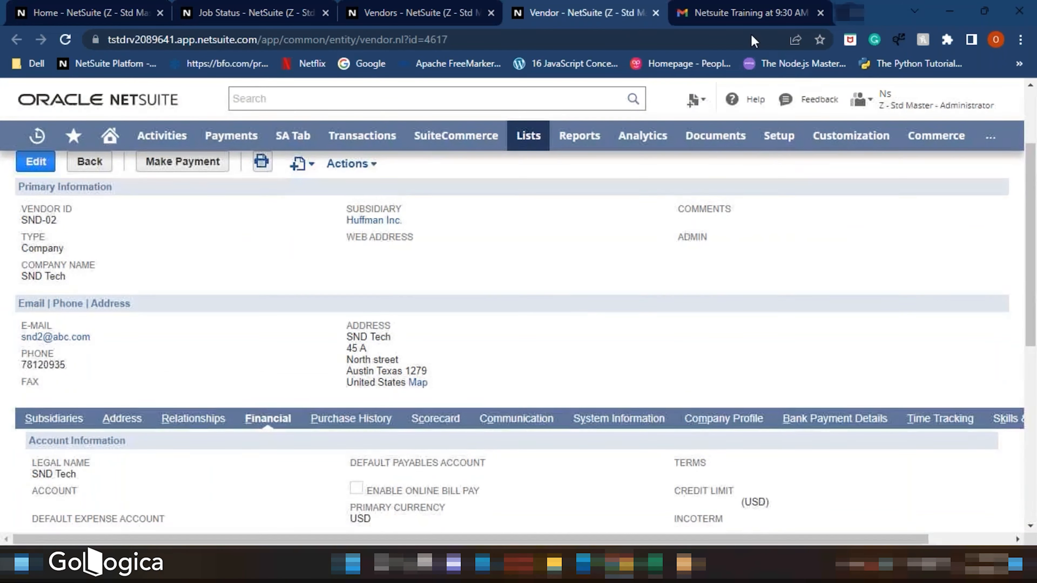
pyautogui.click(845, 565)
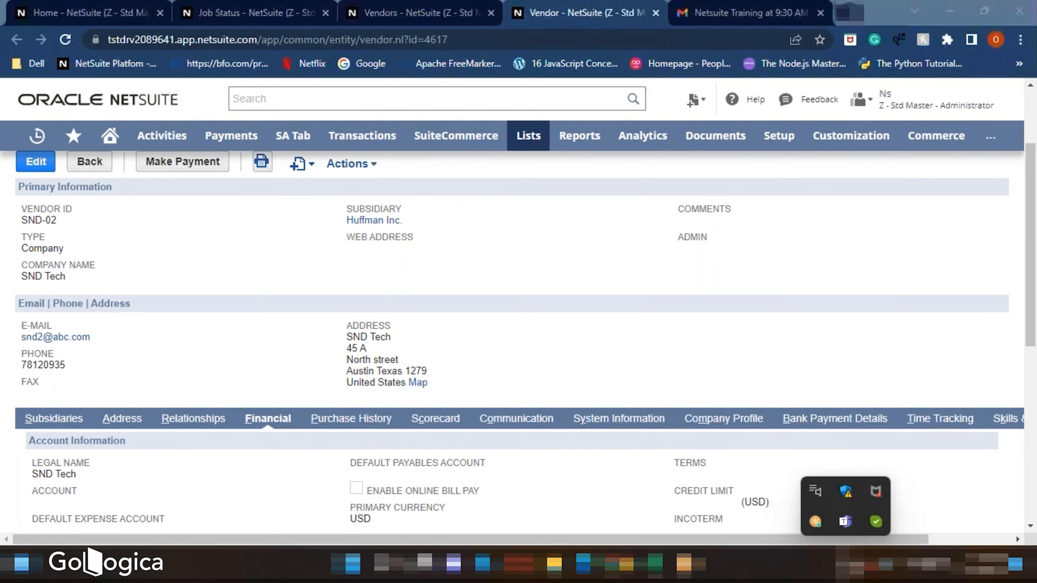
pyautogui.click(725, 326)
pyautogui.scroll(2, 583, 334)
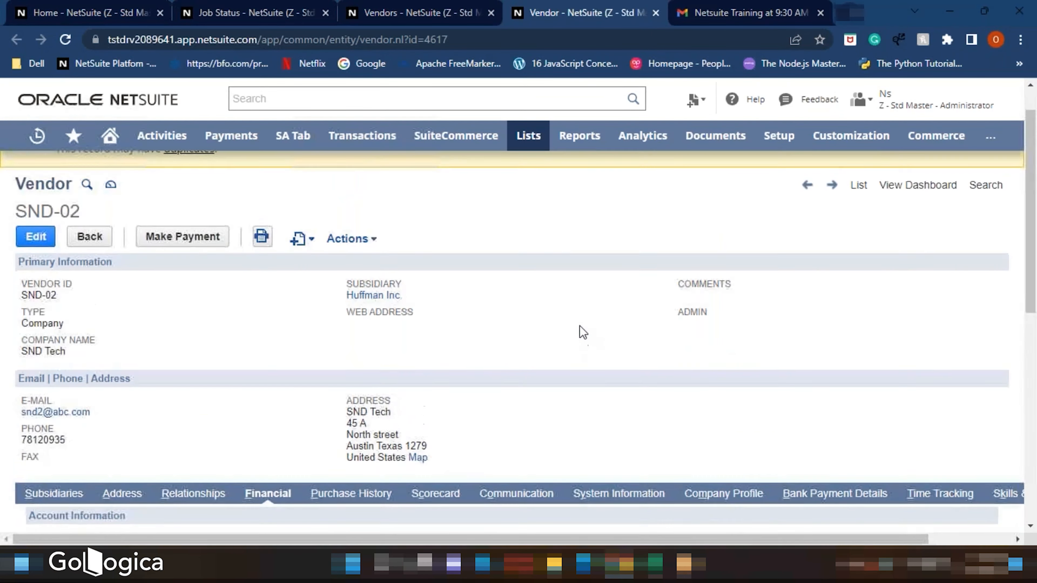
pyautogui.scroll(-2, 578, 331)
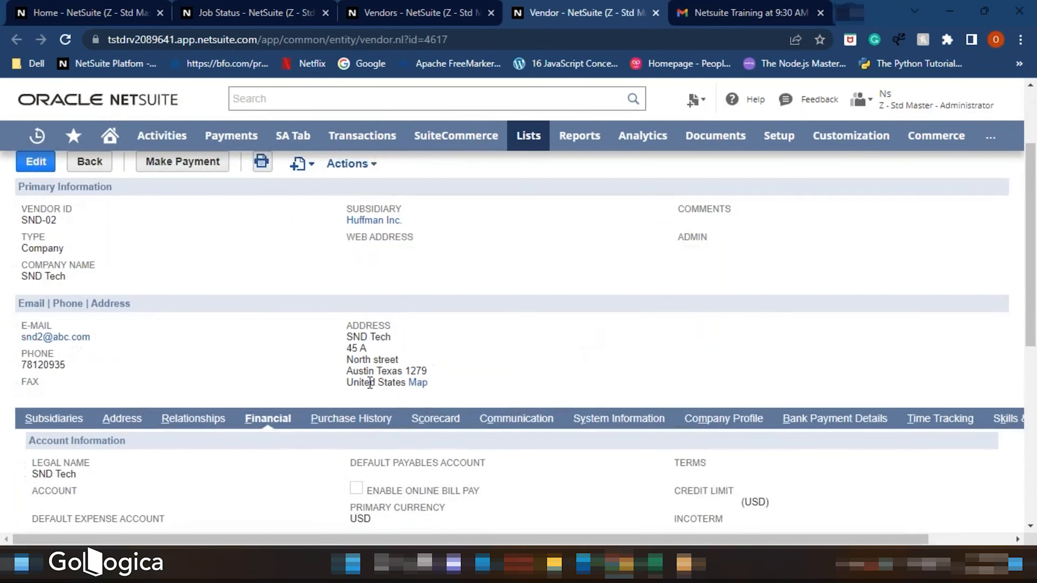
pyautogui.click(61, 419)
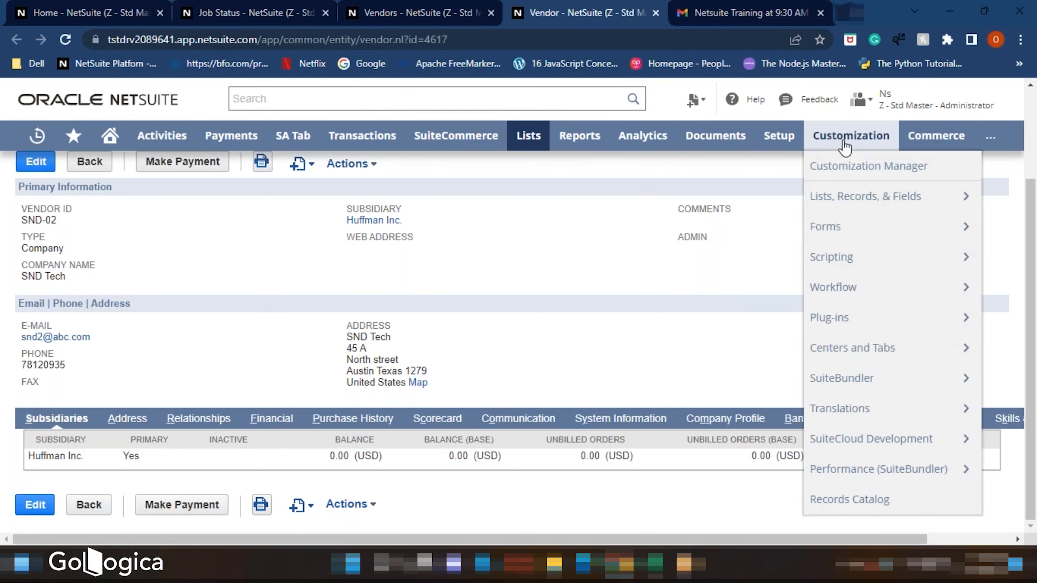
# - Open the Saved CSV Imports list and browse the record type filter options
pyautogui.moveTo(776, 138)
pyautogui.moveTo(775, 448)
pyautogui.moveTo(776, 469)
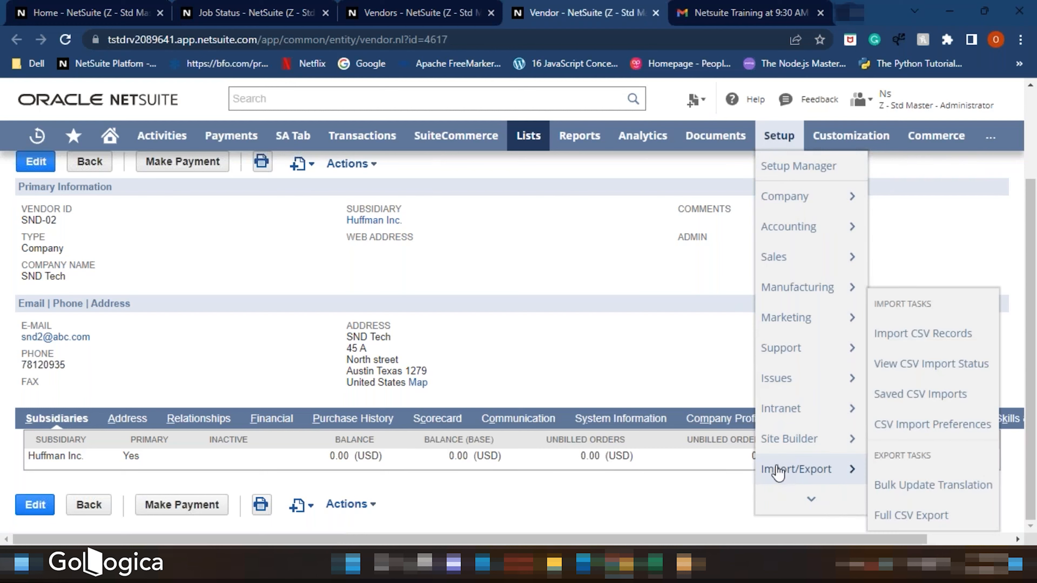
pyautogui.click(903, 394)
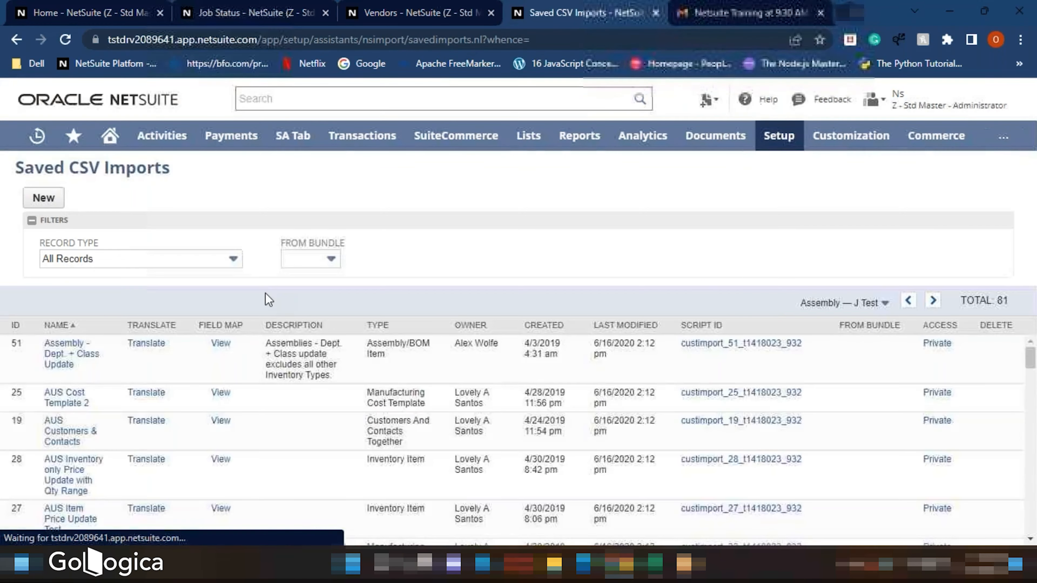
pyautogui.click(135, 260)
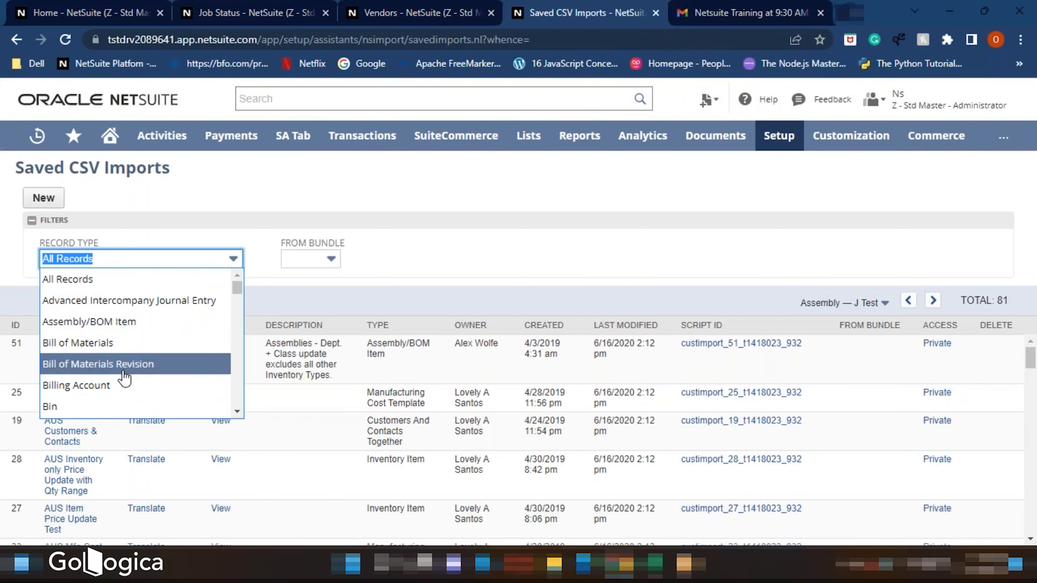
pyautogui.scroll(-2, 135, 367)
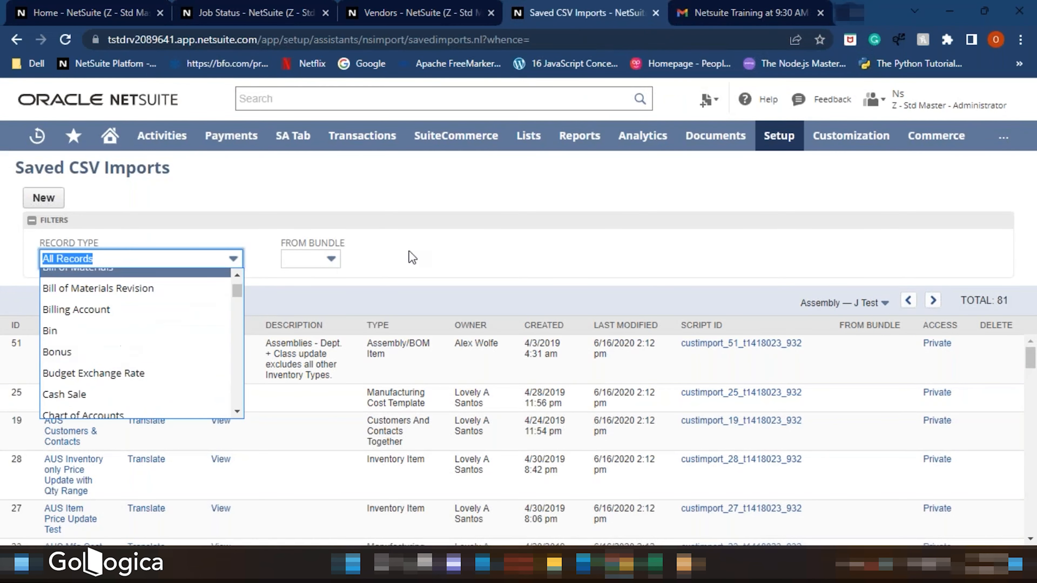
pyautogui.moveTo(775, 143)
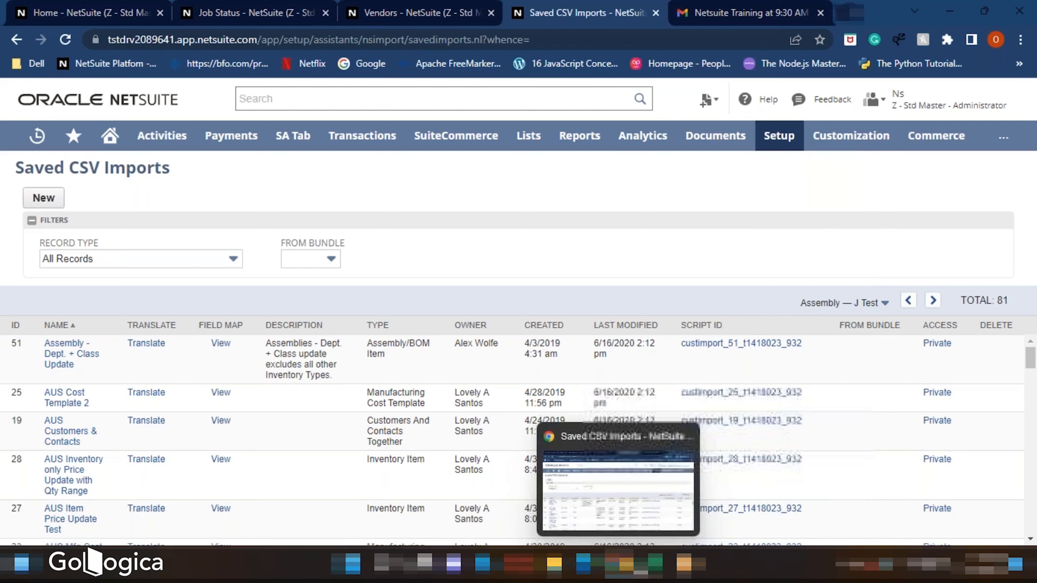
pyautogui.moveTo(655, 566)
# - Switch to the SND Vendors spreadsheet and change the Vendor ID to SND-03
pyautogui.click(621, 524)
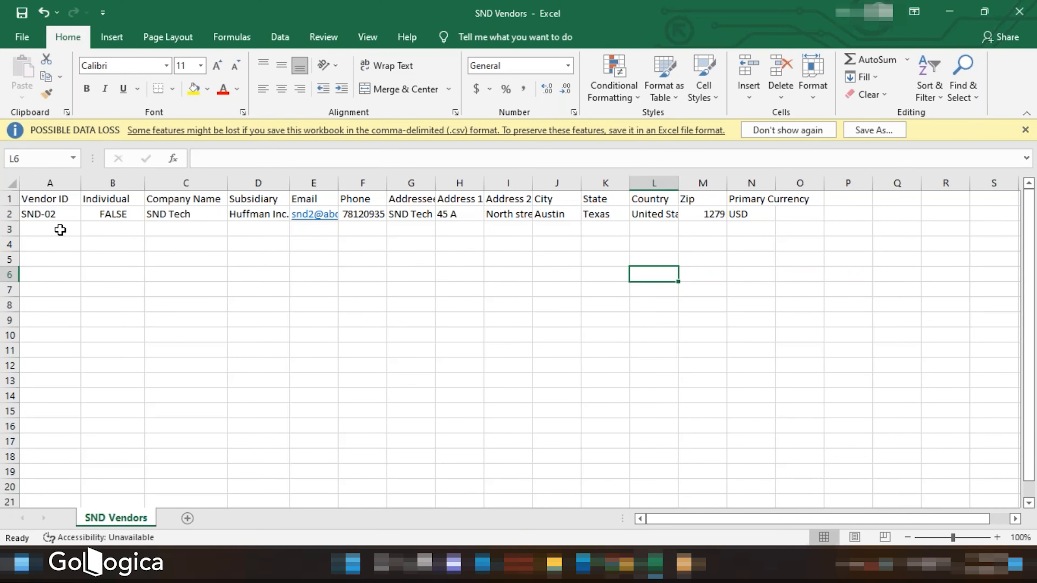
pyautogui.click(56, 229)
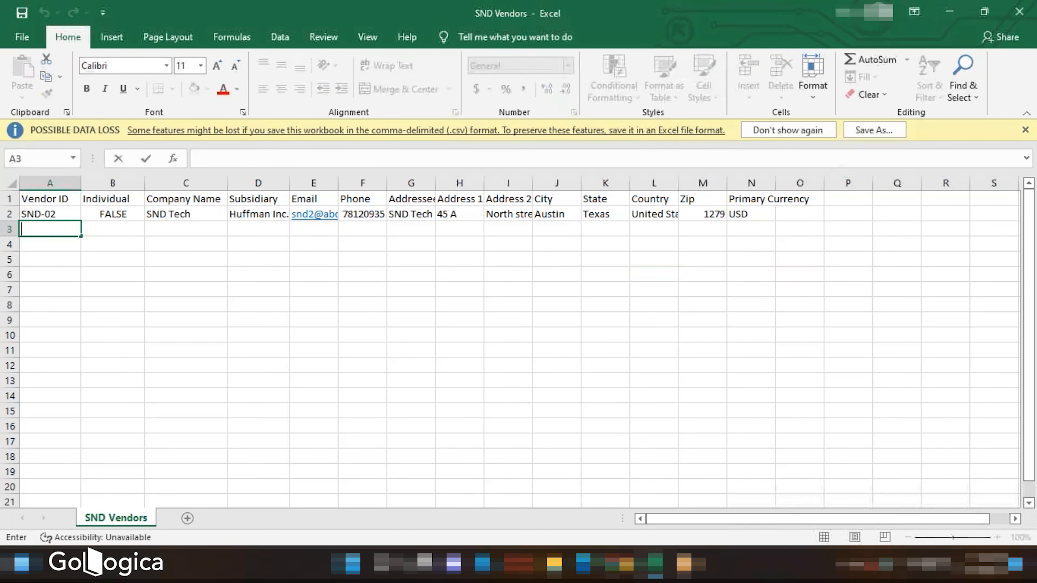
pyautogui.click(61, 213)
pyautogui.press('F2')
pyautogui.press('BackSpace')
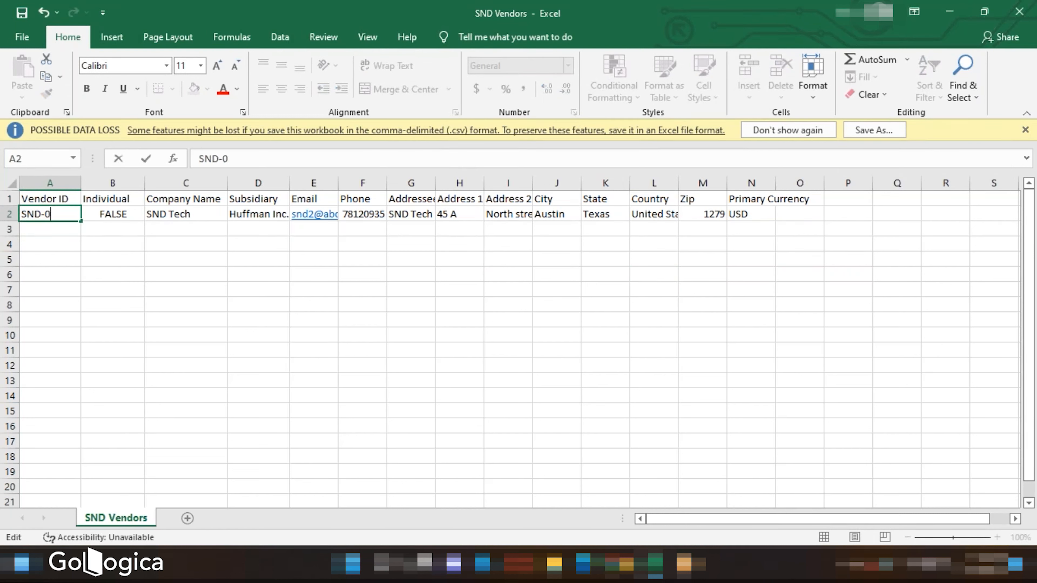
# - Change the Company Name to SND Services
pyautogui.click(193, 215)
pyautogui.doubleClick(194, 215)
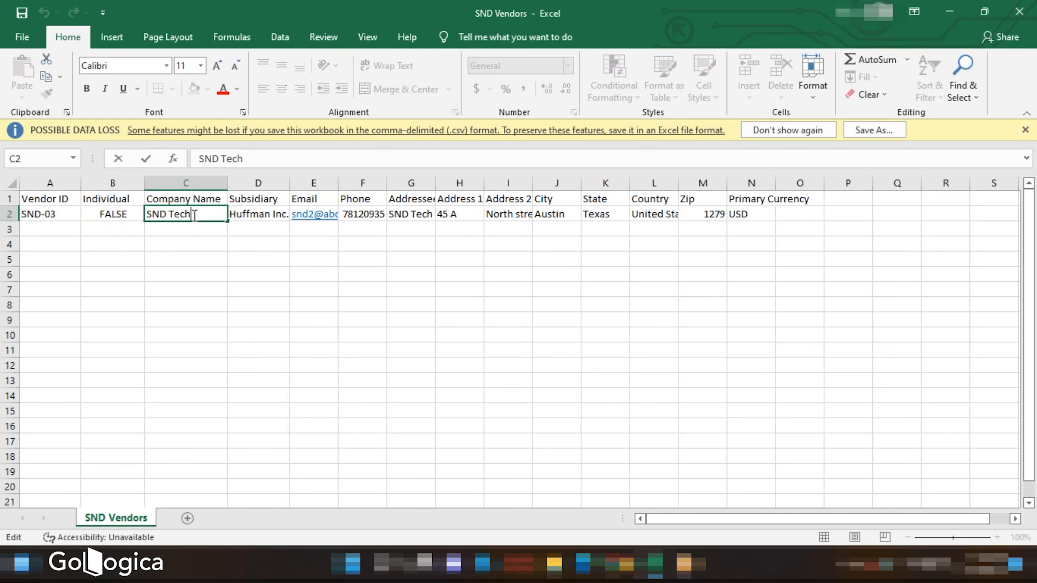
pyautogui.press('BackSpace')
pyautogui.write('es')
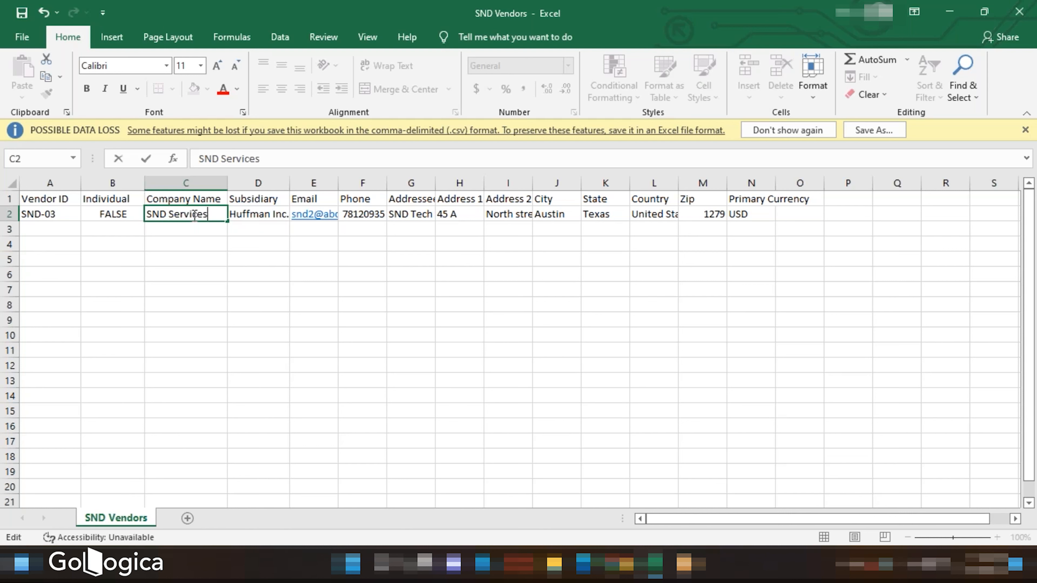
pyautogui.click(253, 227)
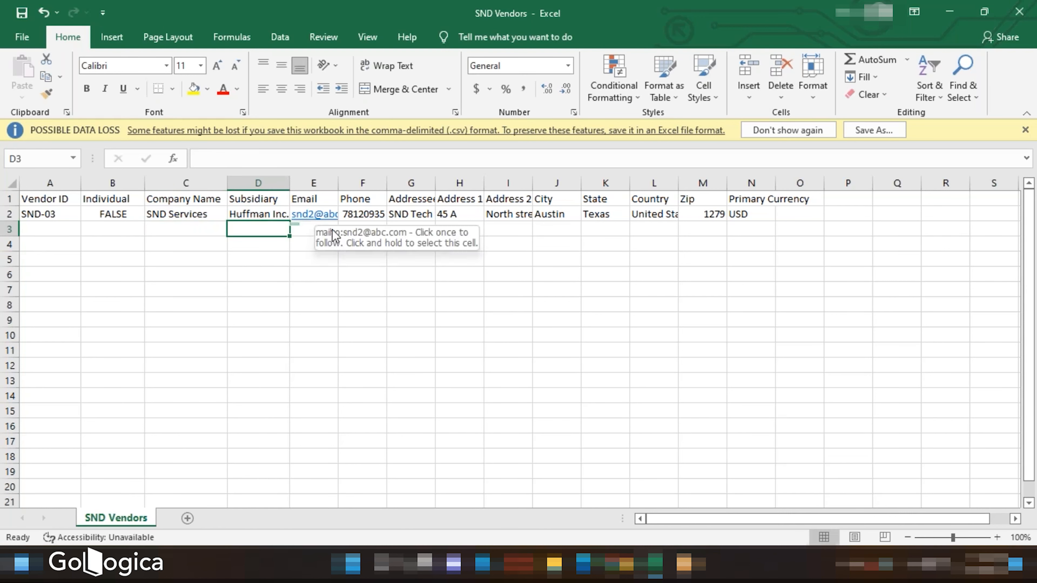
# - Replace the vendor's email with the new vendor's e-mail address and update the phone number
pyautogui.click(333, 198)
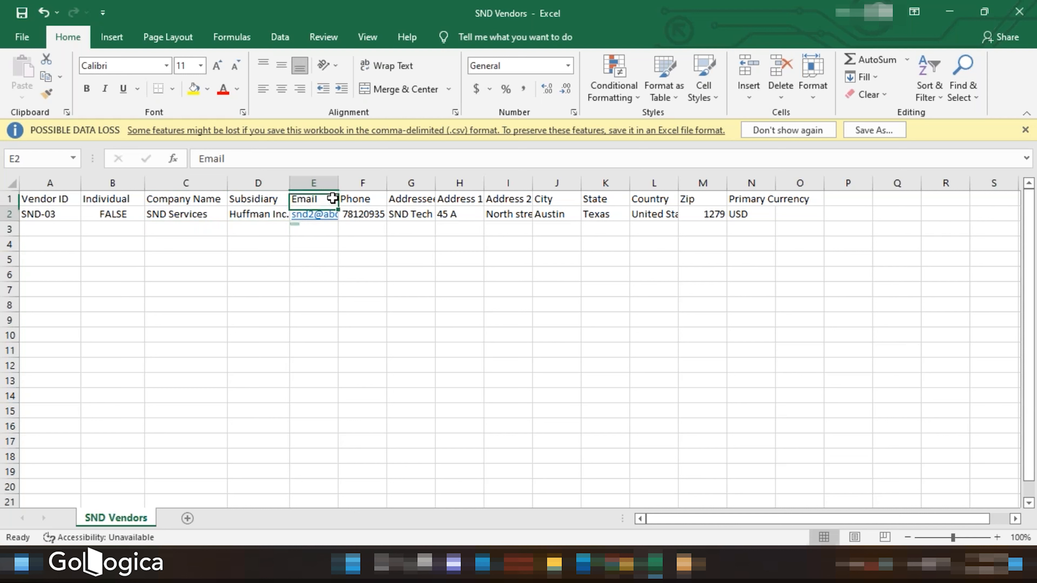
pyautogui.press('Down')
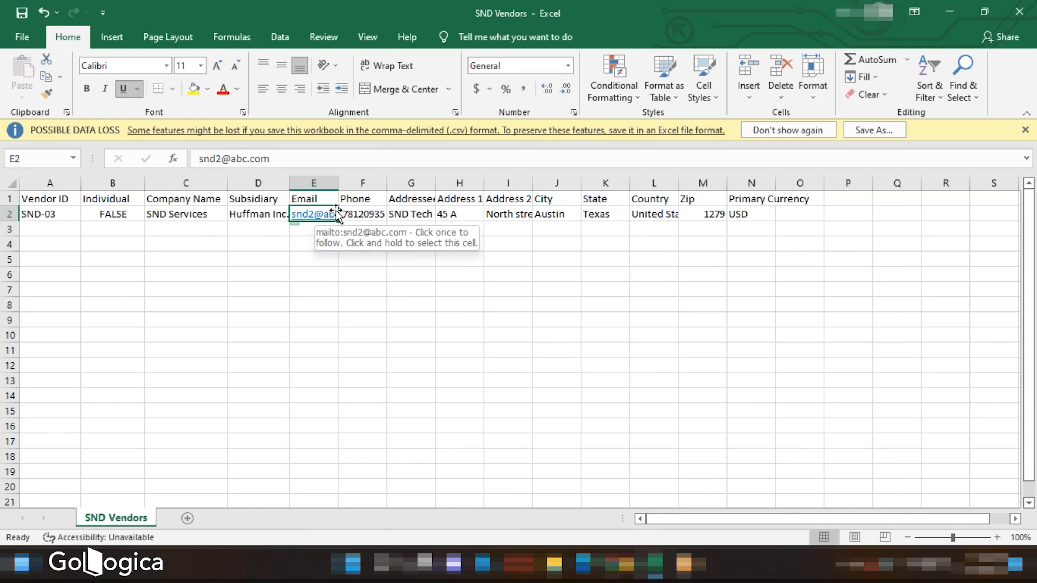
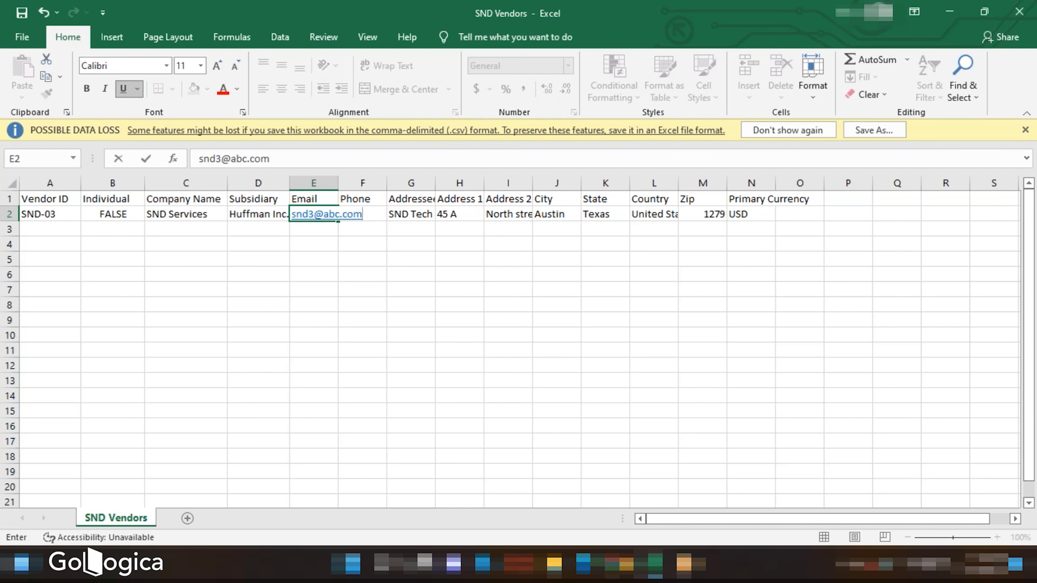
pyautogui.click(382, 247)
pyautogui.doubleClick(381, 215)
pyautogui.write('65')
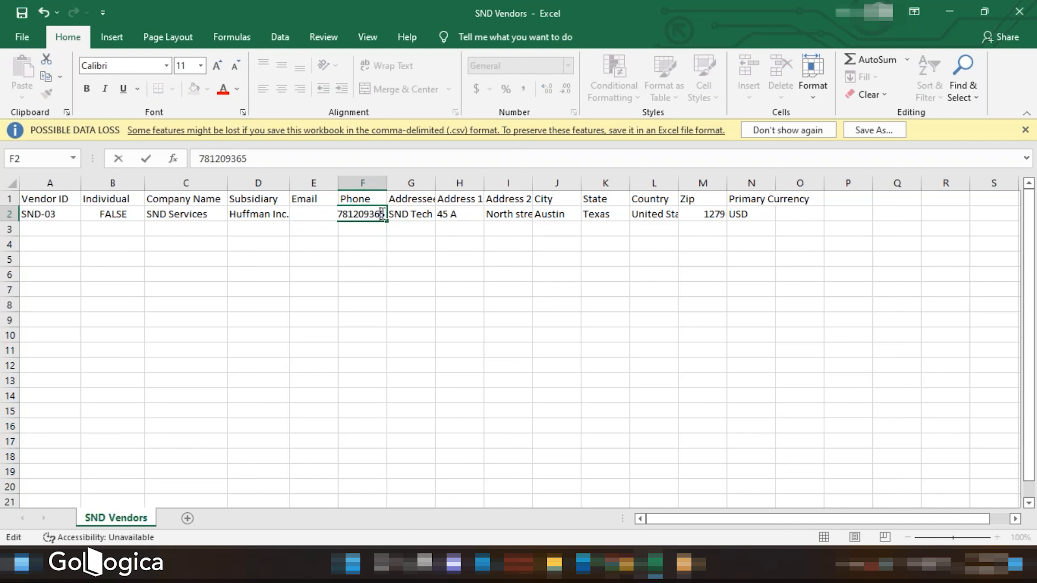
# - Copy the Company Name into the Addressee cell
pyautogui.click(413, 212)
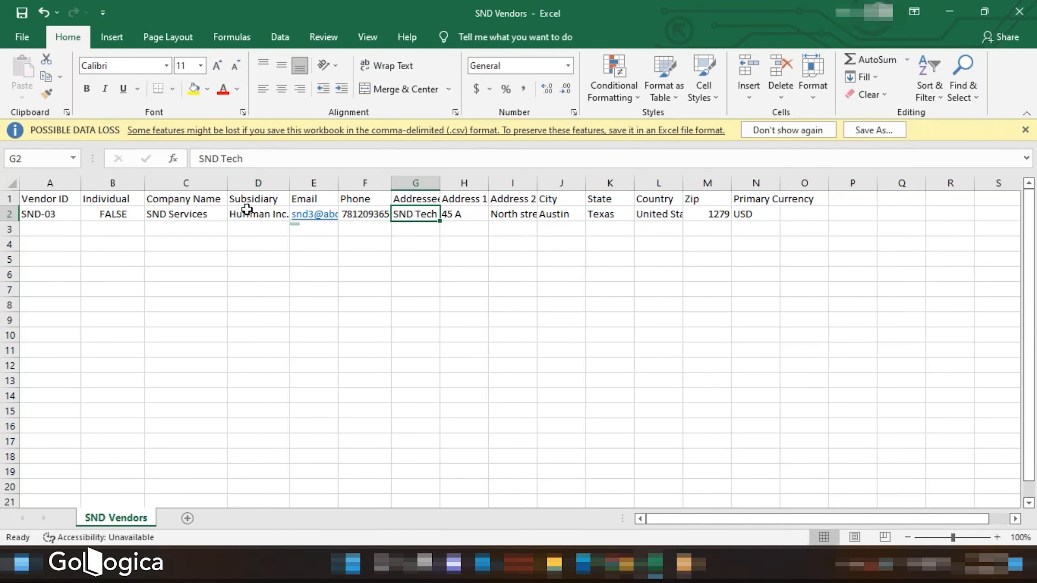
pyautogui.click(217, 213)
pyautogui.hotkey('ctrl', 'c')
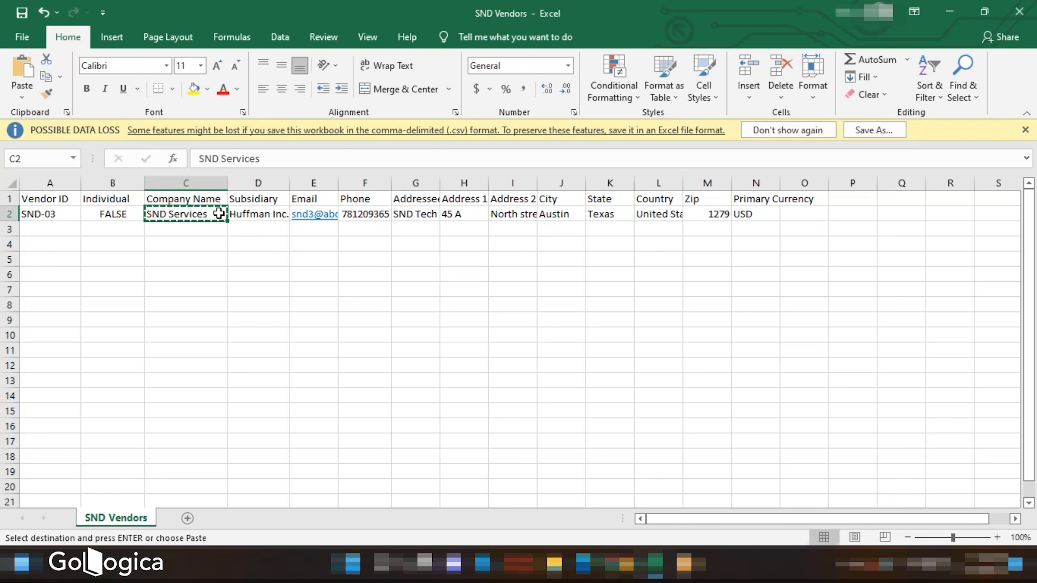
pyautogui.click(413, 214)
pyautogui.hotkey('ctrl', 'v')
# - Change the Address 1 value to 45 B
pyautogui.doubleClick(465, 214)
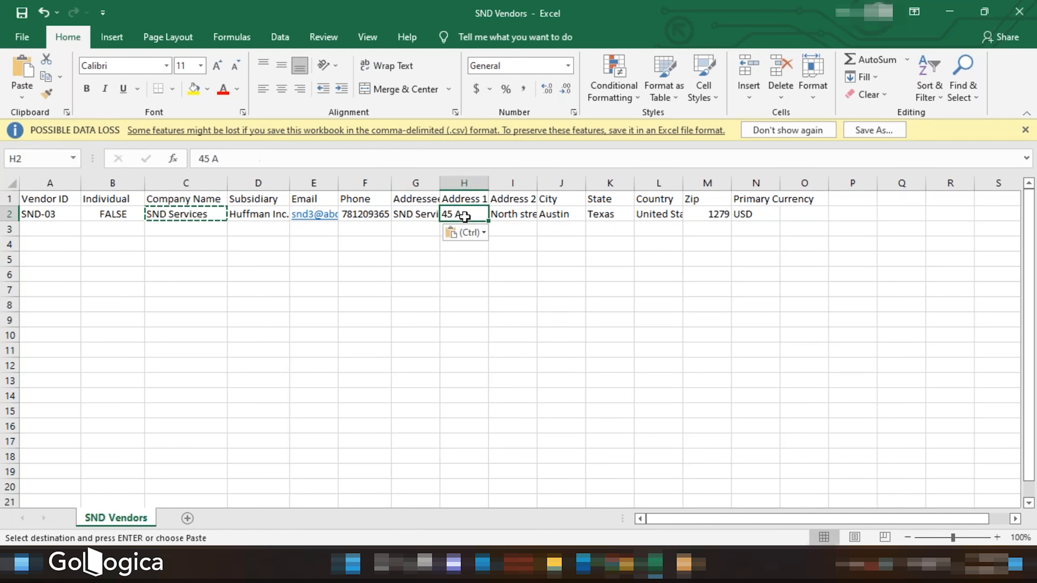
pyautogui.press('BackSpace')
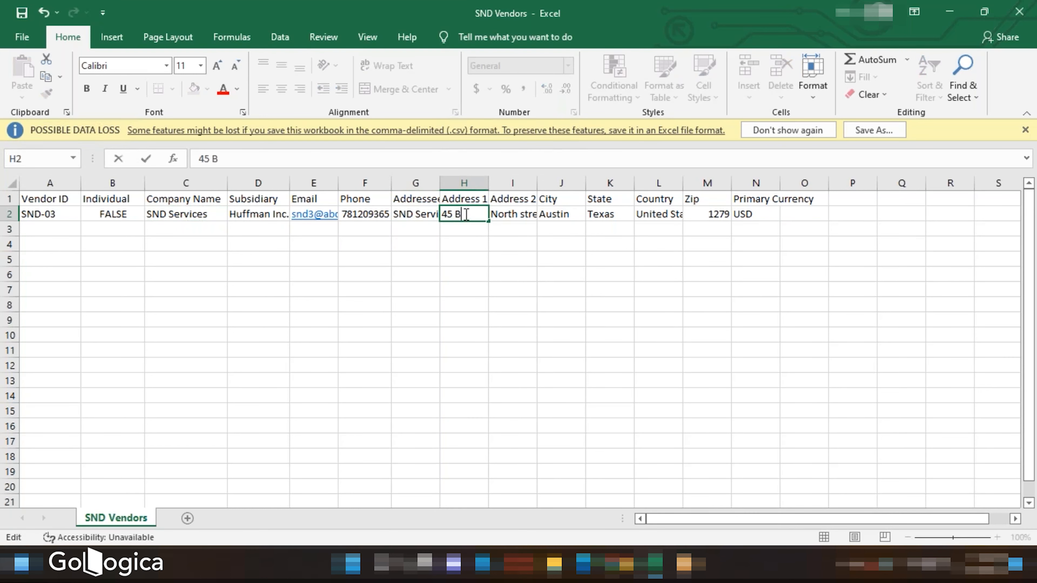
pyautogui.click(600, 240)
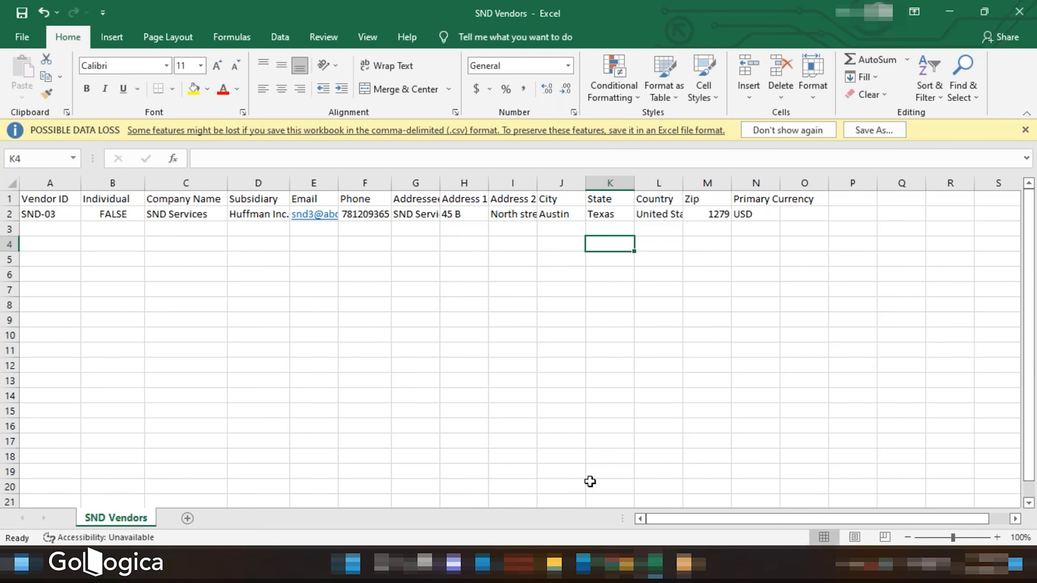
# - Return to NetSuite, start a new CSV import and set the import type to Relationships
pyautogui.moveTo(624, 572)
pyautogui.click(616, 504)
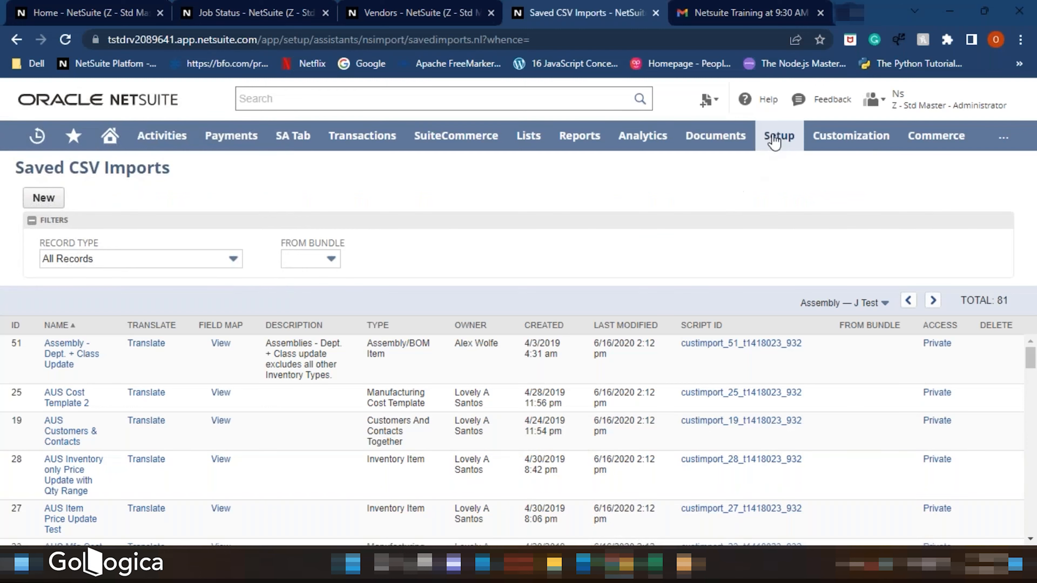
pyautogui.moveTo(779, 135)
pyautogui.moveTo(778, 466)
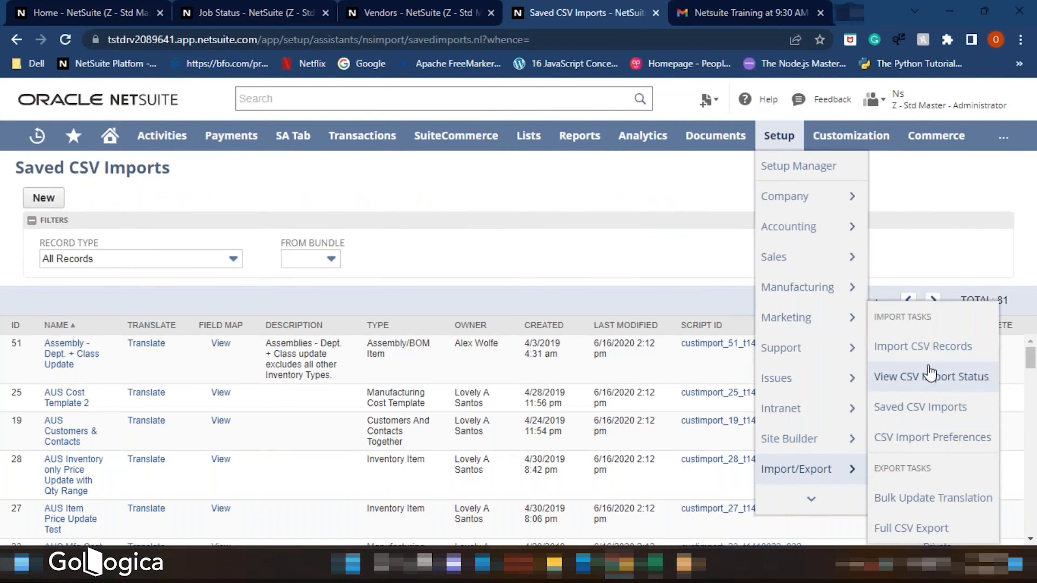
pyautogui.click(919, 359)
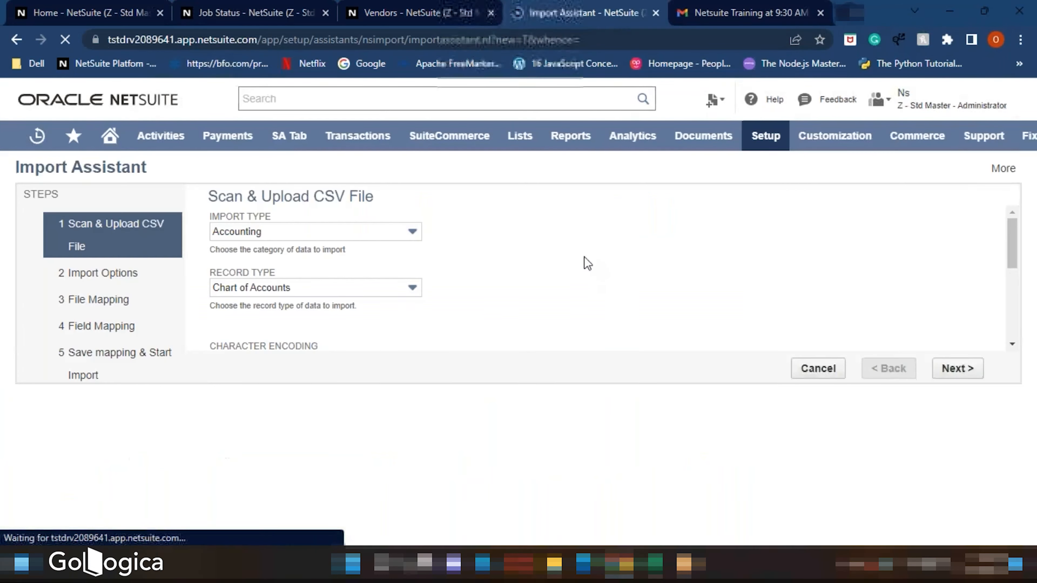
pyautogui.click(713, 355)
pyautogui.click(678, 331)
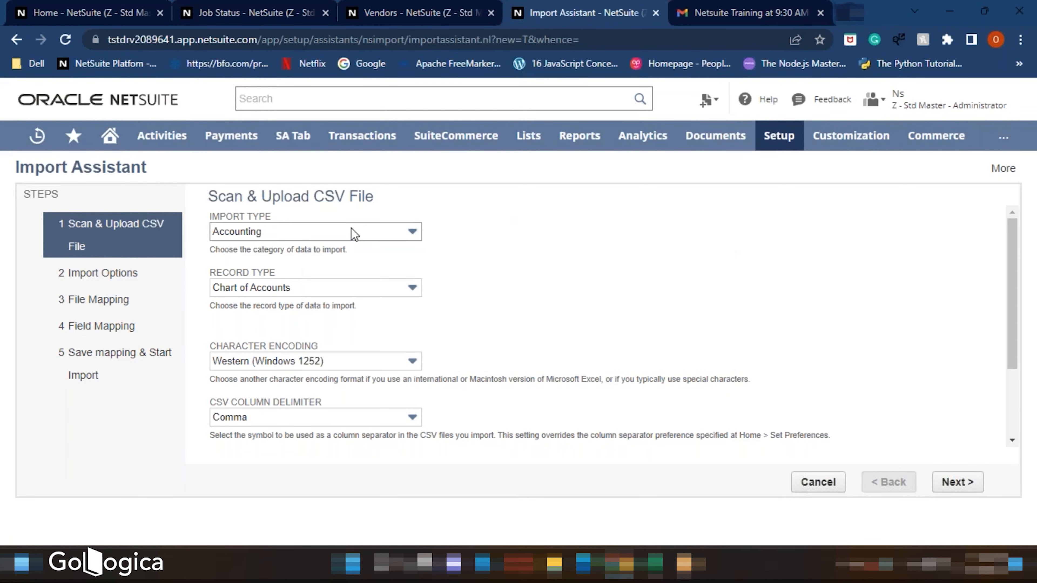
pyautogui.click(349, 237)
pyautogui.scroll(-3, 295, 337)
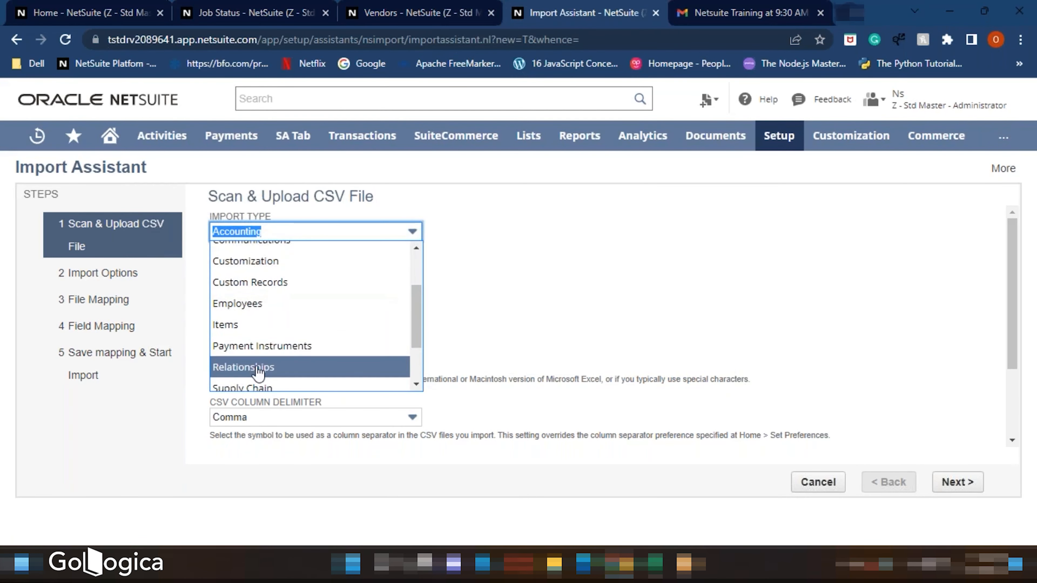
pyautogui.click(295, 367)
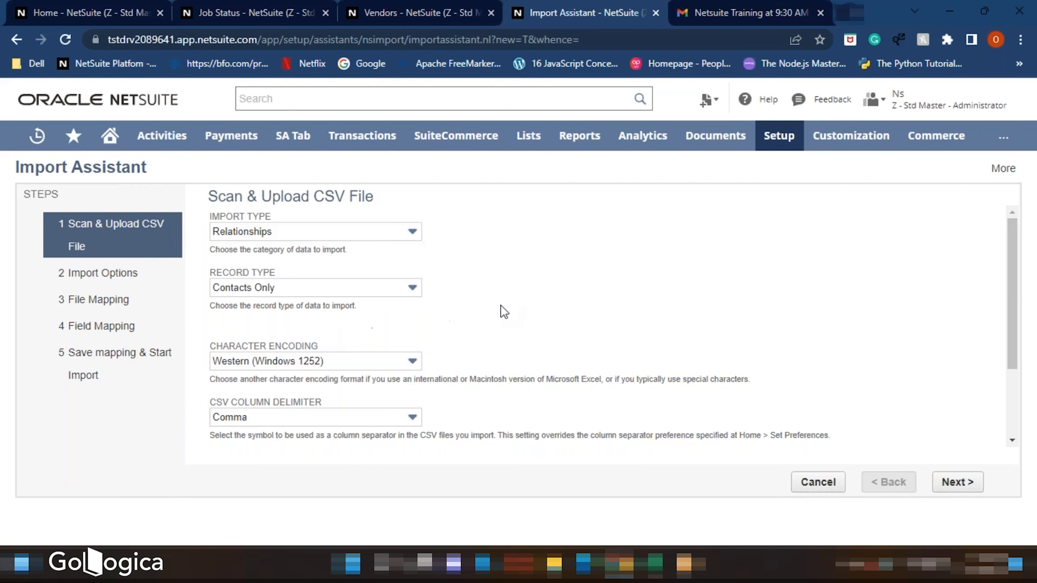
# - Set the import record type to Vendors
pyautogui.click(347, 289)
pyautogui.scroll(-3, 286, 392)
pyautogui.click(258, 438)
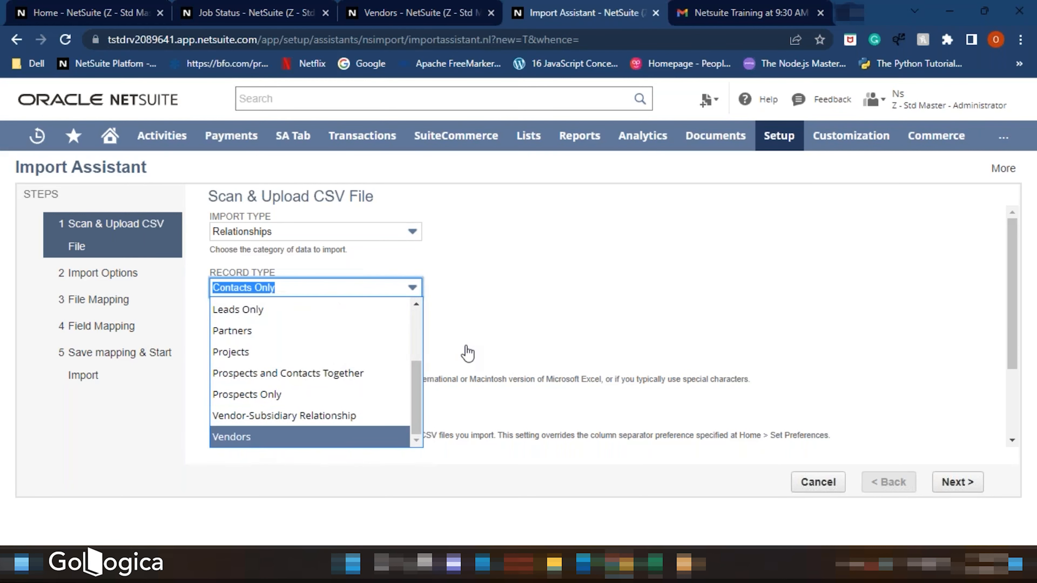
pyautogui.scroll(-3, 500, 347)
pyautogui.click(256, 426)
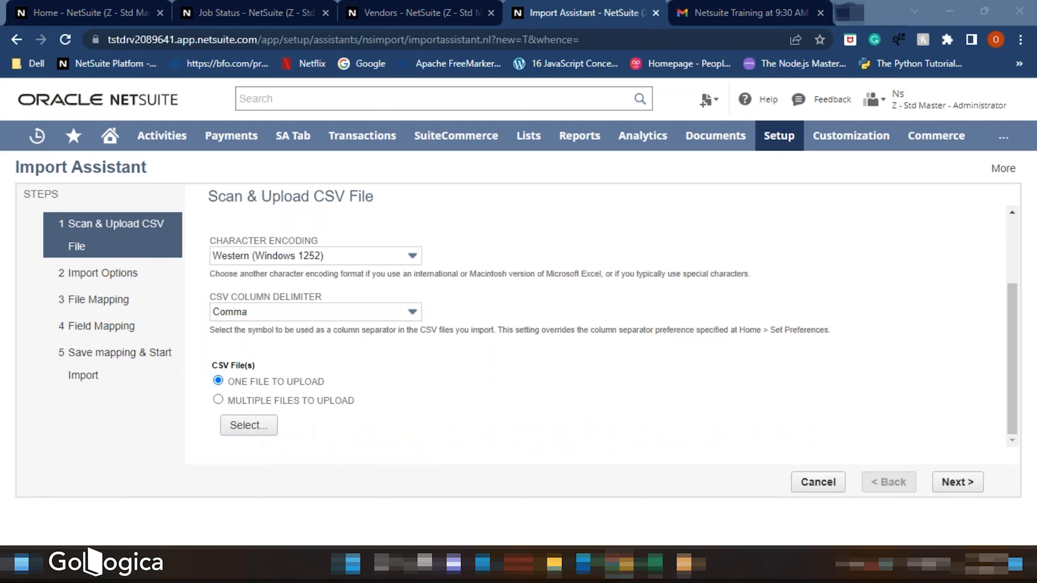
# - Upload the SND Vendors CSV file as the single file and continue to the field mapping
pyautogui.click(182, 122)
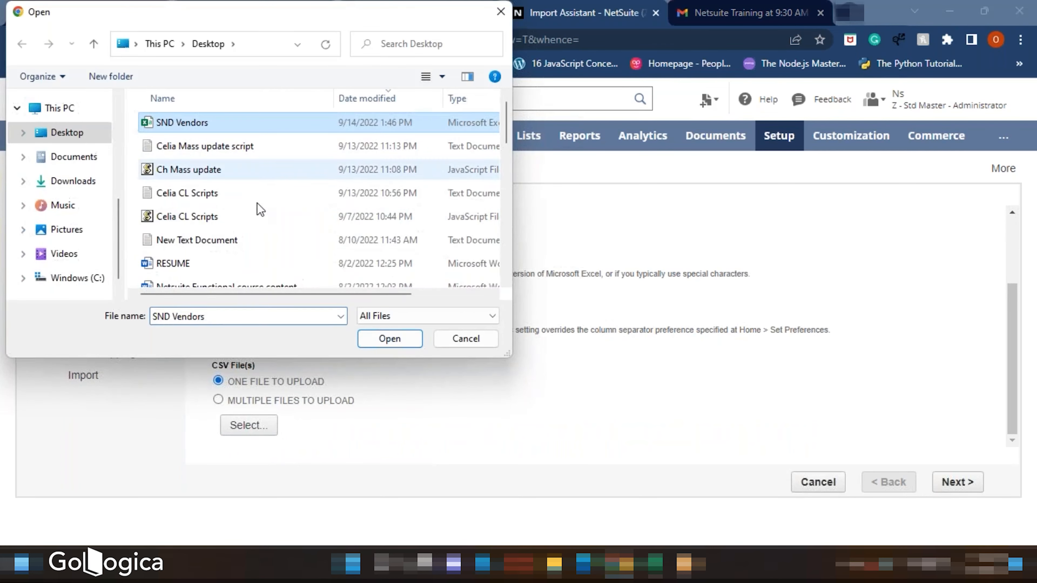
pyautogui.click(407, 340)
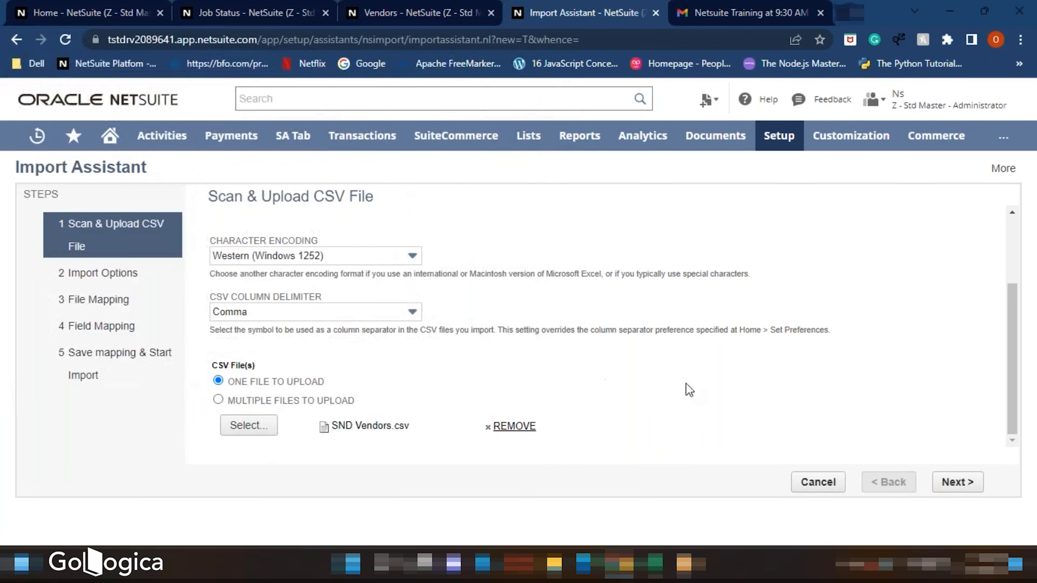
pyautogui.click(955, 483)
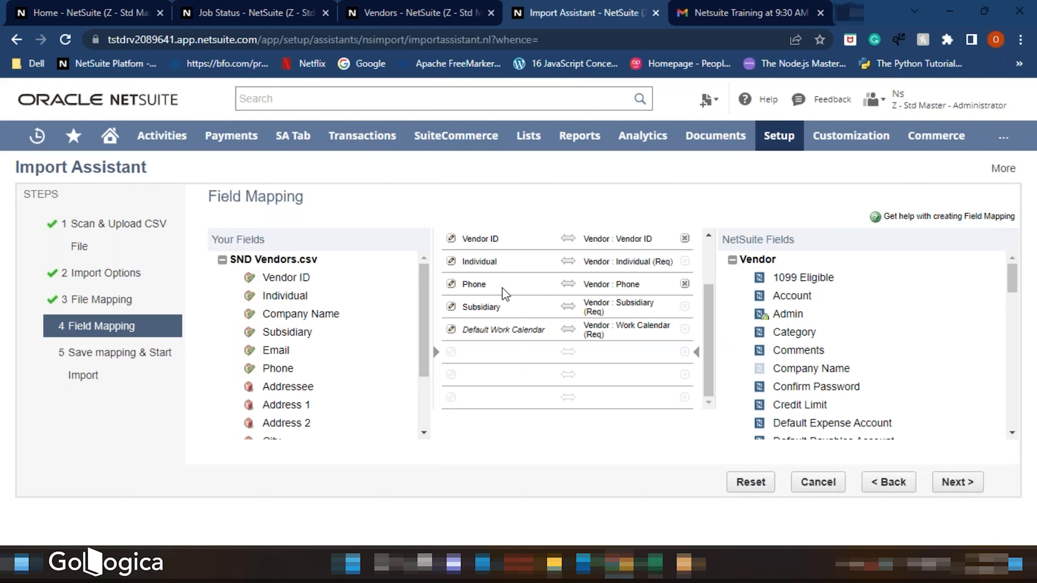
# - Compare the proposed field mapping against the vendor list and the spreadsheet columns
pyautogui.scroll(3, 482, 287)
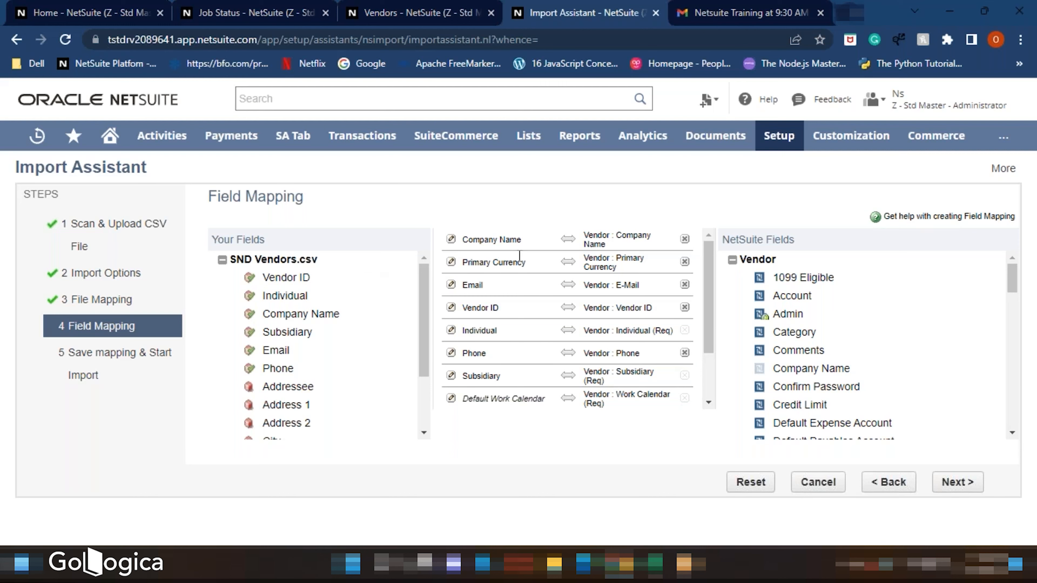
pyautogui.click(378, 11)
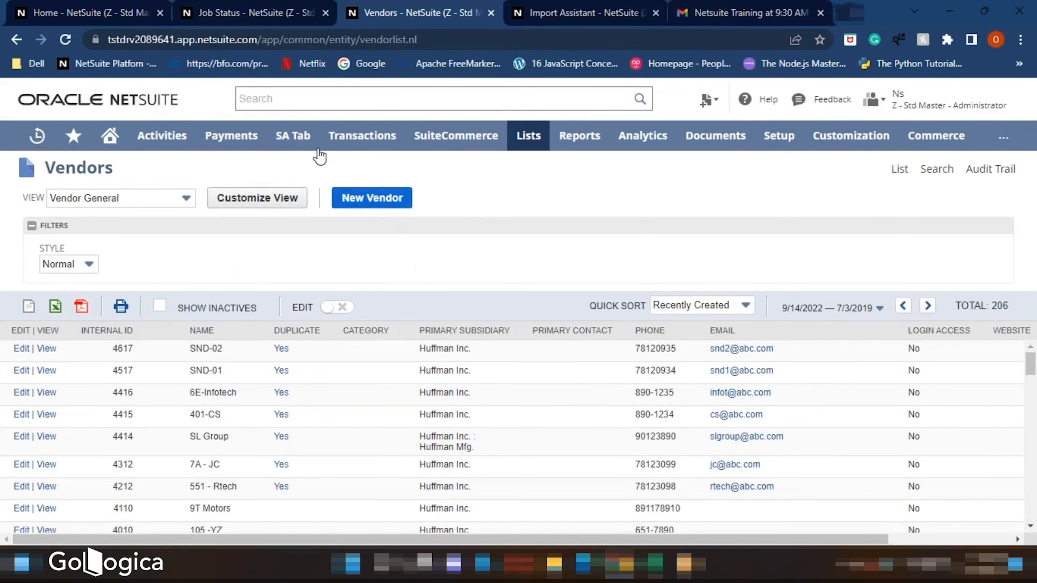
pyautogui.moveTo(655, 563)
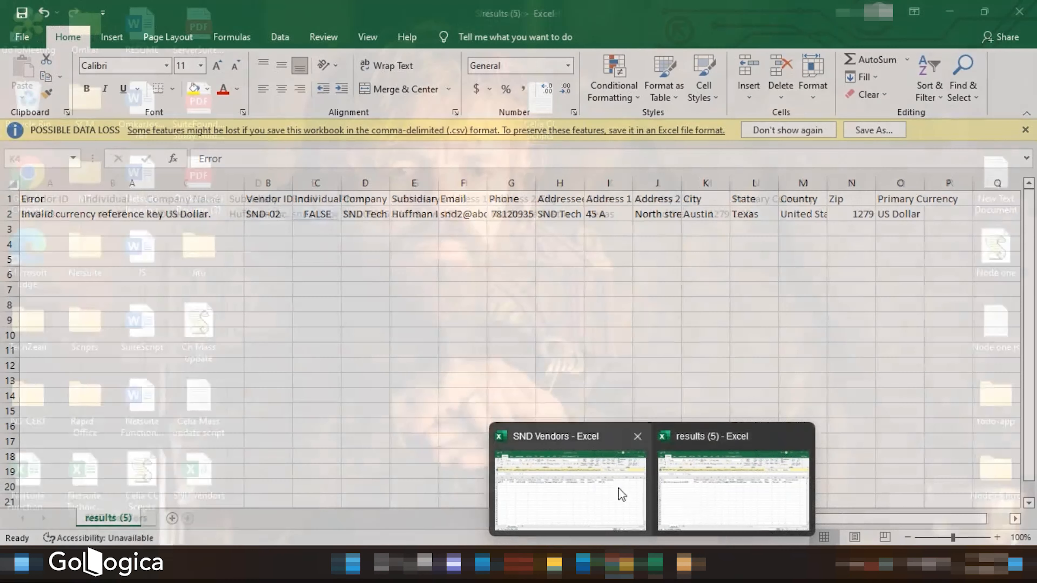
pyautogui.click(620, 493)
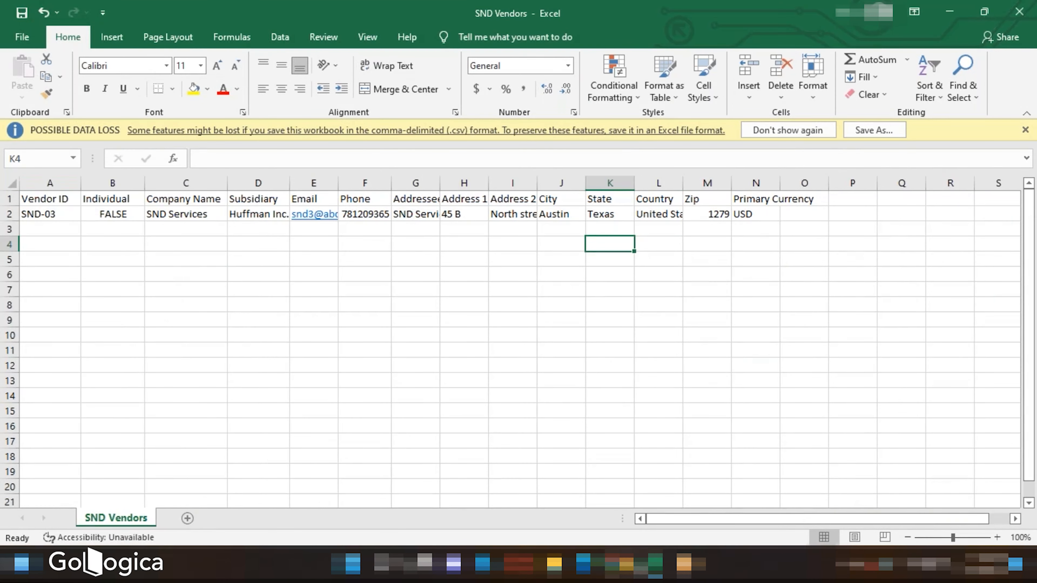
pyautogui.click(623, 566)
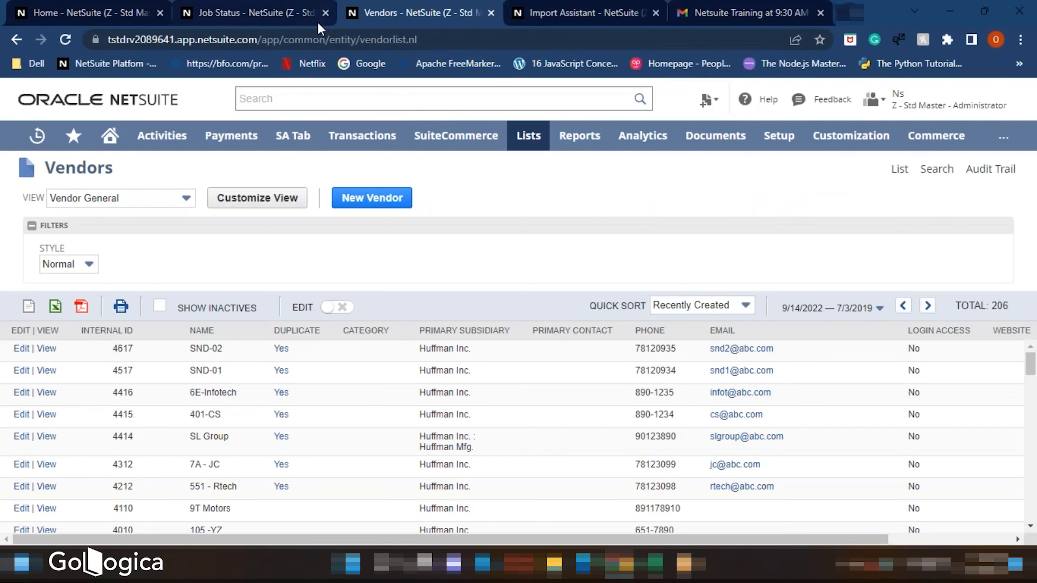
pyautogui.click(588, 12)
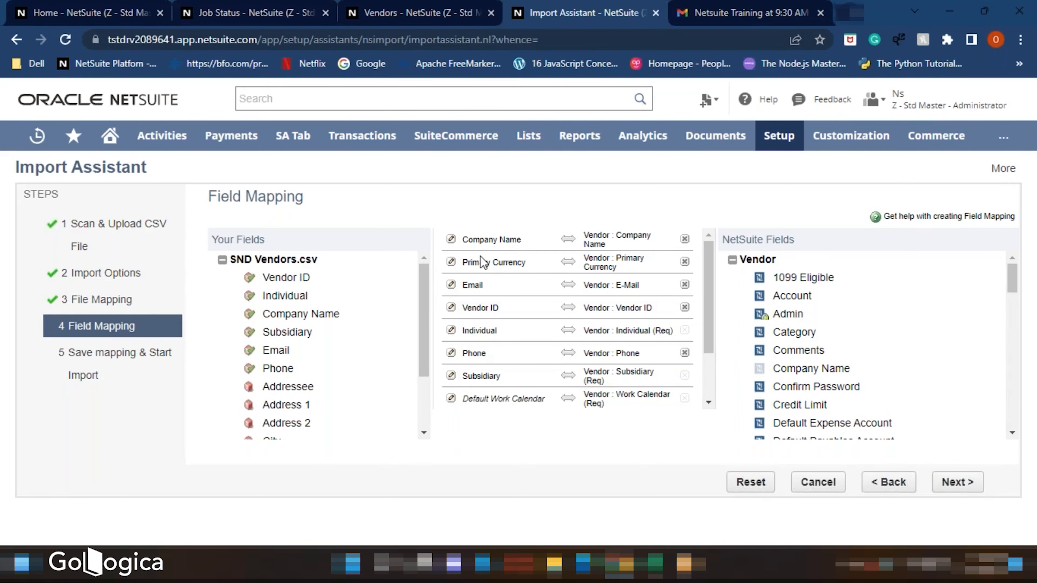
pyautogui.scroll(-3, 510, 253)
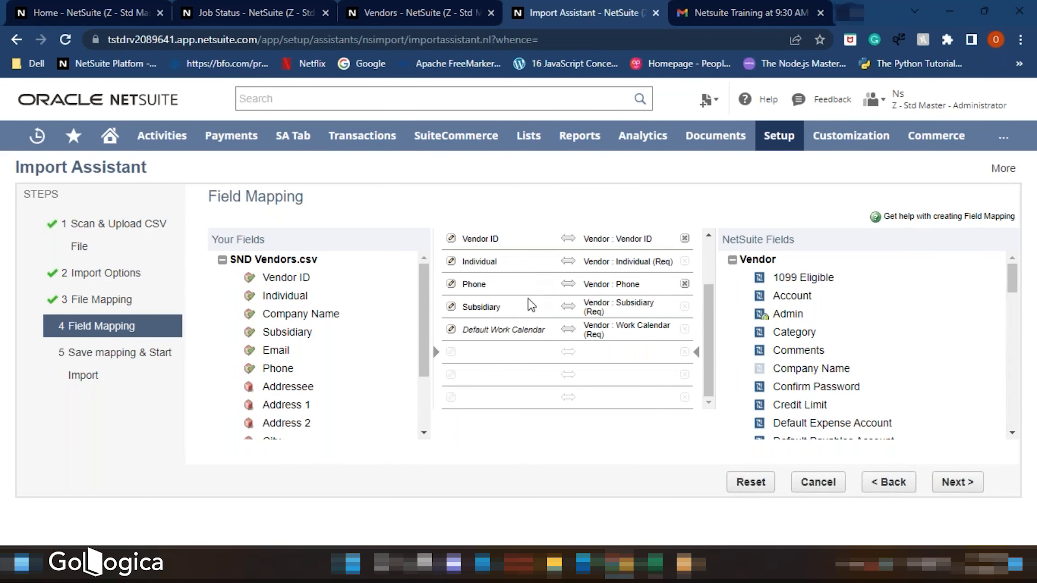
pyautogui.scroll(-2, 343, 366)
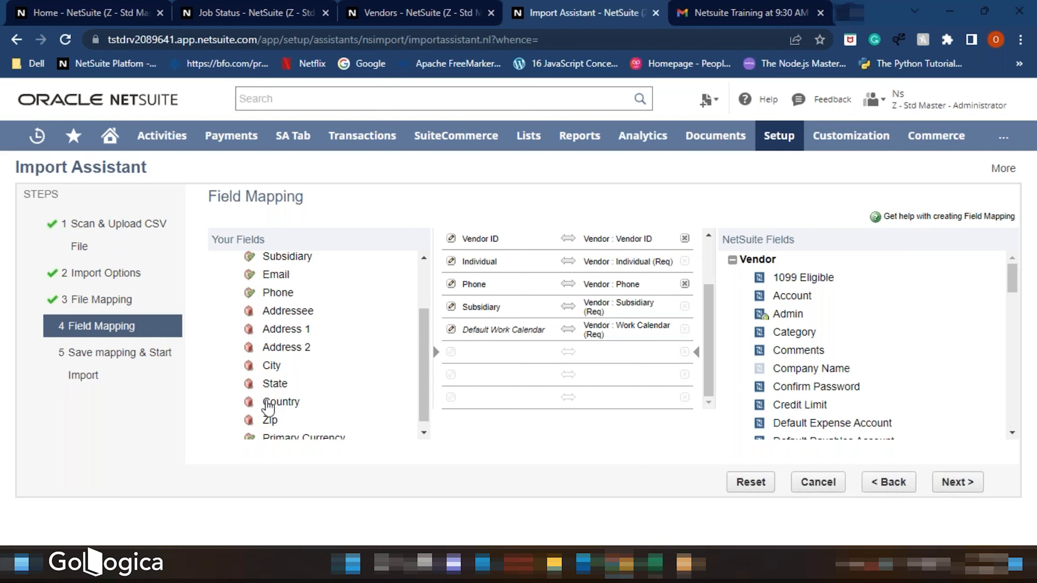
# - Add the Addressee, Address 1, Address 2, City, State, Country and Zip CSV fields to the mapping list
pyautogui.click(281, 311)
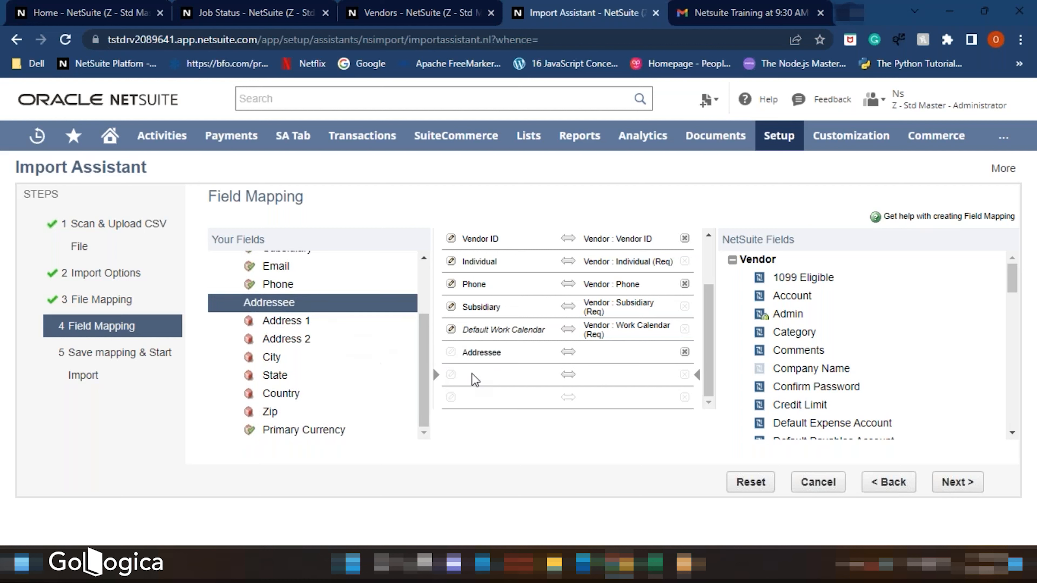
pyautogui.click(299, 324)
pyautogui.click(292, 346)
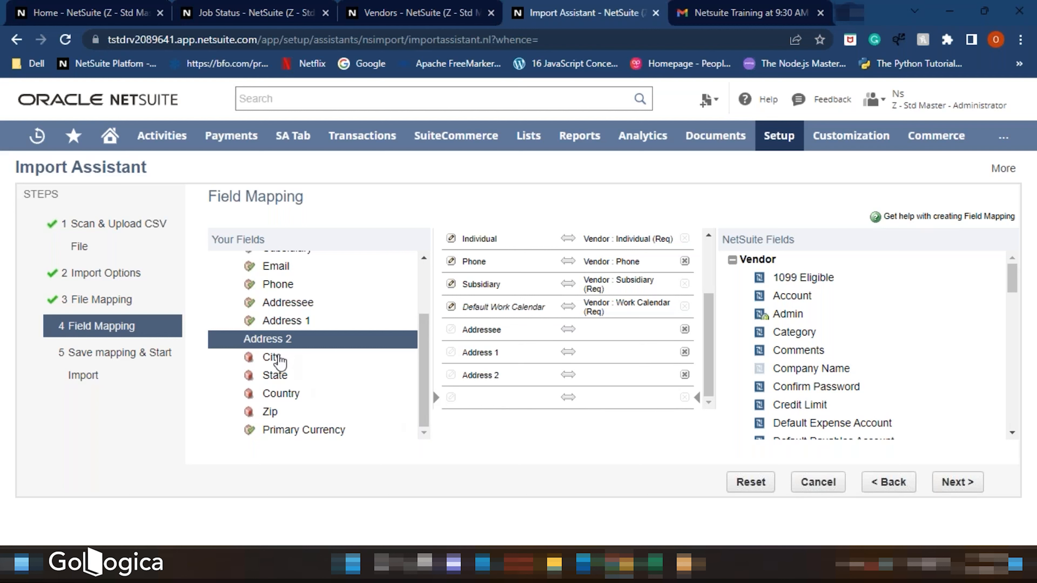
pyautogui.click(272, 357)
pyautogui.click(275, 375)
pyautogui.click(277, 393)
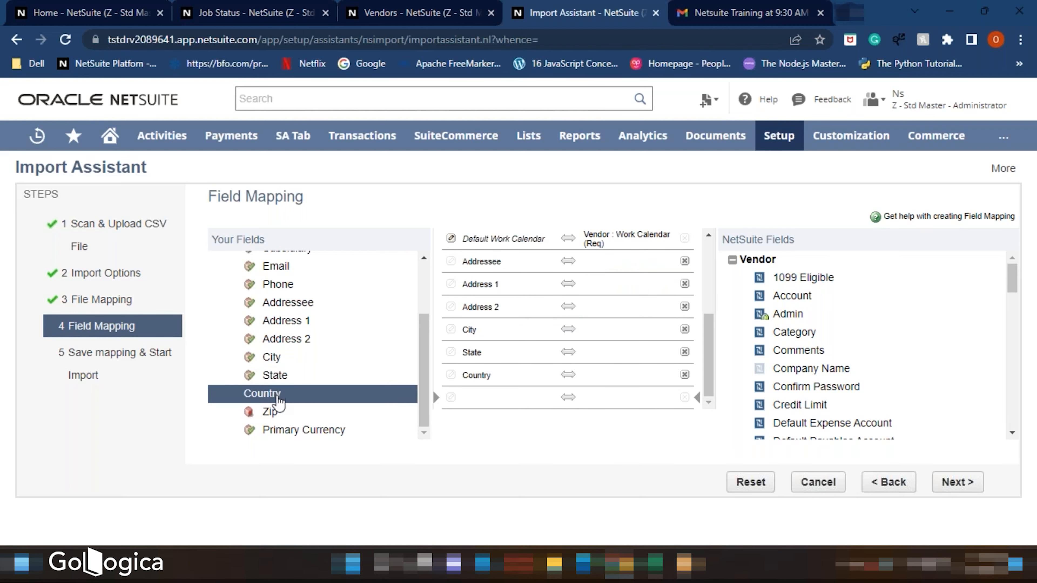
pyautogui.click(271, 412)
# - Expand the Vendor - Address 1 field group and map Country to its Country (Req) field
pyautogui.scroll(3, 556, 324)
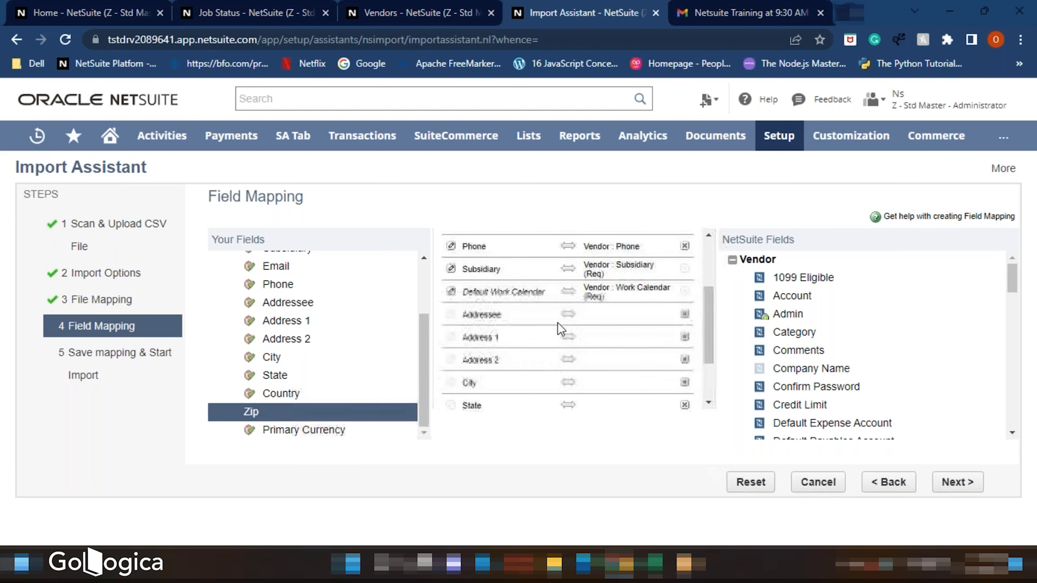
pyautogui.scroll(-3, 561, 334)
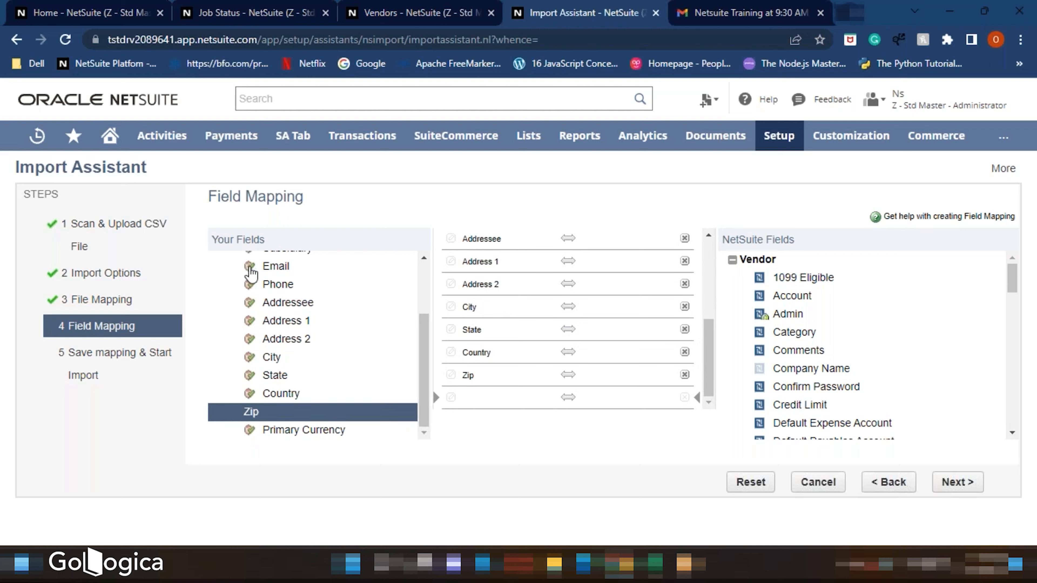
pyautogui.scroll(-8, 861, 344)
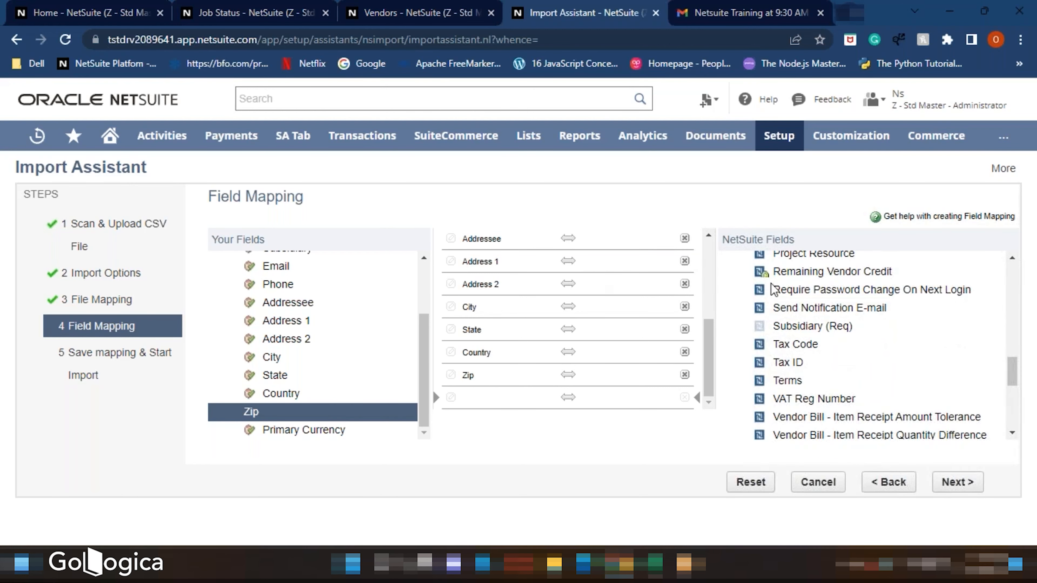
pyautogui.scroll(-5, 771, 298)
pyautogui.click(733, 375)
pyautogui.click(746, 376)
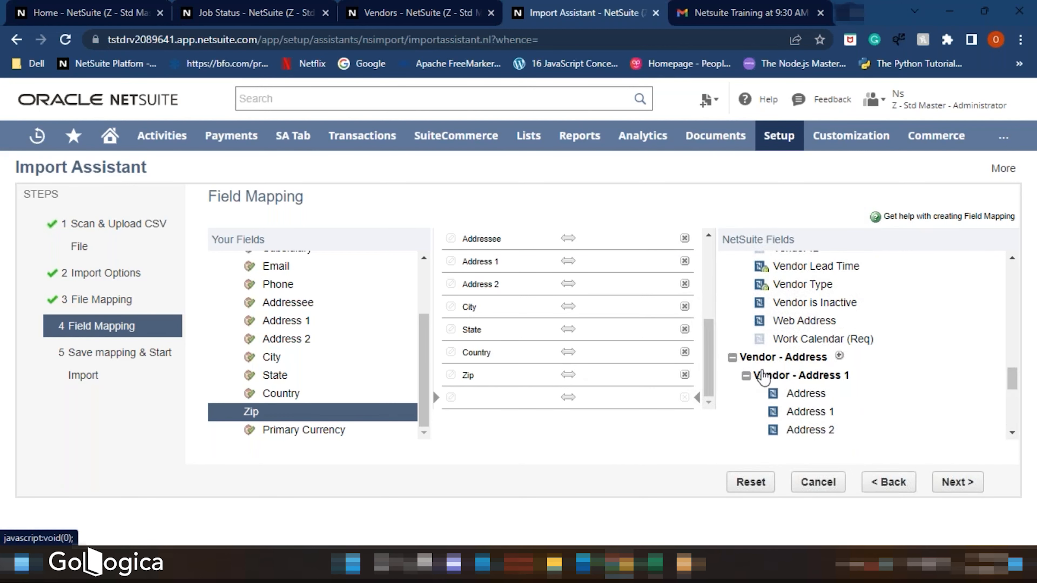
pyautogui.scroll(-6, 792, 378)
pyautogui.scroll(2, 794, 375)
pyautogui.scroll(3, 791, 377)
pyautogui.scroll(-1, 790, 376)
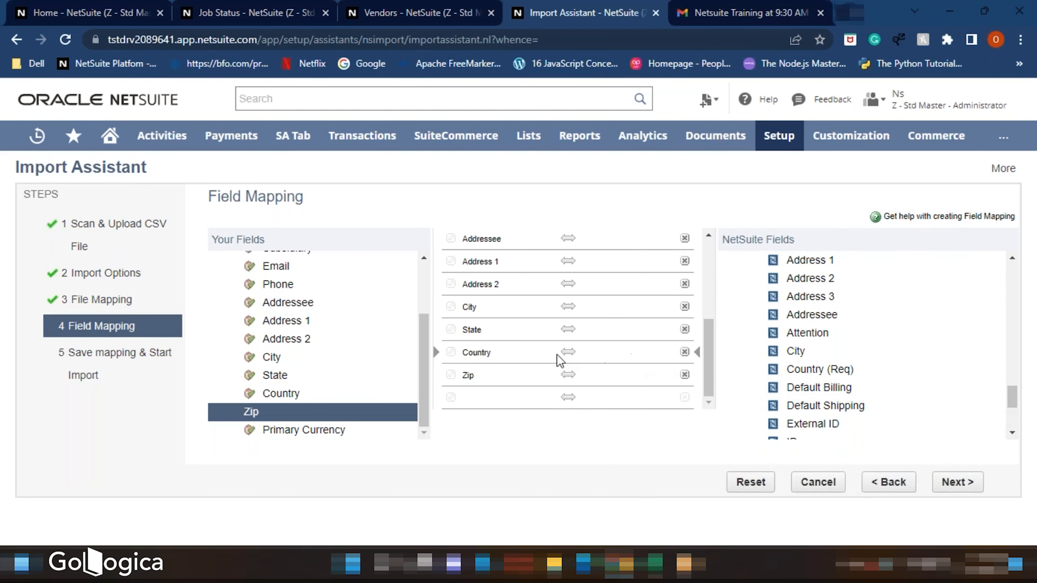
pyautogui.click(811, 370)
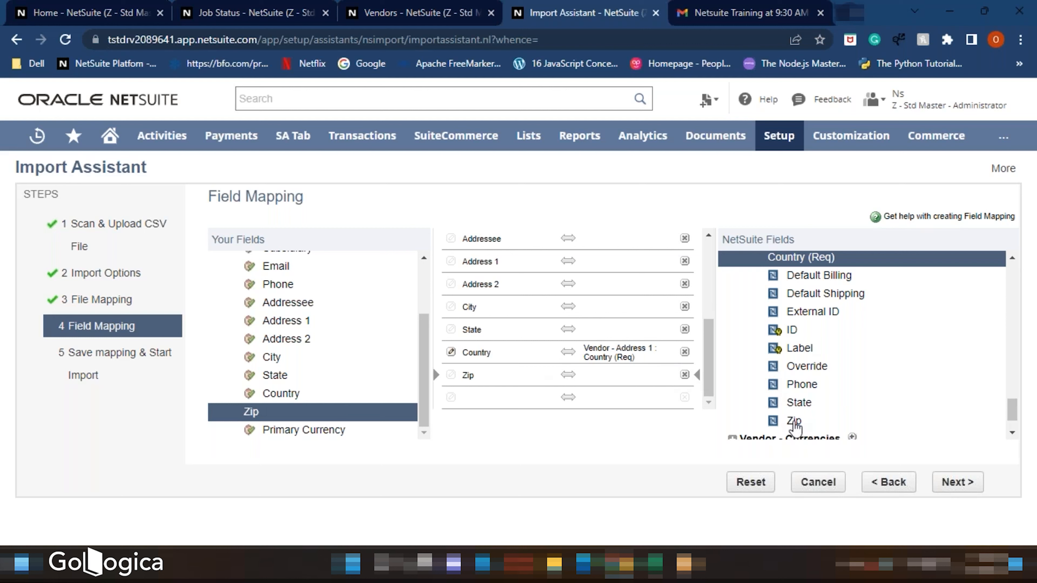
# - Map the Zip and State fields to the Vendor - Address 1 Zip and State fields
pyautogui.click(792, 423)
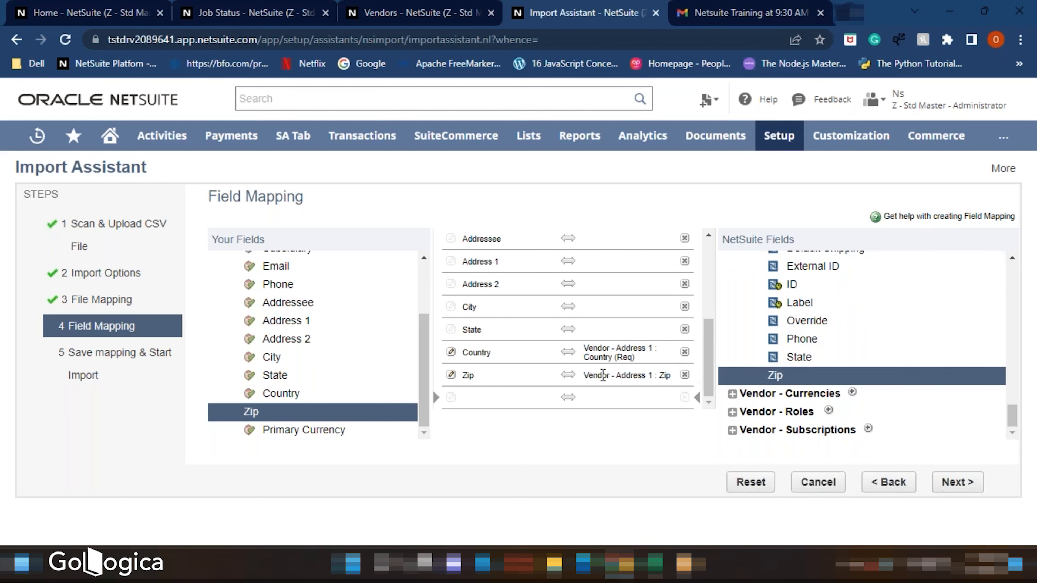
pyautogui.click(611, 333)
pyautogui.click(786, 358)
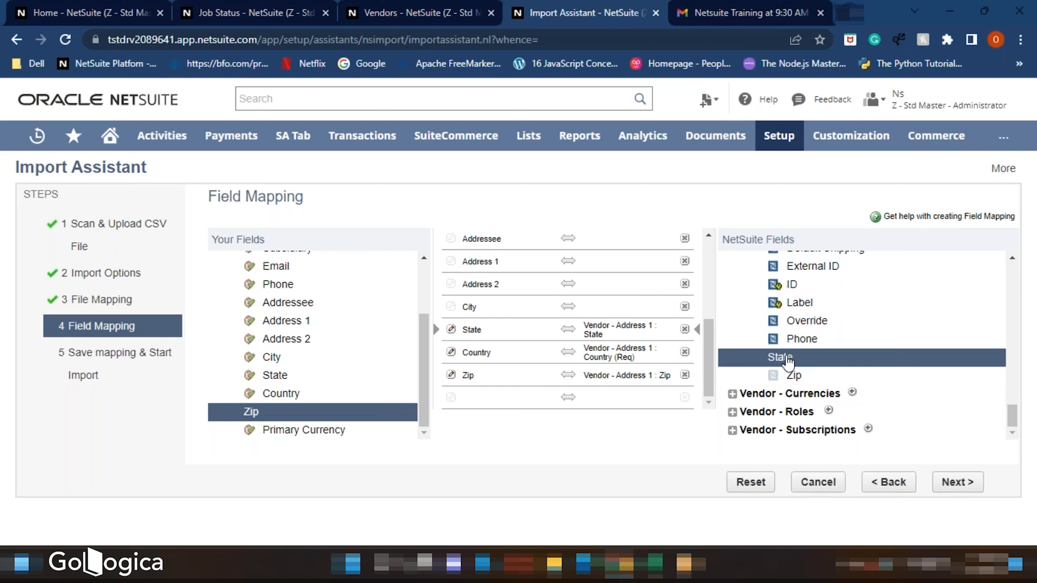
# - Map the City field to the Vendor - Address 1 City field
pyautogui.click(643, 312)
pyautogui.scroll(4, 803, 334)
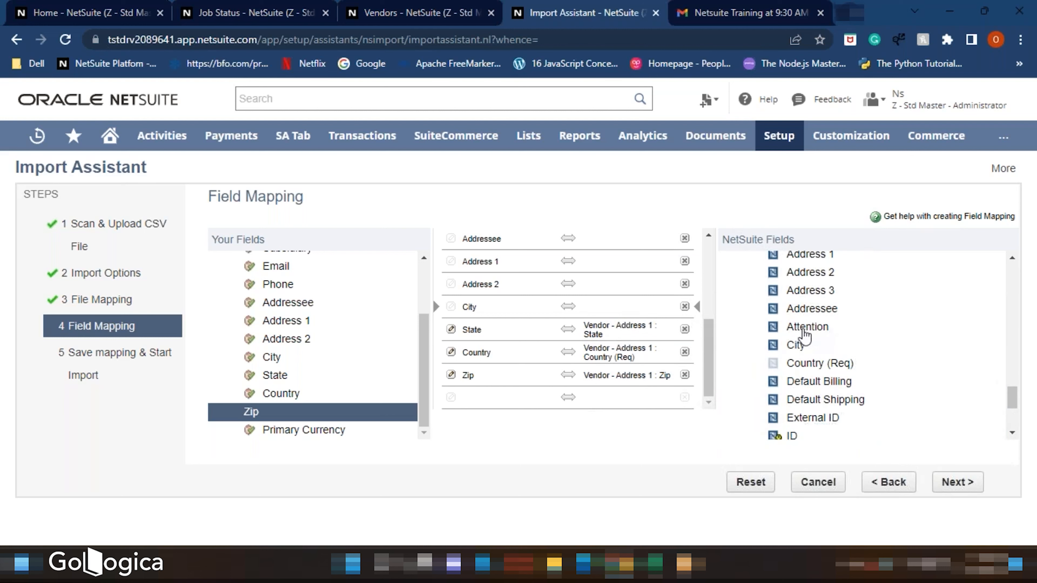
pyautogui.click(793, 347)
pyautogui.click(664, 288)
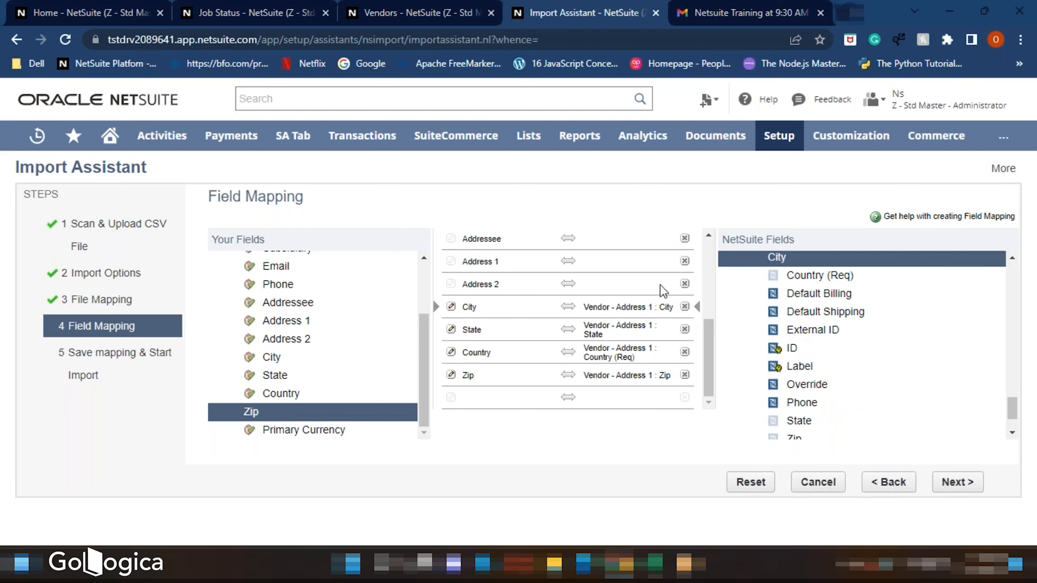
# - Map Address 2, Address 1 and Addressee to the matching Vendor - Address 1 fields, then proceed past field mapping
pyautogui.scroll(4, 824, 343)
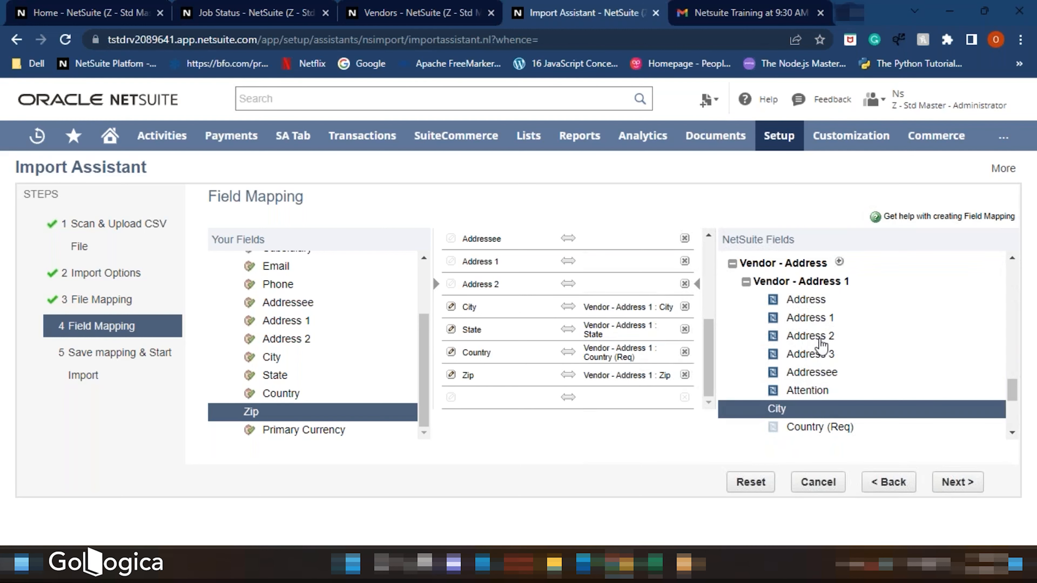
pyautogui.click(810, 340)
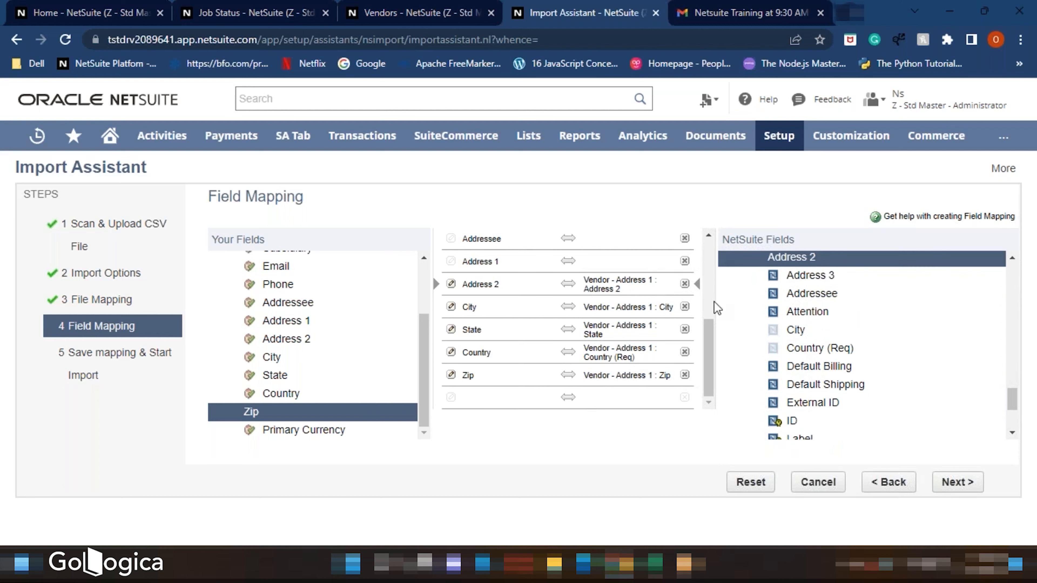
pyautogui.click(643, 262)
pyautogui.scroll(1, 931, 356)
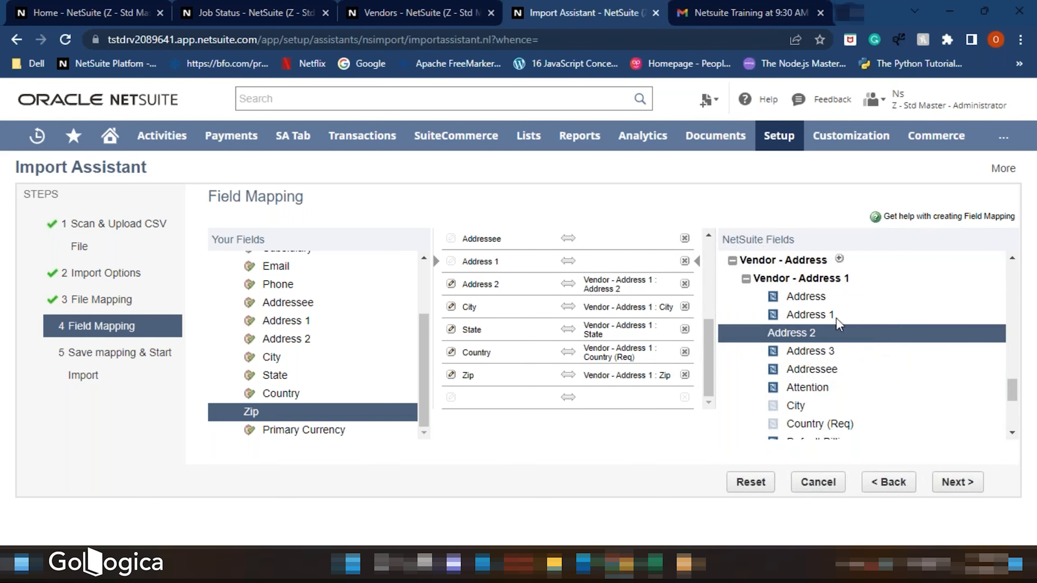
pyautogui.click(813, 314)
pyautogui.scroll(2, 639, 282)
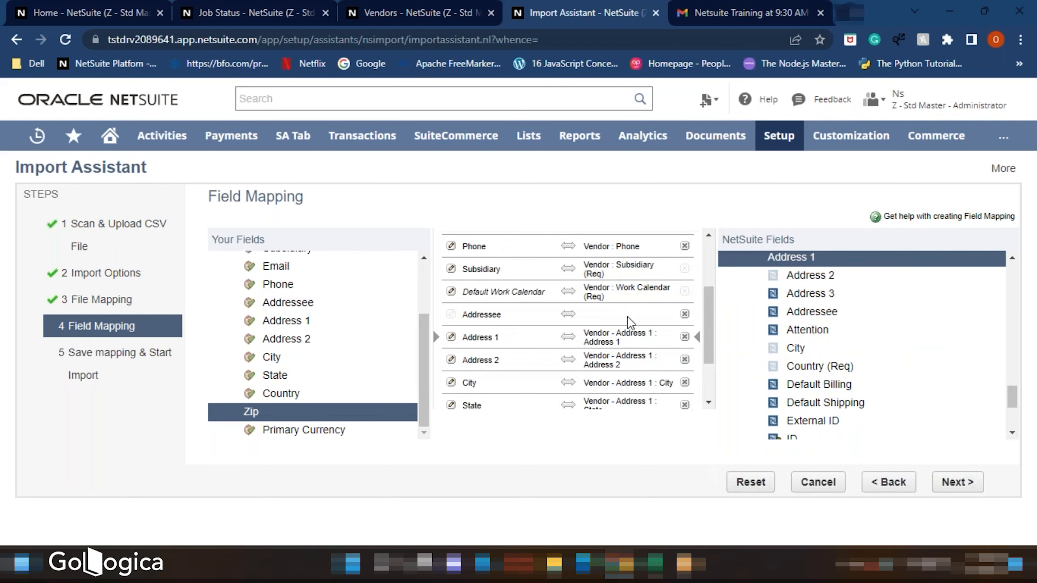
pyautogui.click(821, 314)
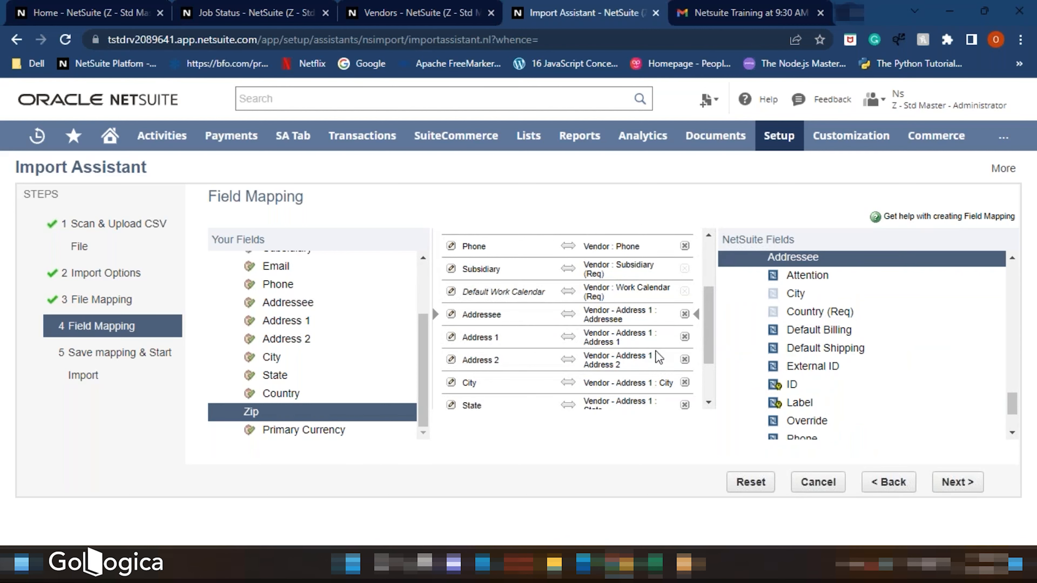
pyautogui.scroll(-2, 657, 351)
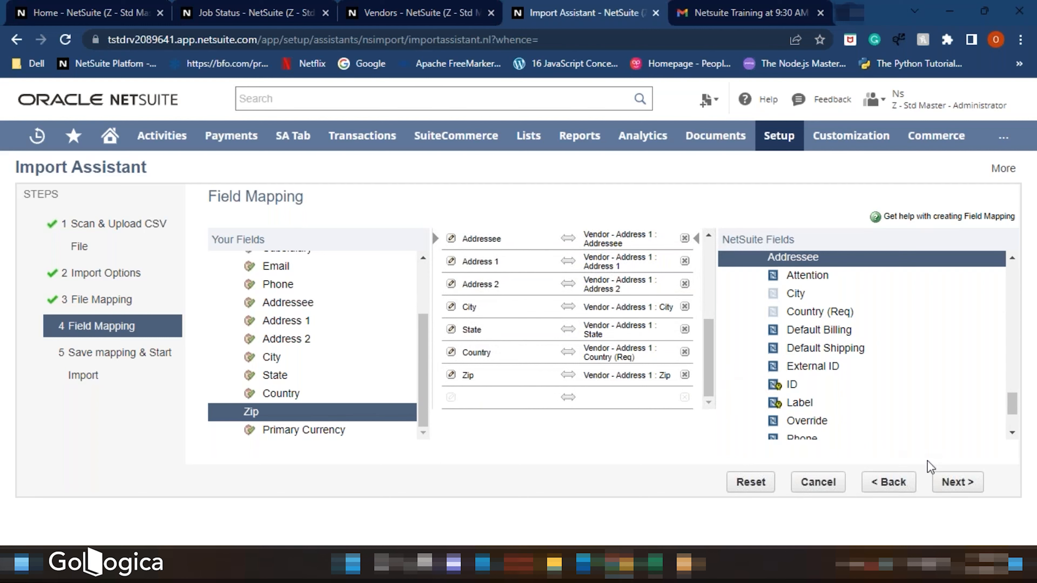
pyautogui.click(950, 485)
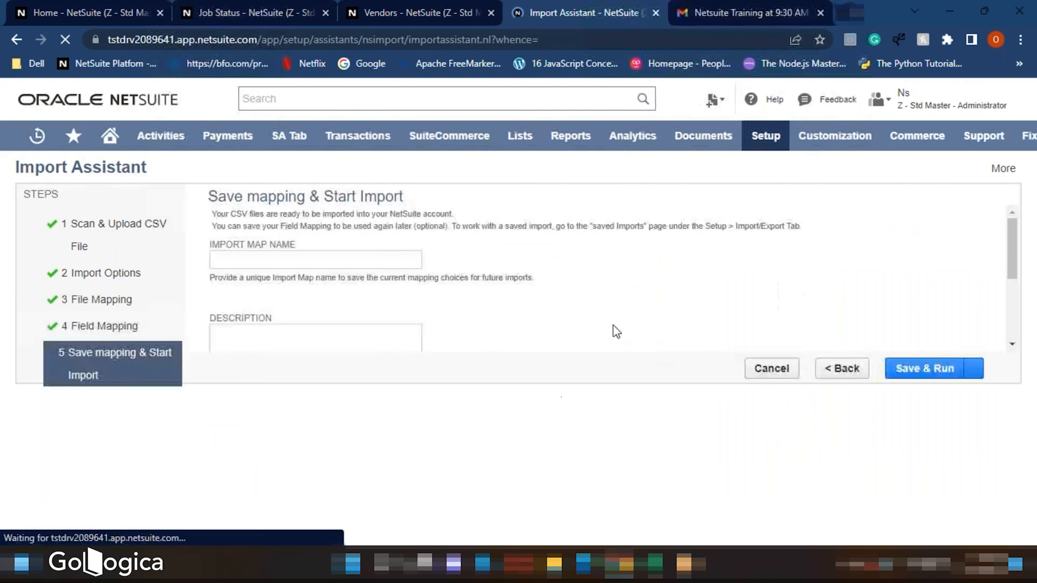
# - Name the import map SND Vendors and save and run the import
pyautogui.click(373, 258)
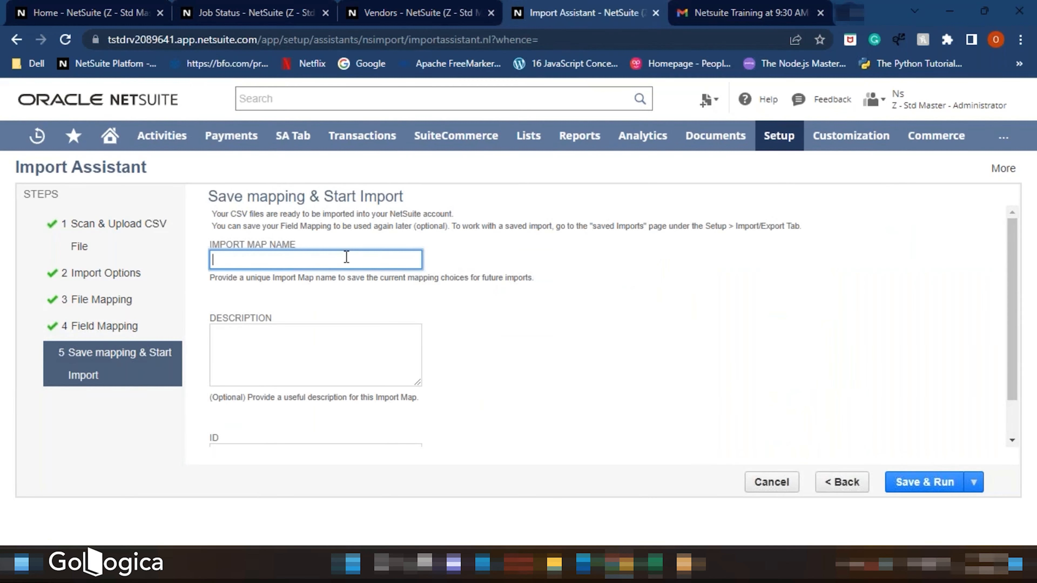
pyautogui.write('S')
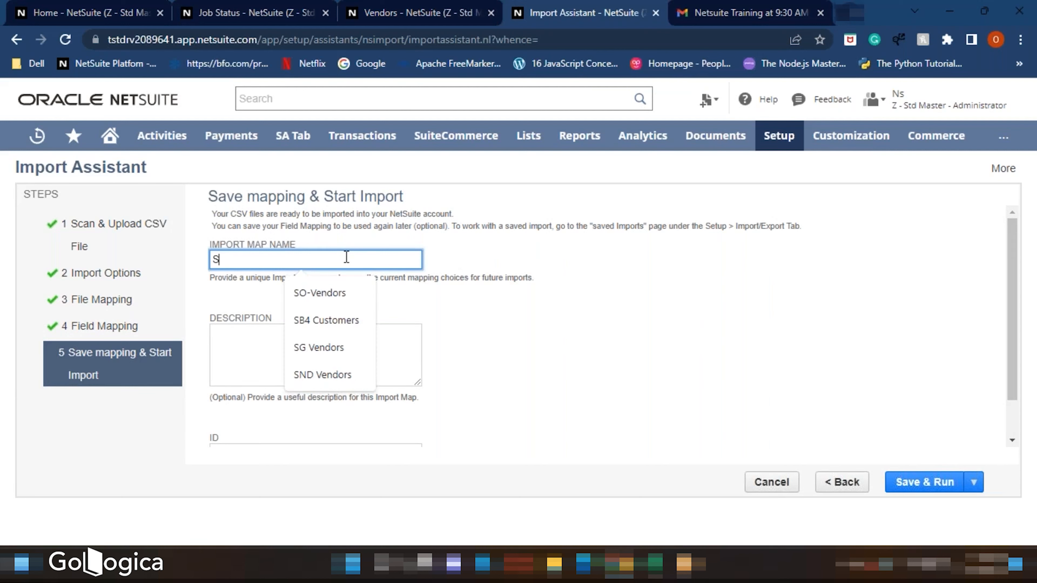
pyautogui.write('ND Vendors')
pyautogui.click(347, 294)
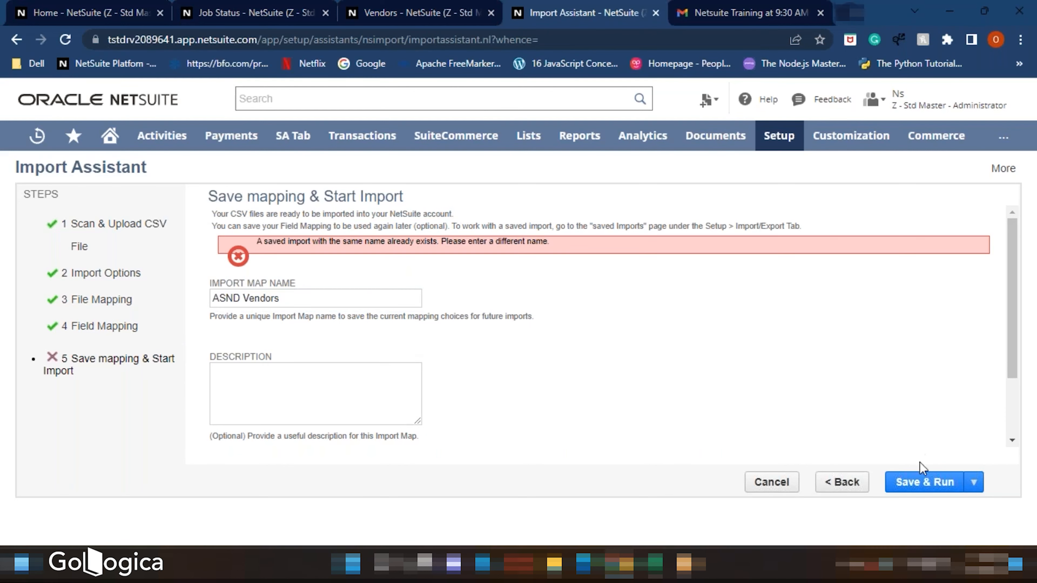
pyautogui.click(920, 484)
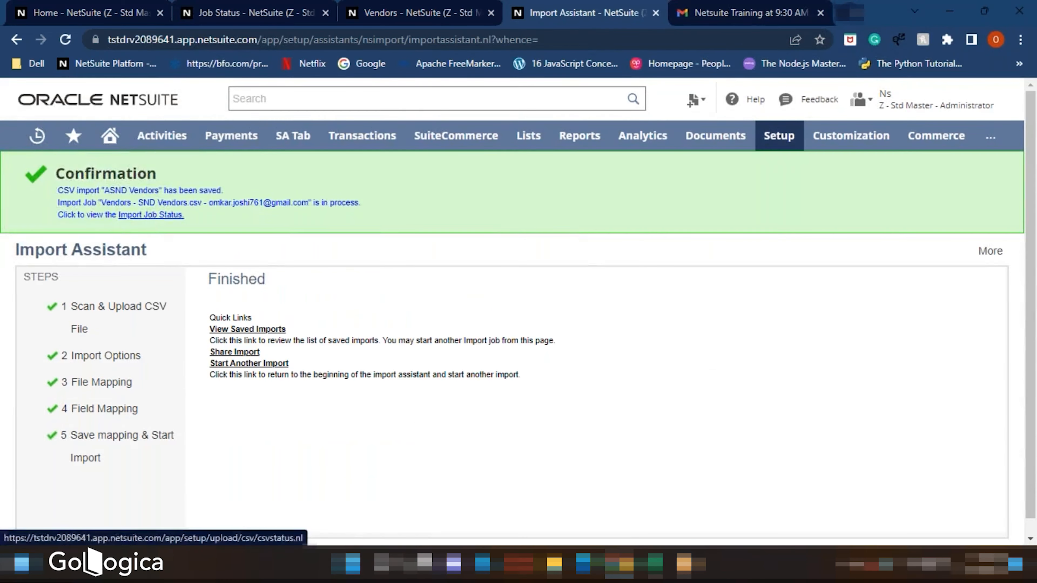
# - Check the import job status and reload the vendor list to verify the imported vendor
pyautogui.click(153, 215)
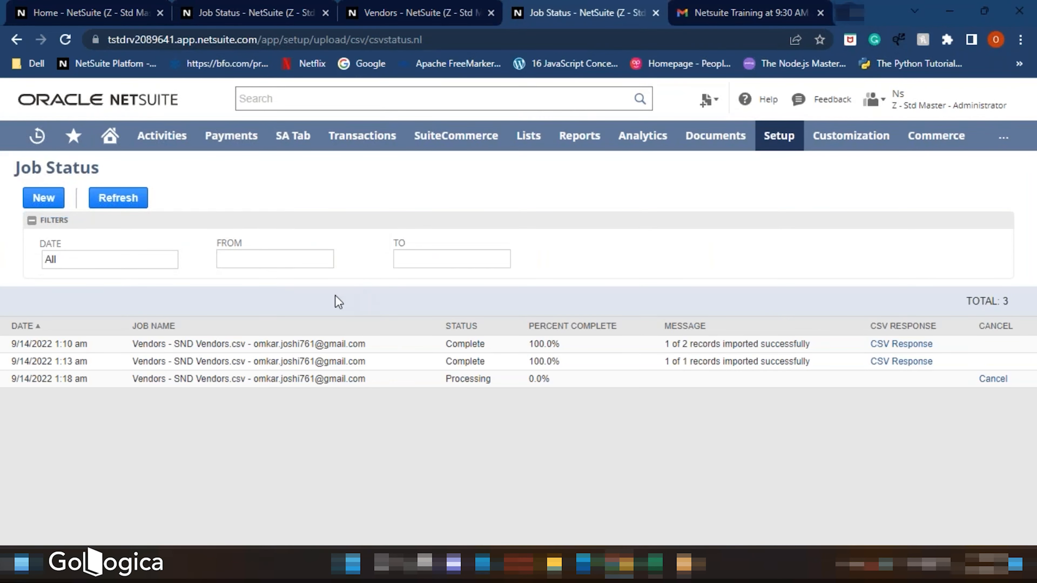
pyautogui.click(120, 203)
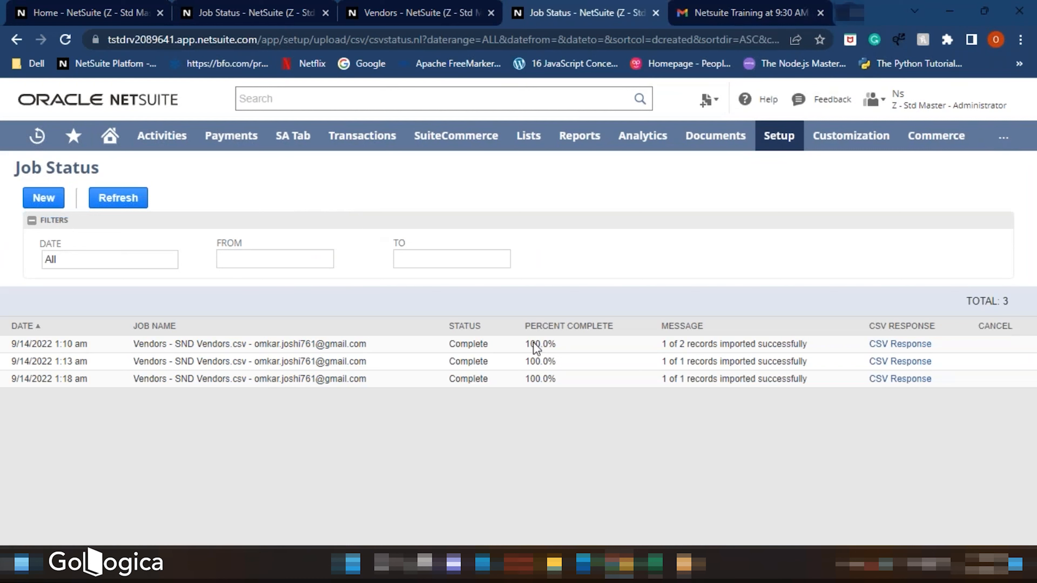
pyautogui.click(395, 18)
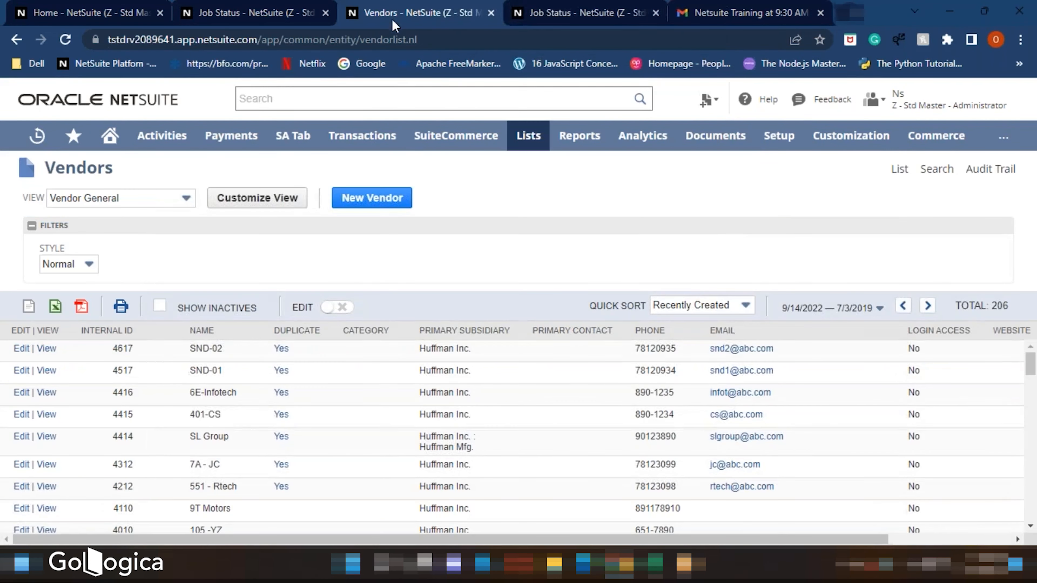
pyautogui.click(64, 41)
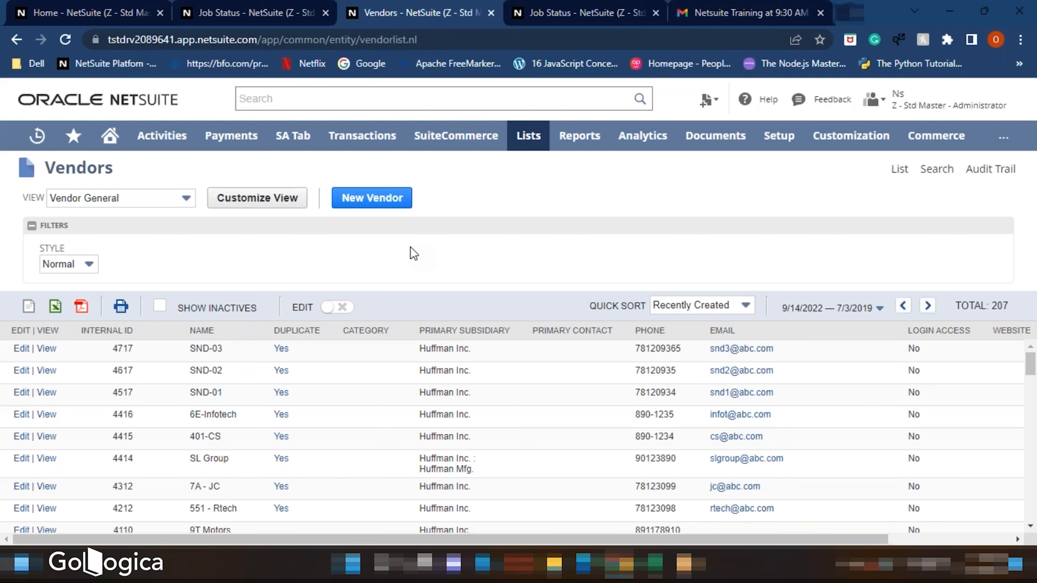
# - Switch to the SND Vendors workbook in Excel and enter '1. Header row in your csv file should be the first row.' in A7
pyautogui.moveTo(655, 564)
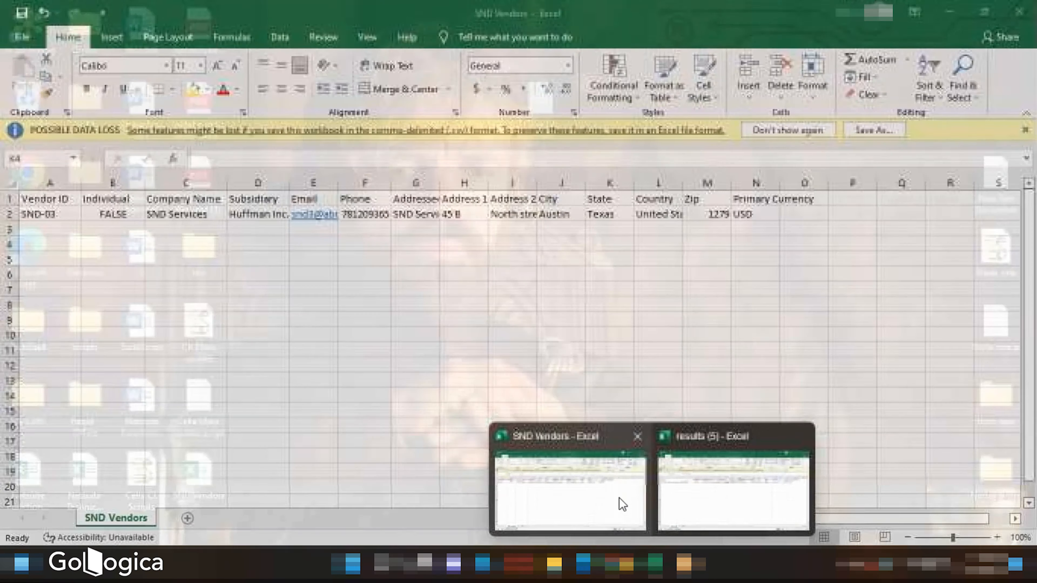
pyautogui.click(618, 502)
pyautogui.click(51, 290)
pyautogui.doubleClick(51, 290)
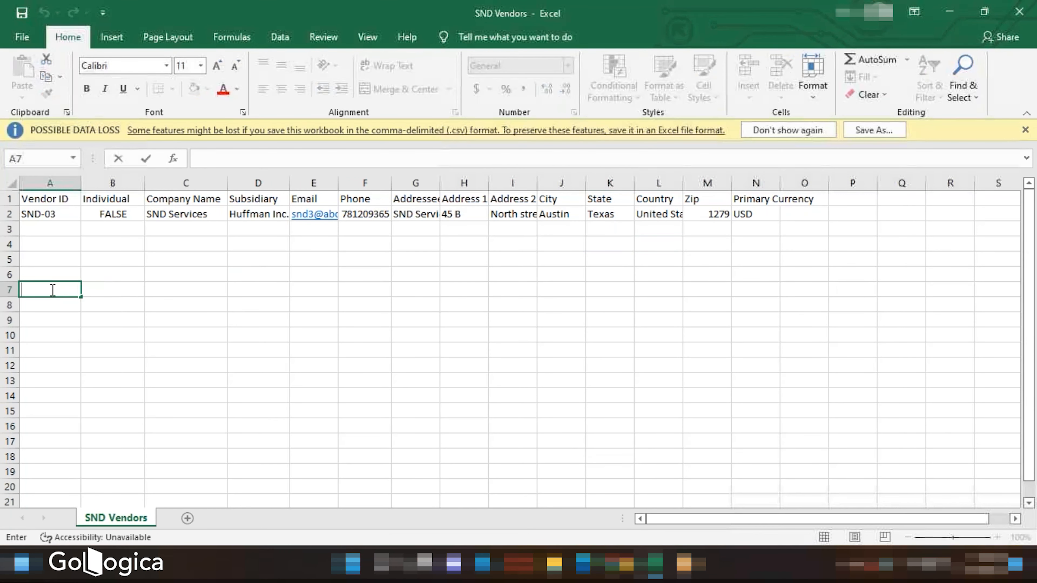
pyautogui.write('1. Head')
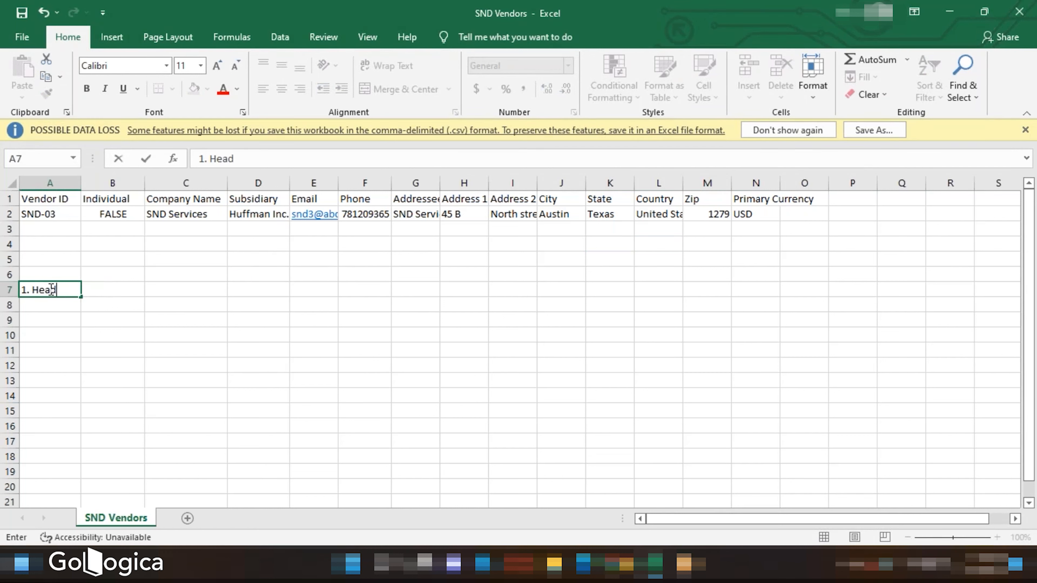
pyautogui.write('er row in your c')
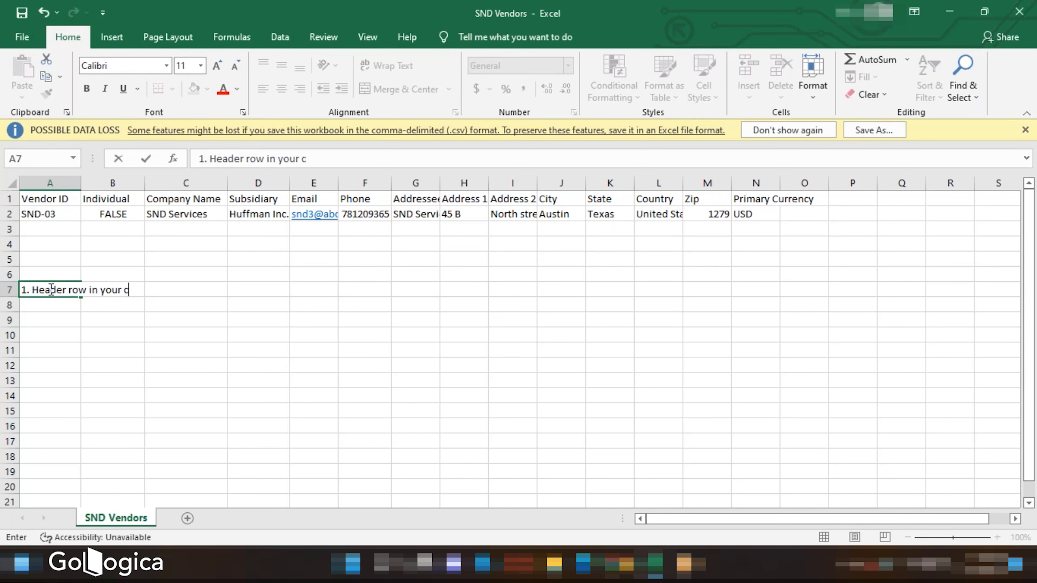
pyautogui.write('sv file should be the fir')
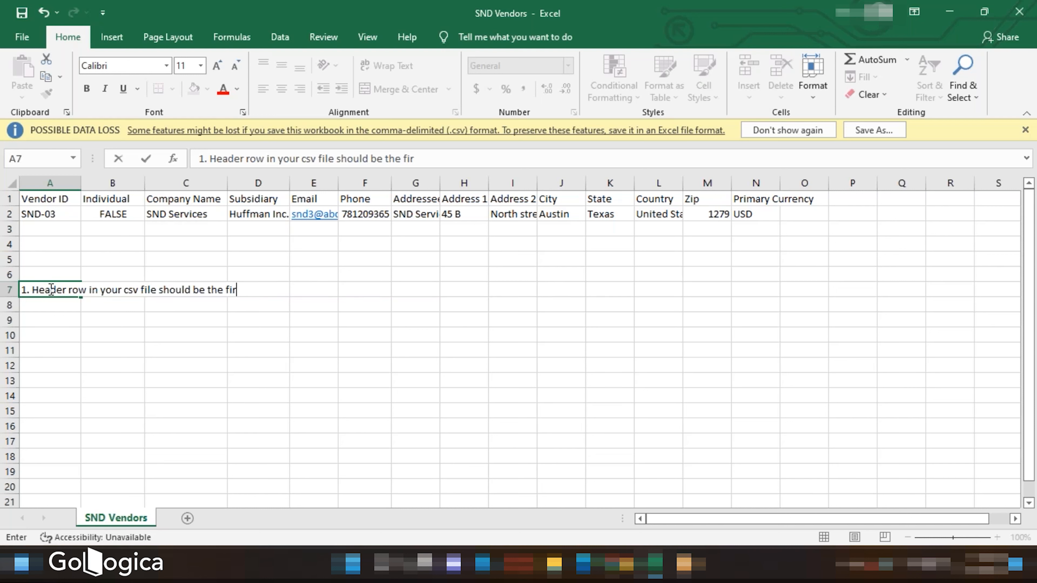
pyautogui.write('st row.')
# - Enter '2. No row above the header row should be empty.' in cell A8
pyautogui.click(47, 305)
pyautogui.write('2. No r')
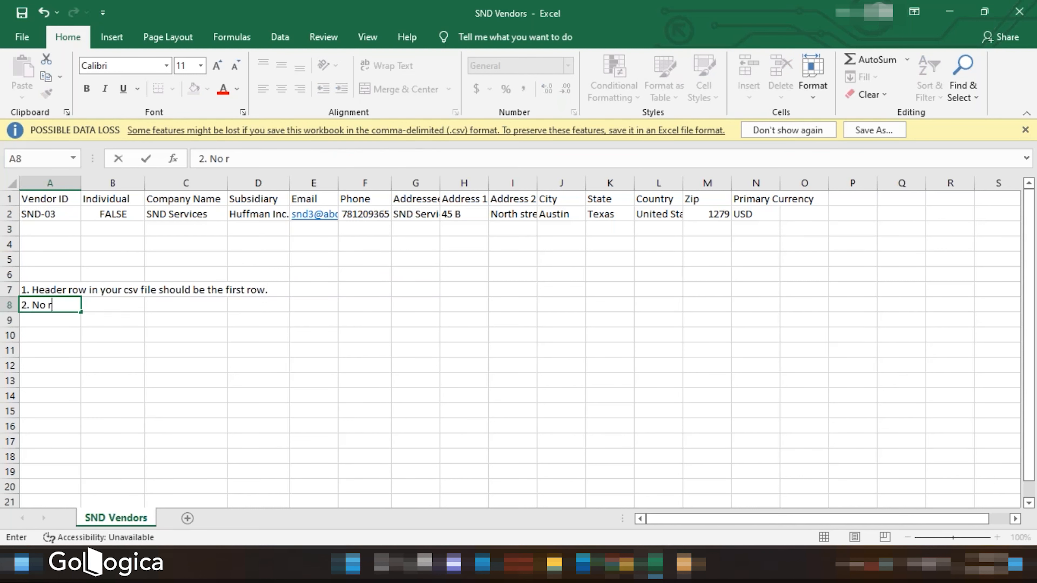
pyautogui.write('ow above the head')
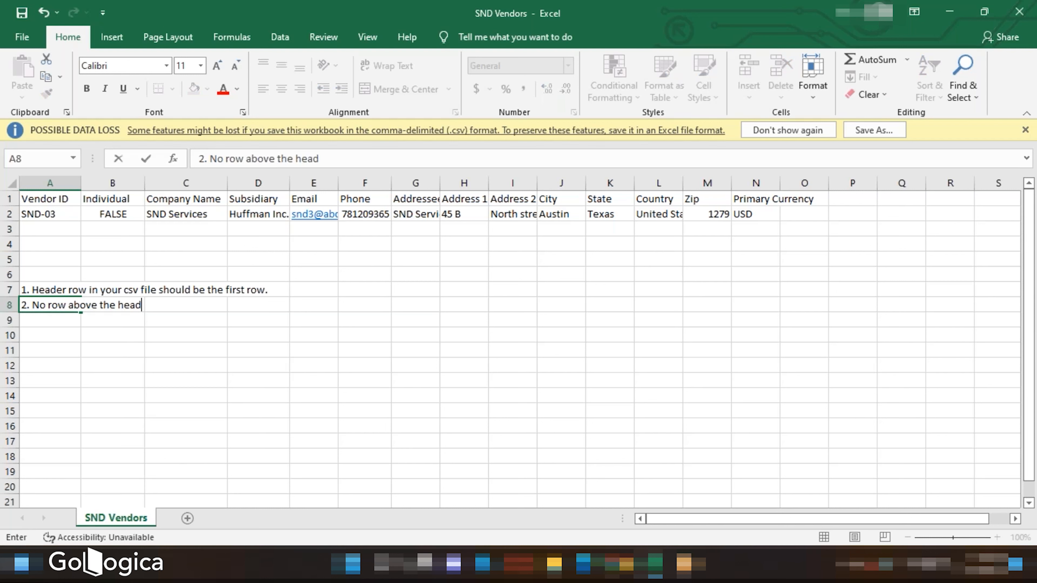
pyautogui.write('er row should be em')
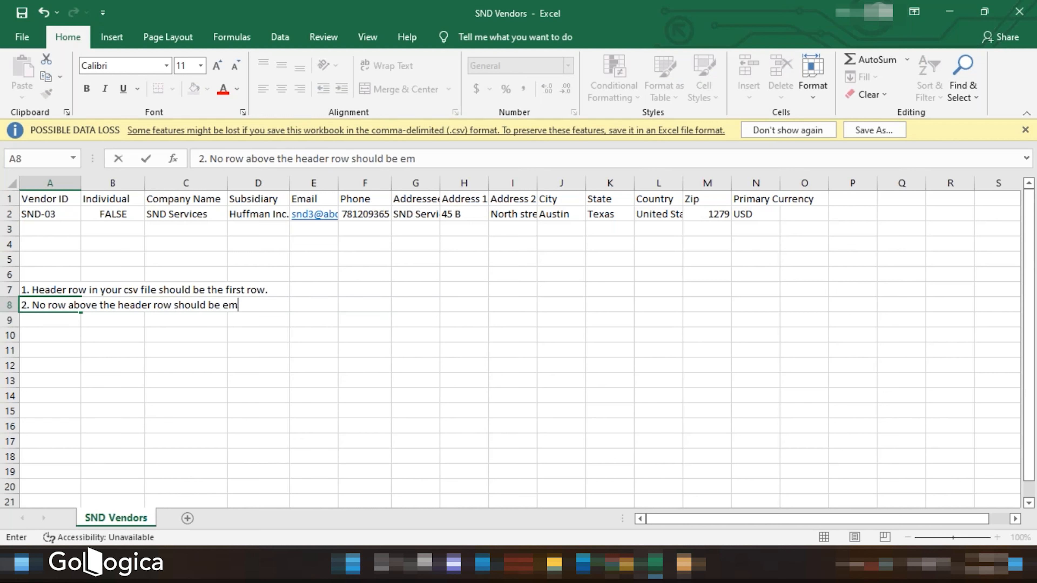
pyautogui.write('pty.')
# - Enter '3. No filters should be applied to the header row.' in cell A9
pyautogui.click(52, 323)
pyautogui.write('3')
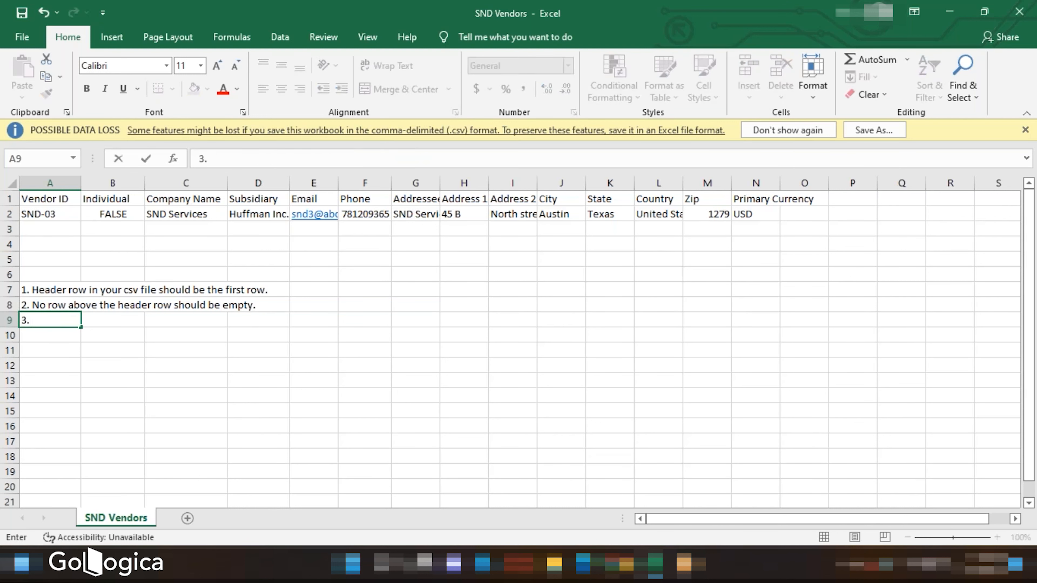
pyautogui.write('. No filters sh')
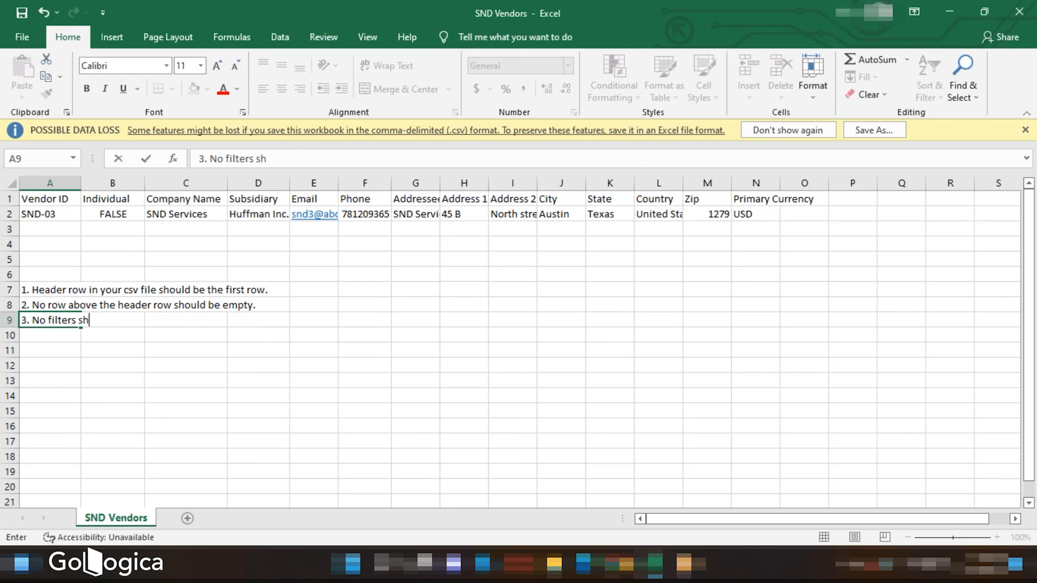
pyautogui.write('ould be applied t')
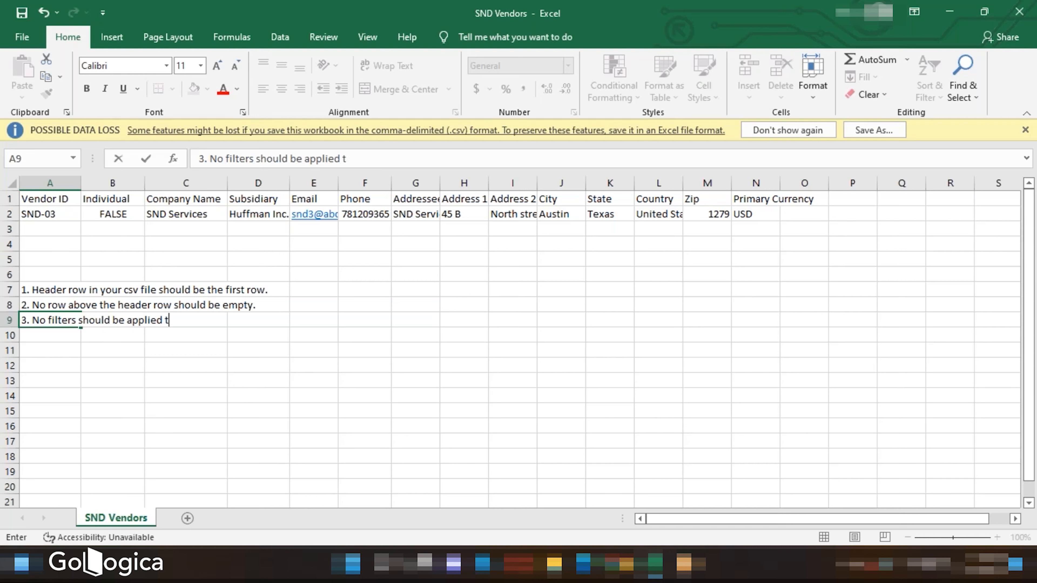
pyautogui.write('o the header row')
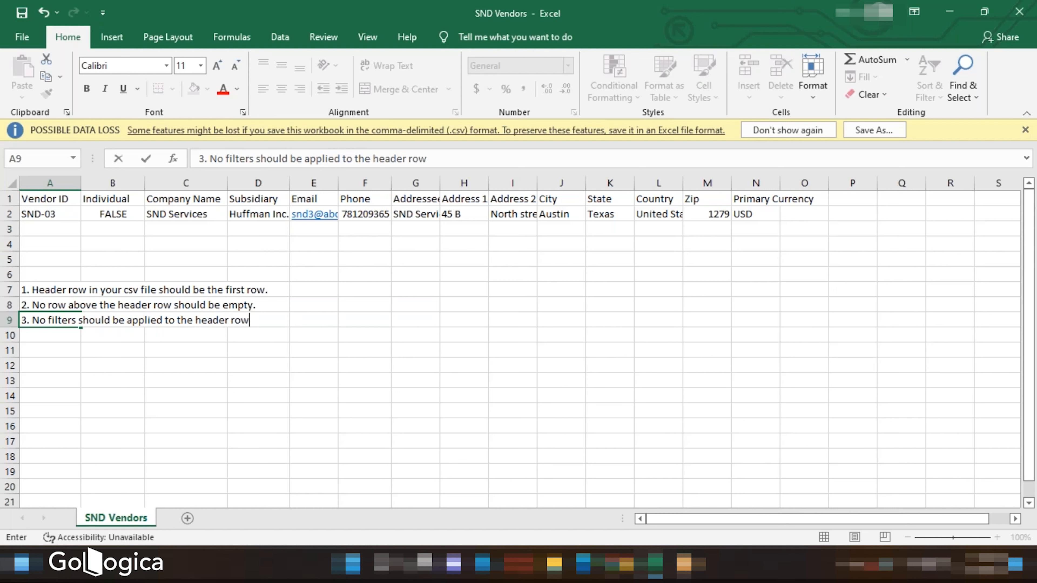
pyautogui.write('.')
pyautogui.press('Return')
# - Enter '4. You need to consider all the mandatory fields from the record.' in cell A10
pyautogui.write('4.')
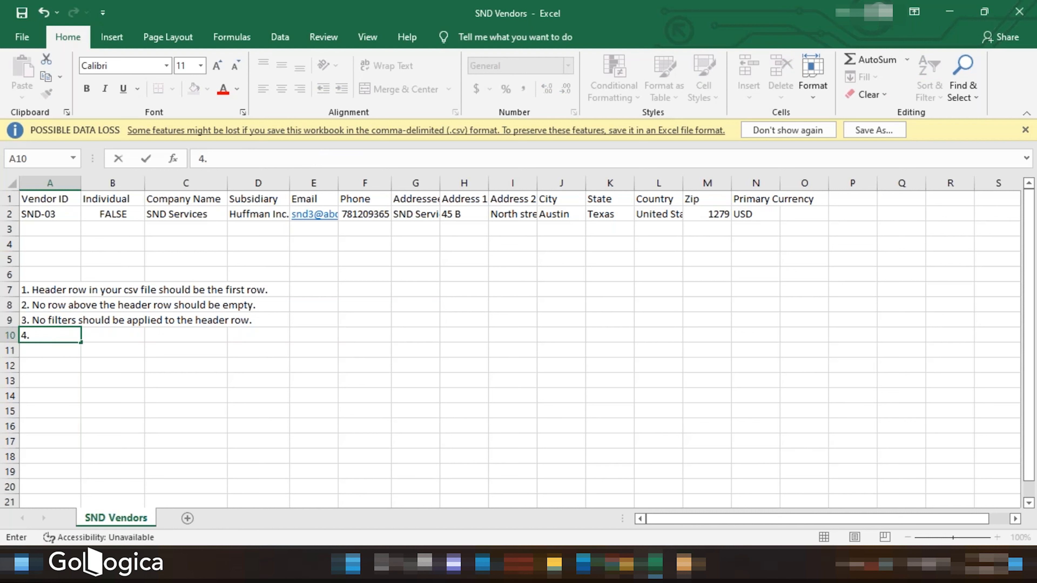
pyautogui.write(' You need to')
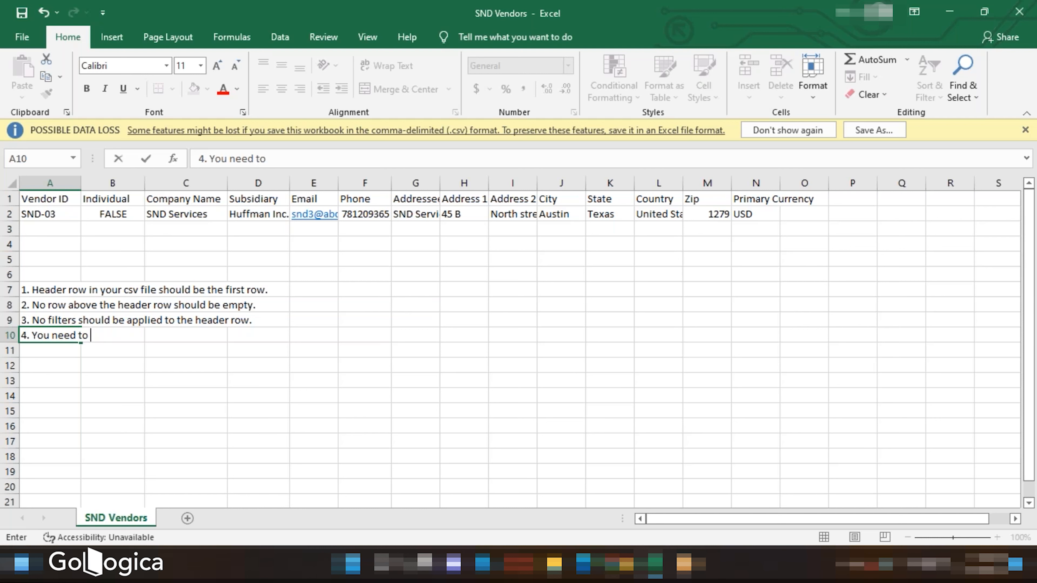
pyautogui.write(' consider all th')
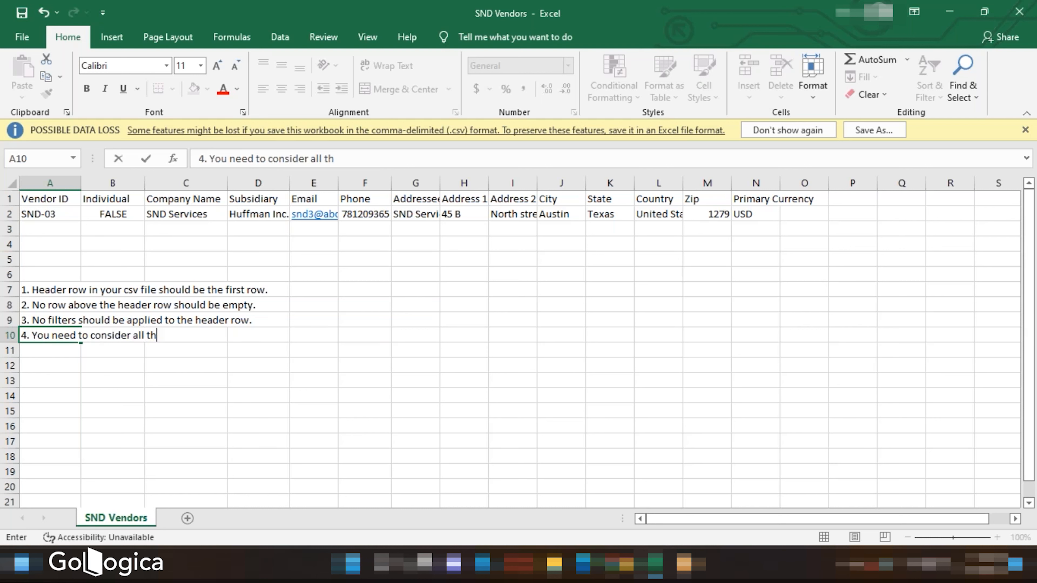
pyautogui.write('e mandato')
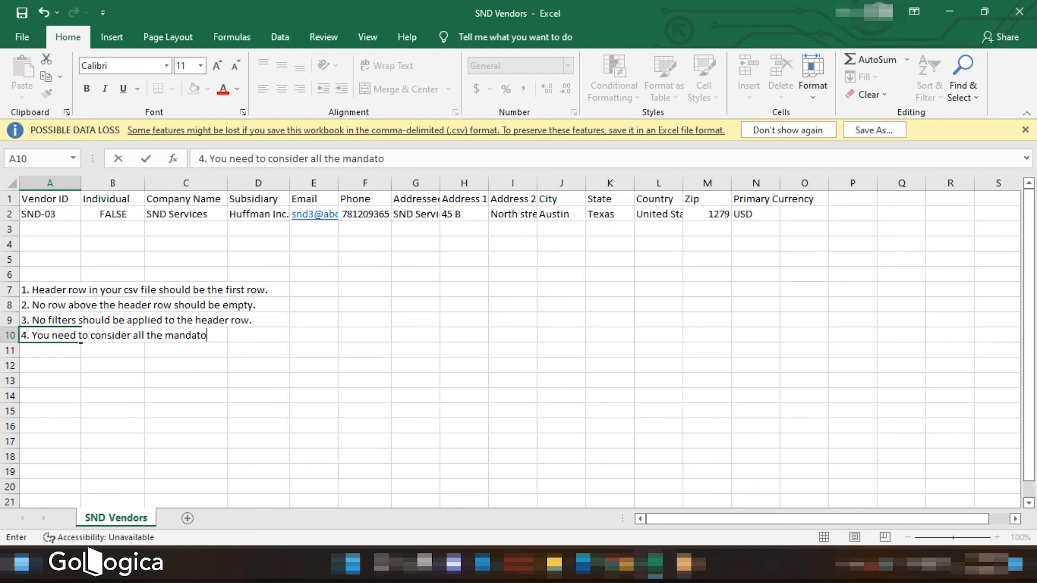
pyautogui.write('ry fields')
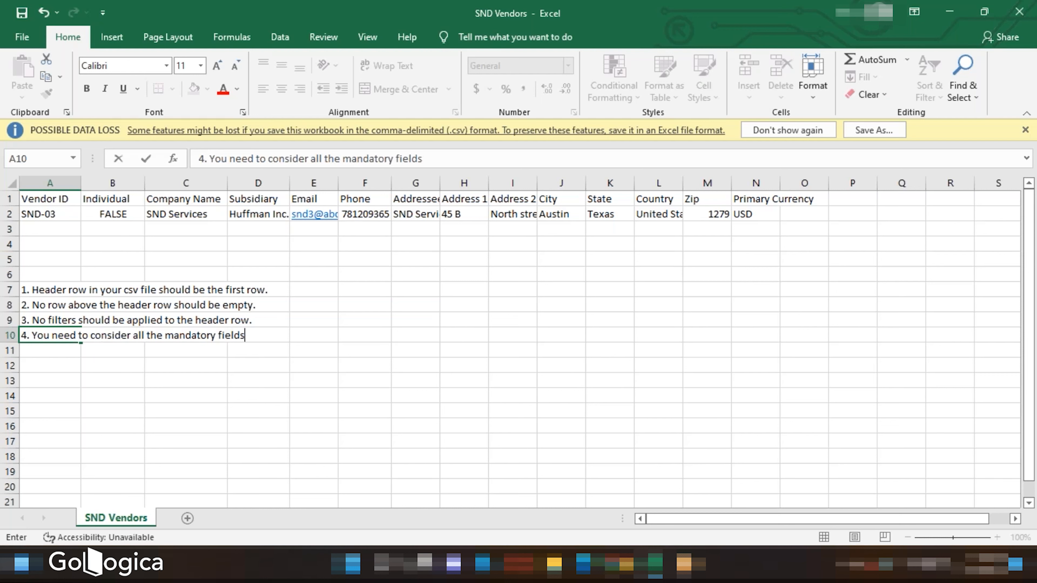
pyautogui.write(' from the recor')
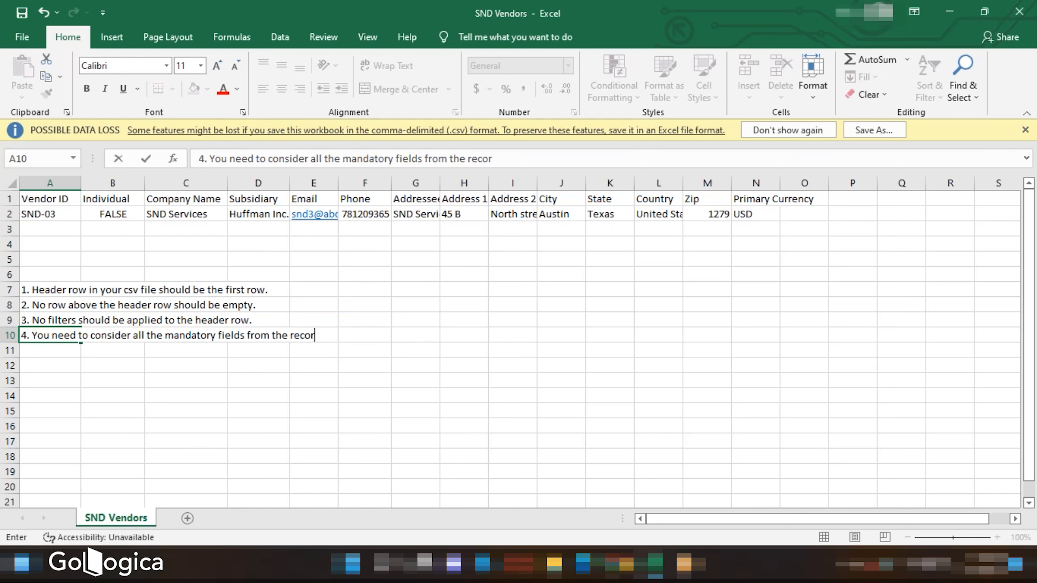
pyautogui.write('d.')
pyautogui.press('Return')
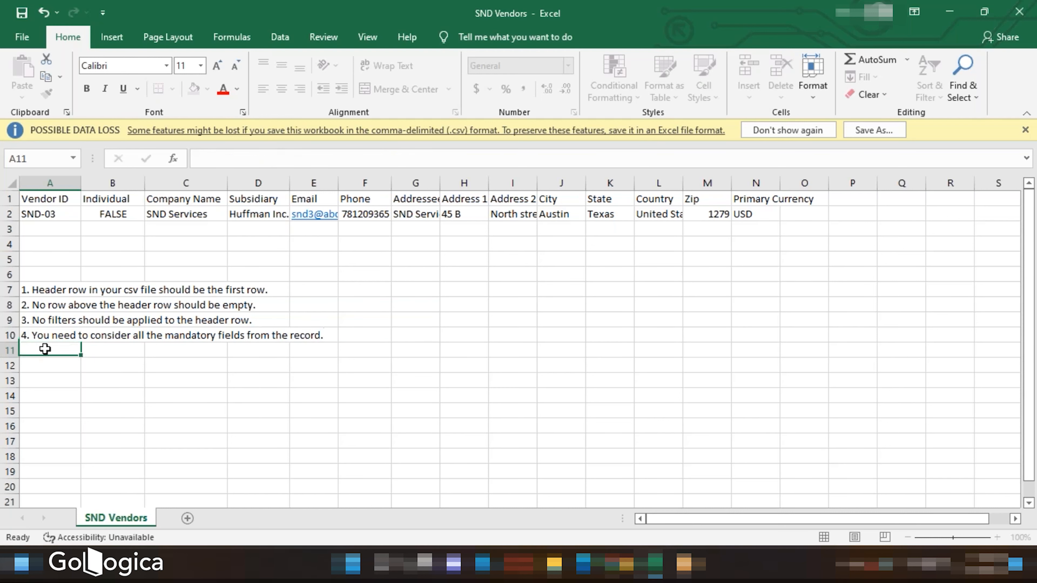
# - Enter '5. In case of dropdown fields ensure that the data you enter is present in dropdown' in cell A11
pyautogui.write('5')
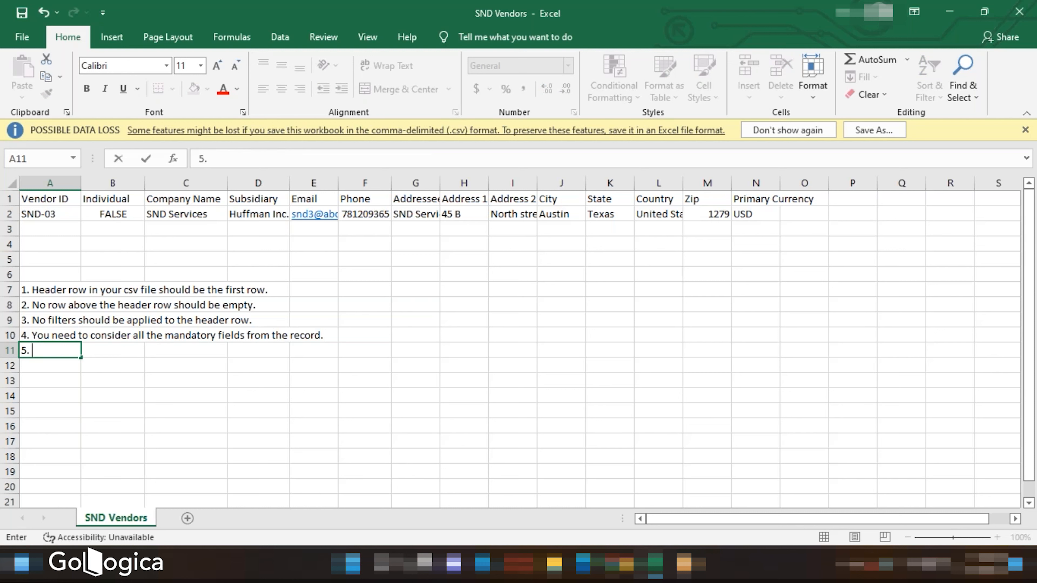
pyautogui.write('. F')
pyautogui.press('BackSpace')
pyautogui.write('In case of drop')
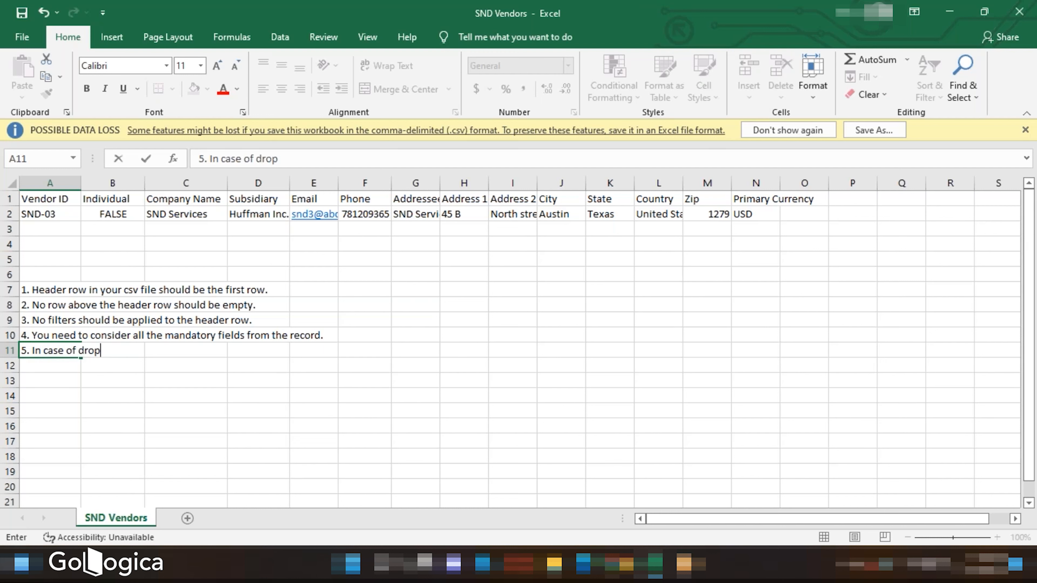
pyautogui.write('down fields ensure the')
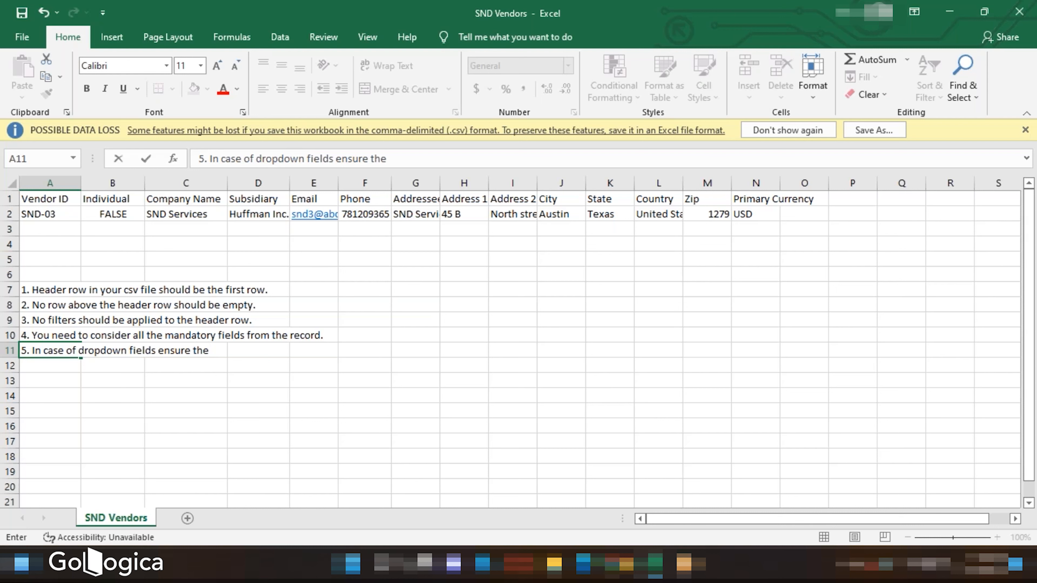
pyautogui.press('BackSpace')
pyautogui.write('at the data yo')
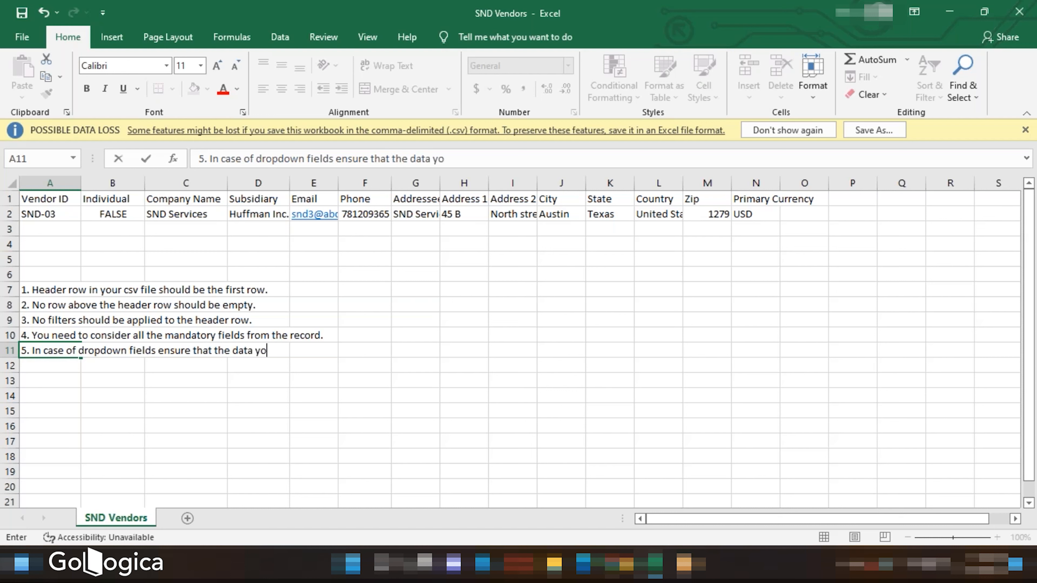
pyautogui.write('u enter is pr')
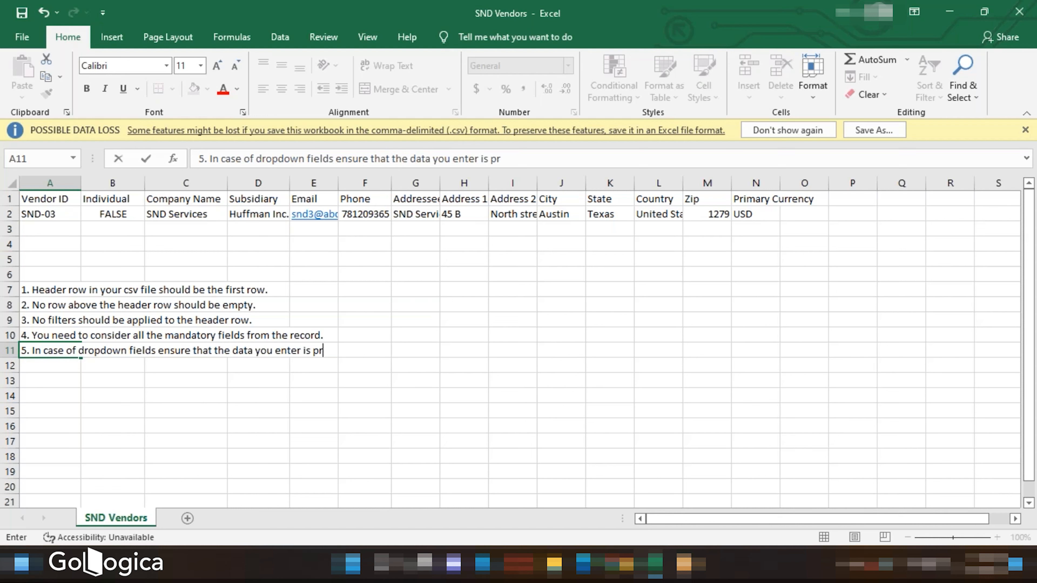
pyautogui.write('esent in ')
pyautogui.write('drop')
pyautogui.write('down')
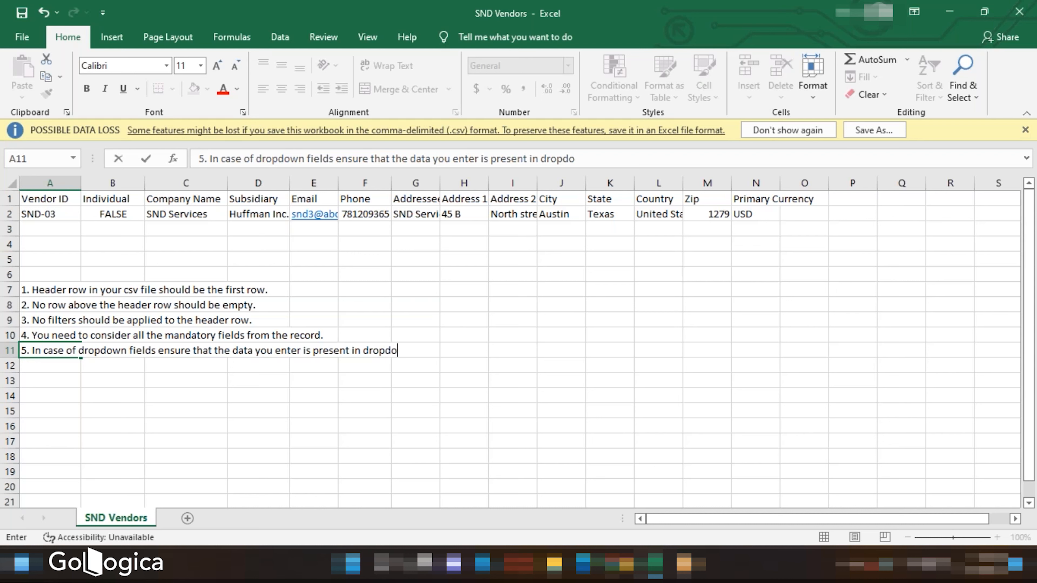
pyautogui.press('Return')
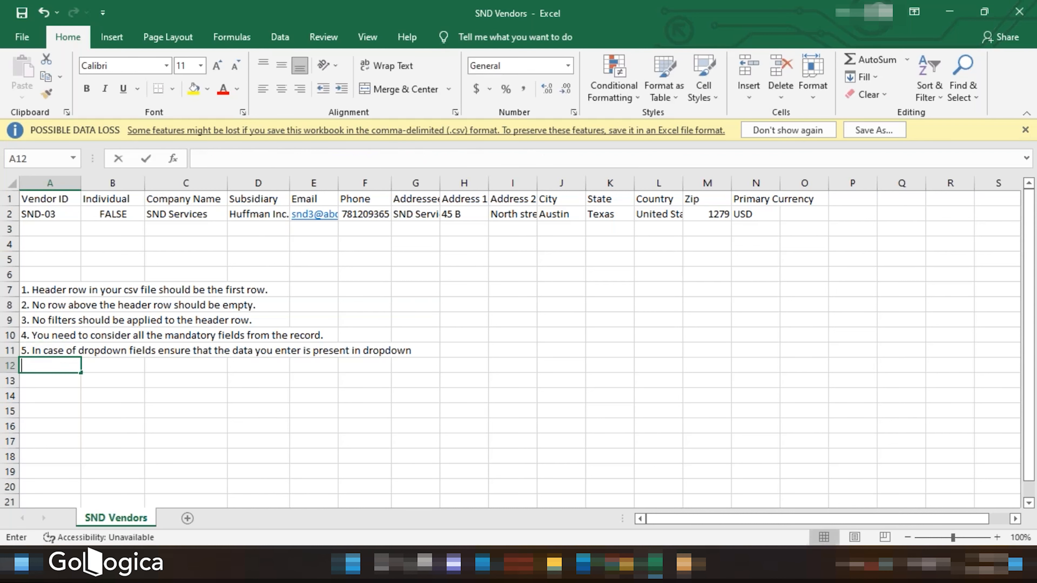
# - Enter '6. Case Sensitive' in cell A12
pyautogui.write('6. Case ')
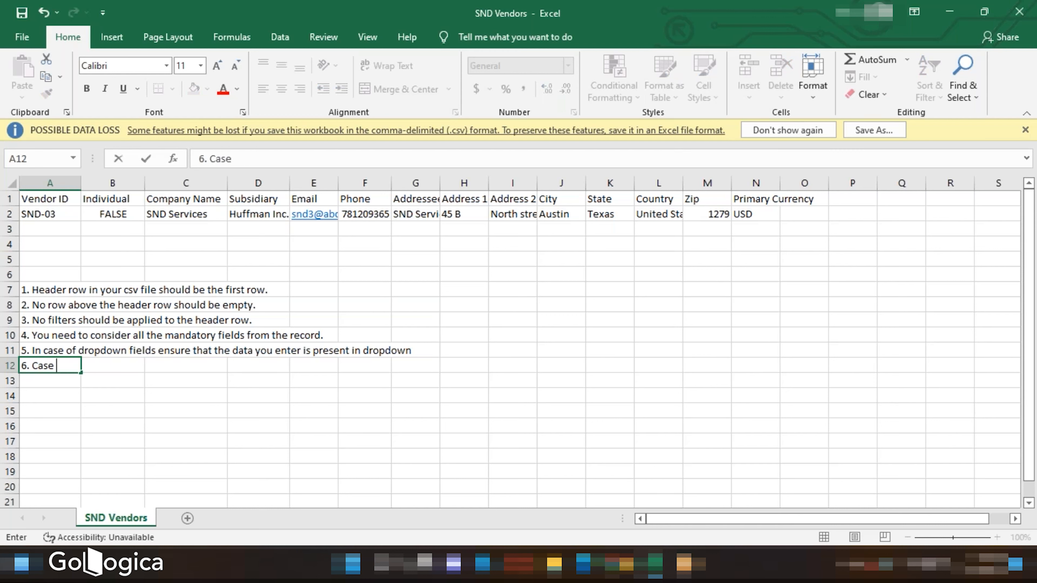
pyautogui.write('Sensitive')
pyautogui.doubleClick(46, 381)
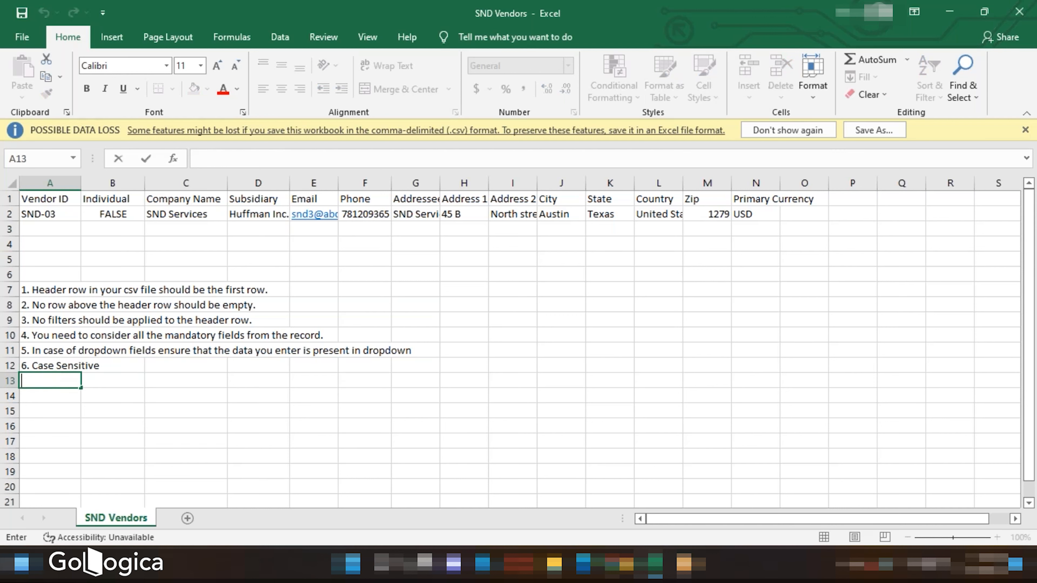
# - Enter '7. Once csv file can take upto the 21000 records in a file.' in cell A13
pyautogui.write('7.')
pyautogui.write('Once csv file can take upto the ')
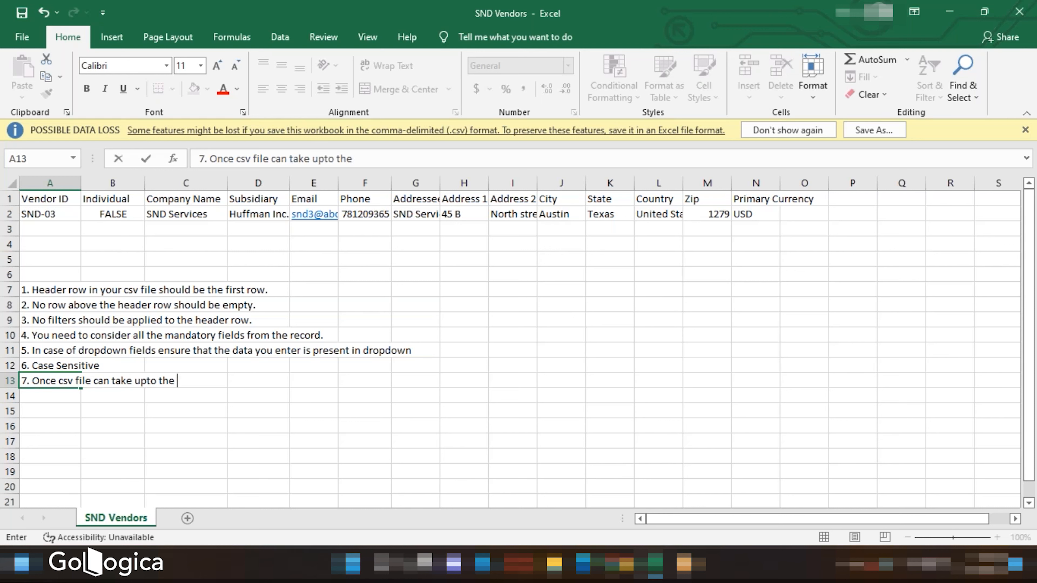
pyautogui.write('21000 records in a file')
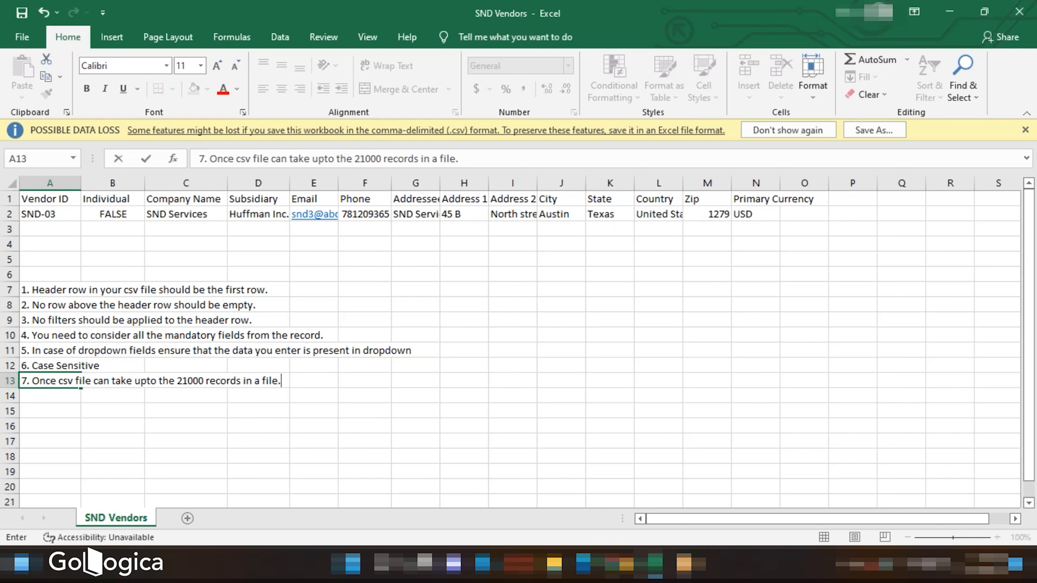
pyautogui.write('.')
pyautogui.click(76, 365)
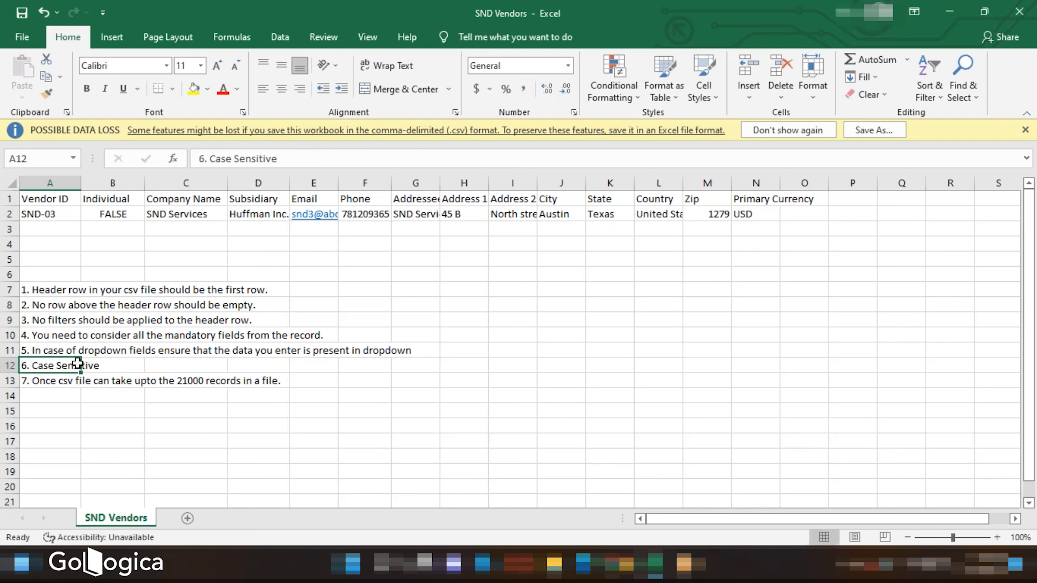